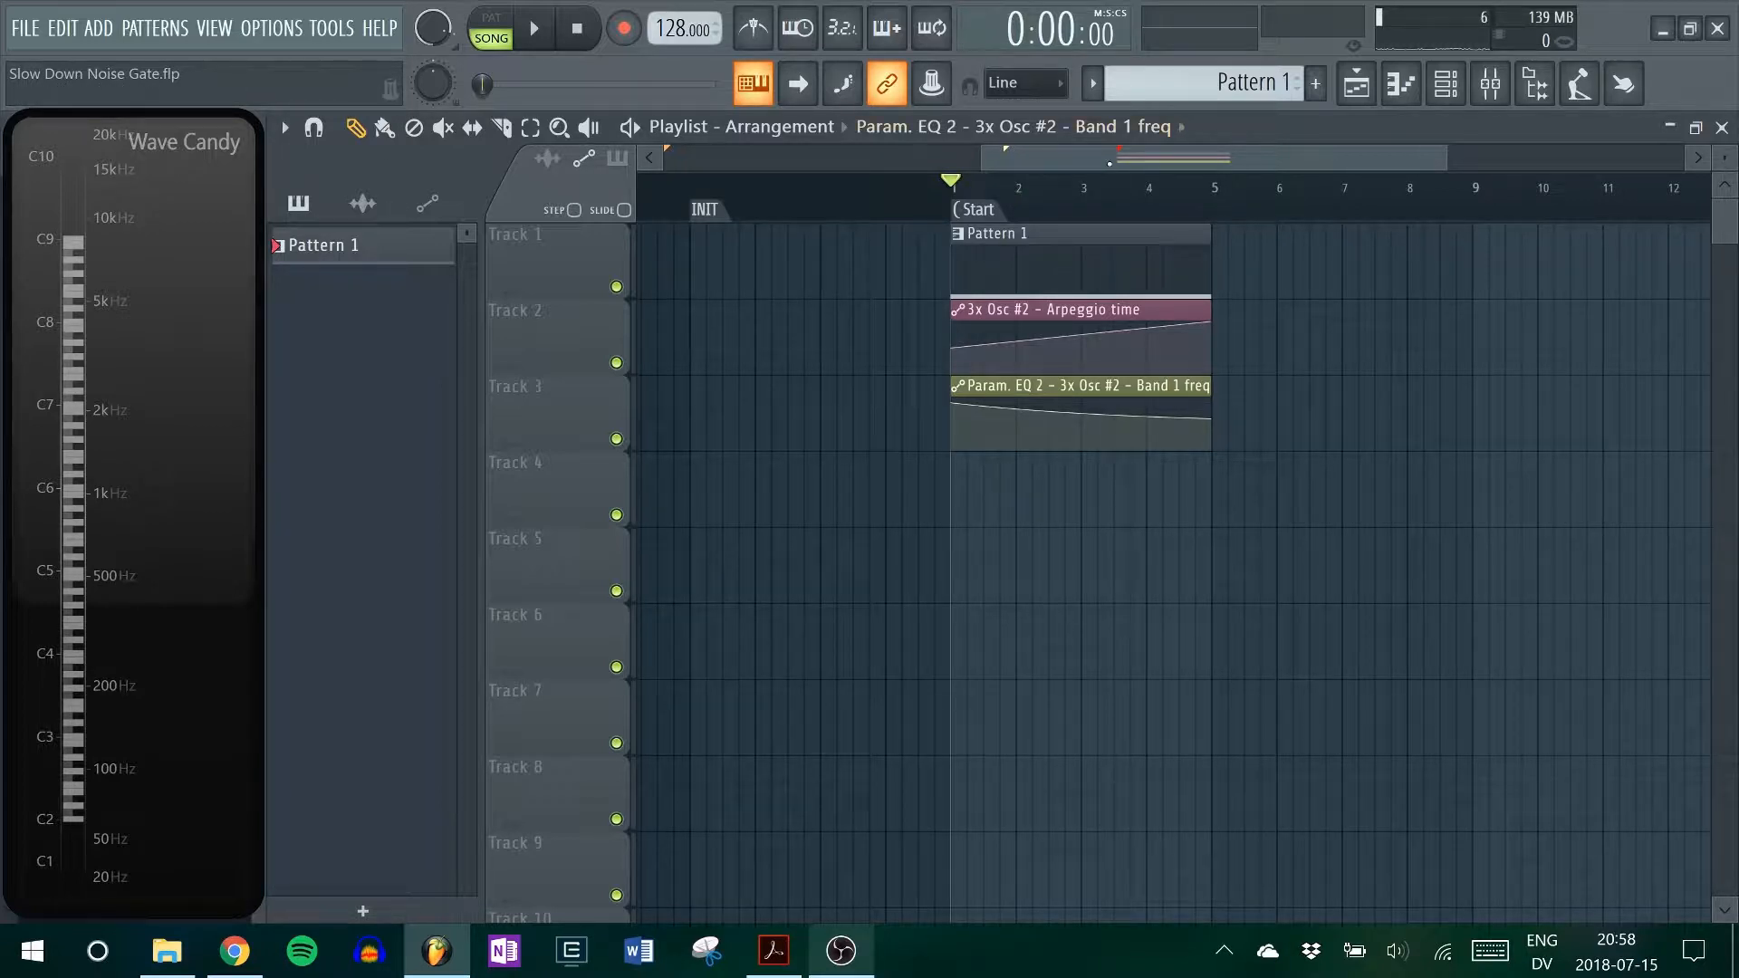
- Play the arrangement and hold the Wave Candy spectrum visualization, then stop playback
drag(1104, 164, 1112, 164)
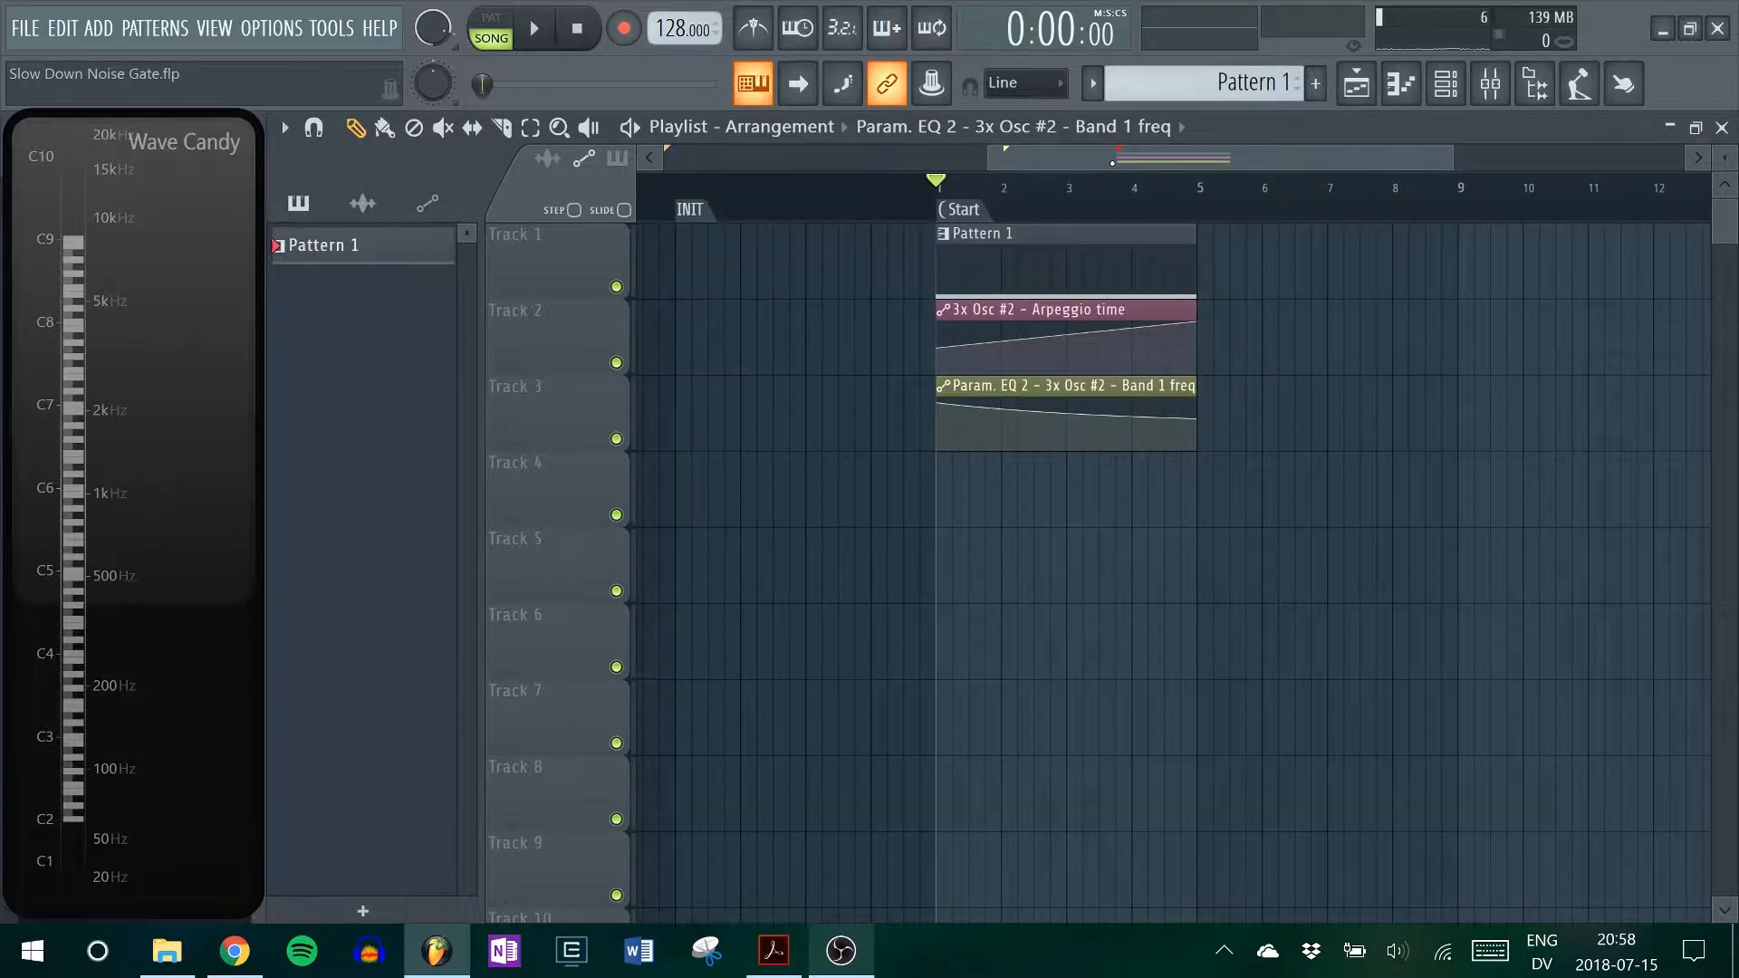
key(space)
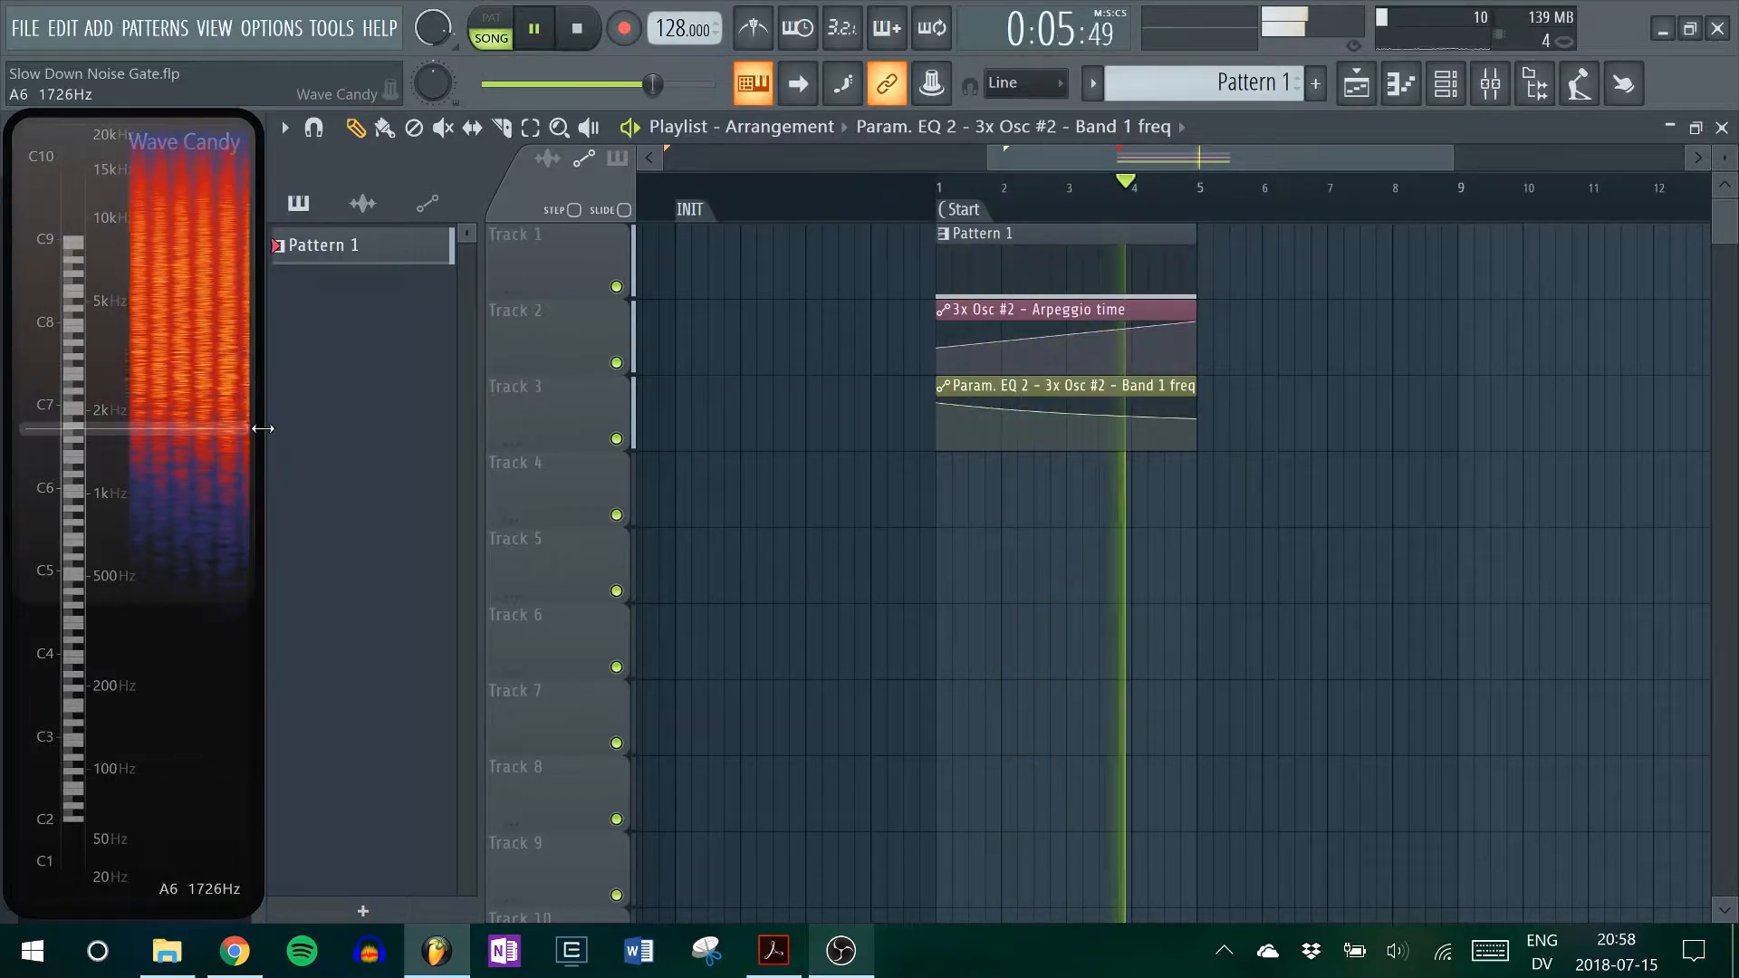
right_click(211, 480)
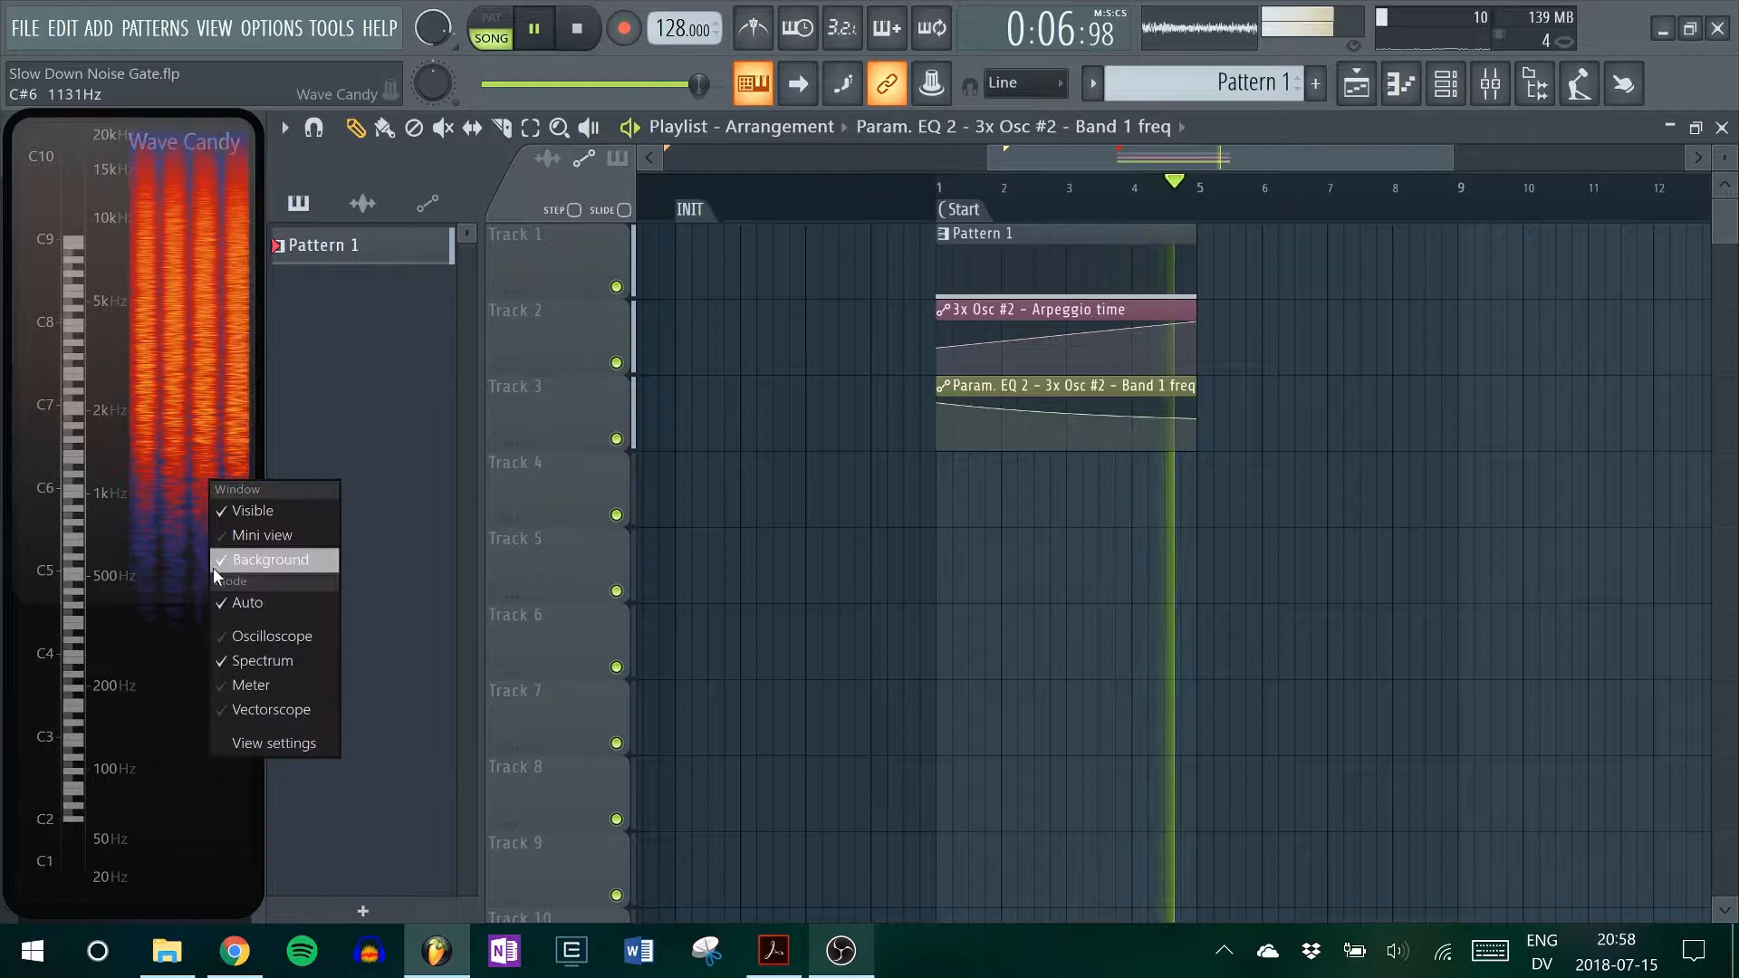
click(234, 744)
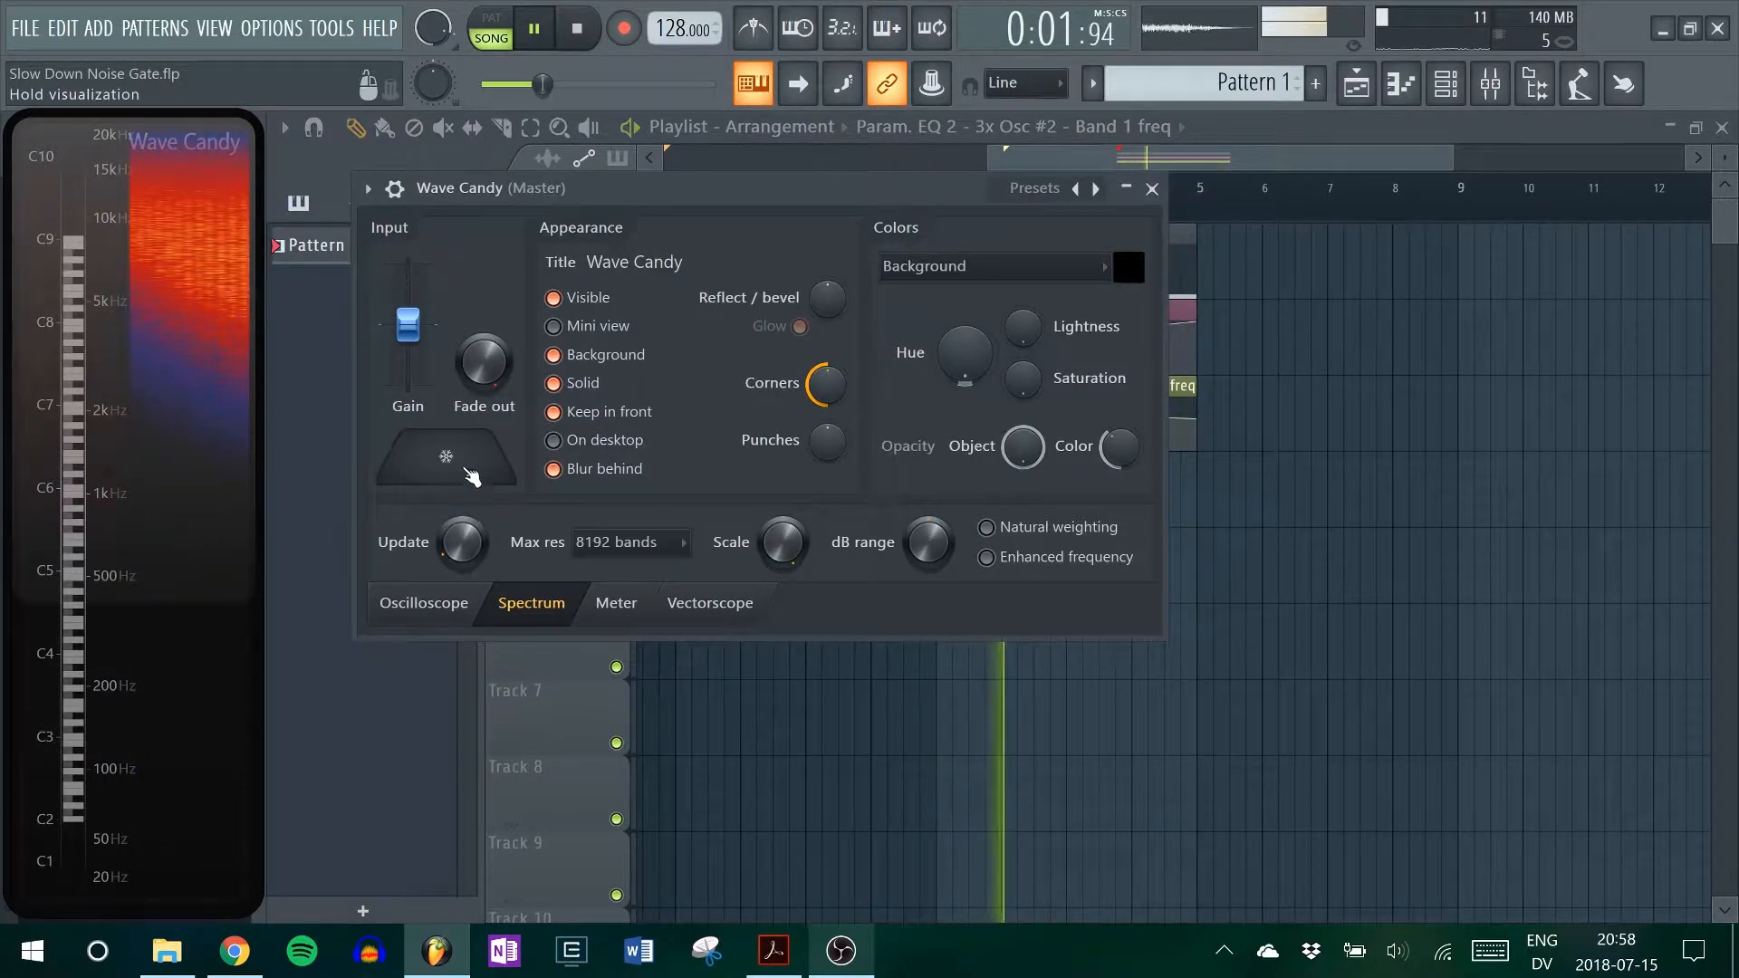
click(471, 473)
click(1152, 189)
key(space)
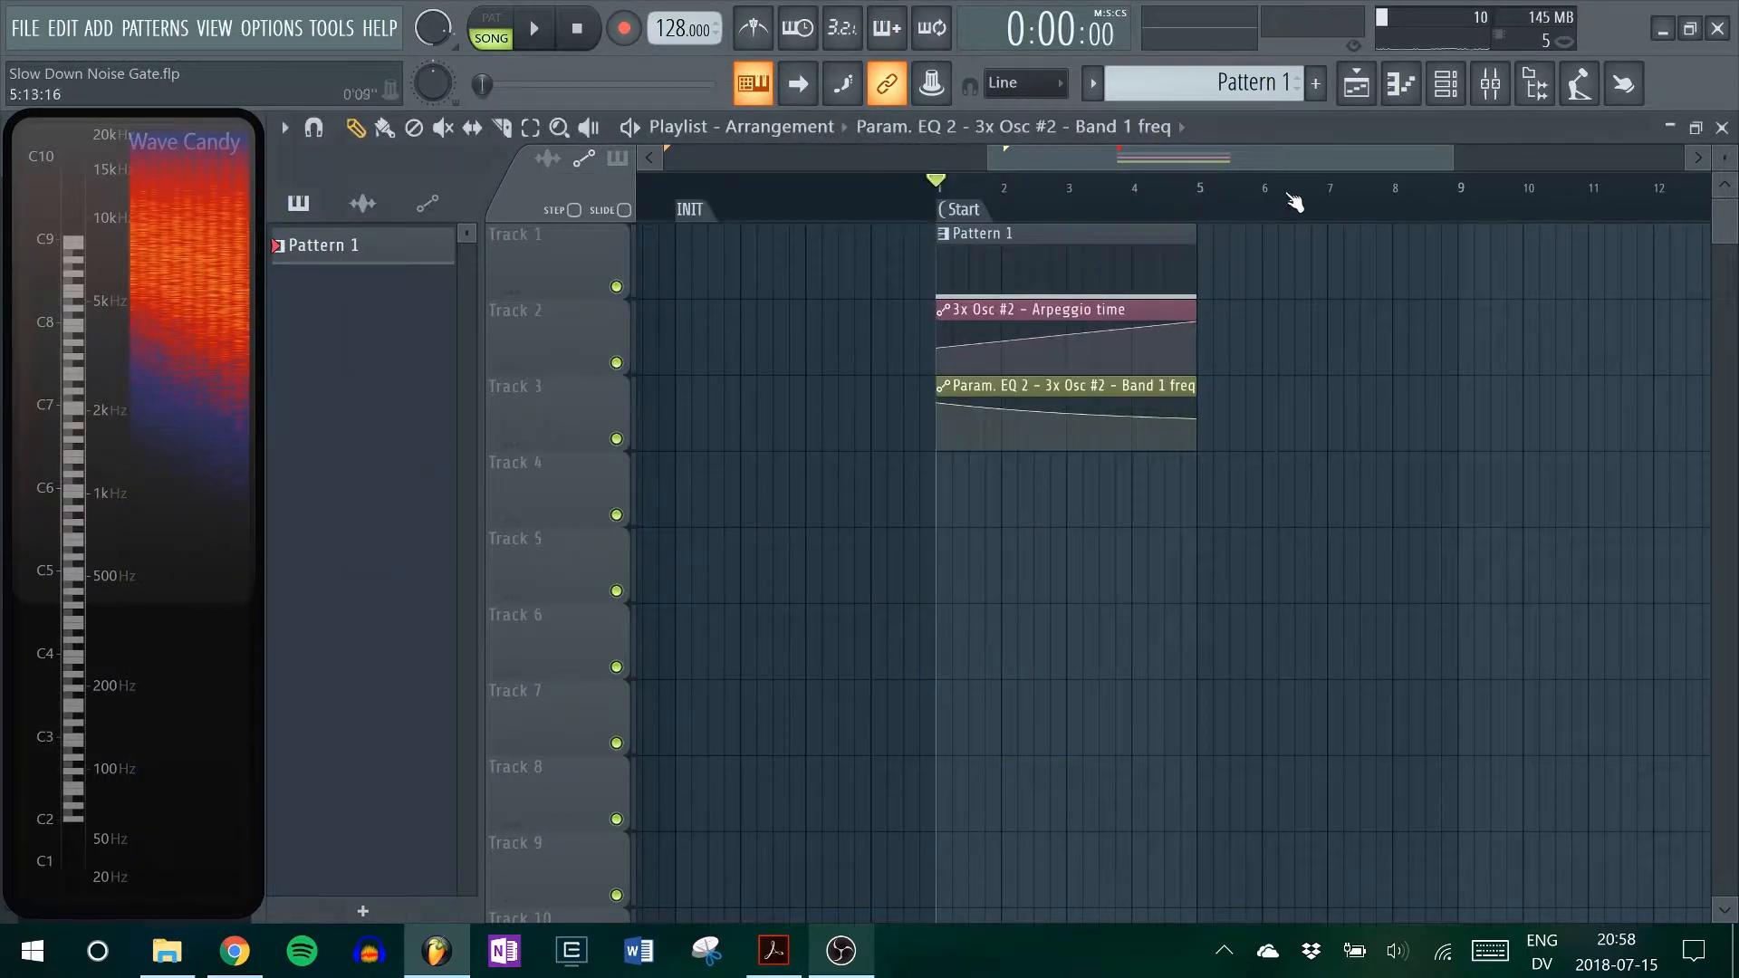
- Add a time marker named "End" at bar 9 of the playlist timeline
right_click(1460, 219)
click(1476, 221)
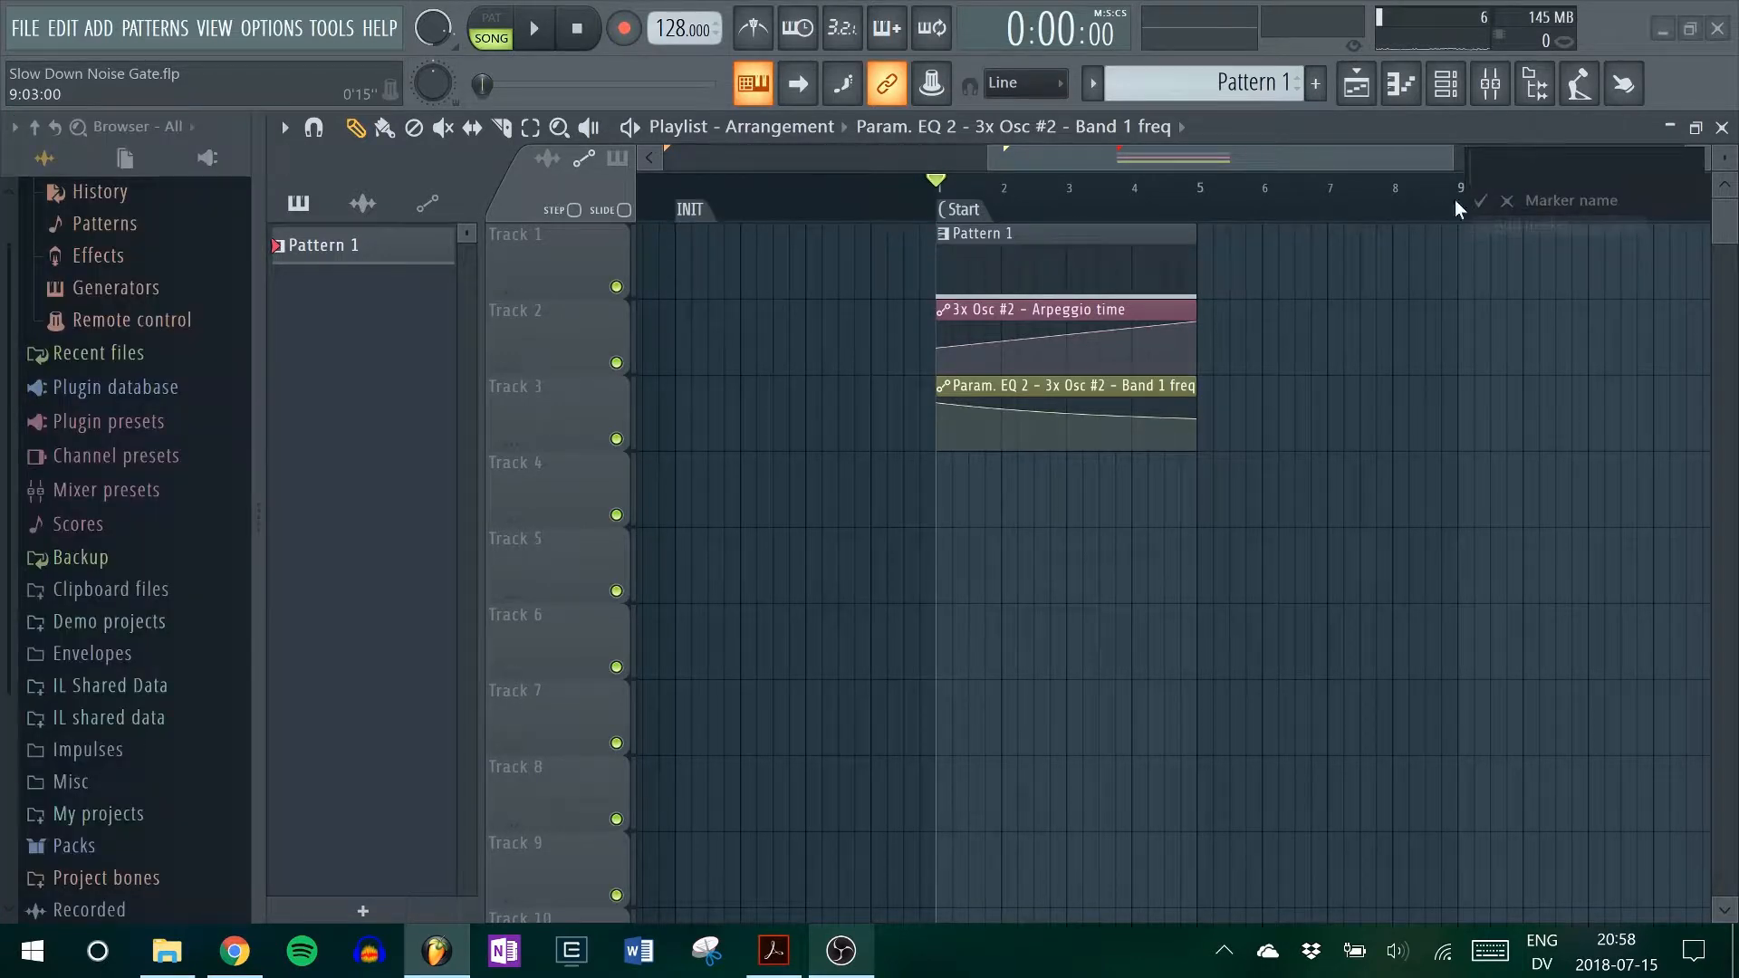
key(Return)
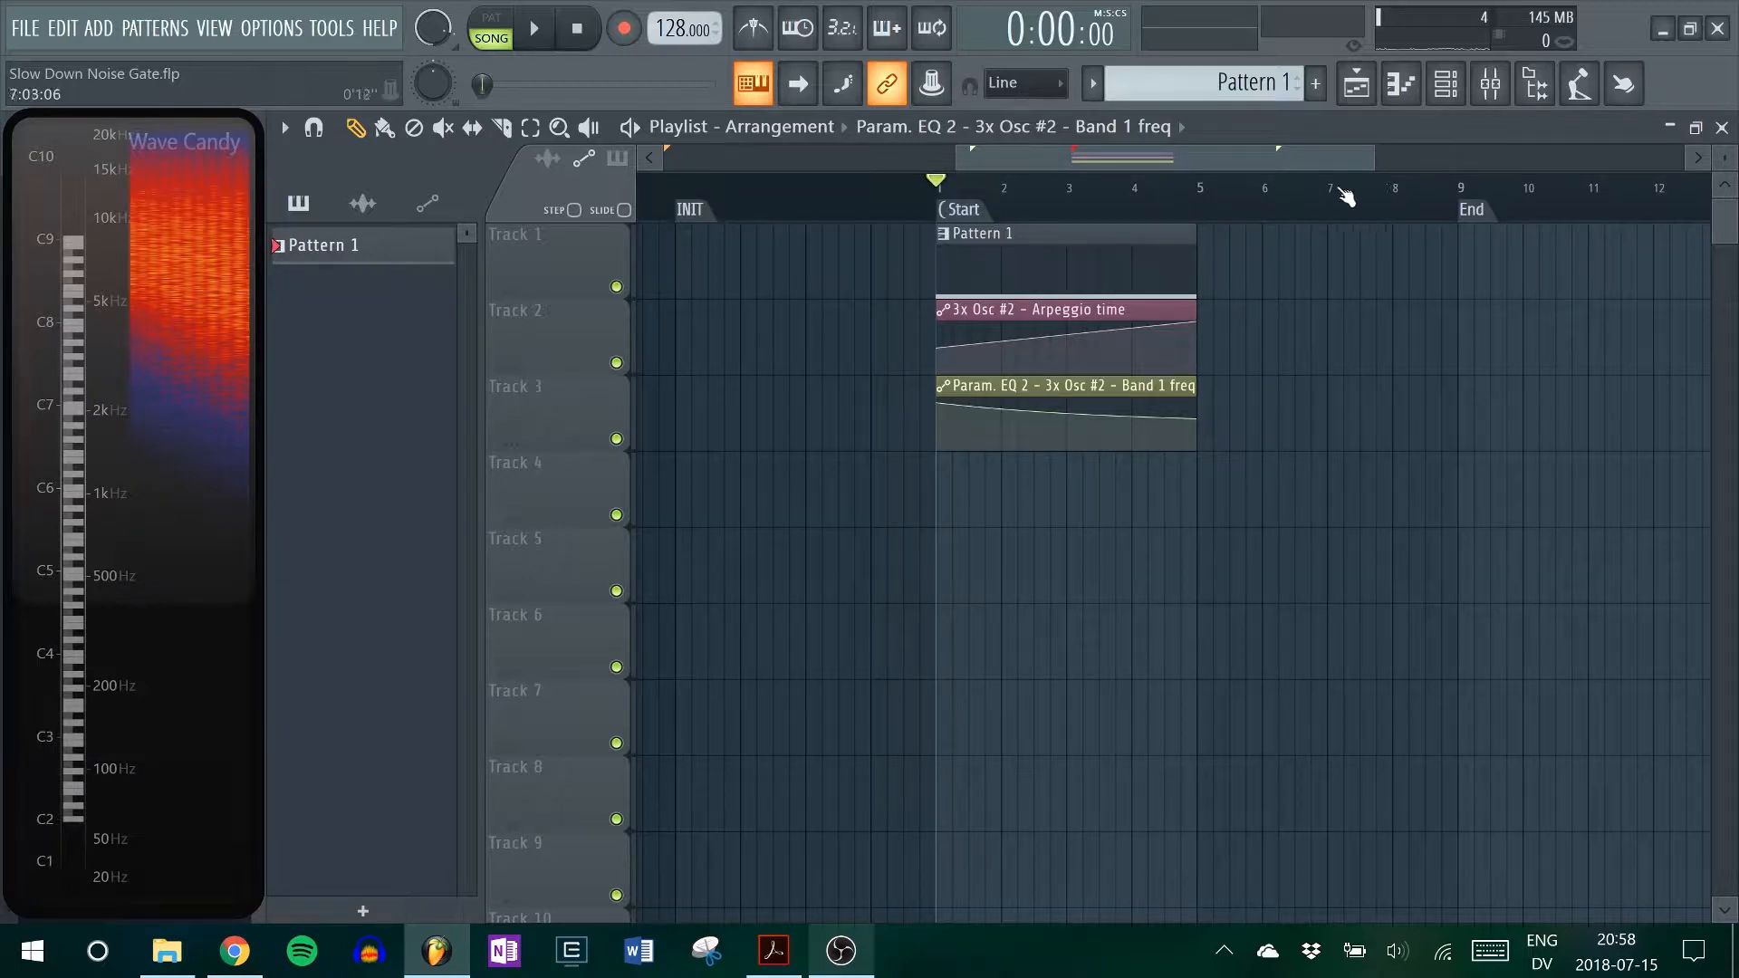
- Widen the Wave Candy display, release its held visualization and return the playback position to bar 1
click(1168, 210)
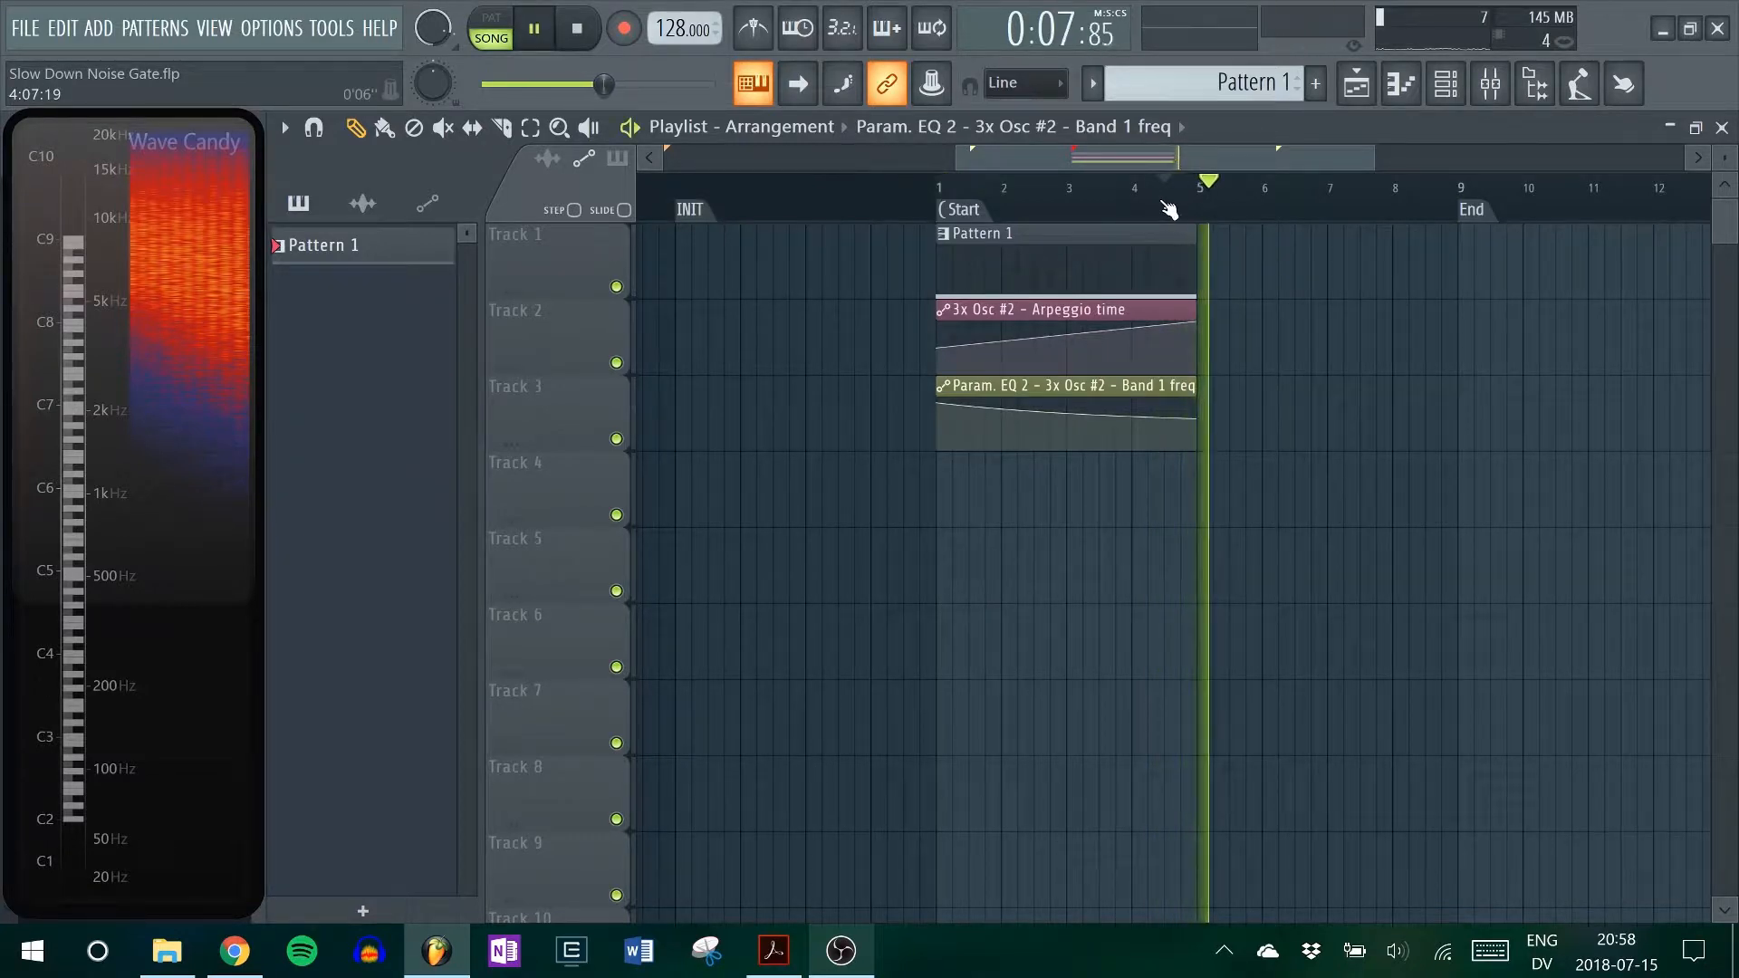
key(space)
drag(257, 438, 525, 444)
right_click(468, 387)
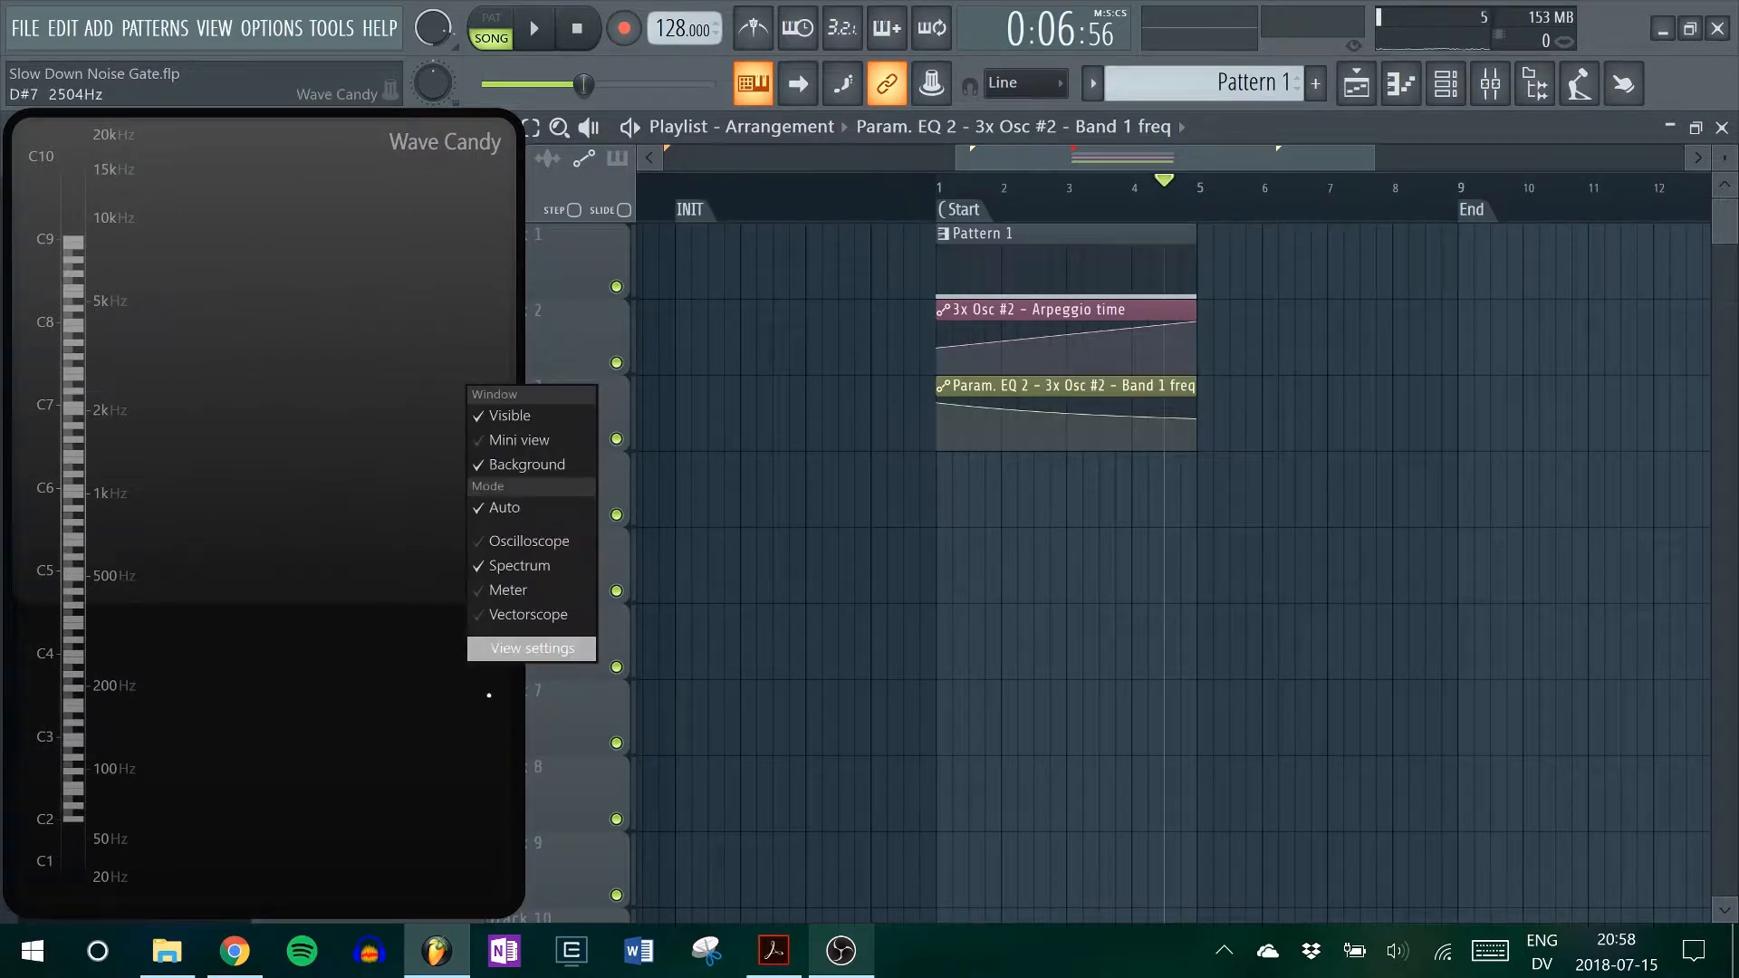
click(533, 648)
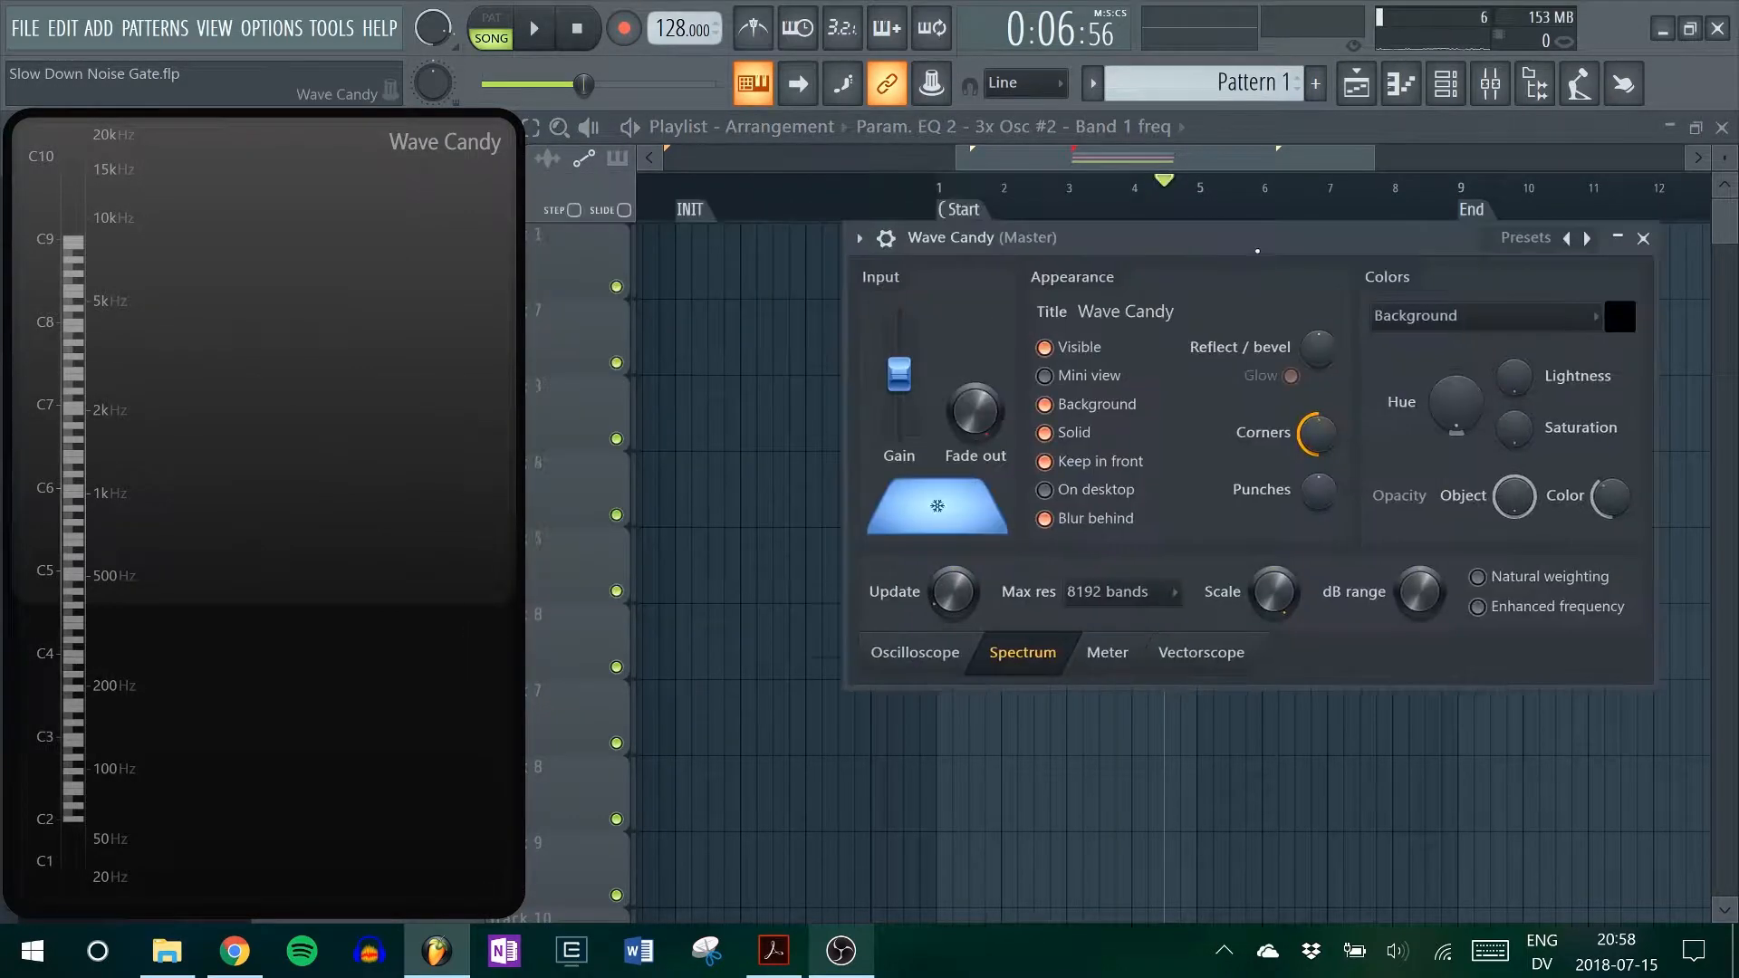
click(1642, 239)
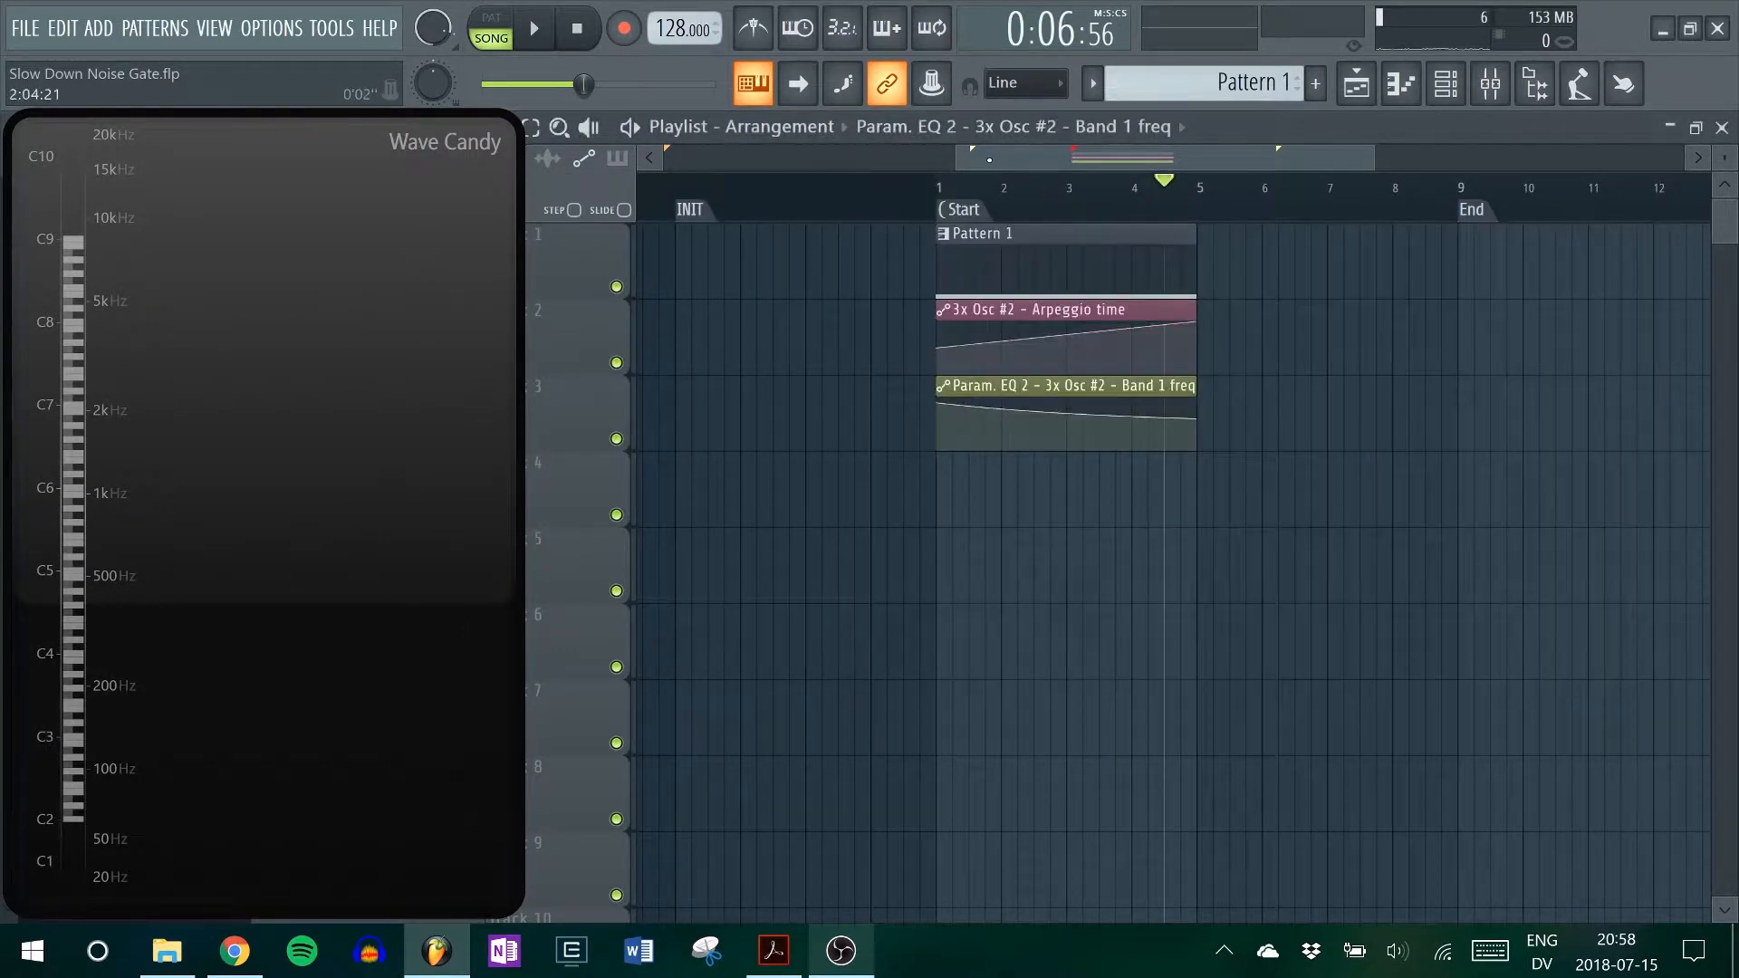
click(938, 190)
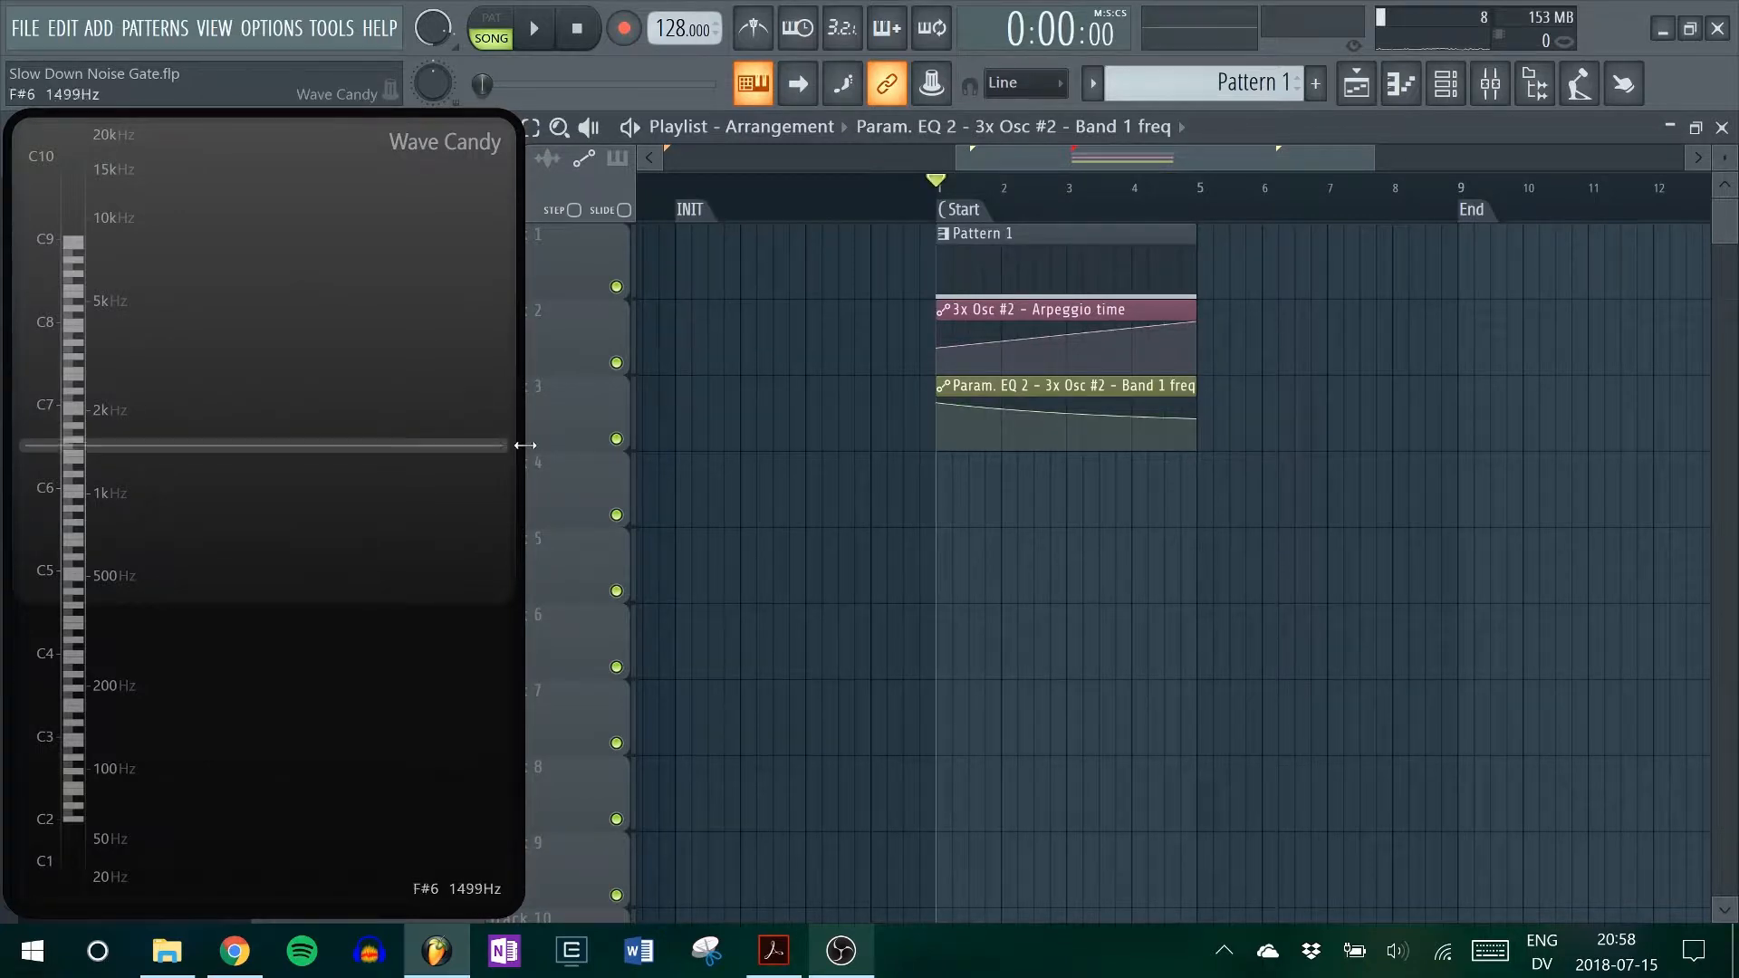
- Widen the Wave Candy display further and set its mode to Spectrum
drag(527, 443, 776, 438)
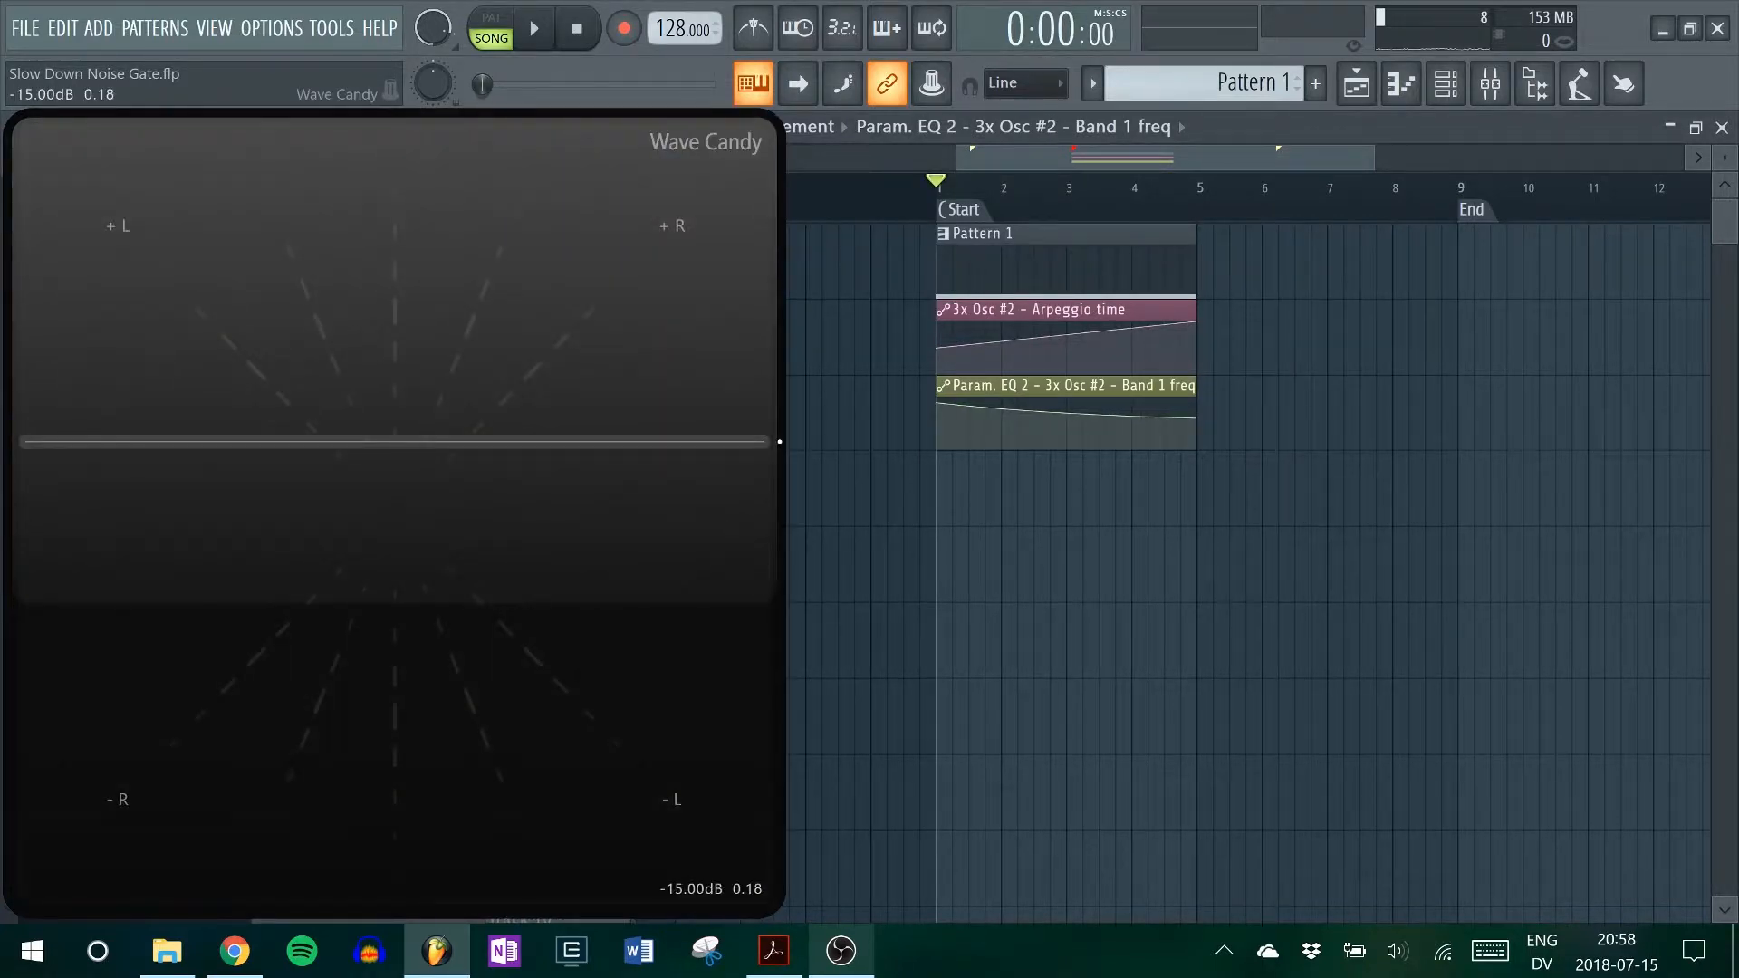
right_click(638, 493)
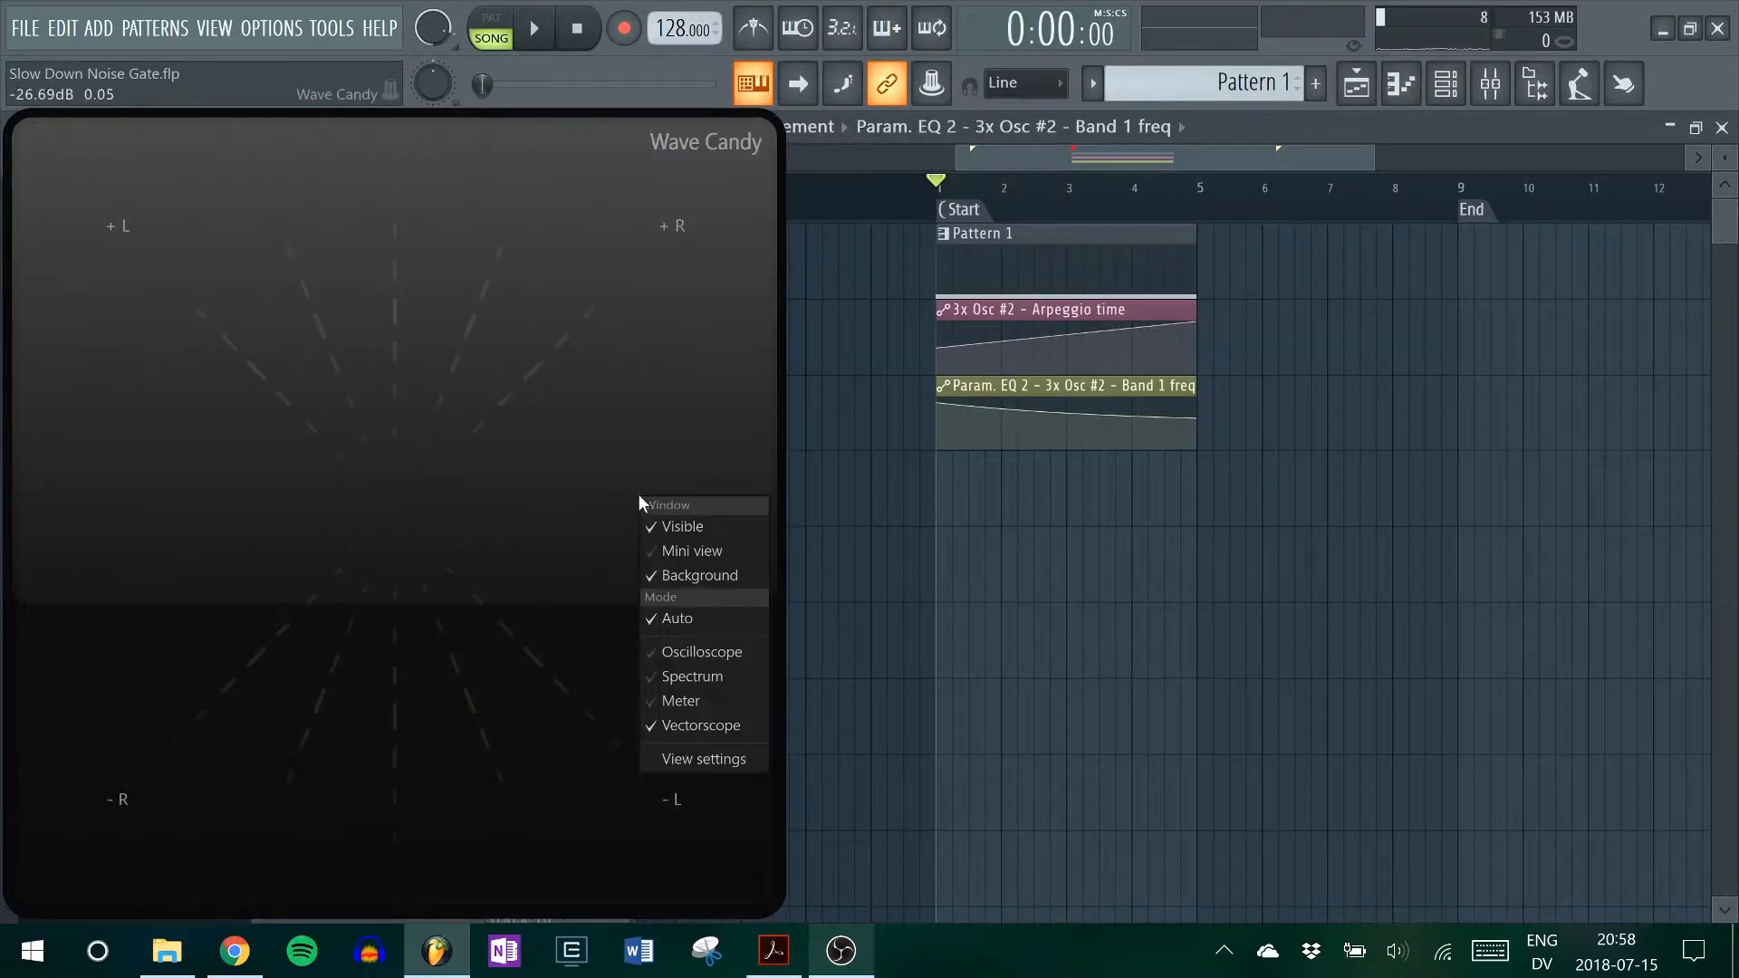
click(708, 678)
- Play the arrangement to draw its spectrum in the enlarged Wave Candy display and hold the visualization
key(space)
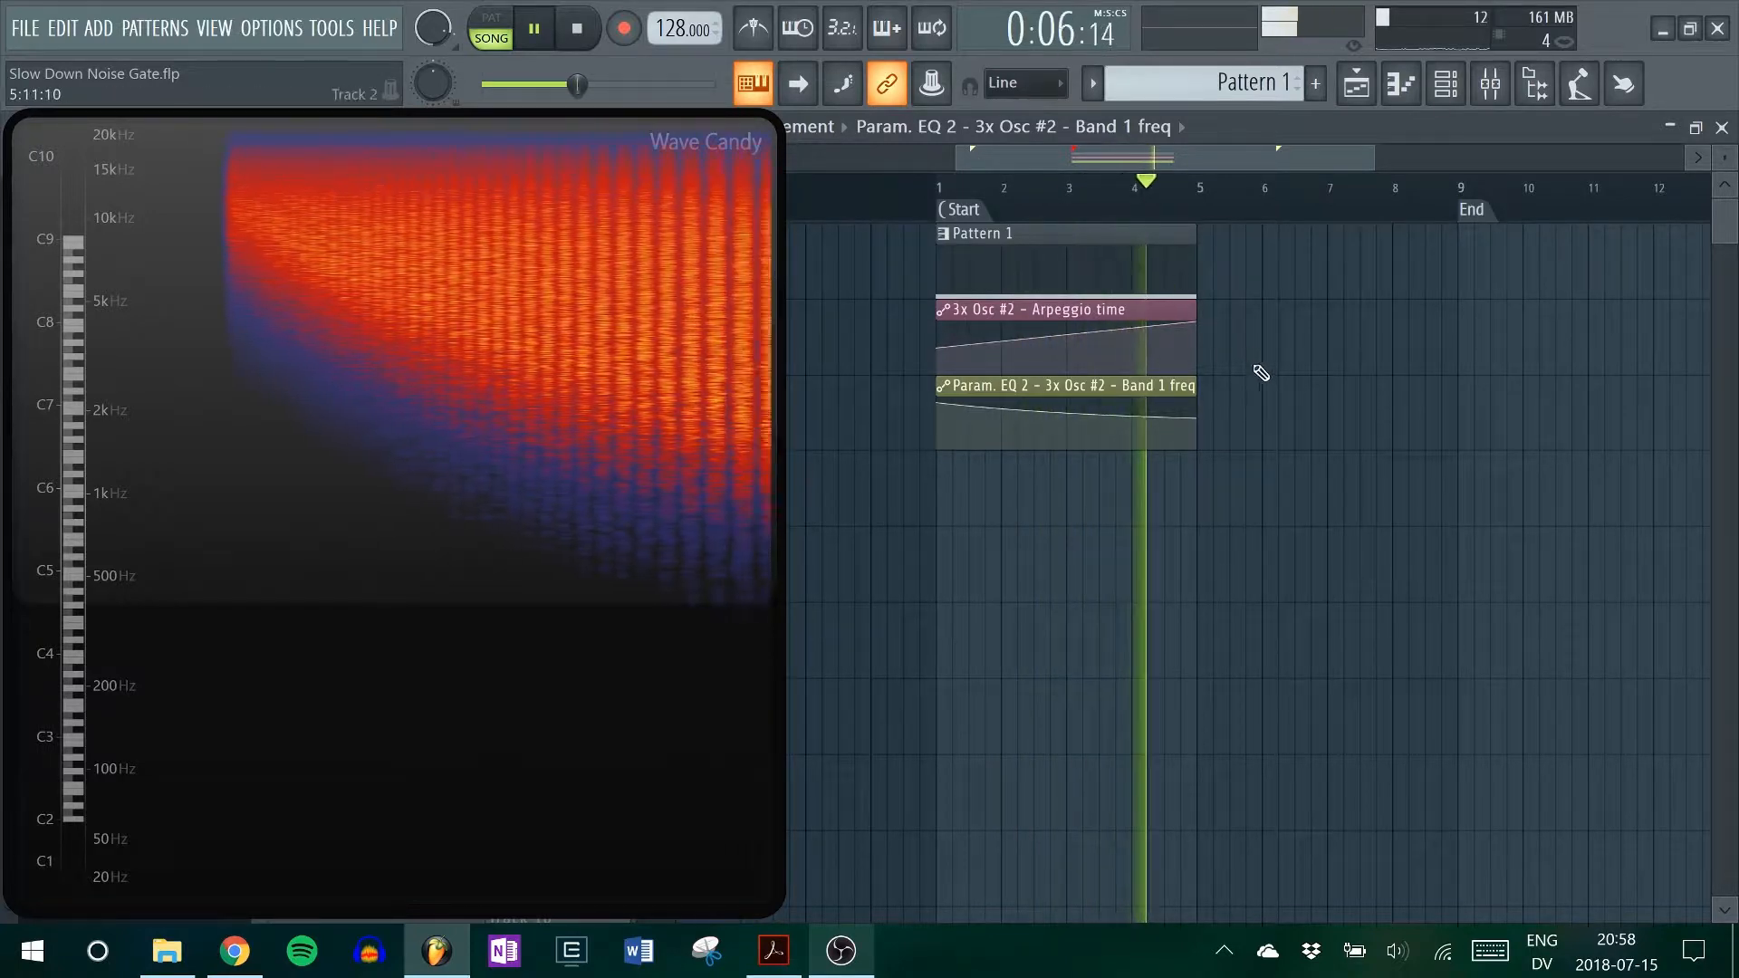
key(space)
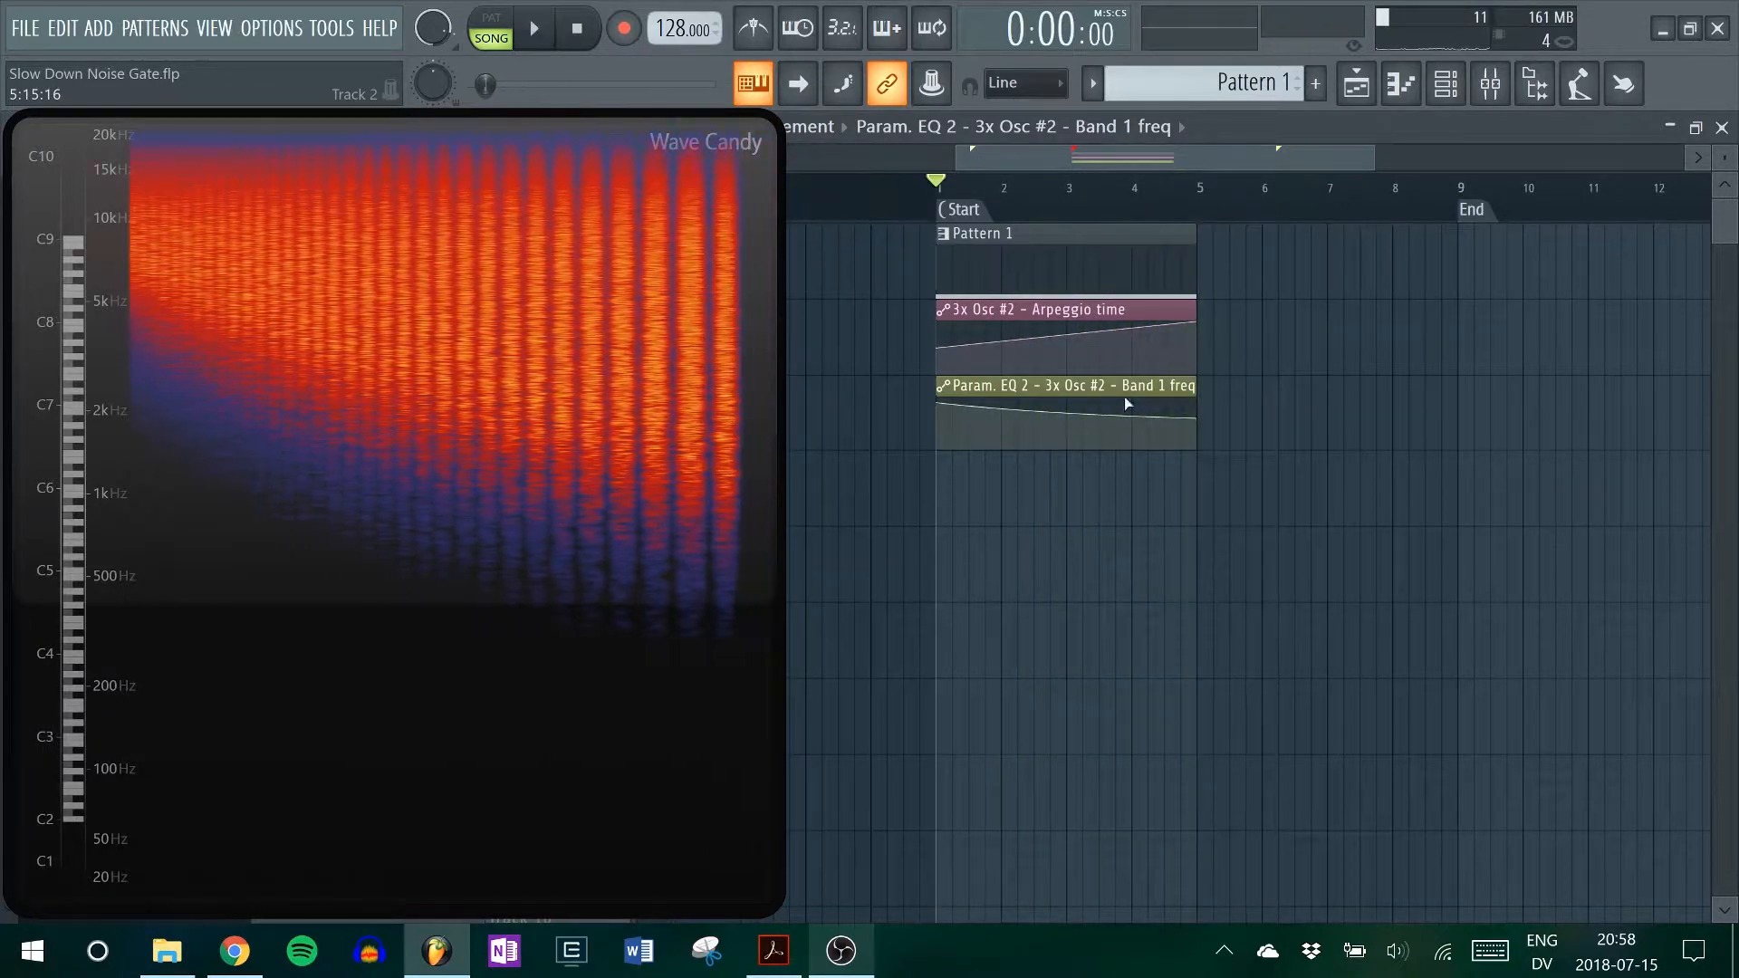
right_click(497, 504)
click(576, 767)
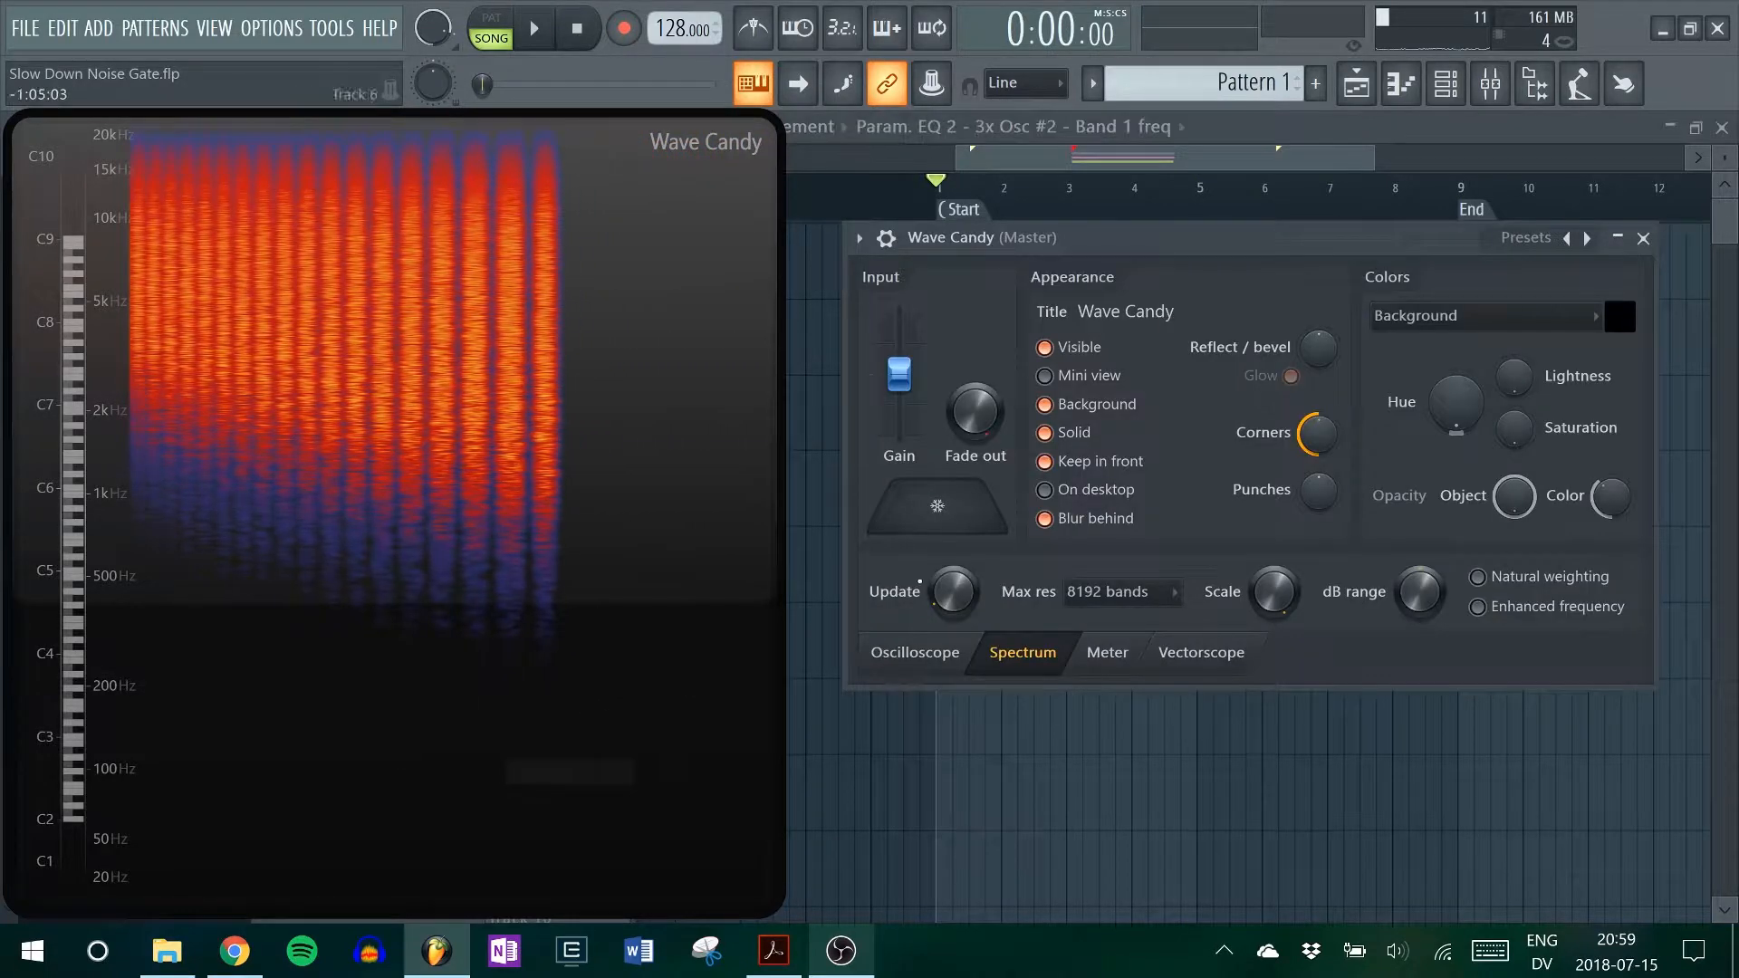
click(937, 506)
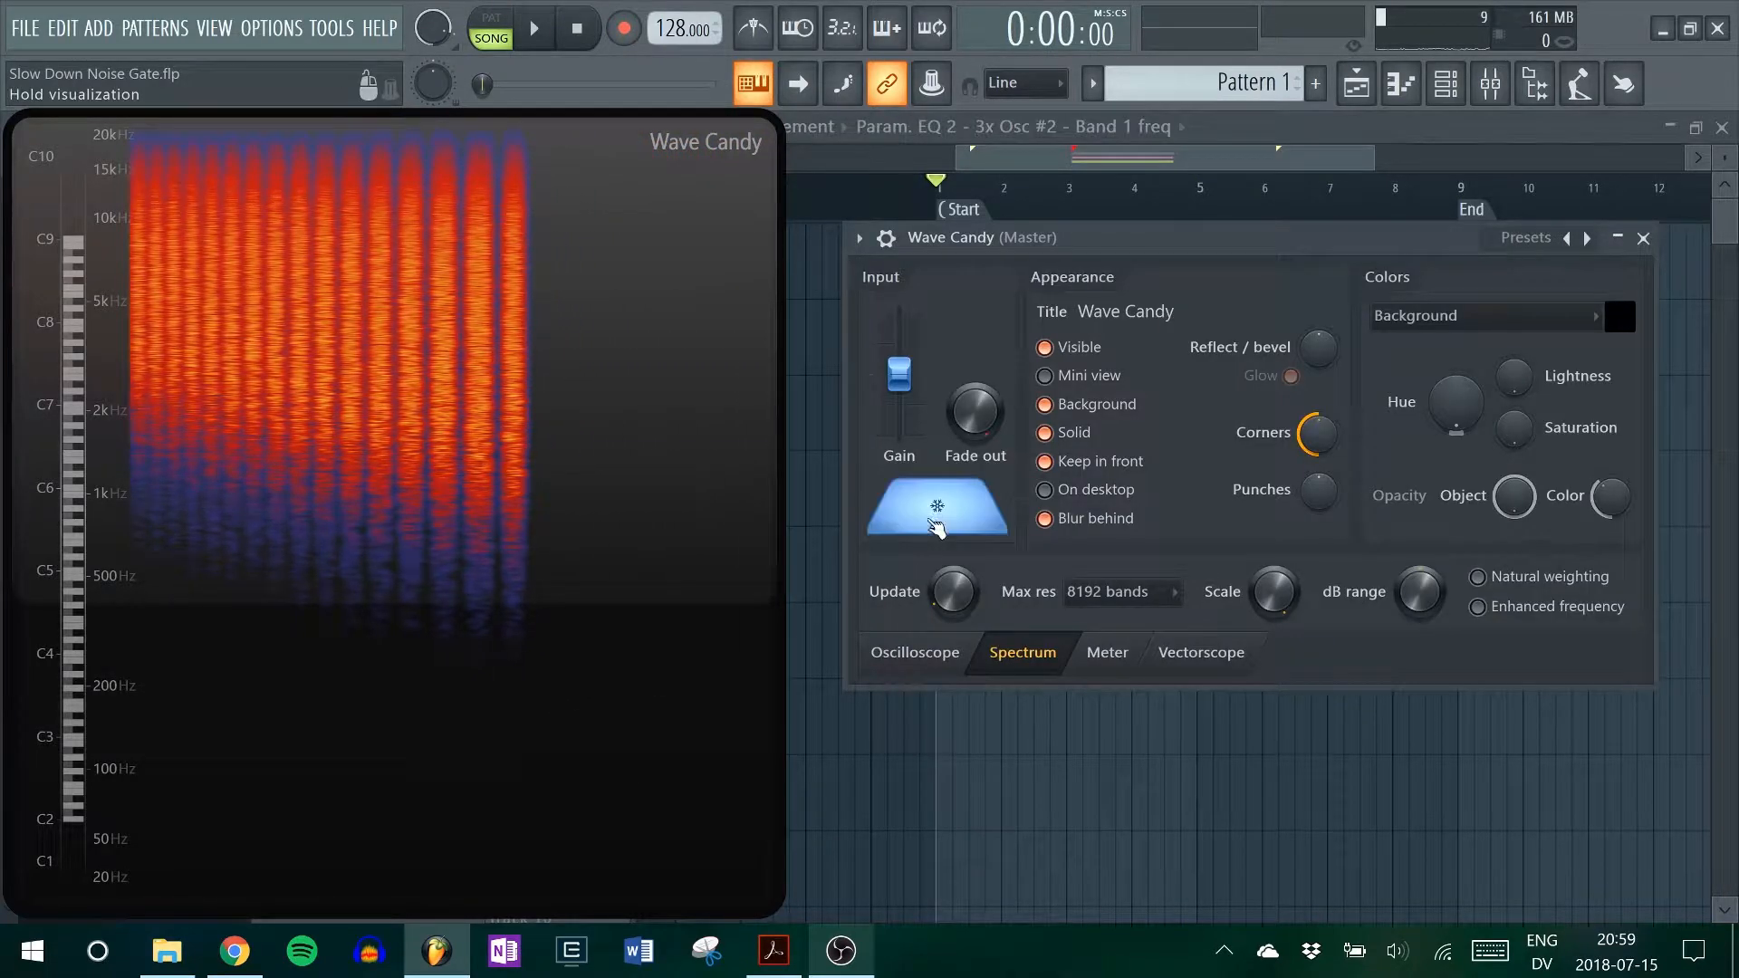
click(1618, 240)
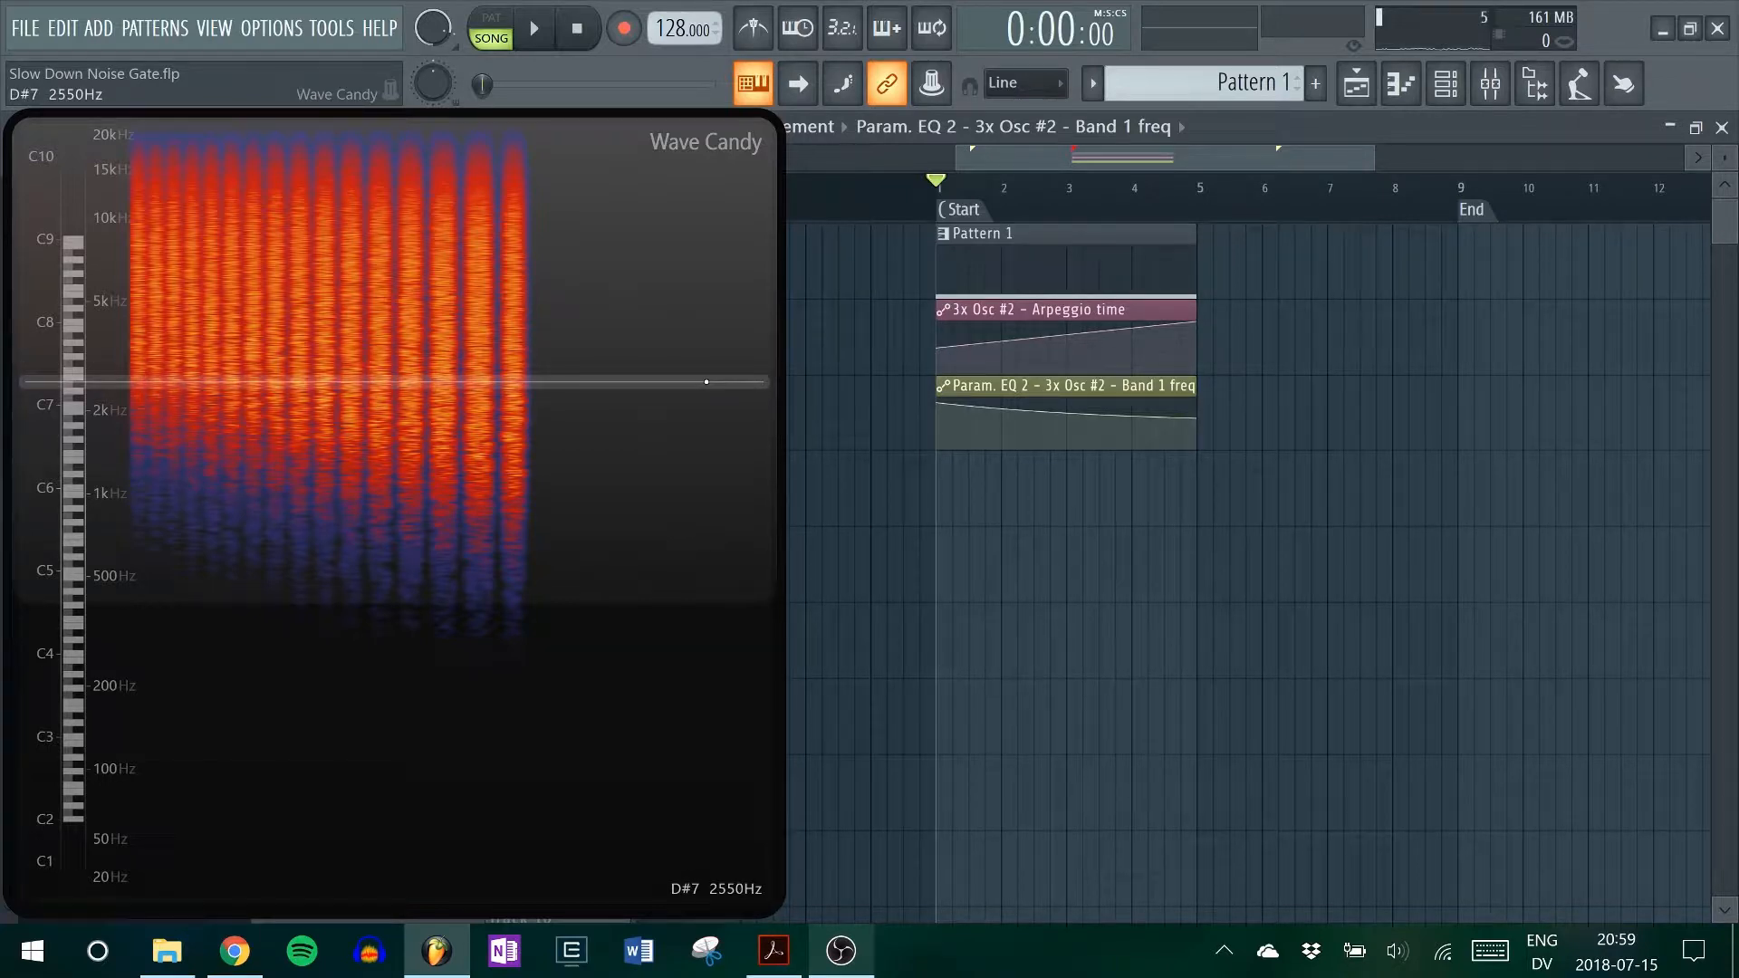
- Narrow the Wave Candy display and delete the Pattern 1, Arpeggio time and Band 1 freq clips from the playlist
drag(784, 433, 248, 462)
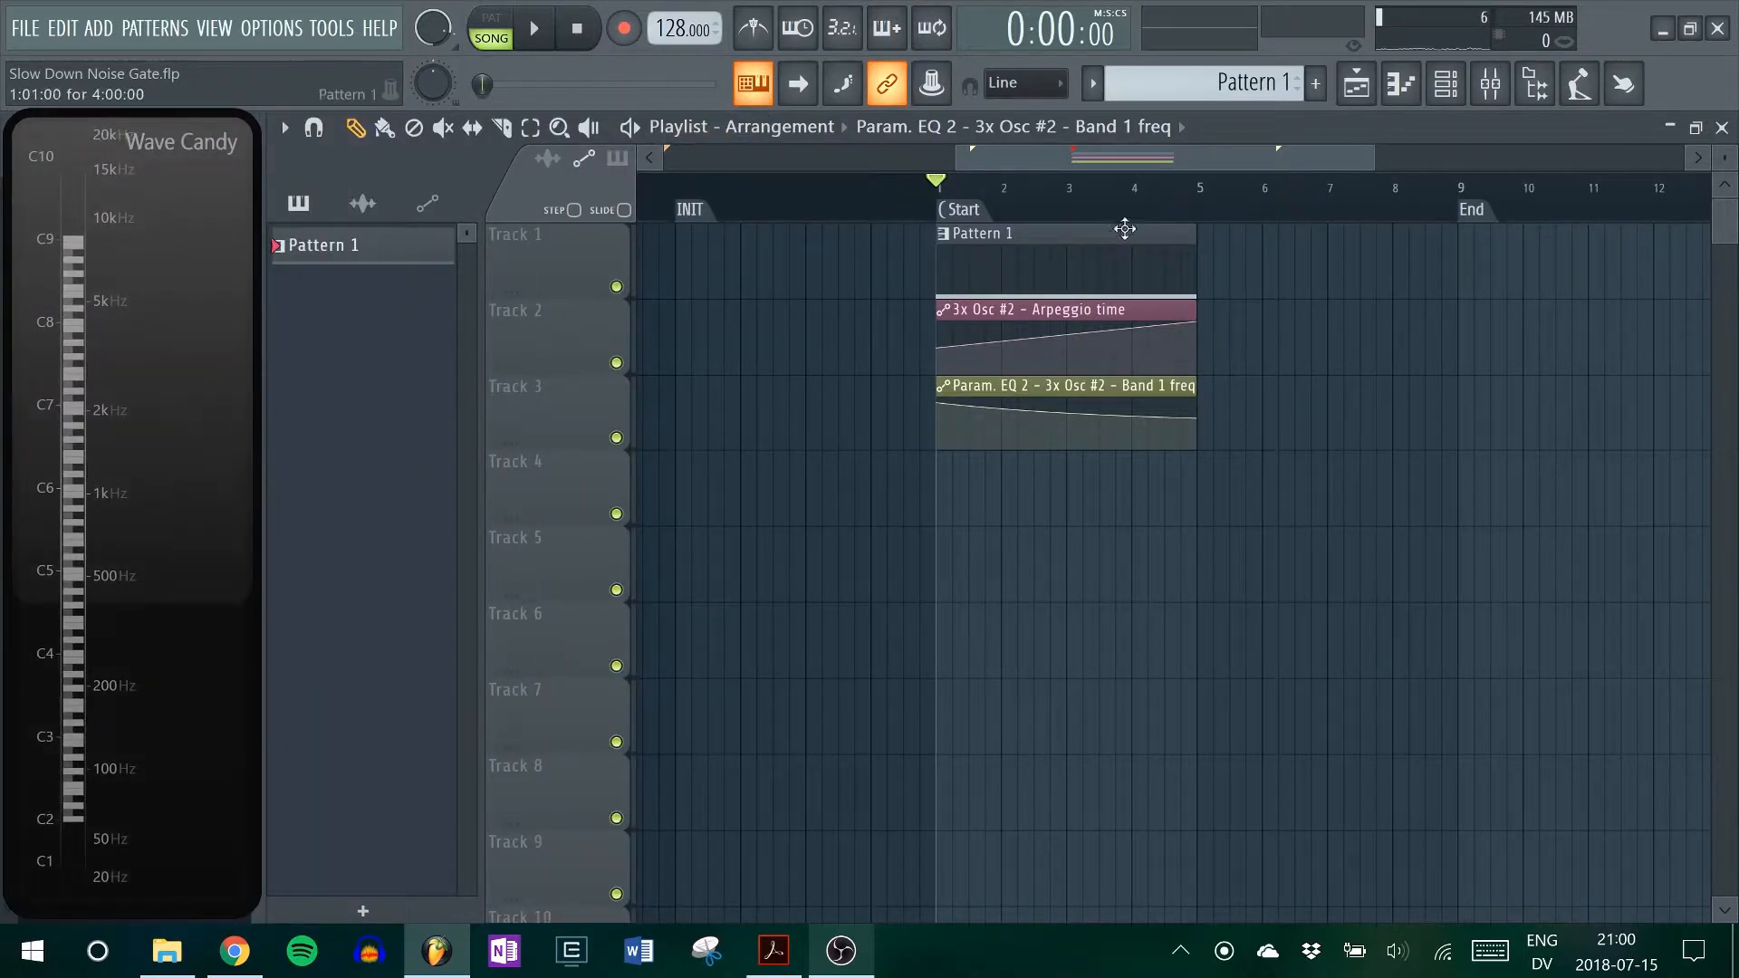
scroll(1110, 249, right, 1)
right_click(1087, 261)
right_click(1063, 330)
right_click(1041, 397)
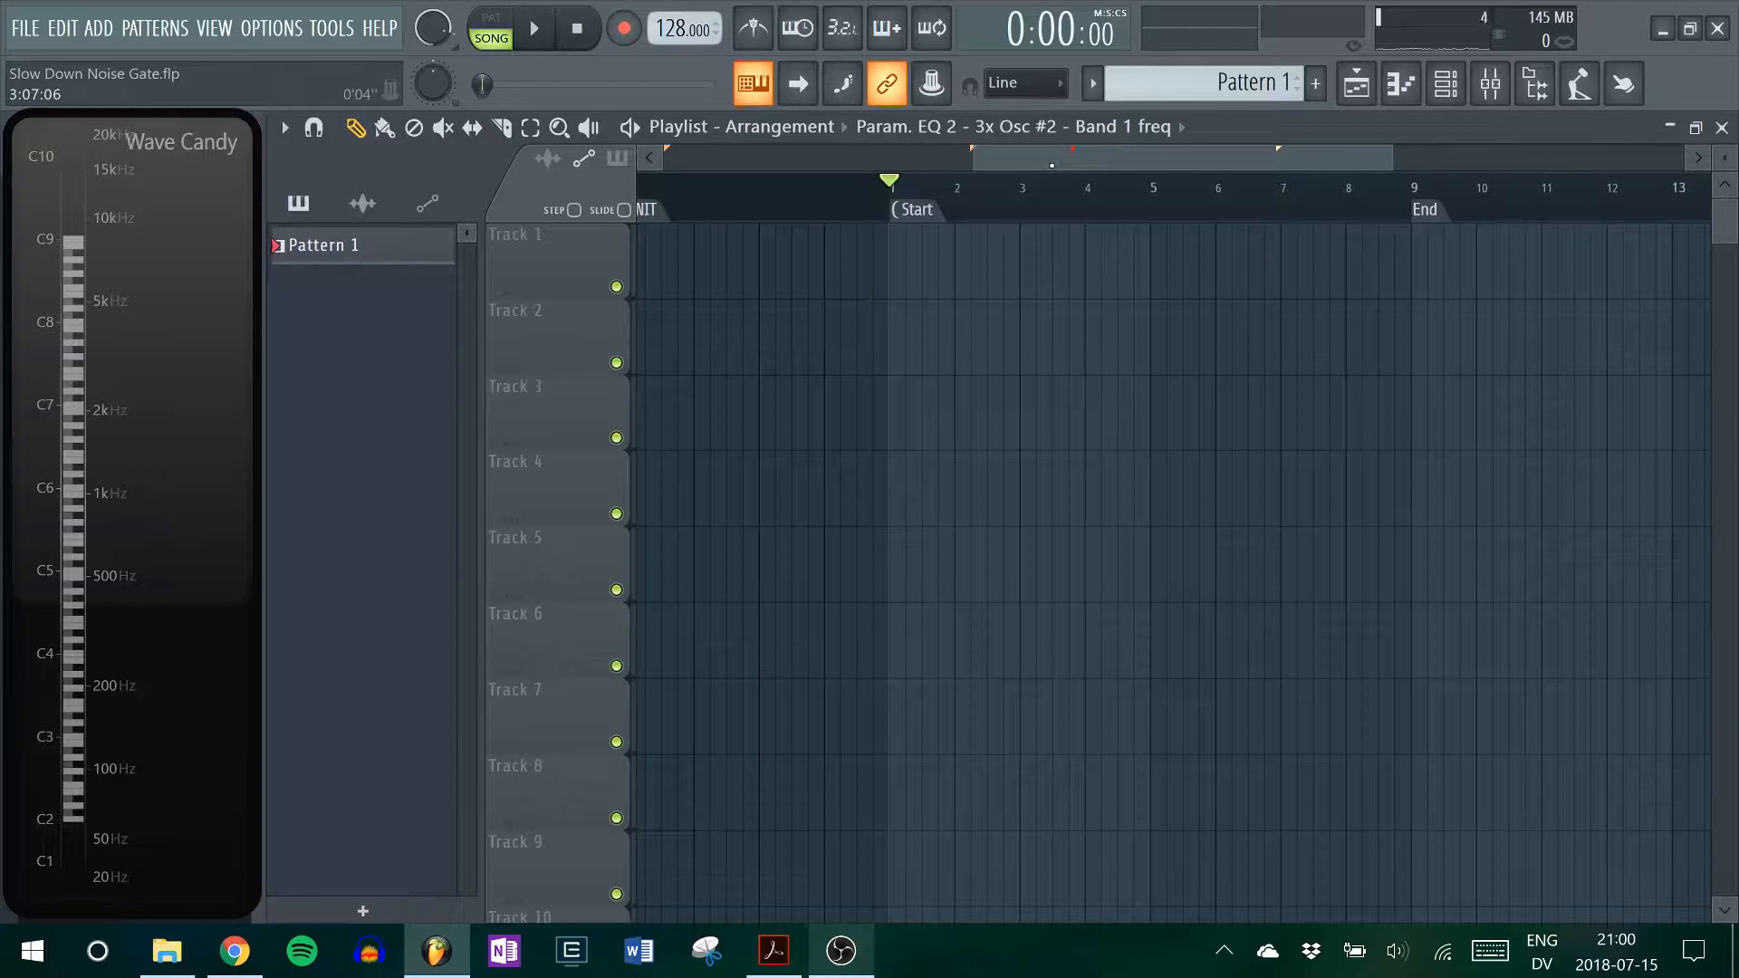
- Create a new pattern named "Slow Down Copter"
key(F4)
key(Escape)
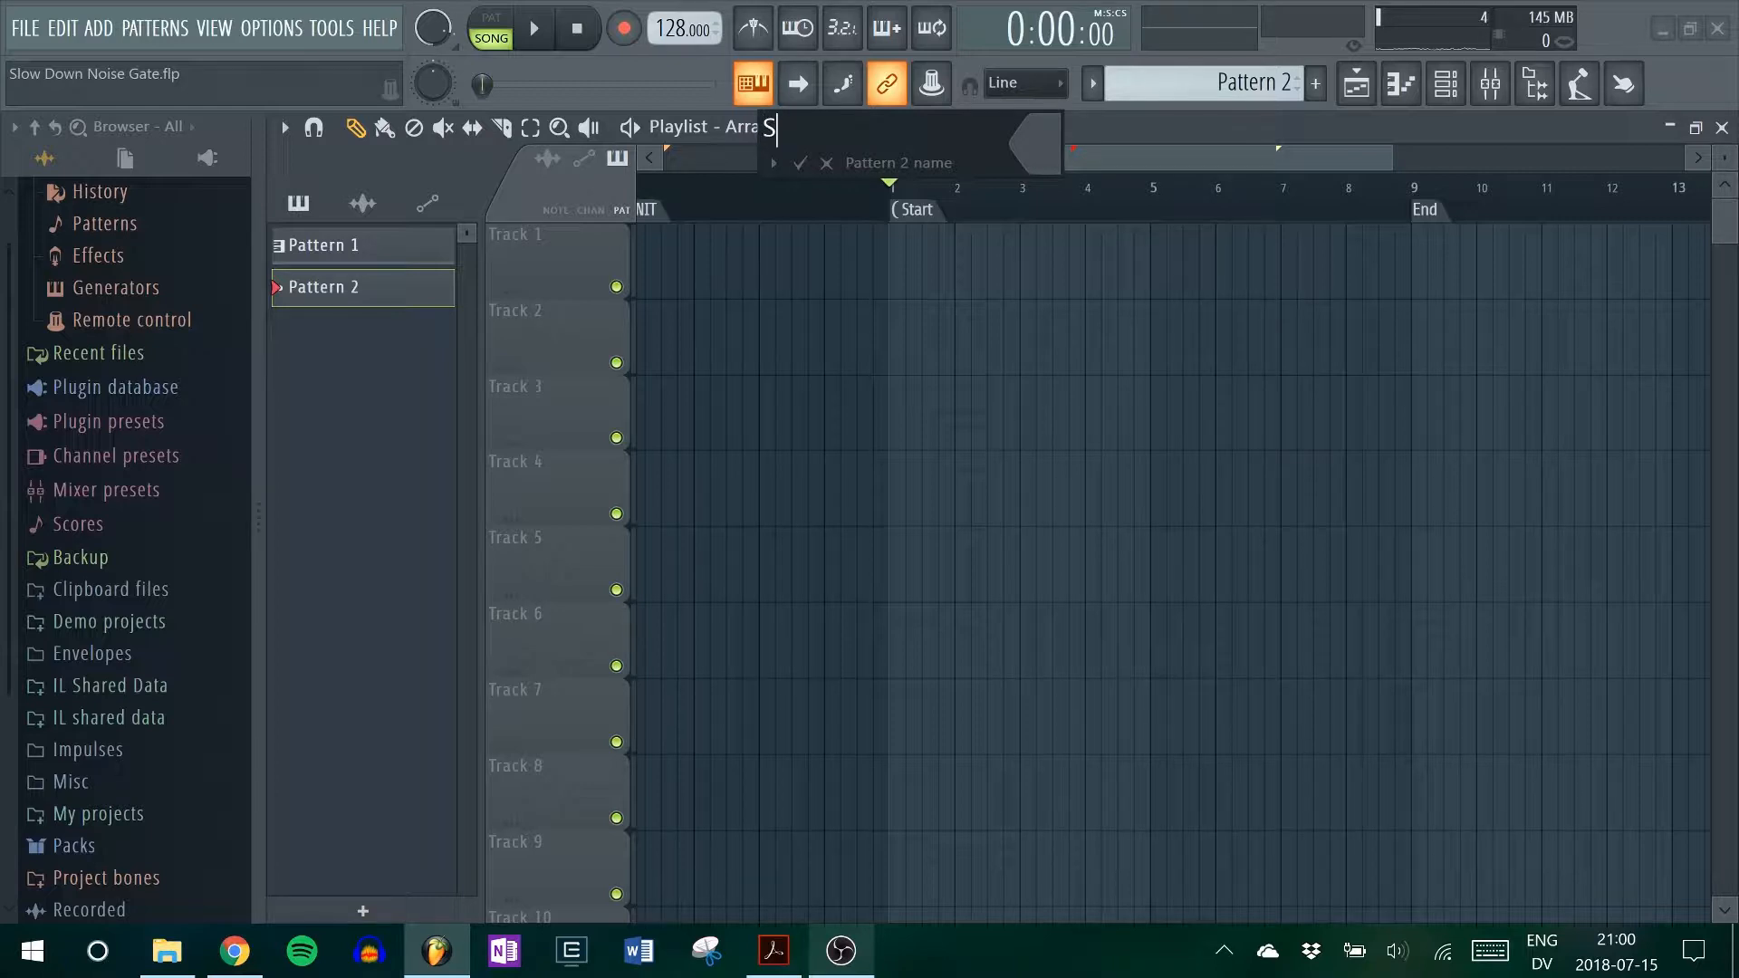
text(Slow Down Cotp)
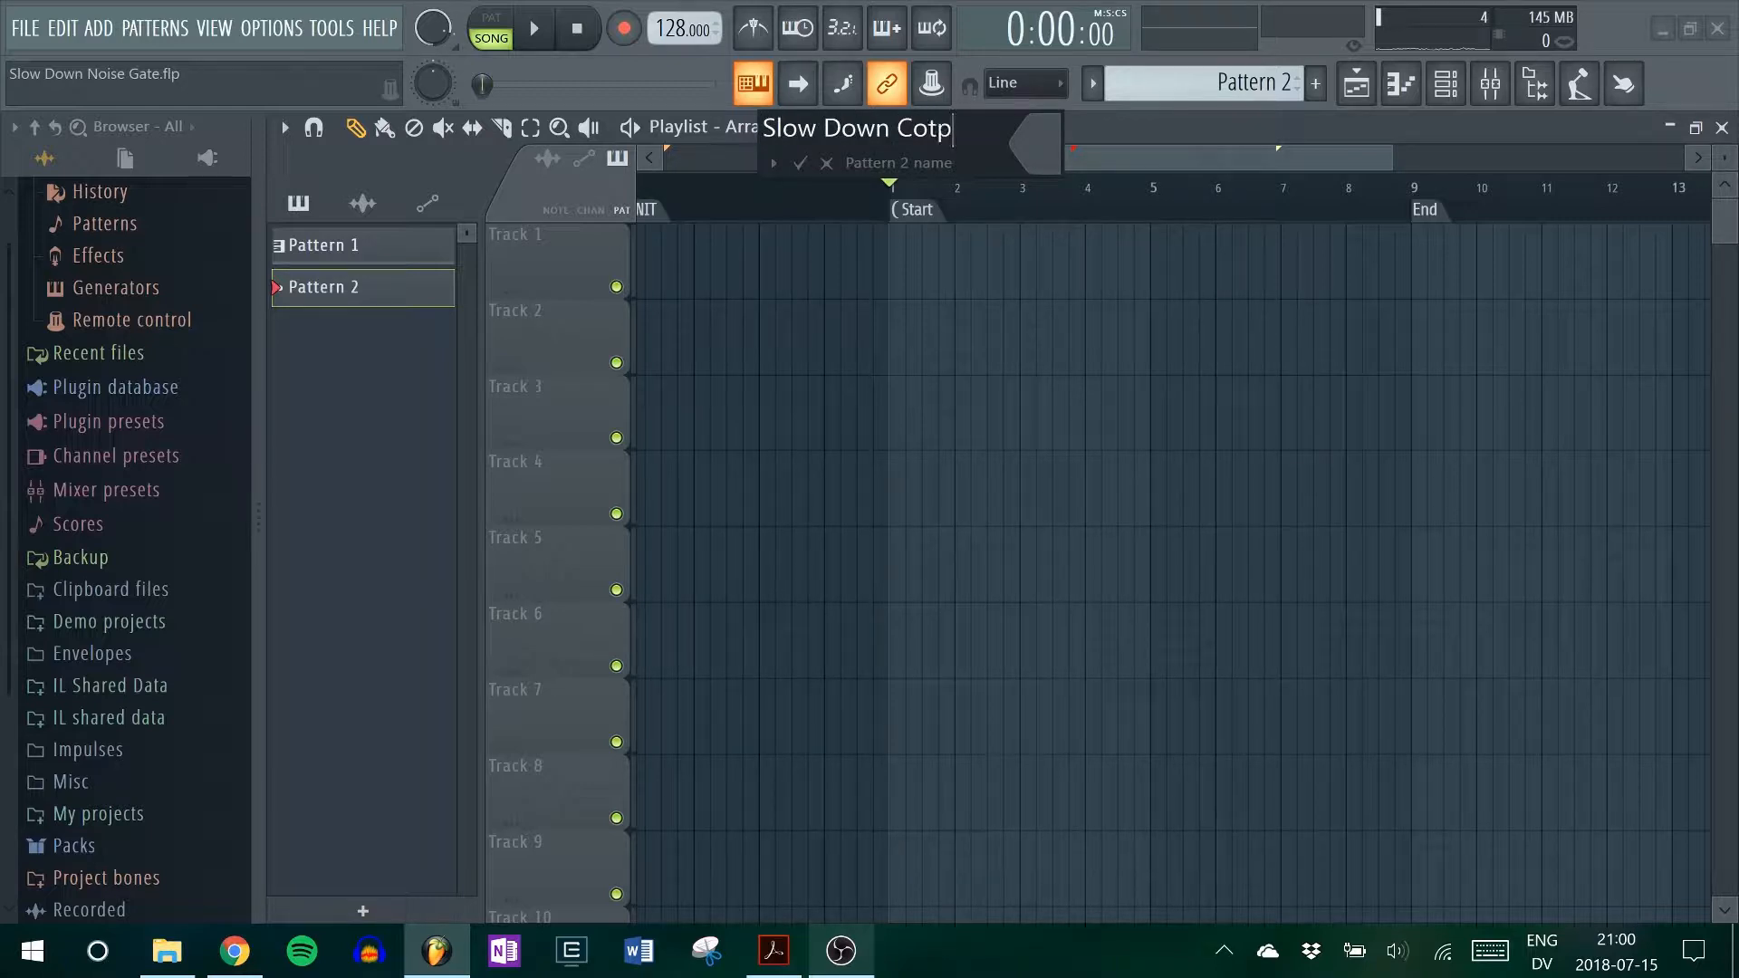
key(BackSpace)
key(BackSpace)
text(pter)
key(Return)
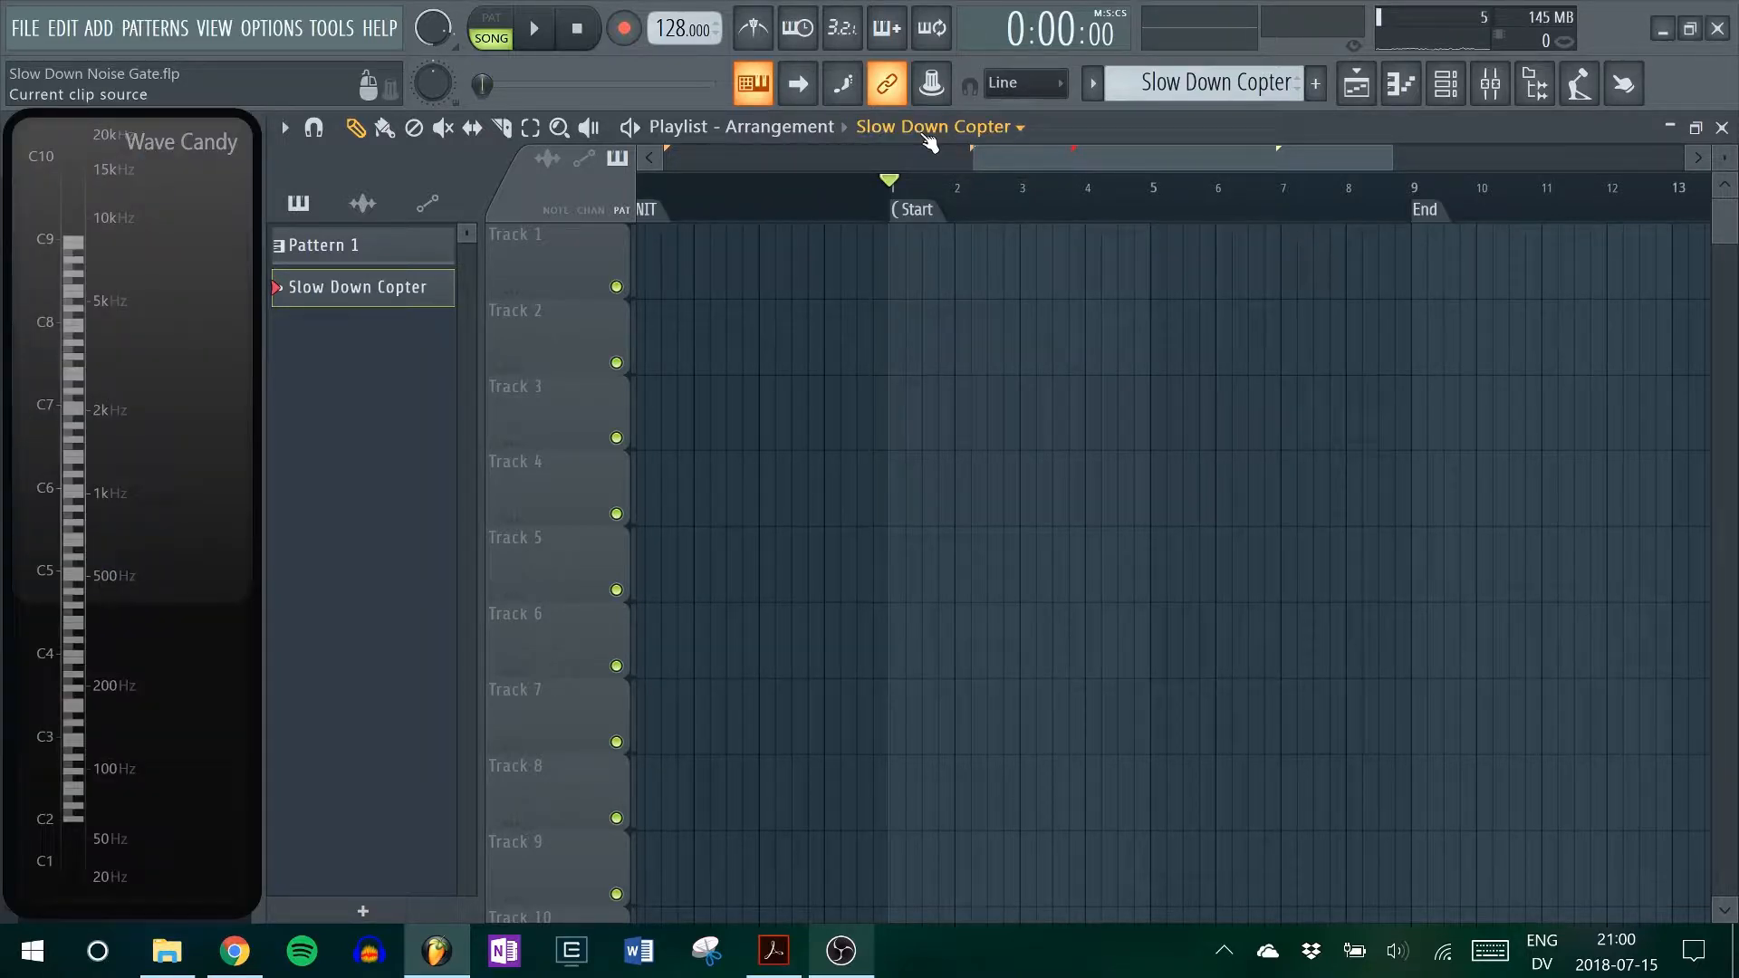
- Add a 3x Osc channel to the channel rack and set its oscillator 1 shape to noise
key(F6)
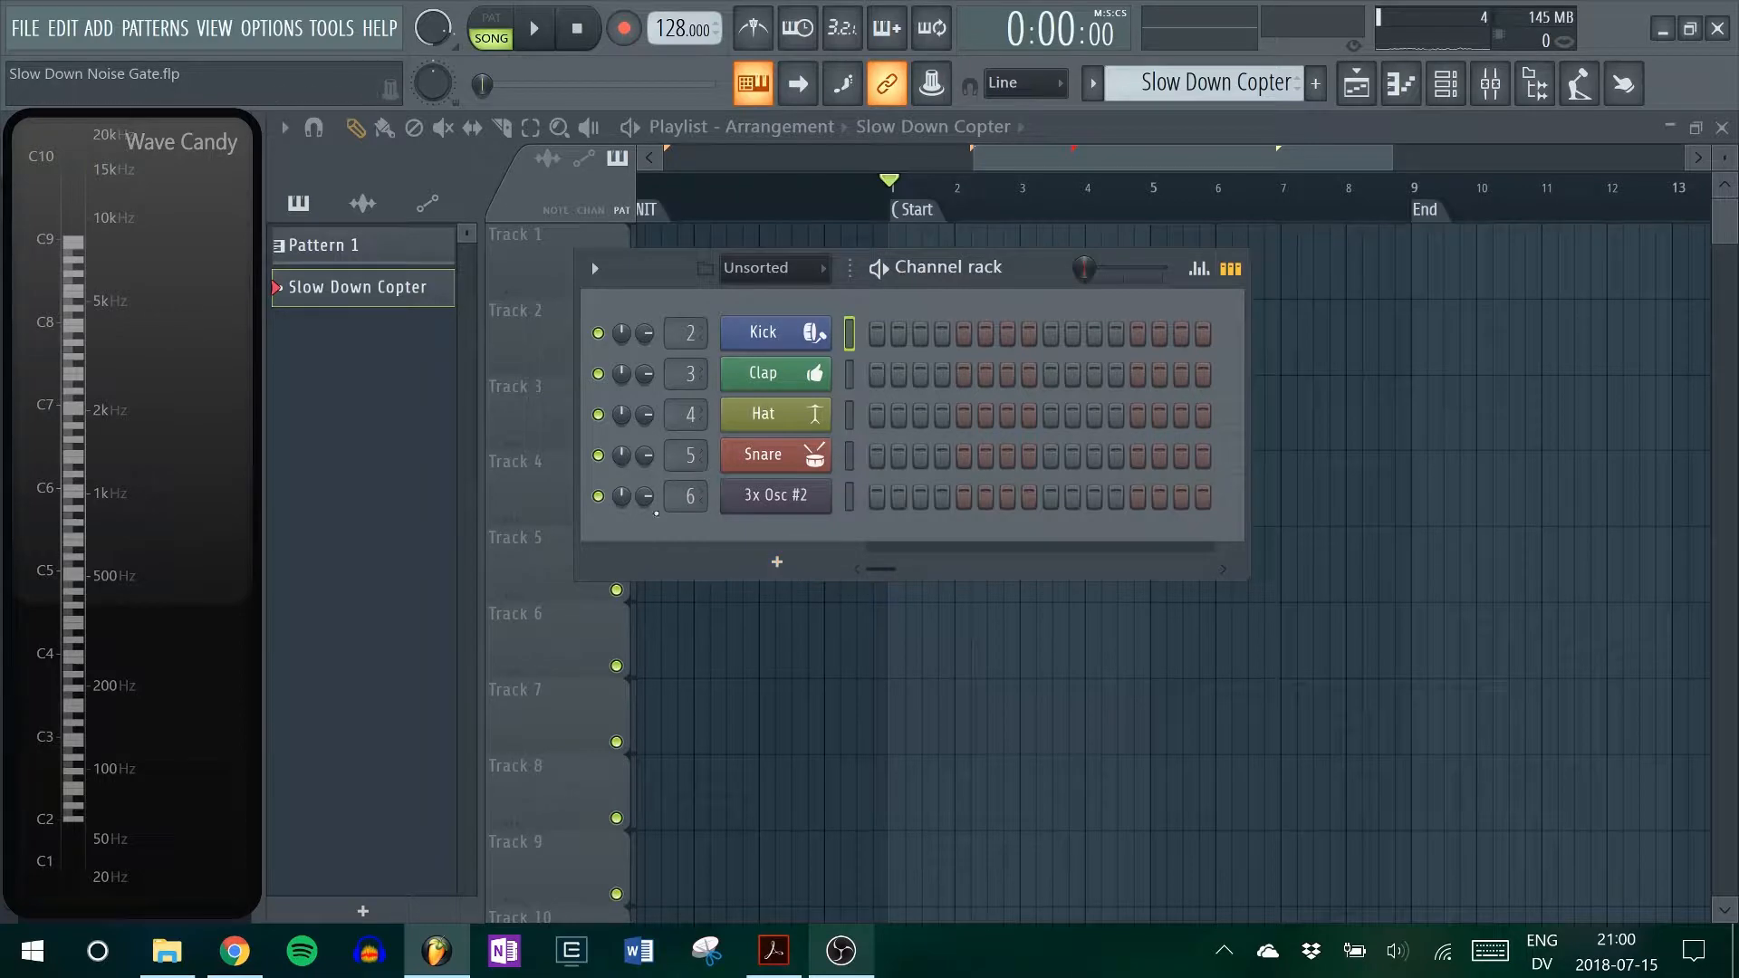
click(776, 561)
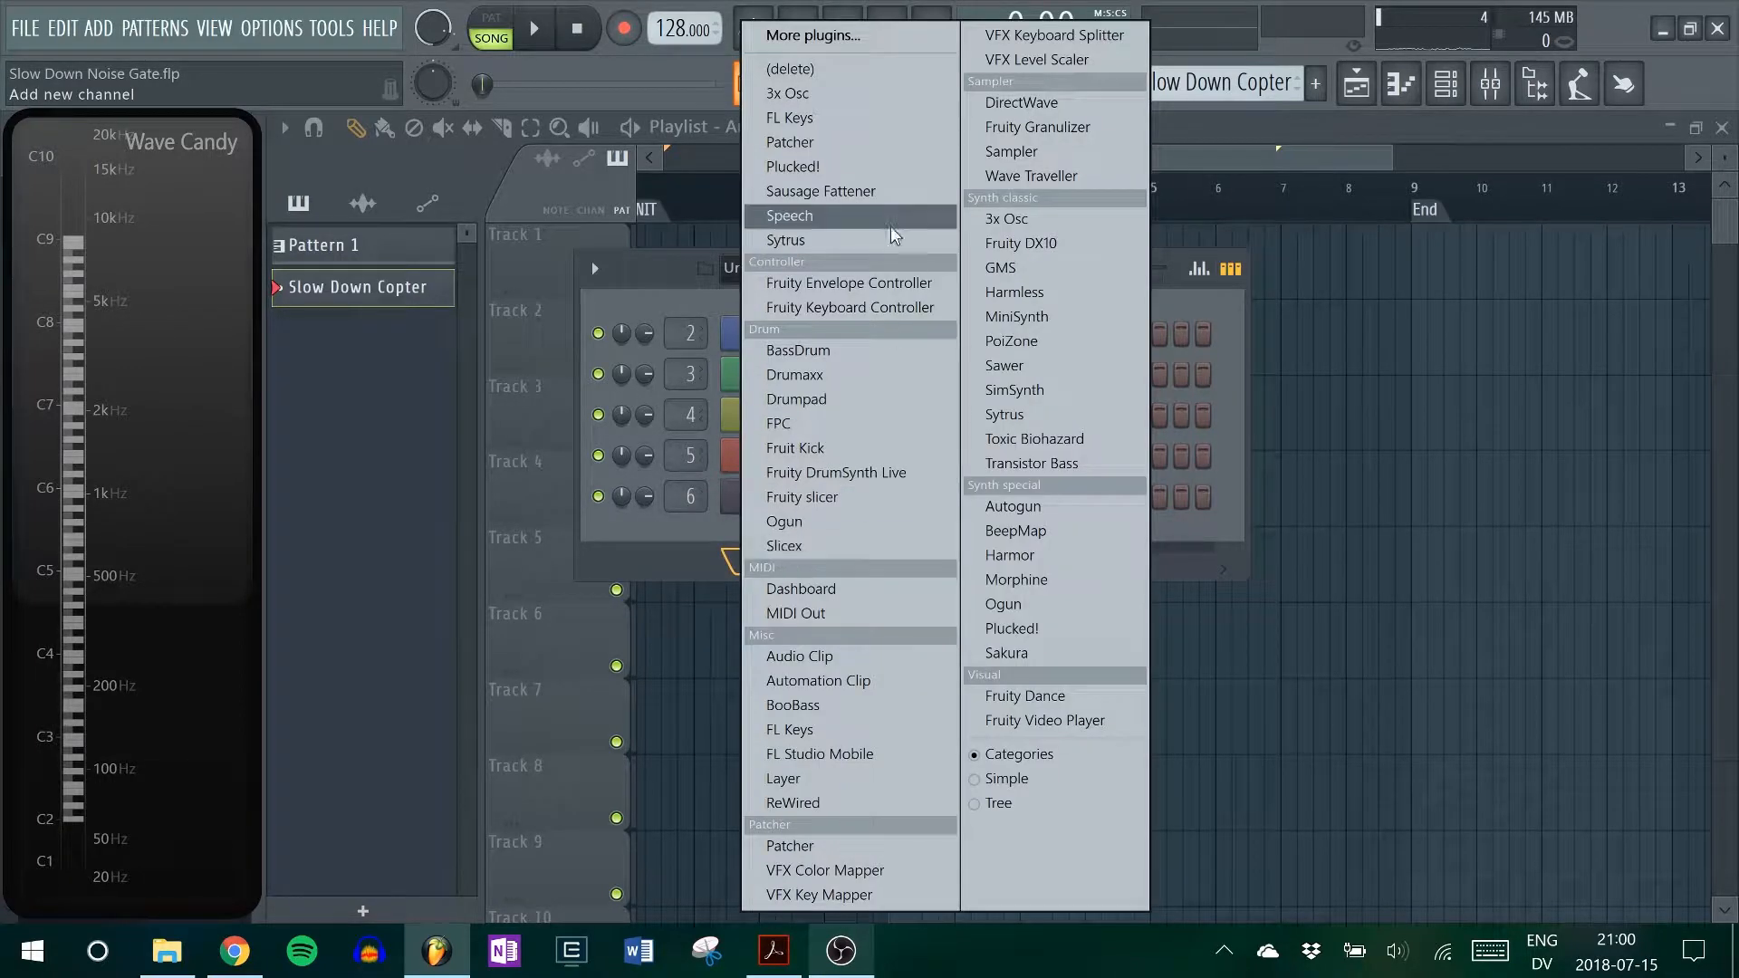
click(859, 94)
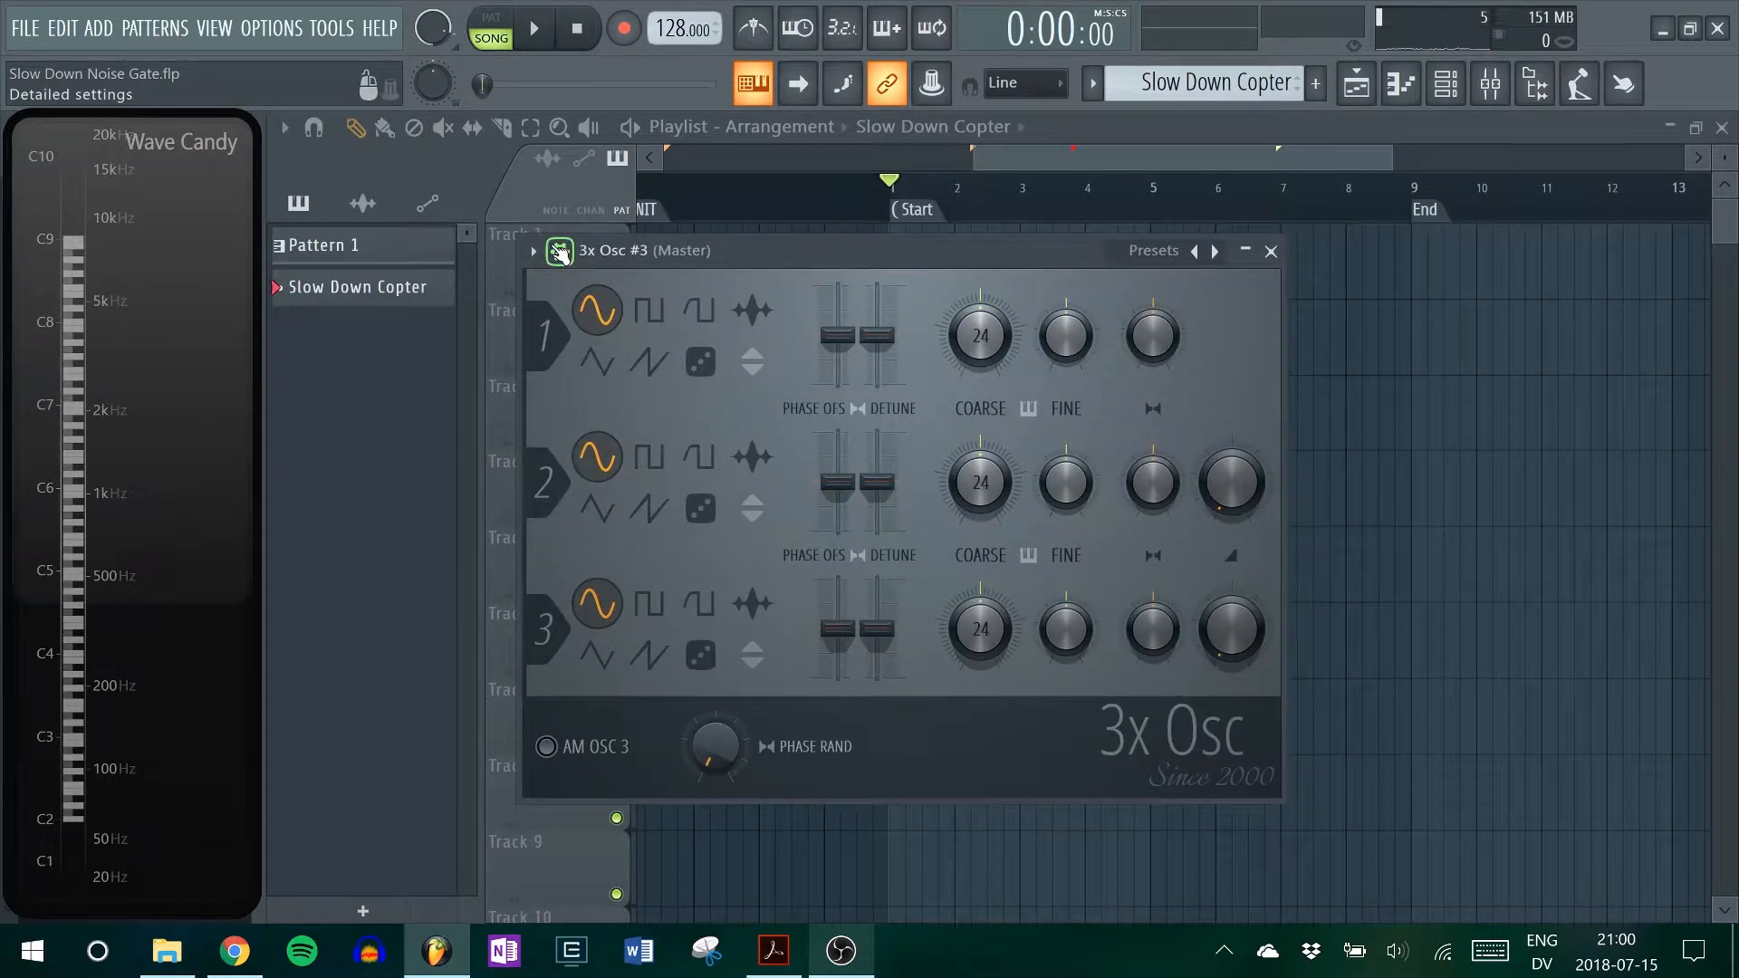
click(699, 364)
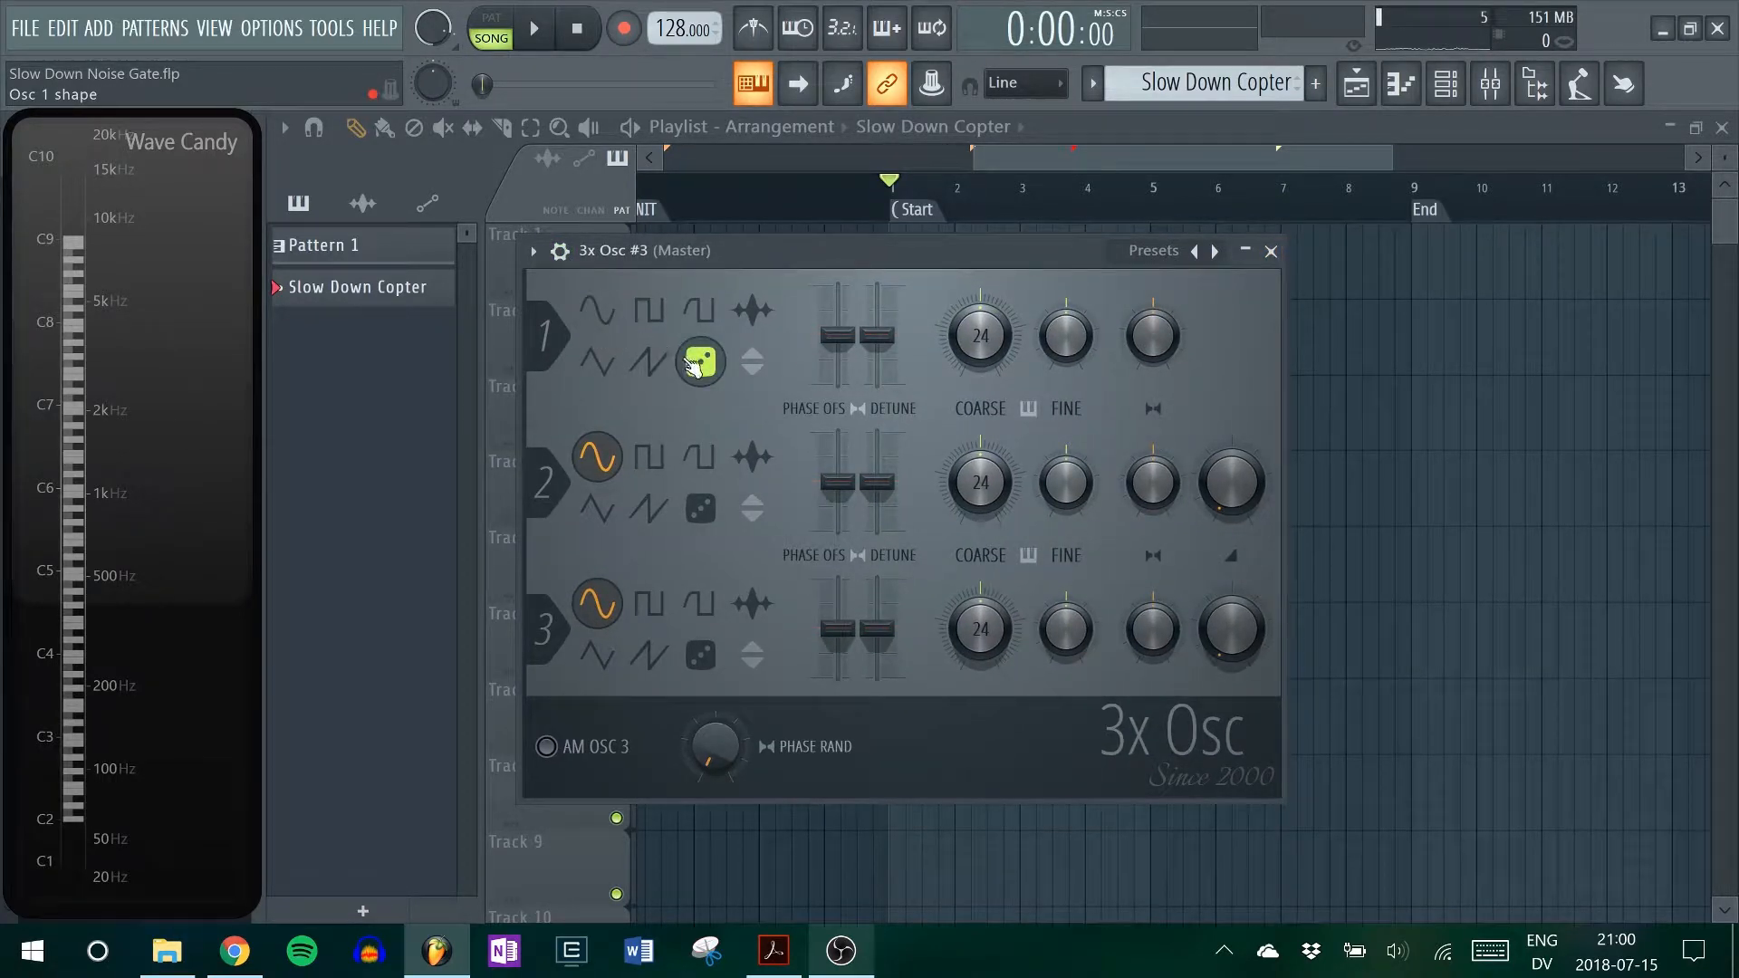
click(1271, 251)
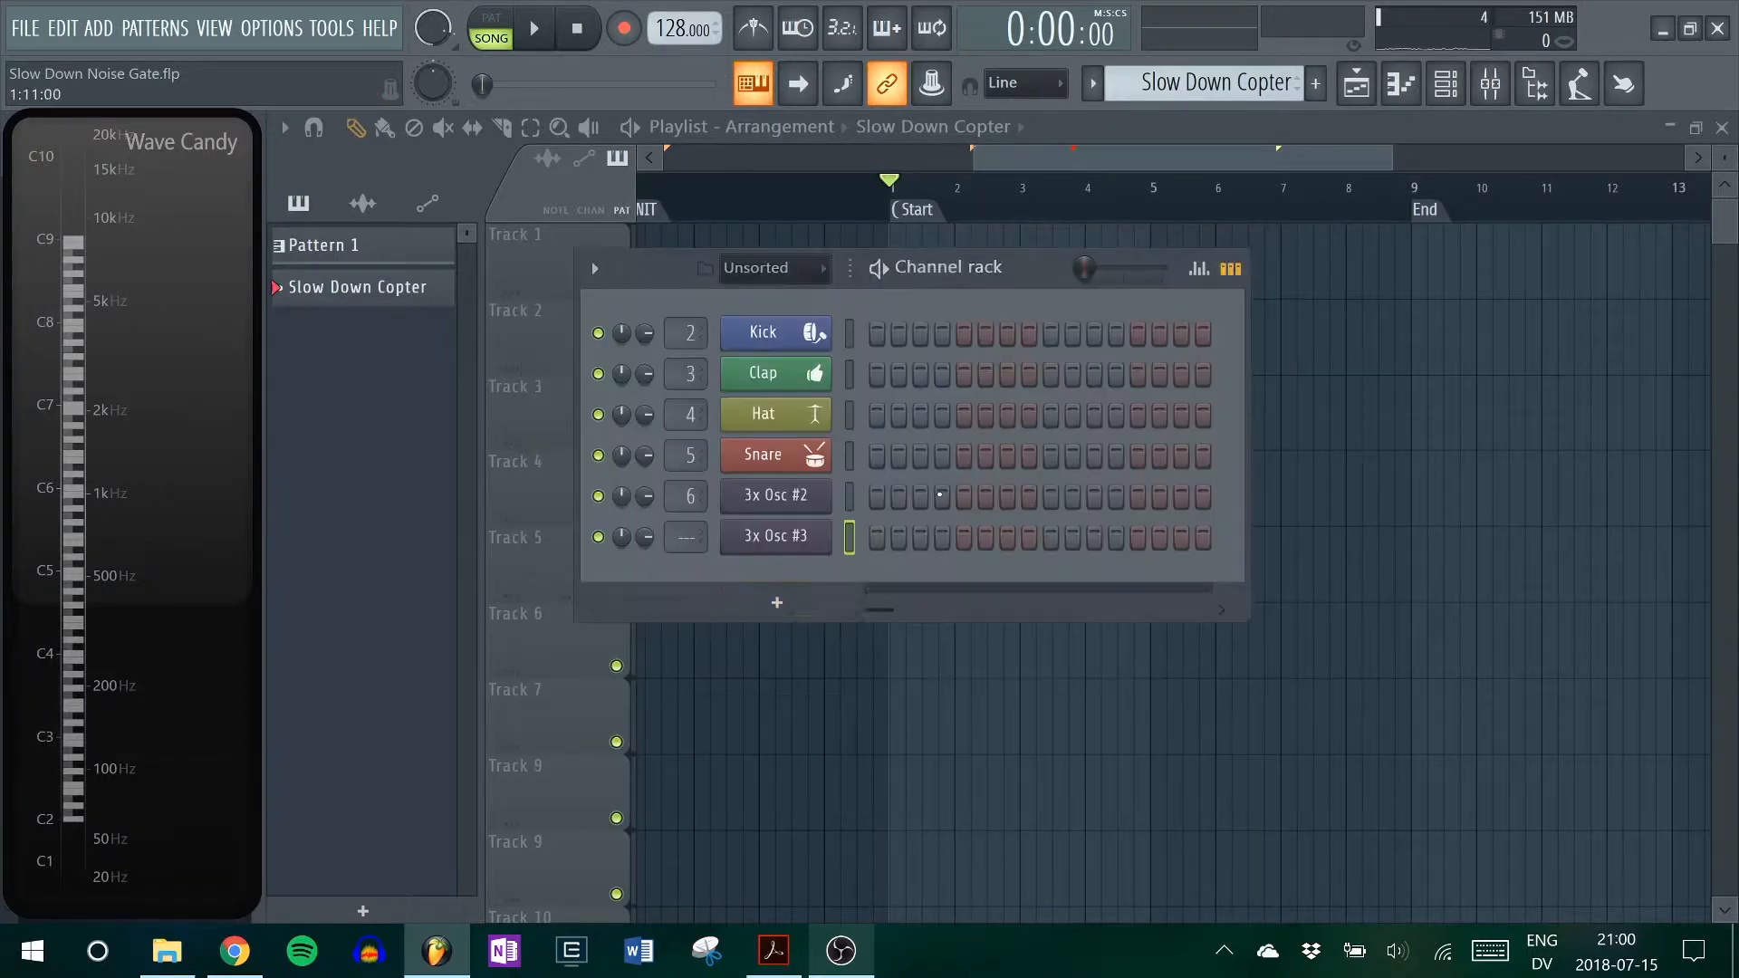
- Draw a four-bar C5 note from bar 1 in the new 3x Osc channel's piano roll
key(F7)
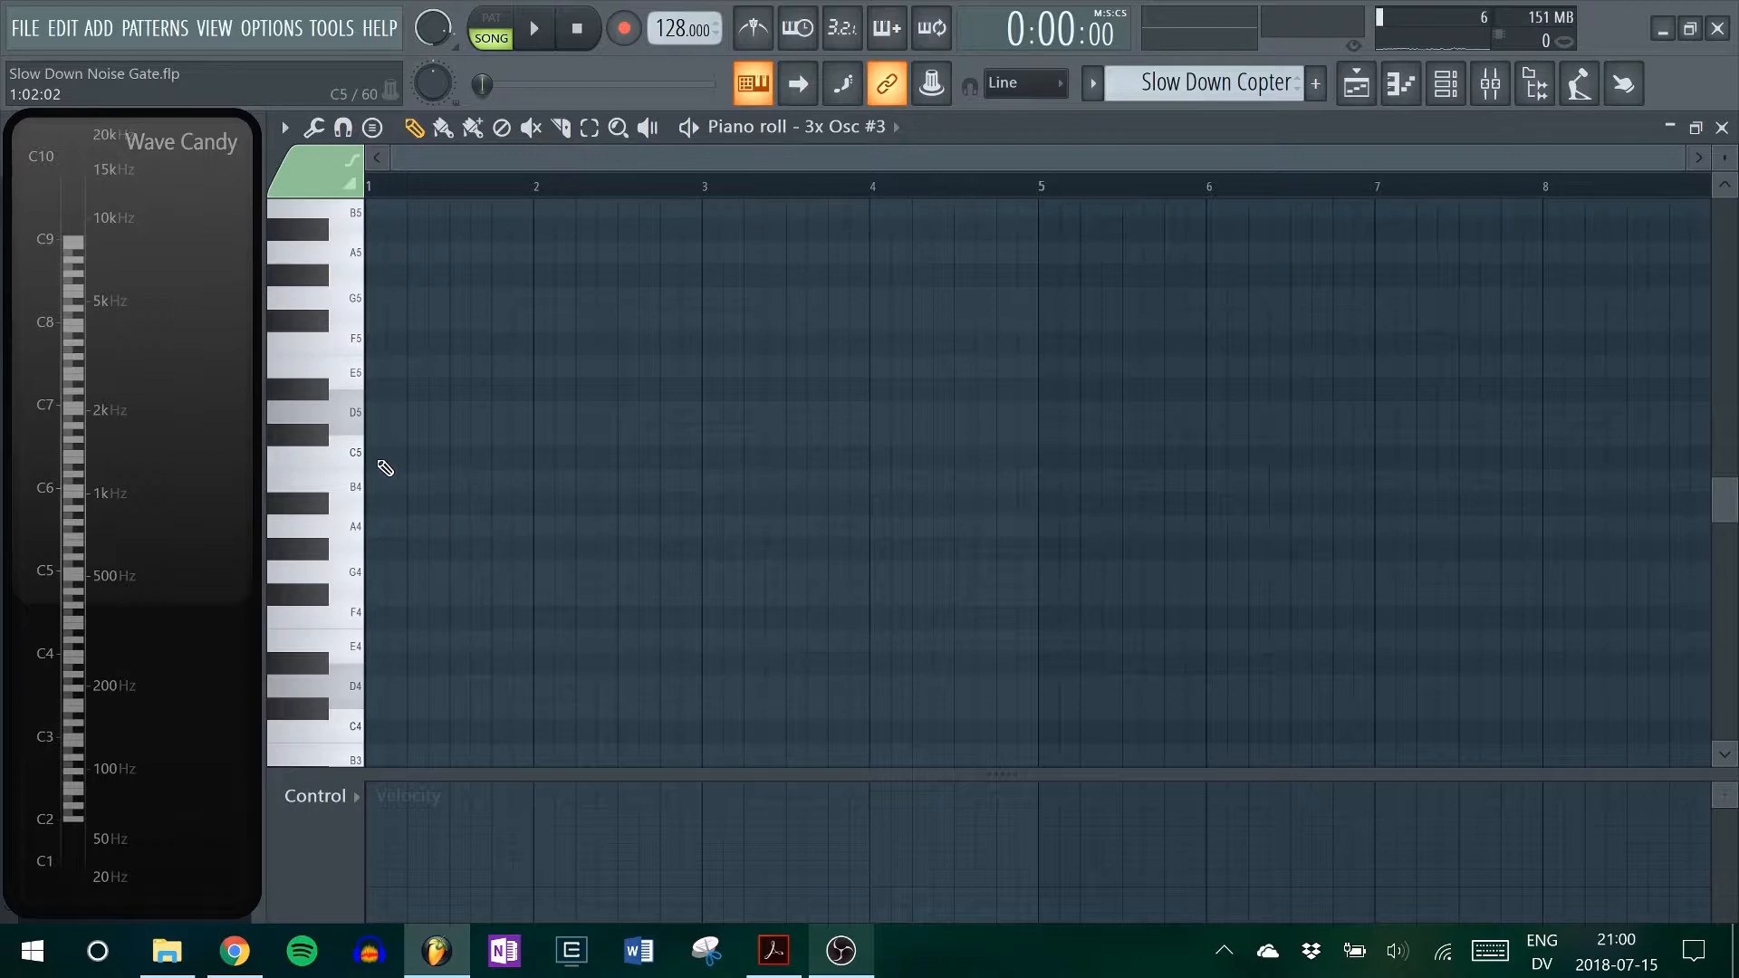
drag(385, 467, 470, 456)
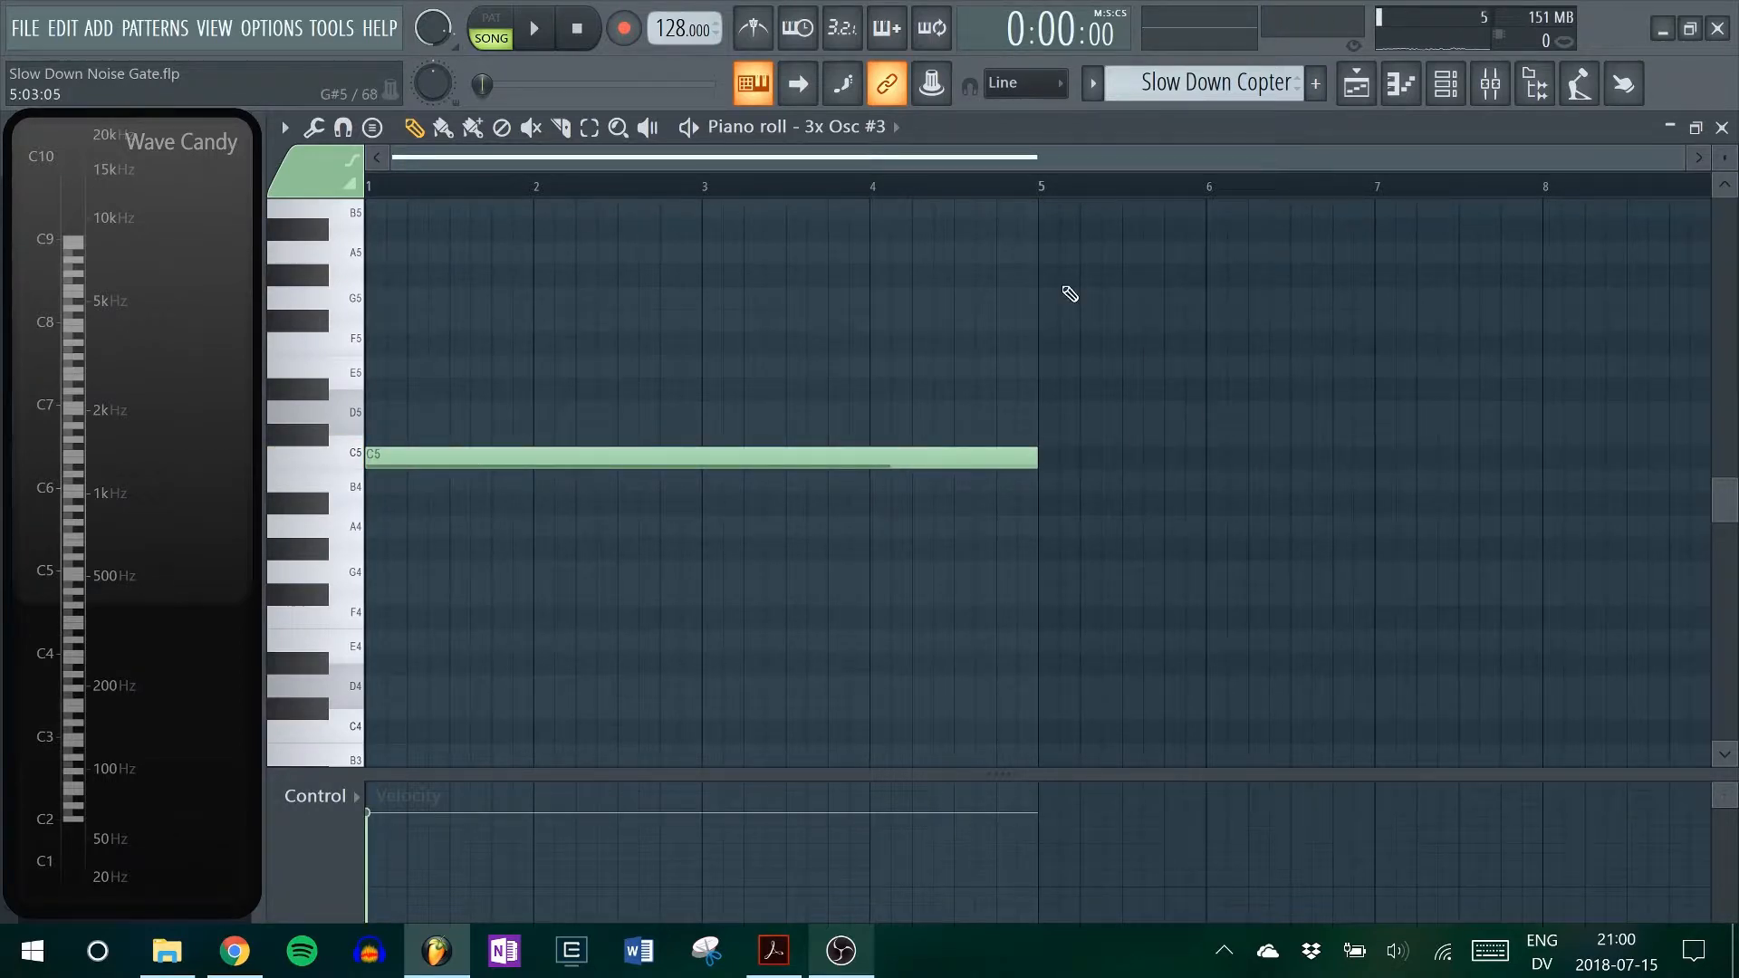
- Check the Wave Candy hold setting and close the piano roll to return to the playlist
right_click(233, 434)
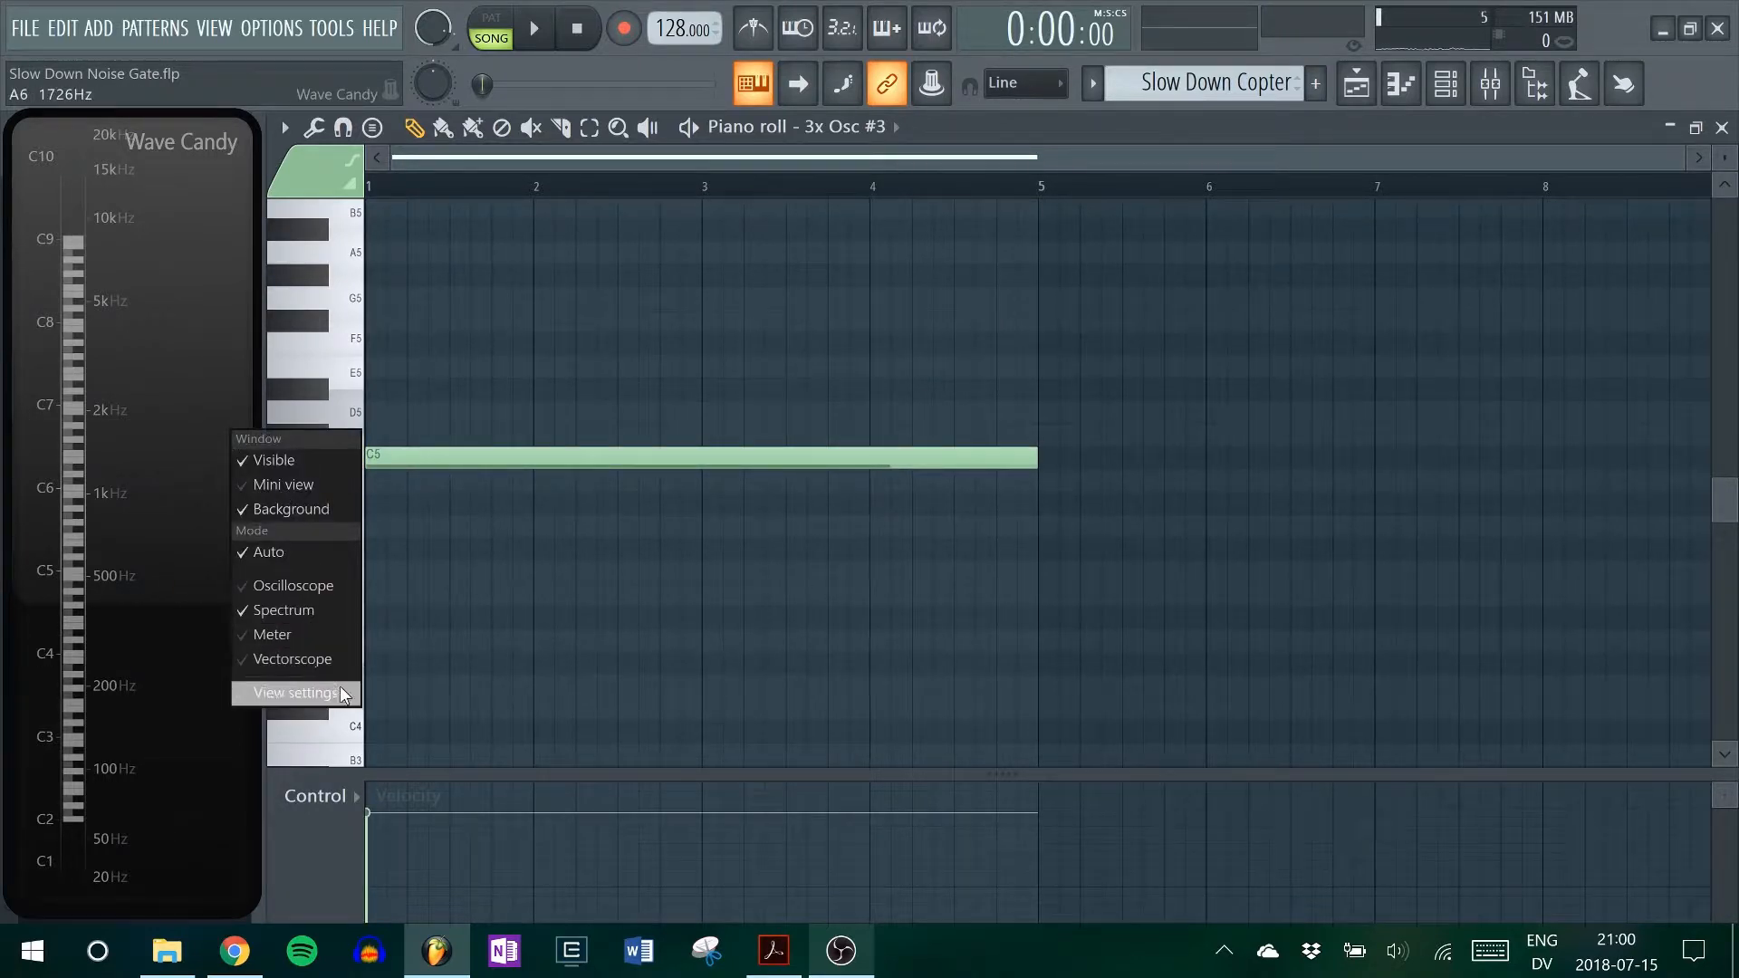
click(295, 693)
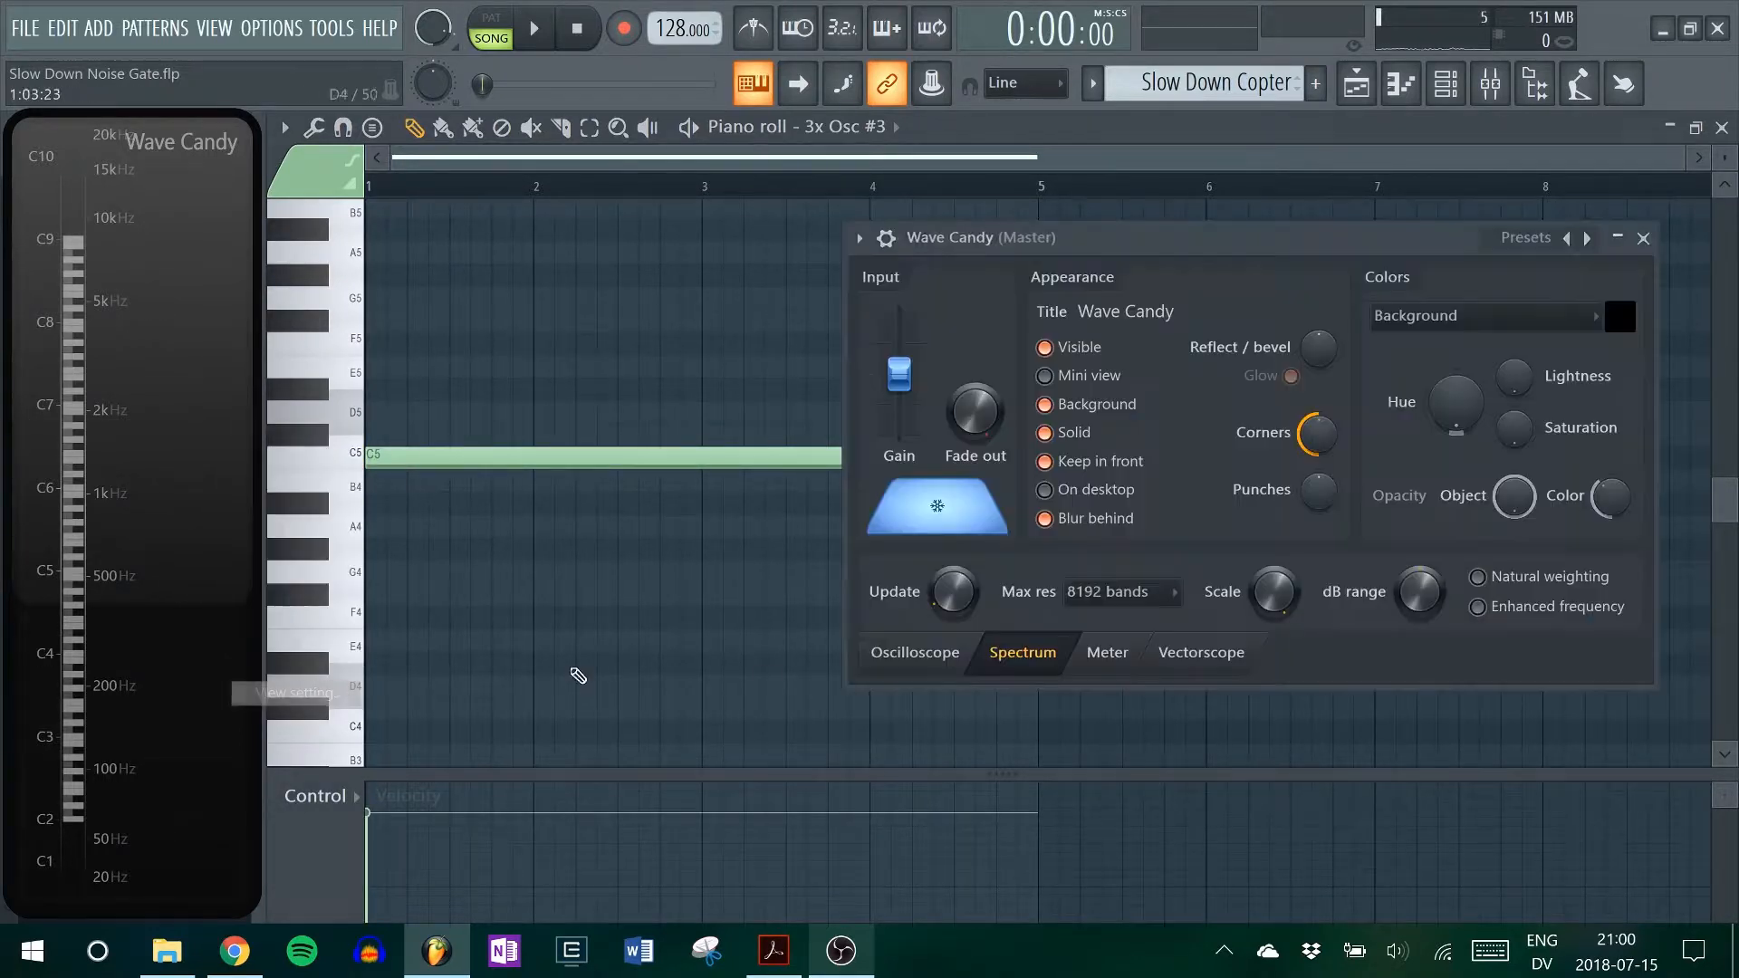
click(1617, 238)
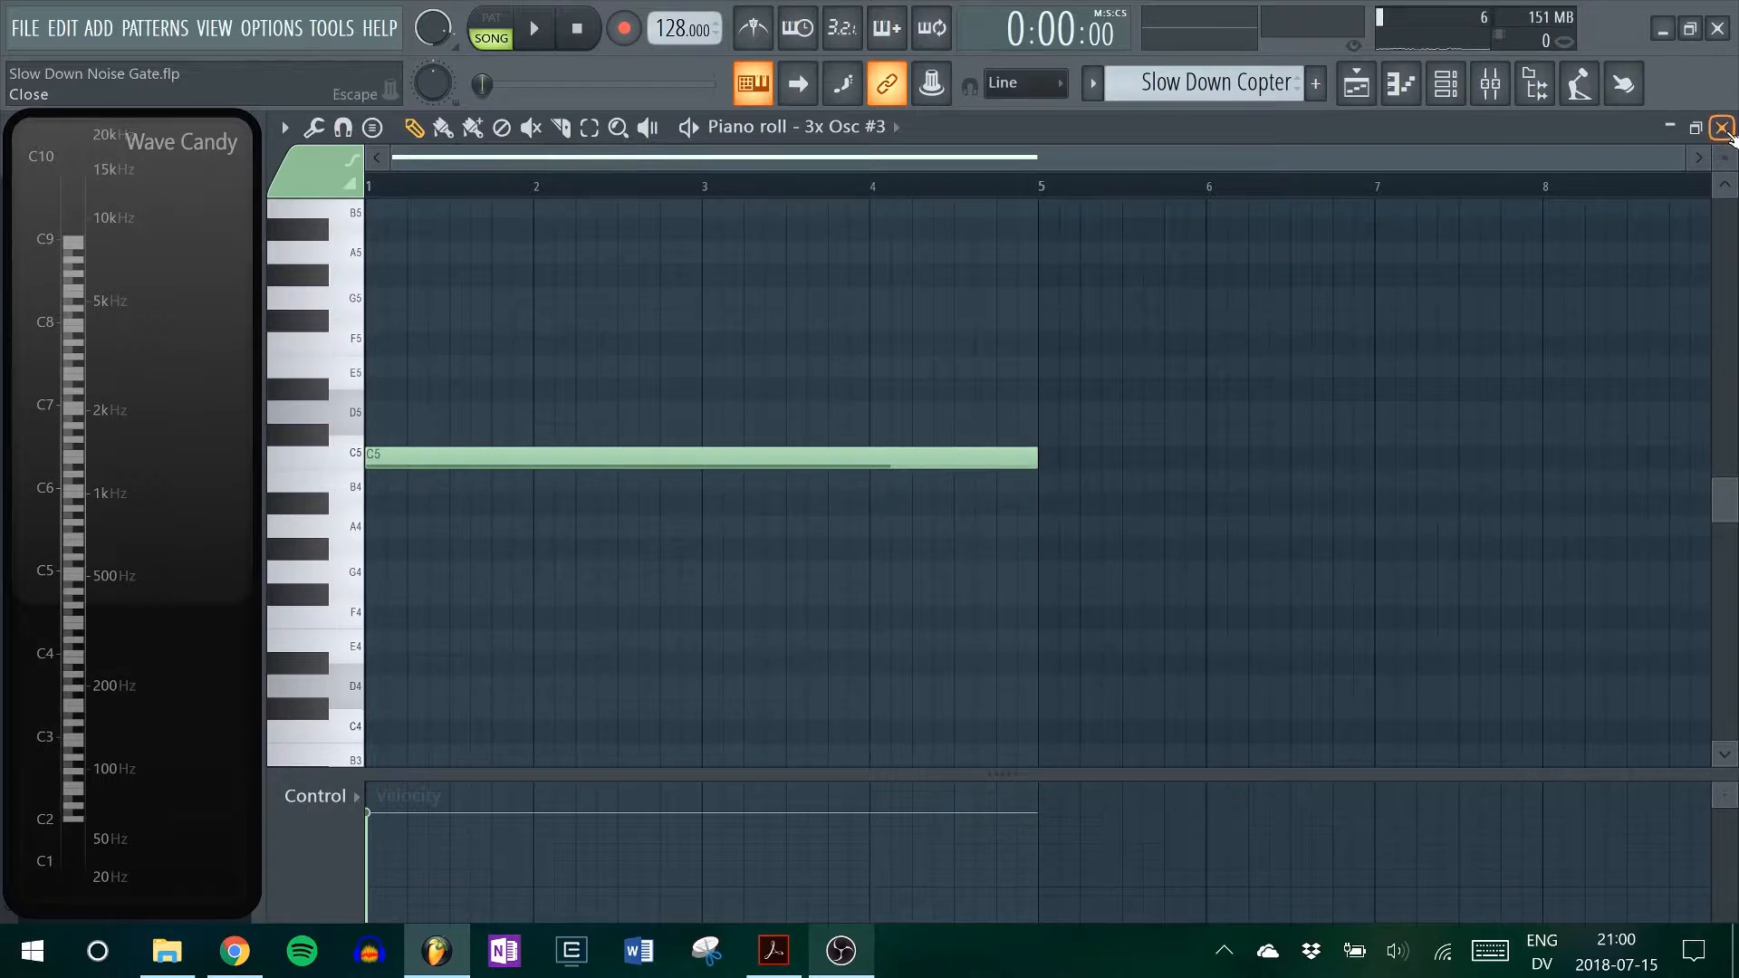
click(1722, 128)
key(F6)
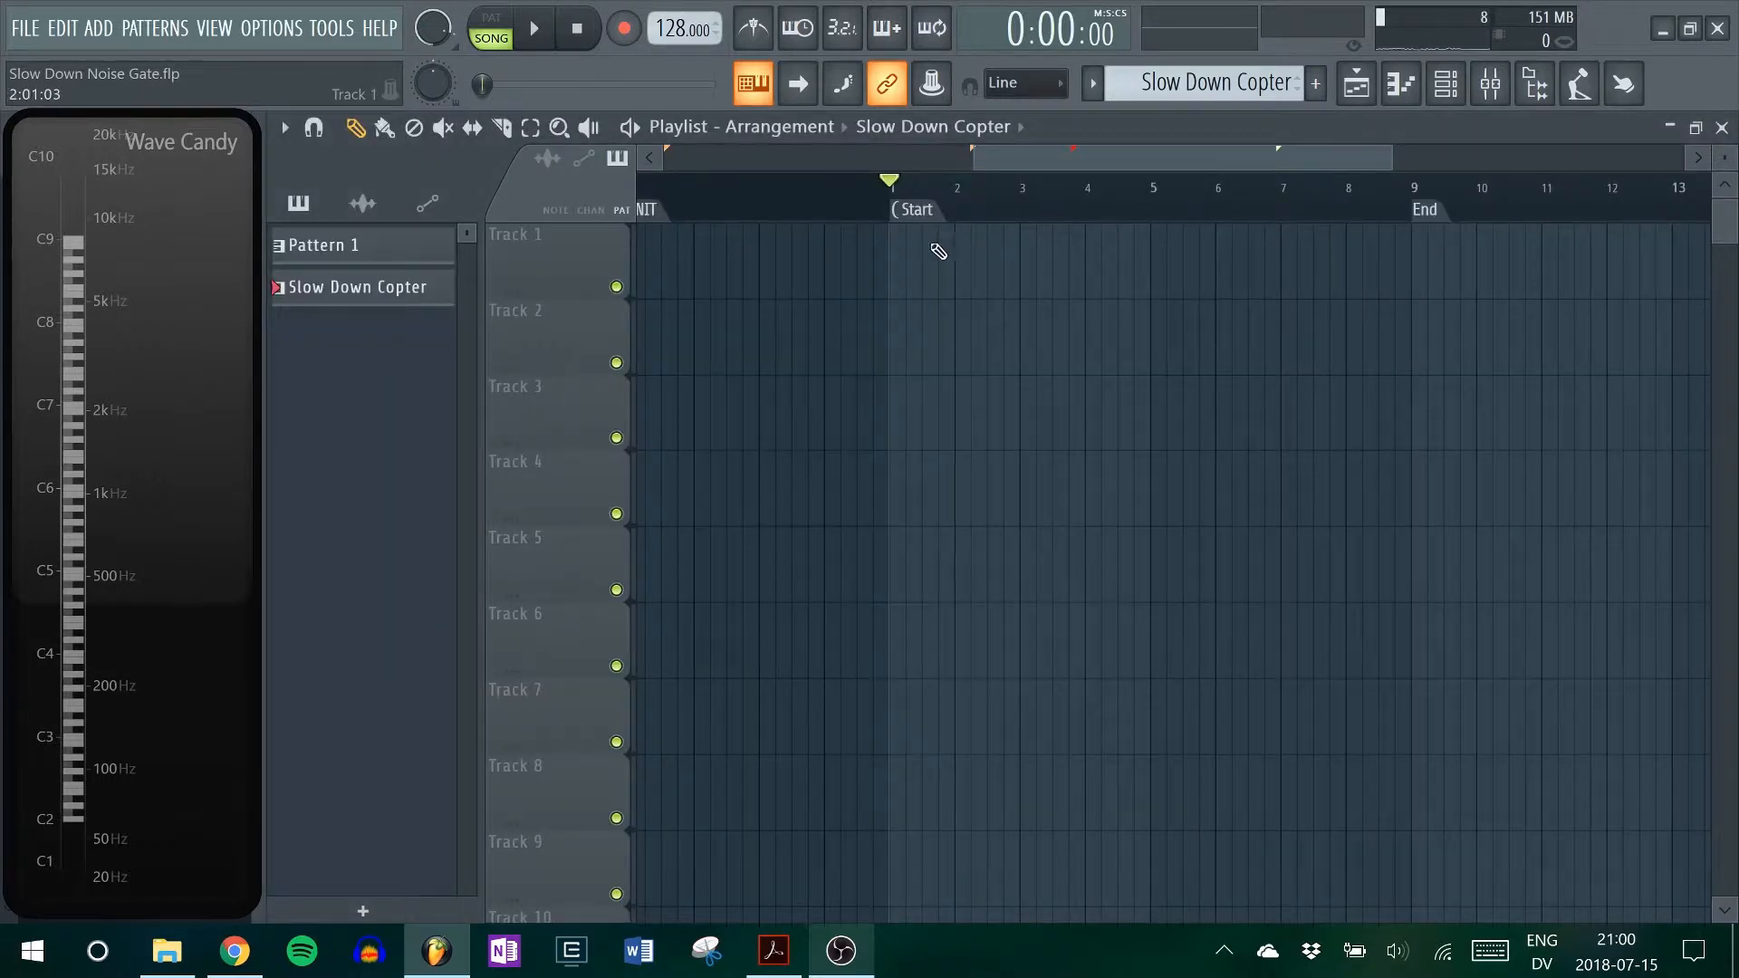
- Place the Slow Down Copter pattern on Track 1 at bar 1 of the playlist and audition it
click(898, 260)
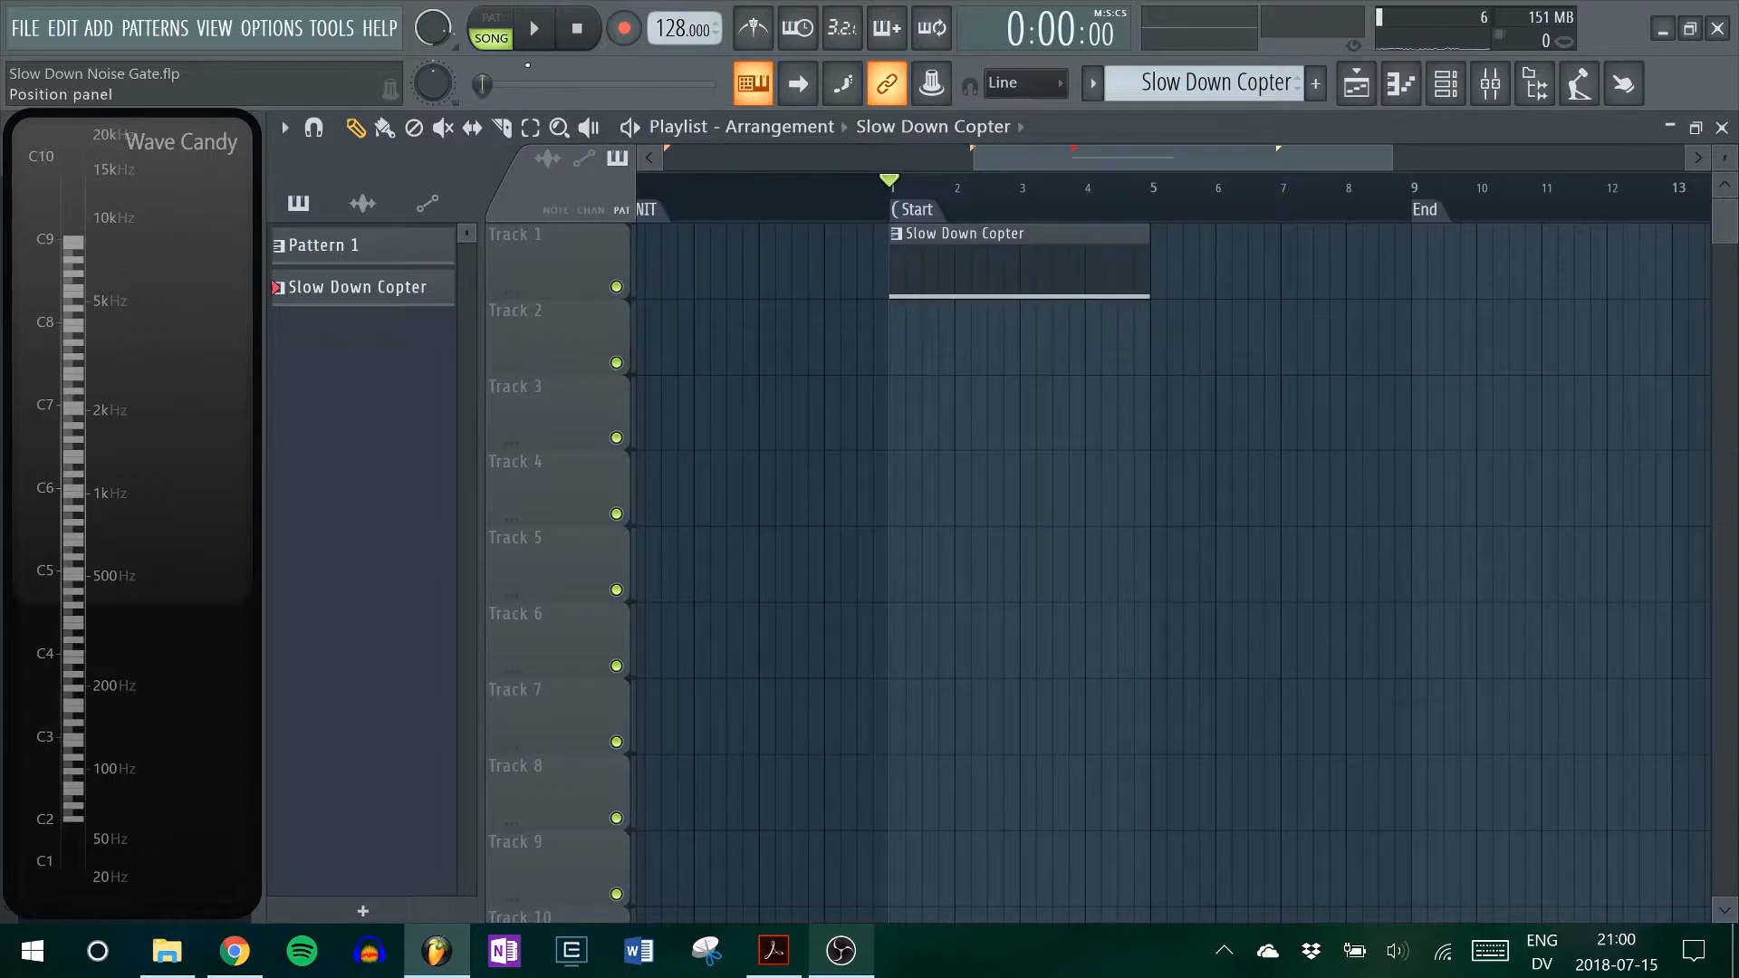
key(space)
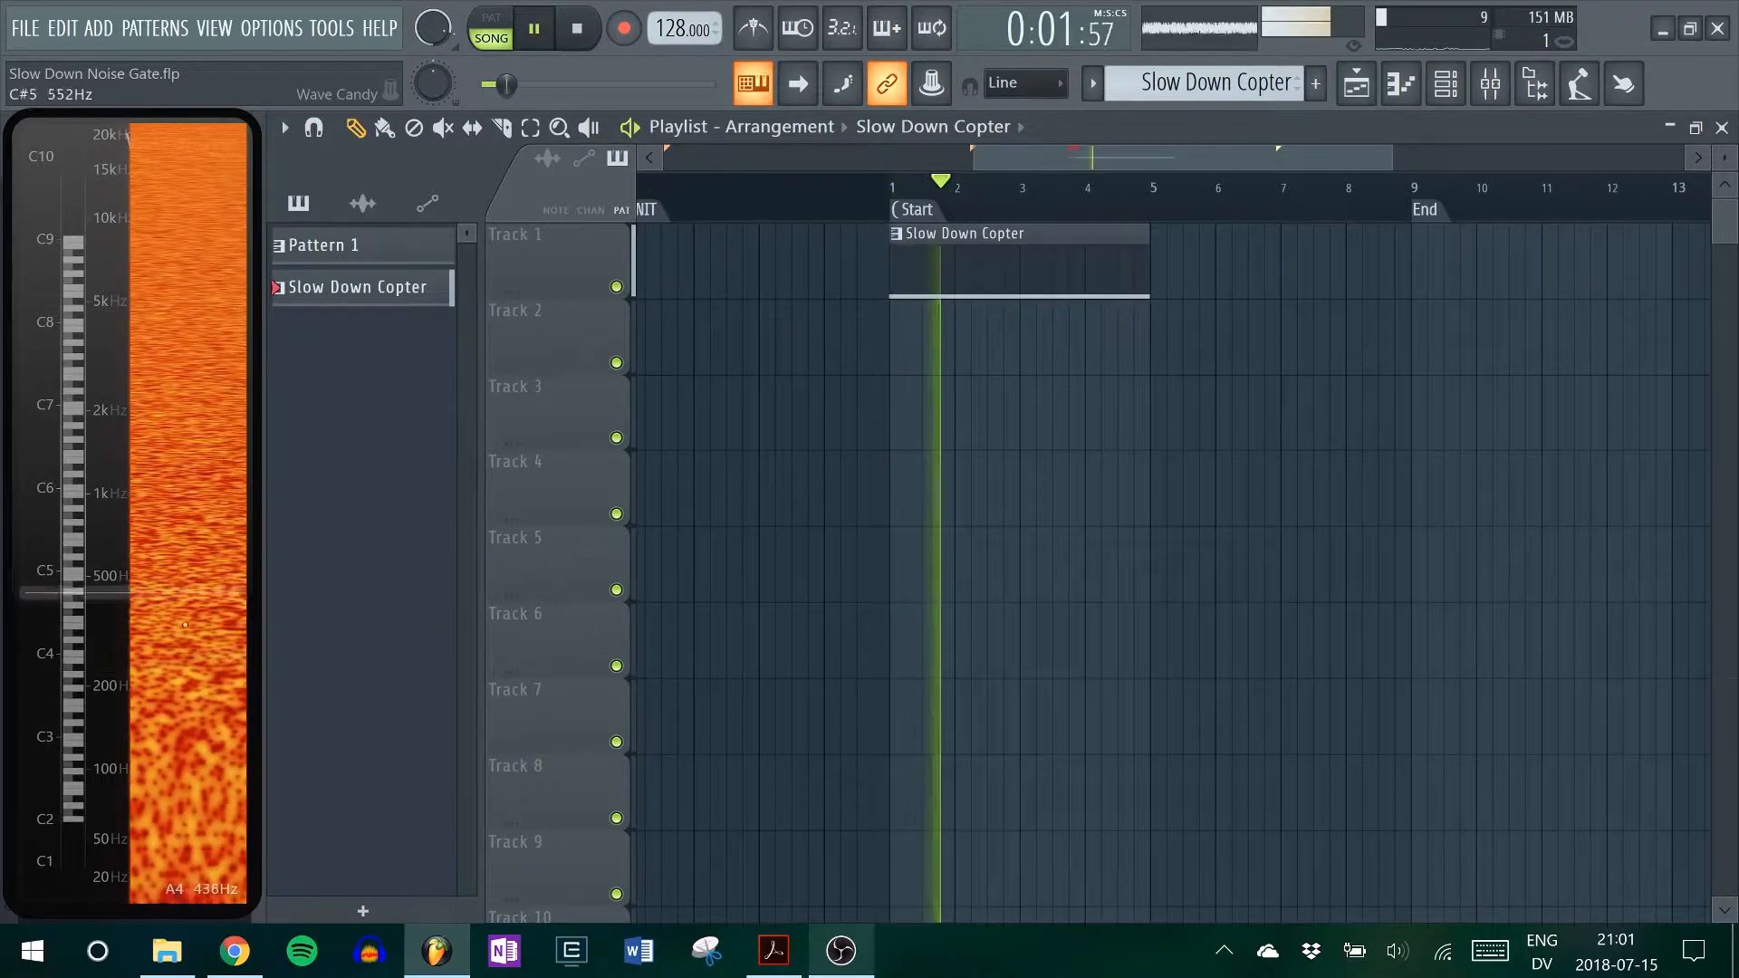
key(space)
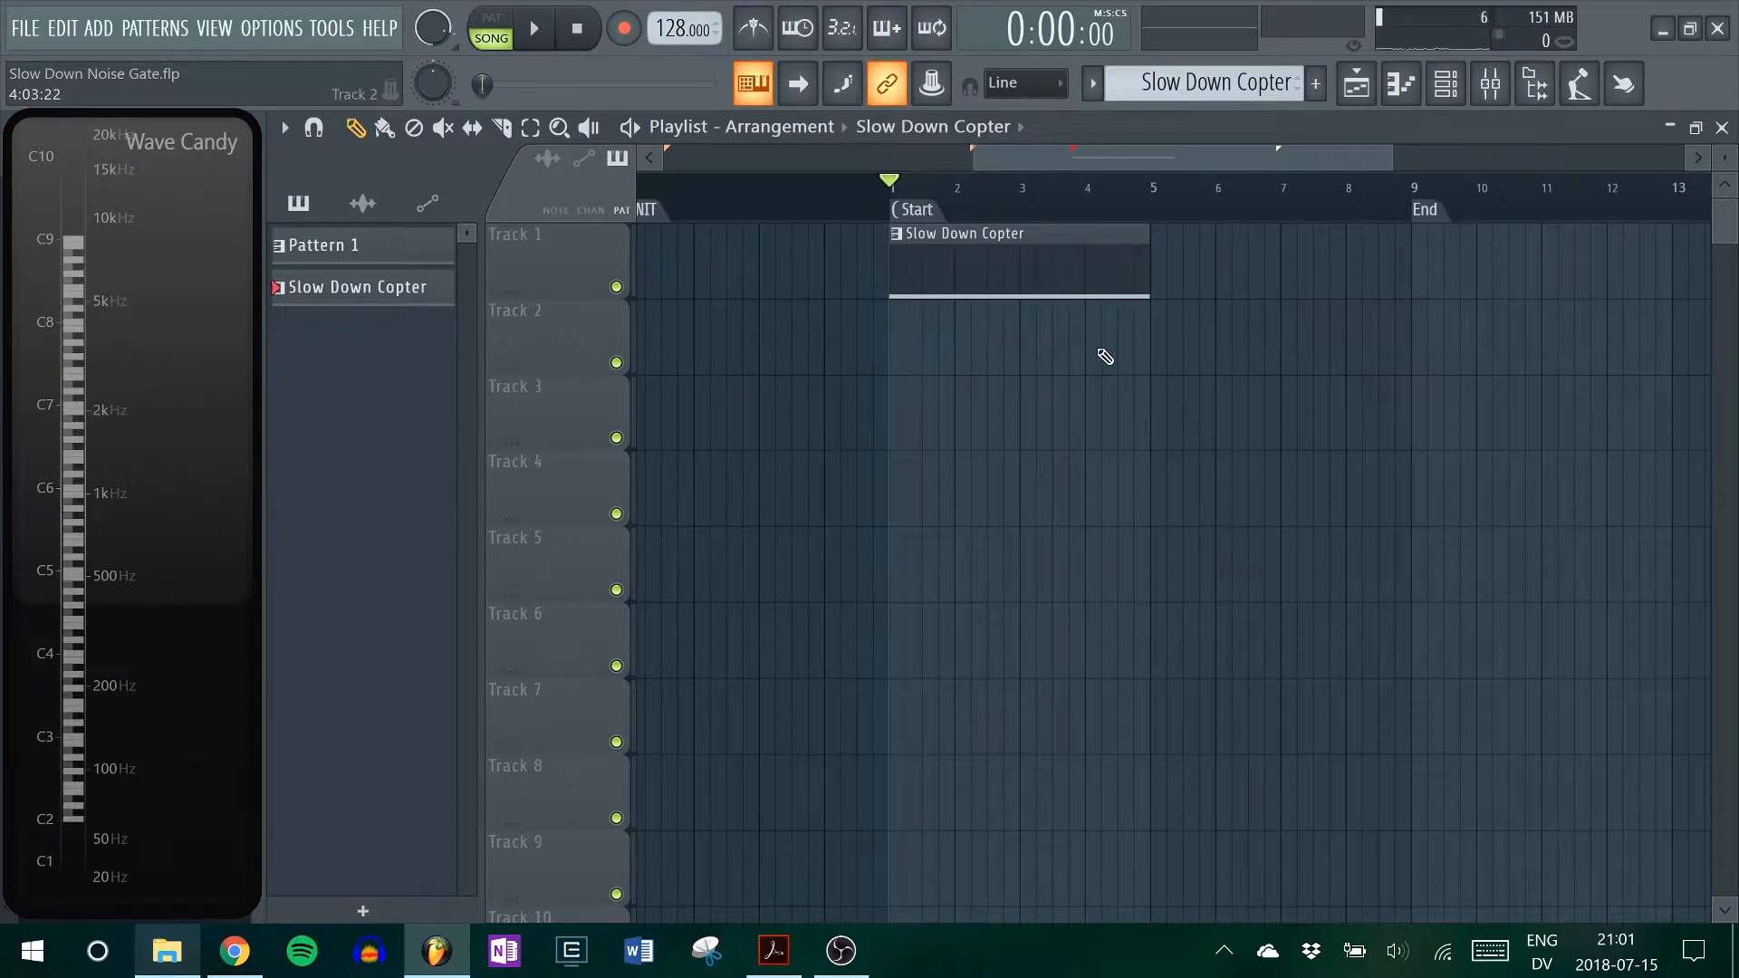
- Route the 3x Osc #3 channel to mixer track 7 and leave the mixer open on it
key(F9)
key(F9)
key(F6)
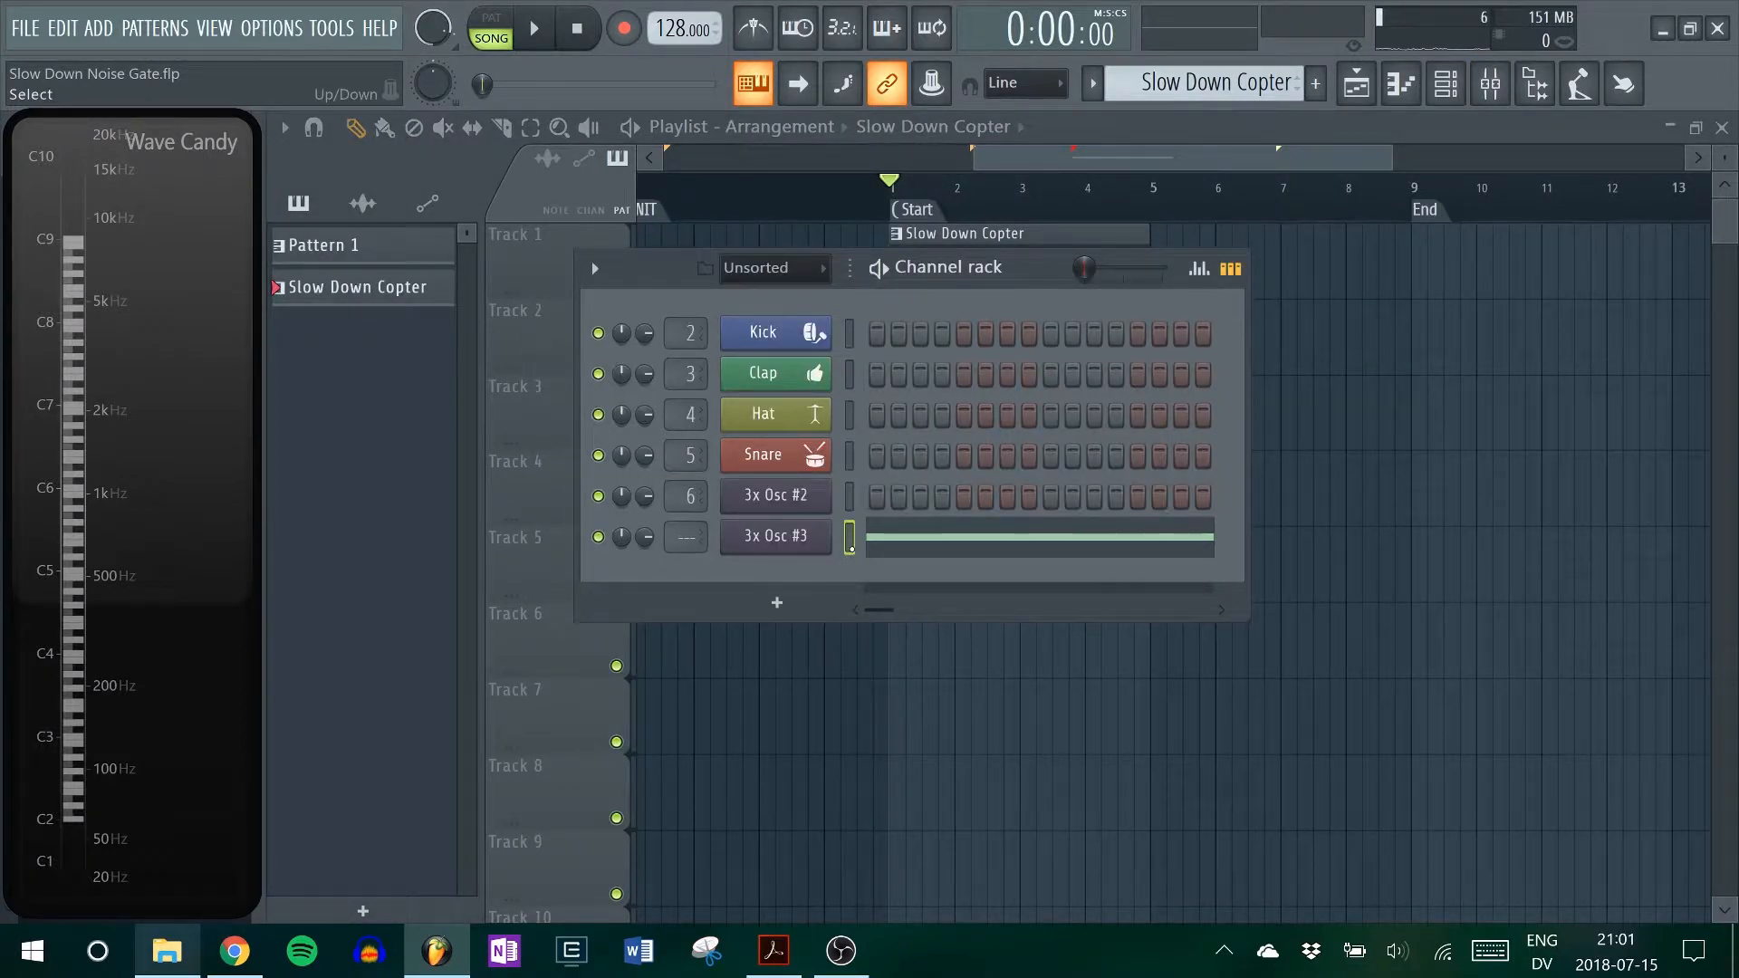
key(ctrl+l)
key(F9)
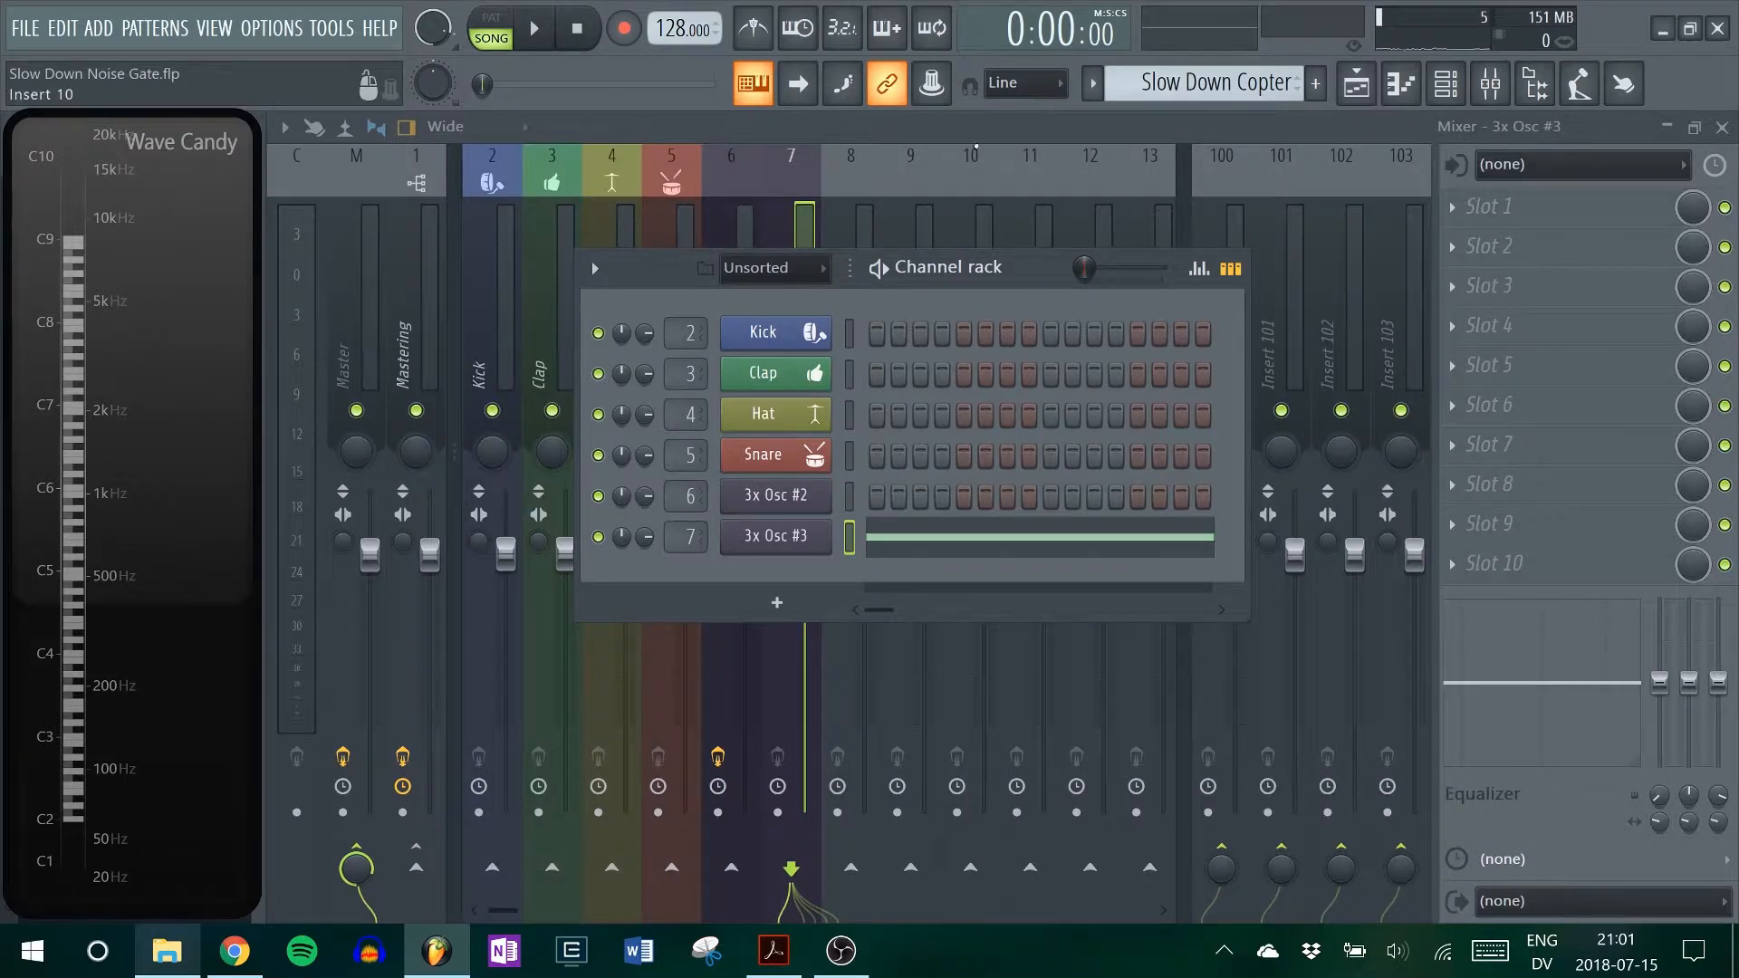
key(F6)
- Load Fruity Parametric EQ 2 in slot 1 of the 3x Osc #3 mixer track with the 40Hz + 18kHz cut preset
click(1454, 206)
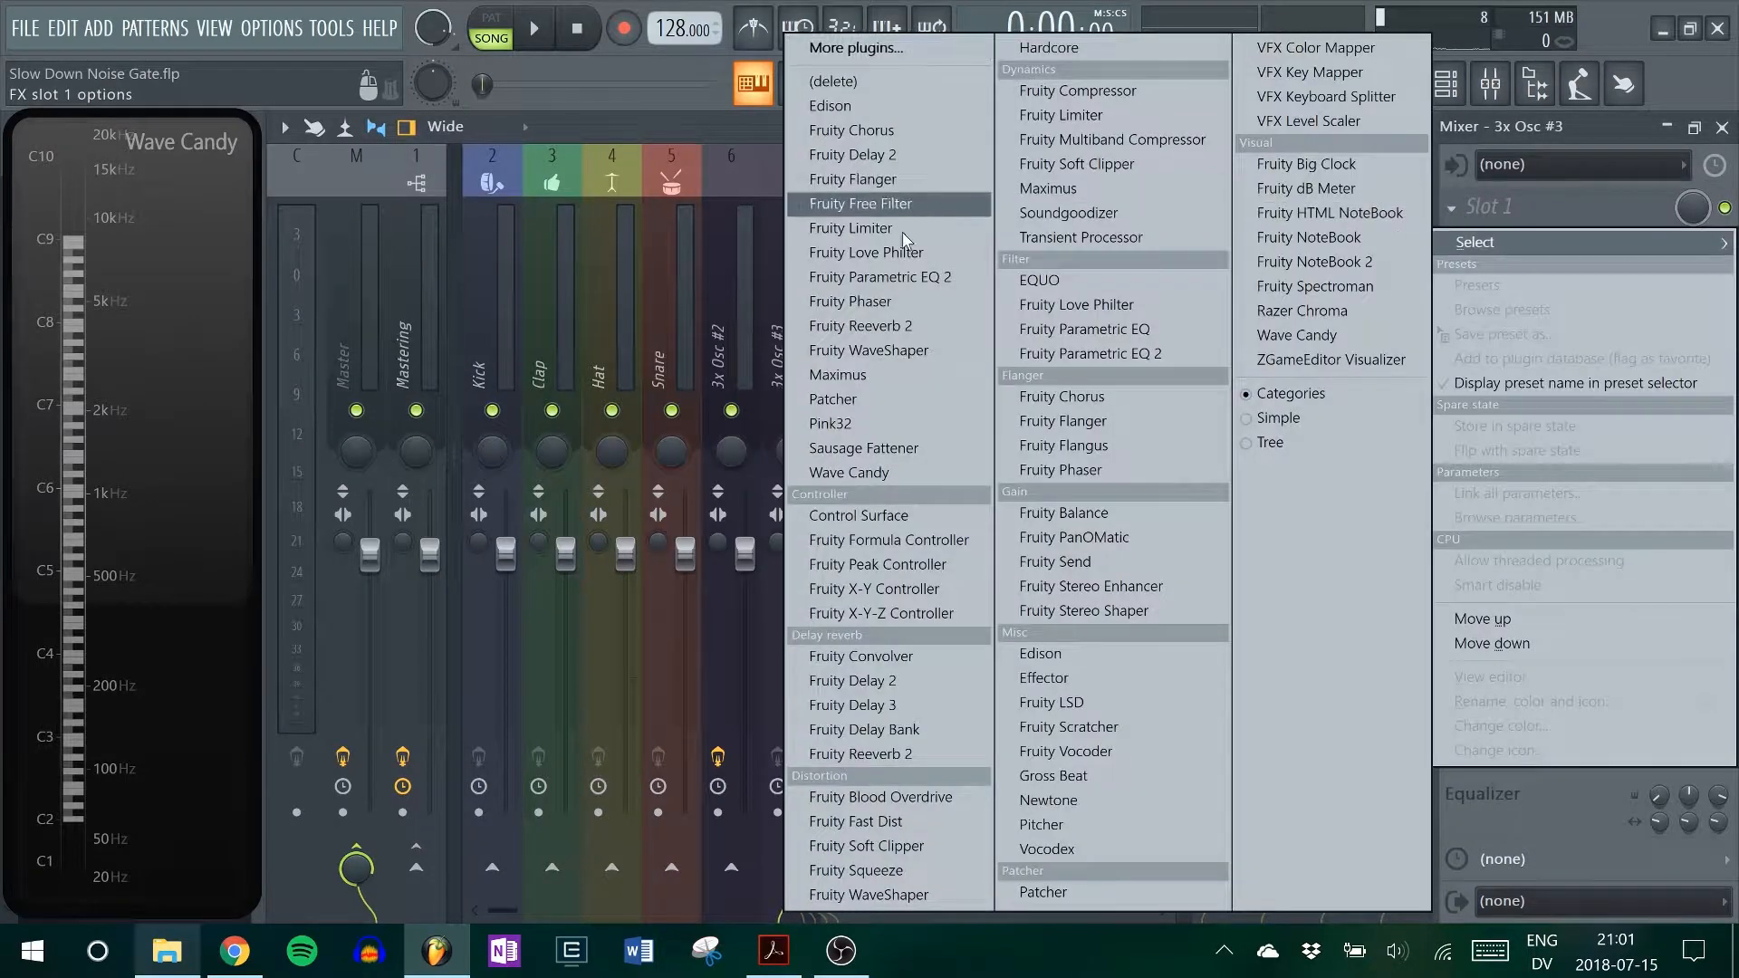
click(914, 281)
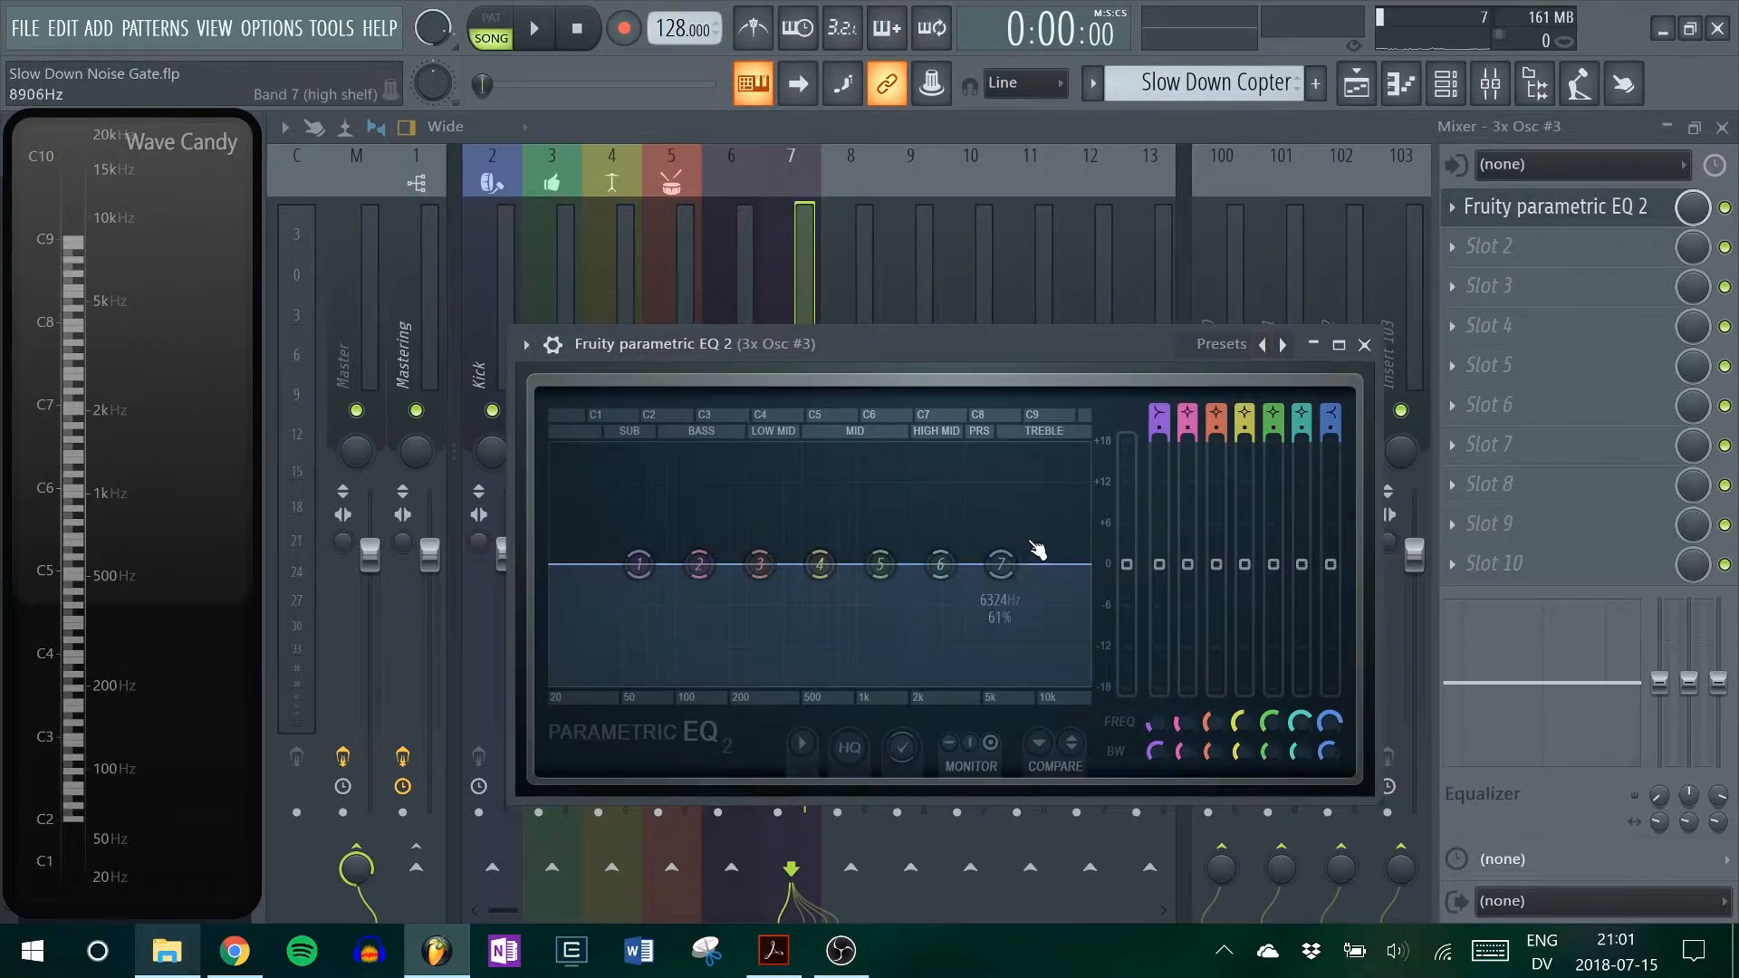
right_click(1283, 348)
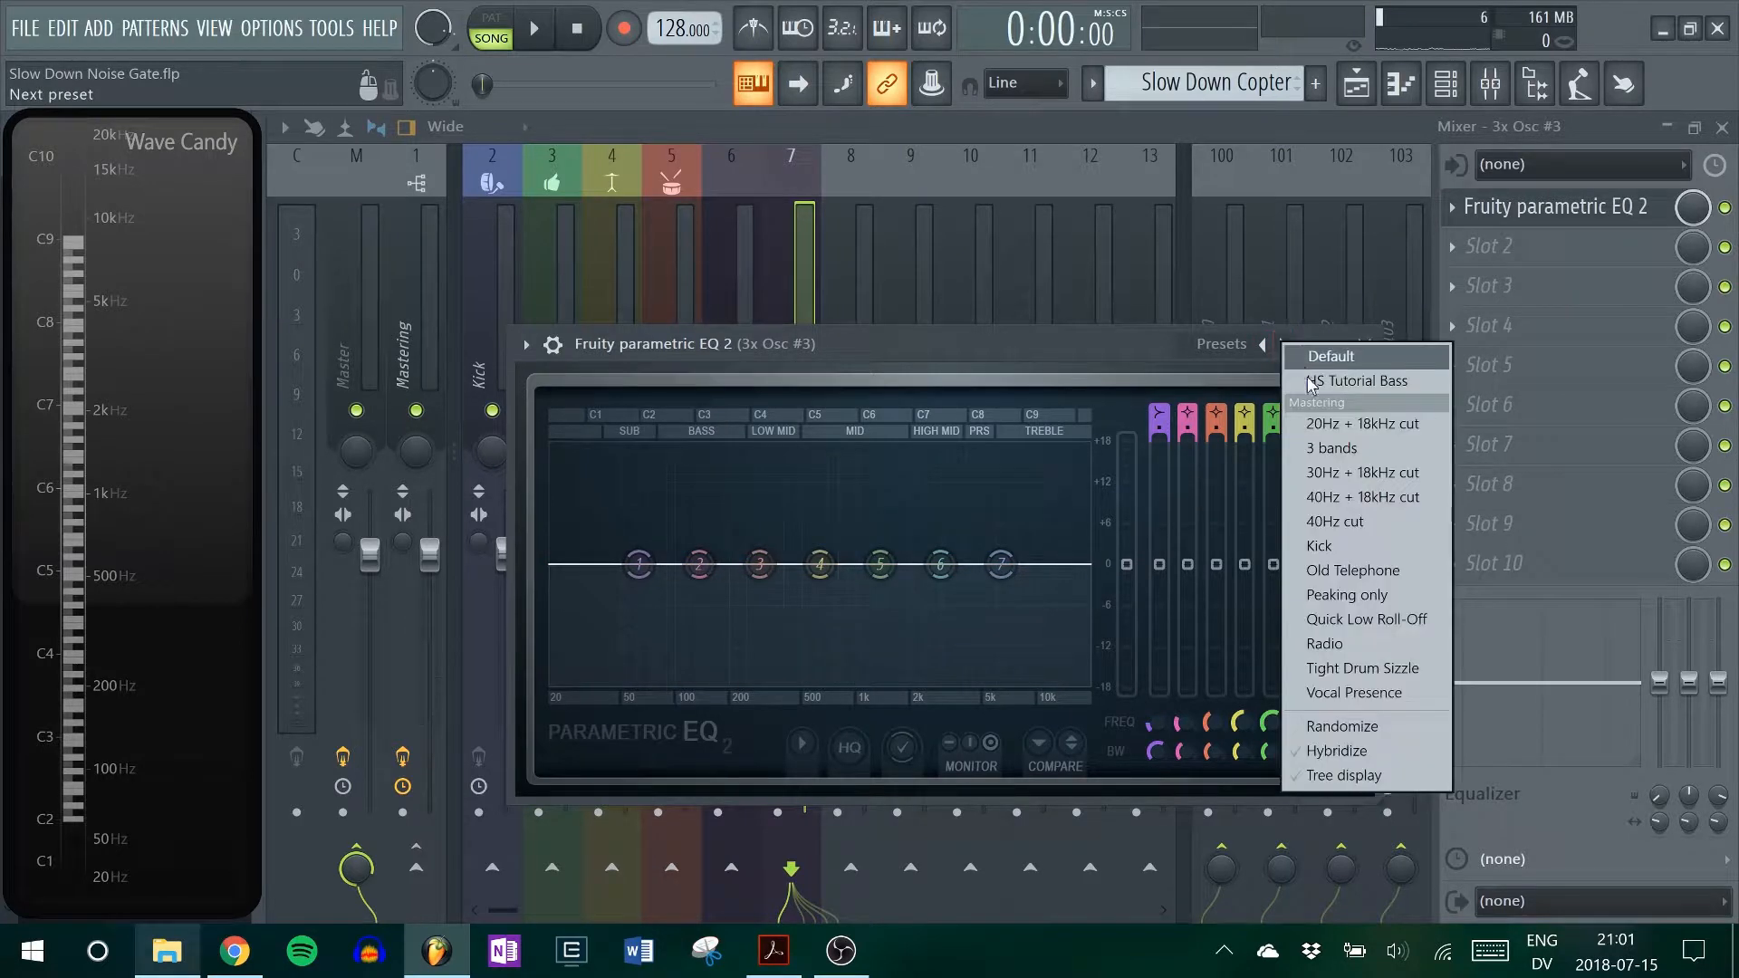
click(1379, 498)
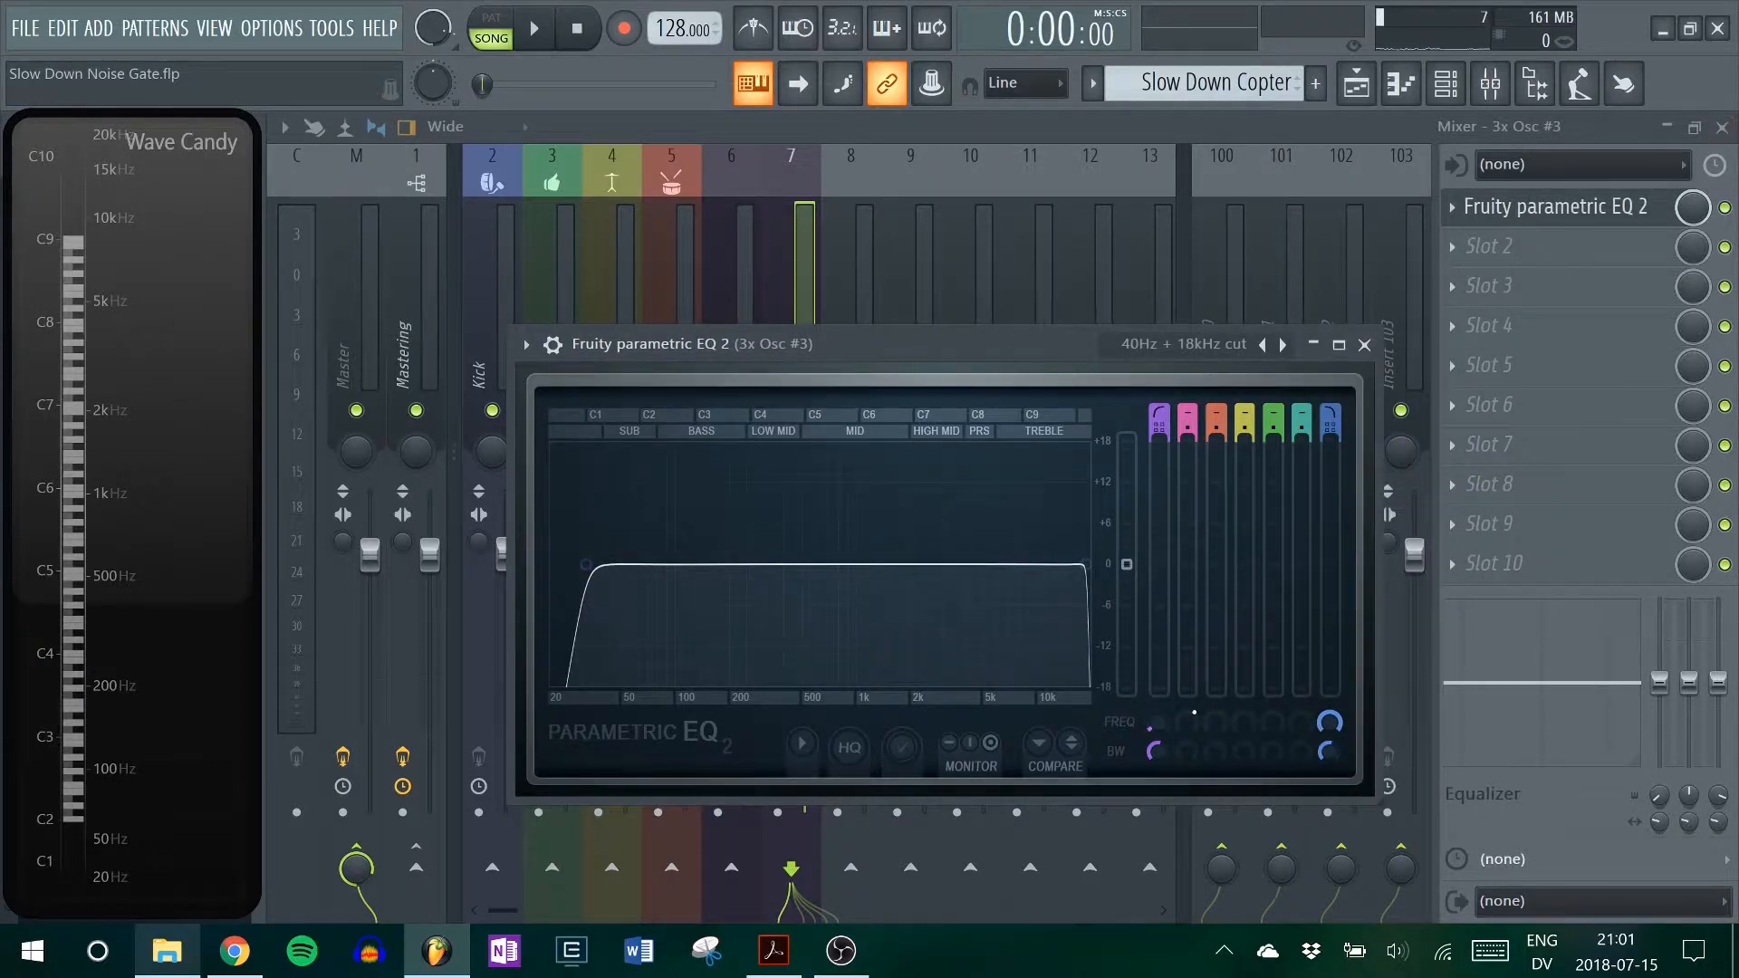
- Set the EQ's band 7 frequency to .9 and its order to Steep 4, then return to the playlist
right_click(1157, 724)
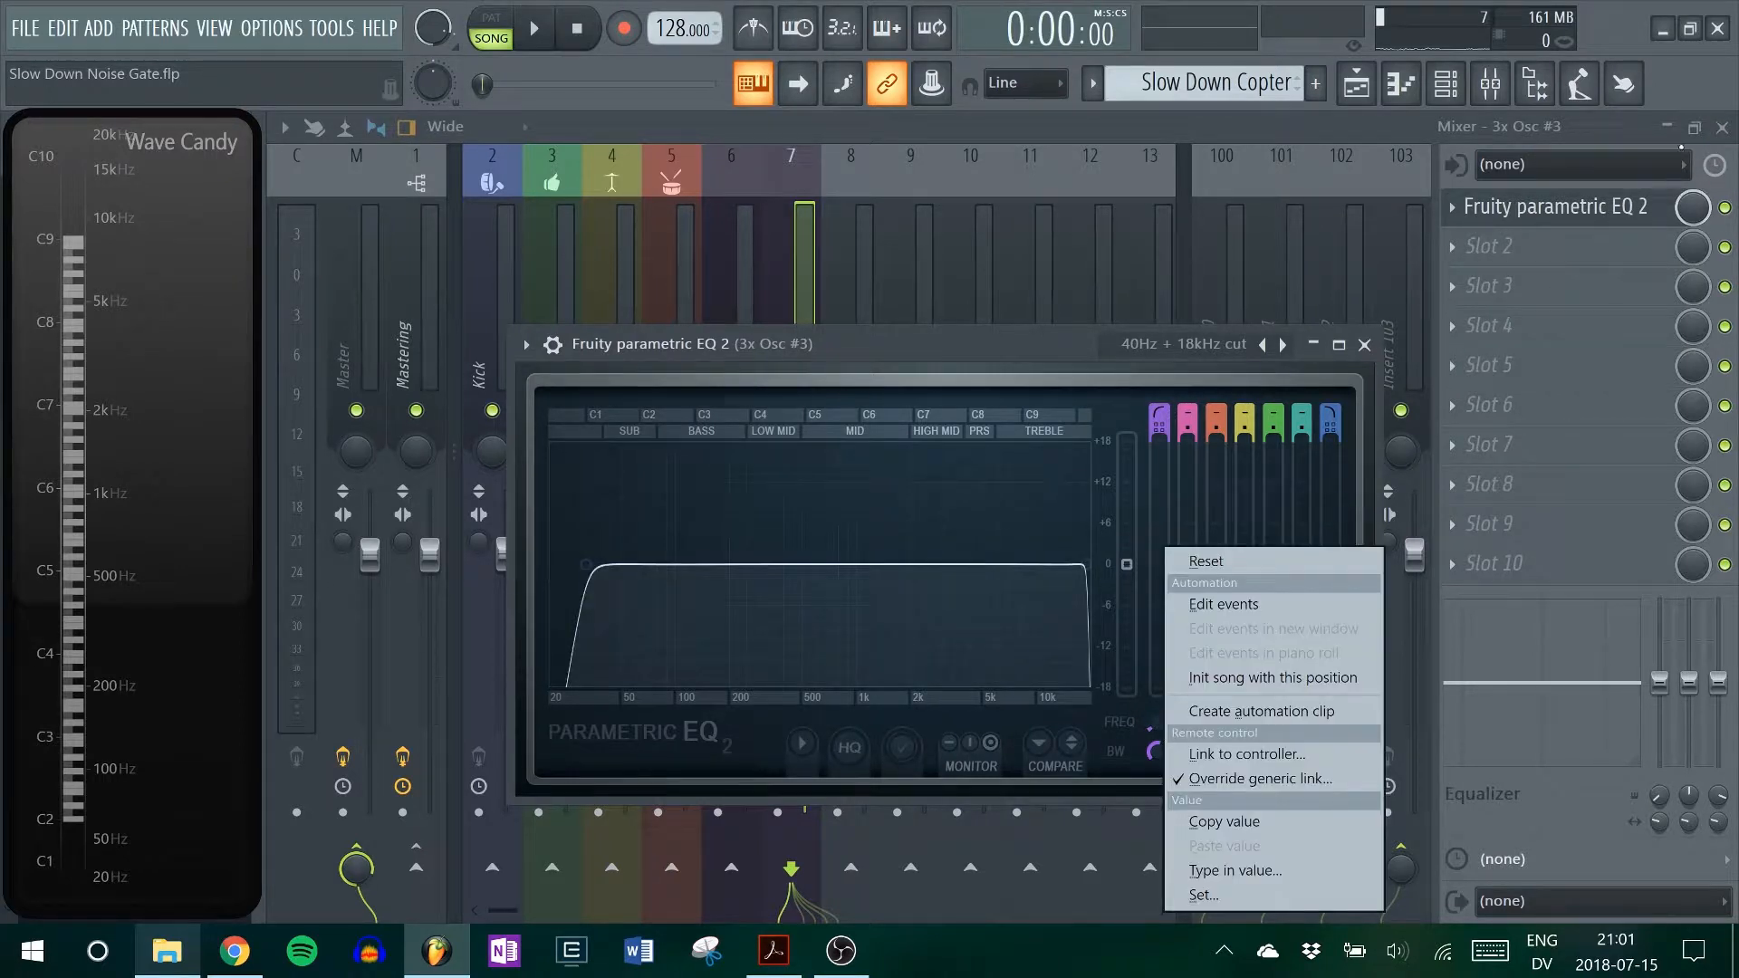
click(1076, 364)
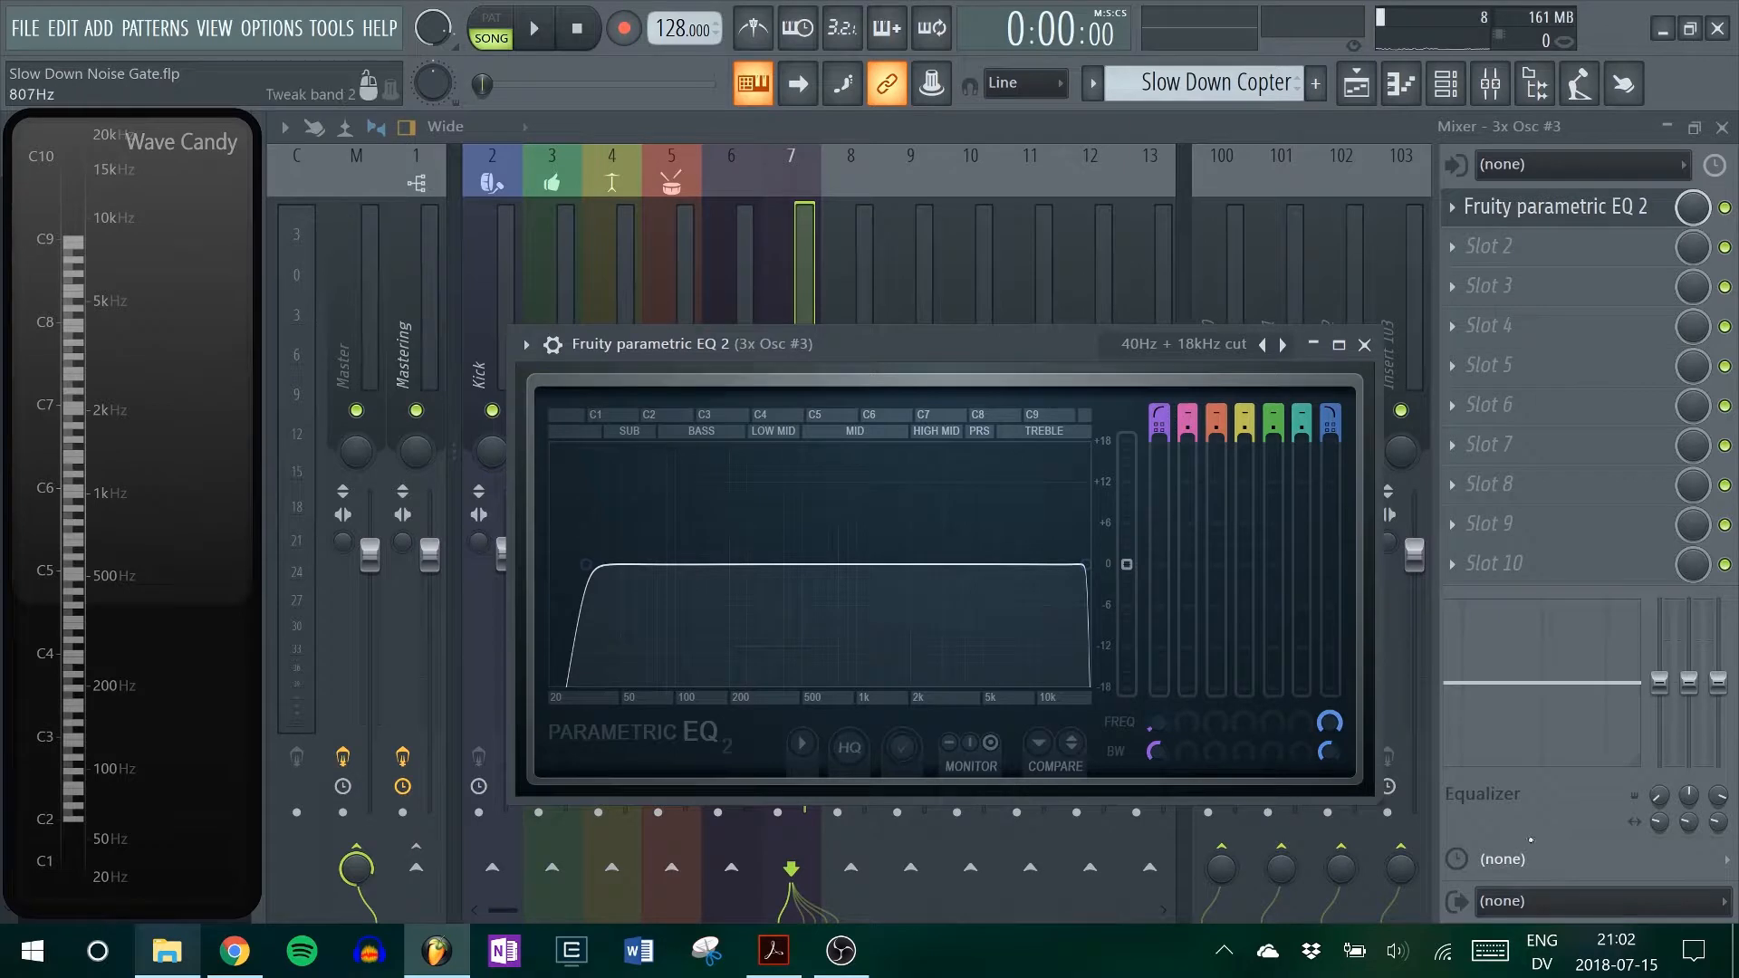
right_click(1329, 722)
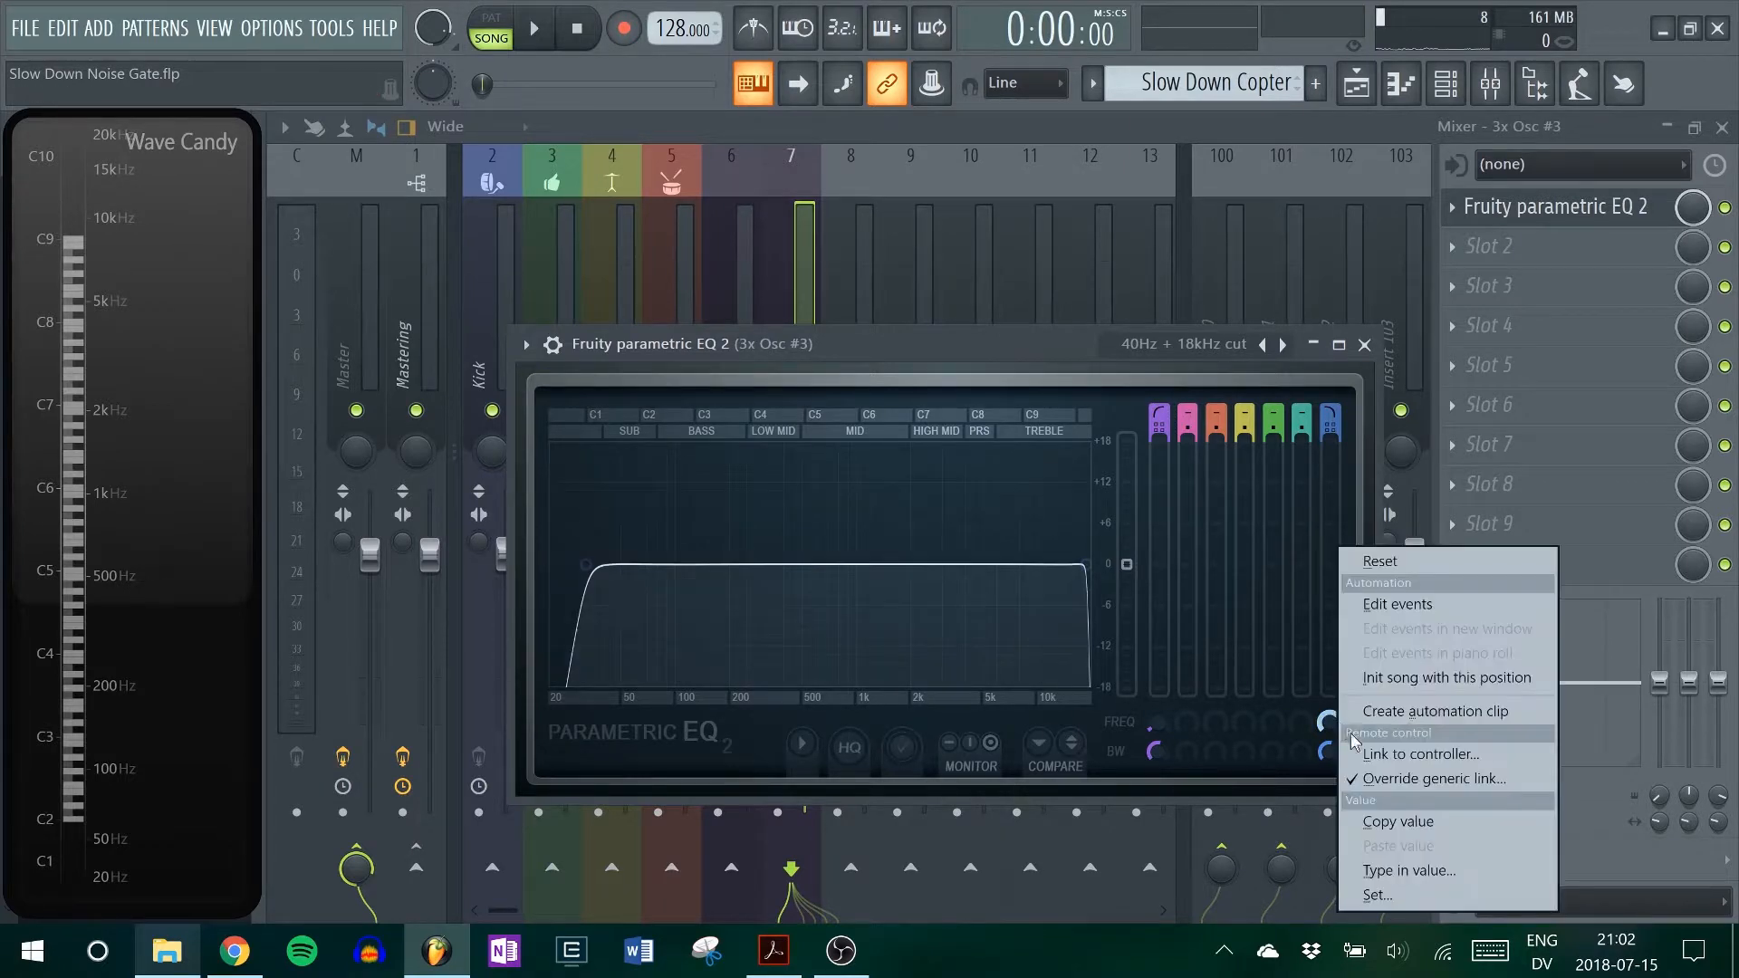
click(1441, 873)
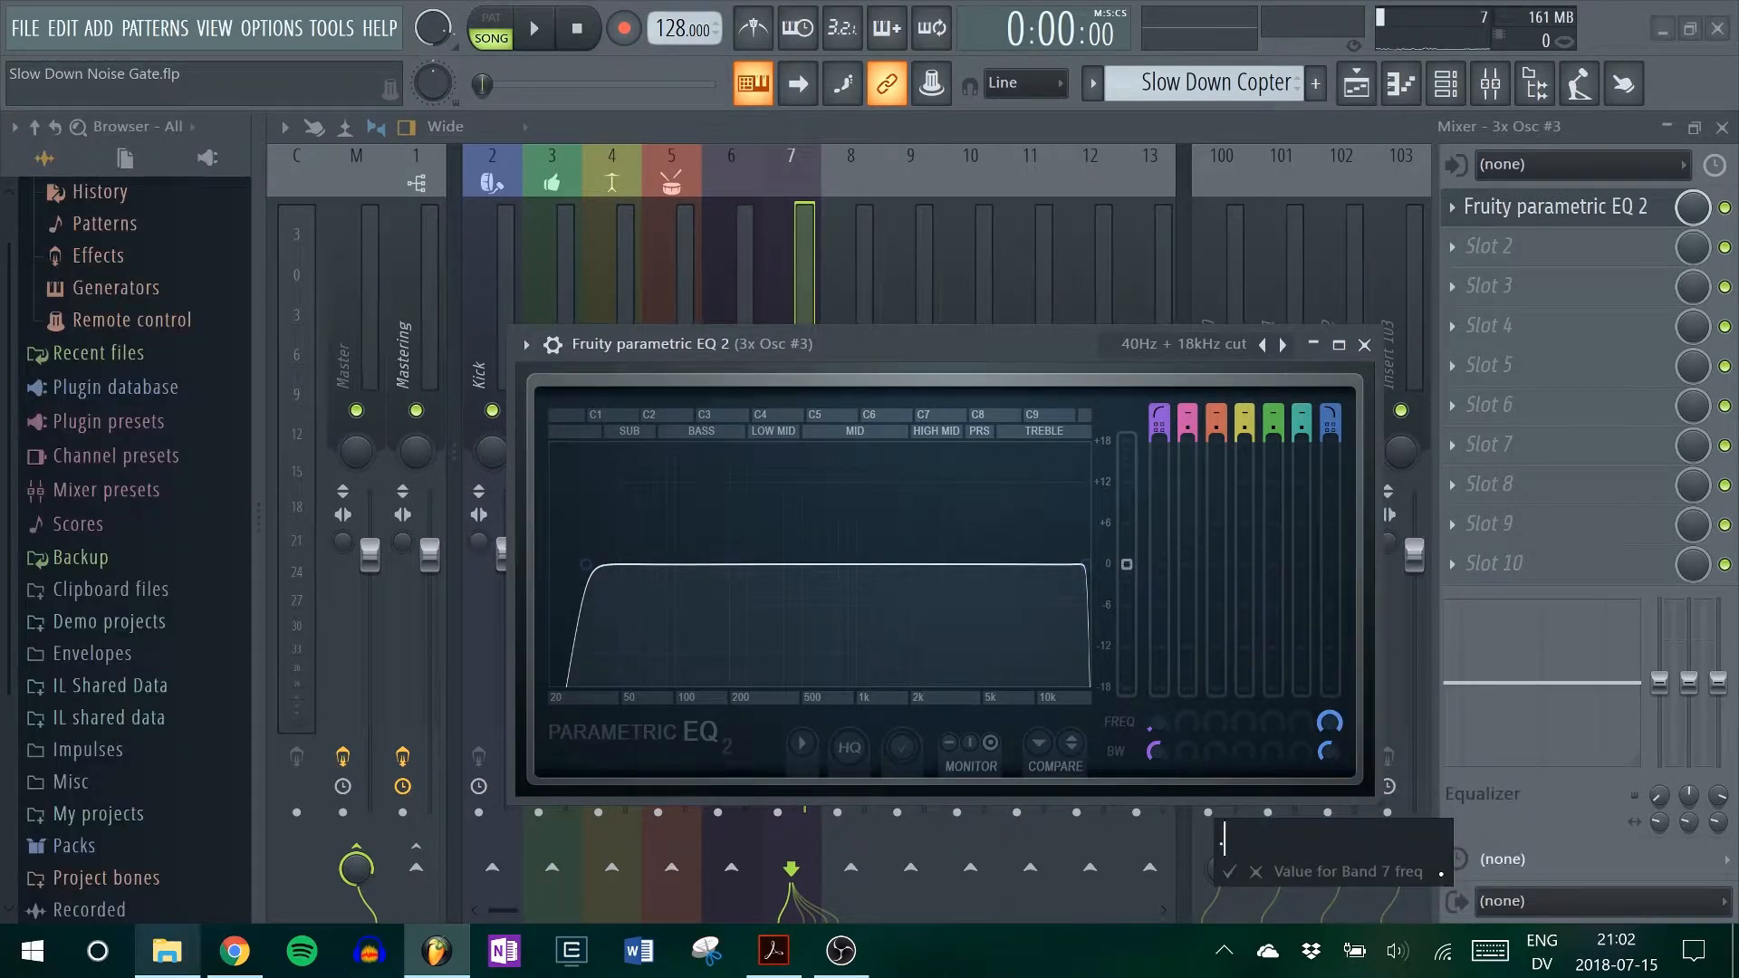
text(.9)
key(Return)
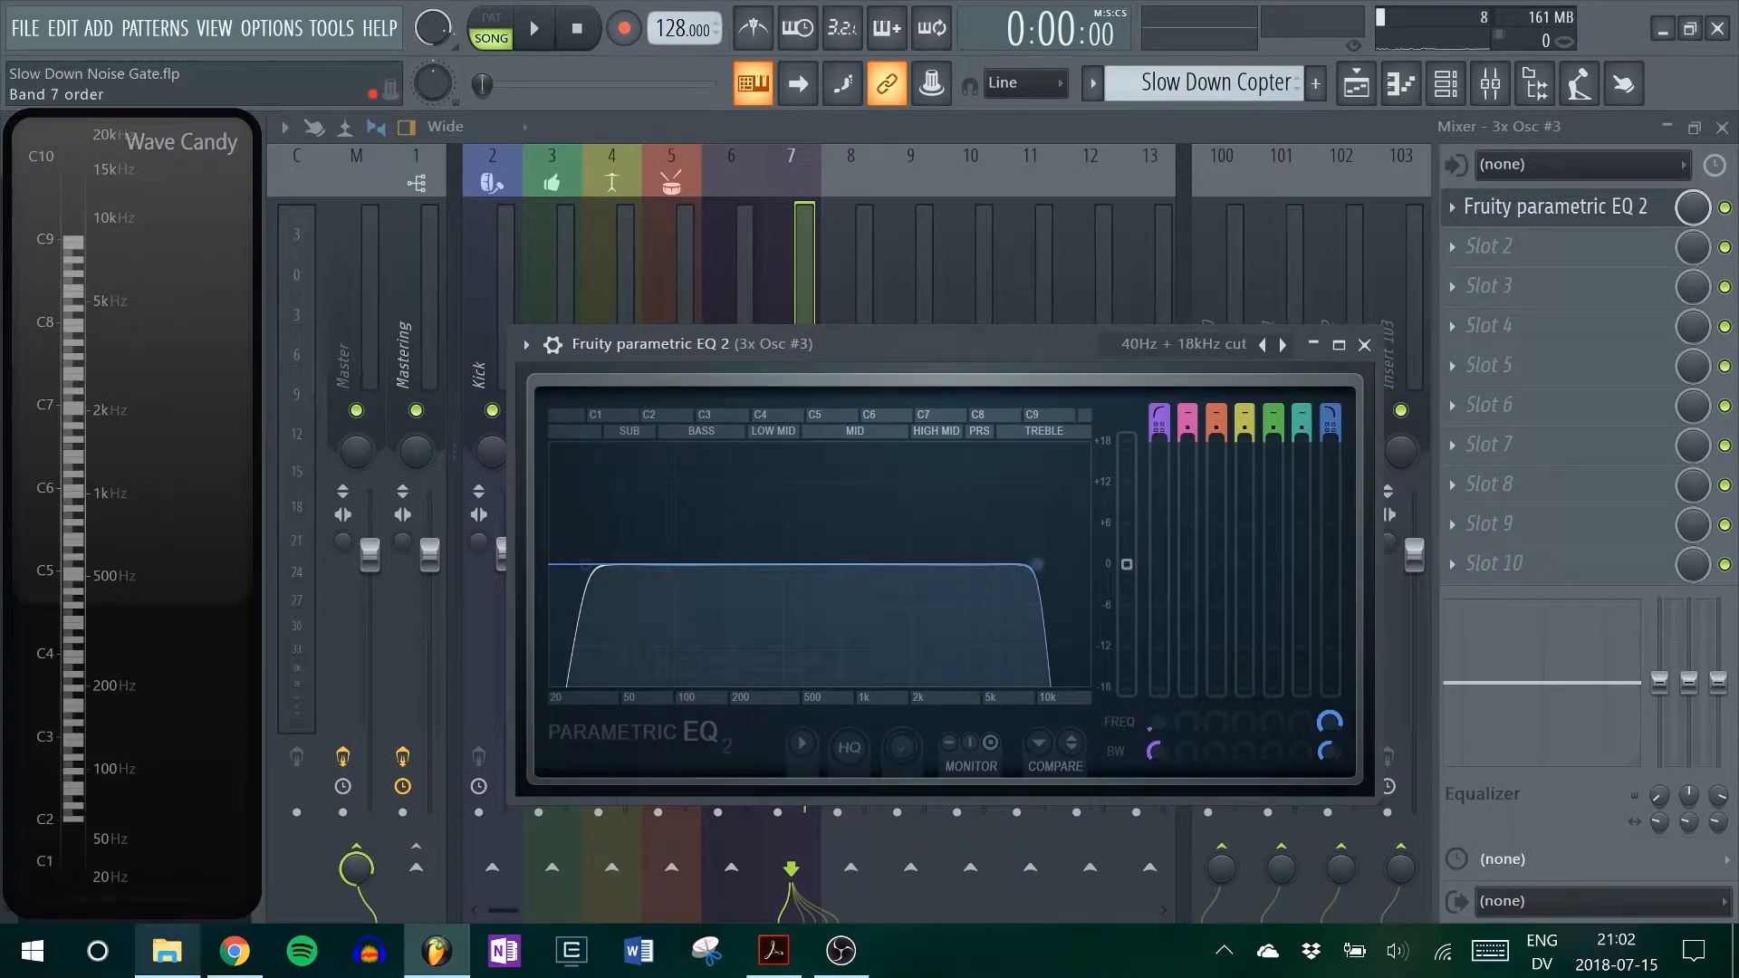
drag(1329, 427, 1331, 430)
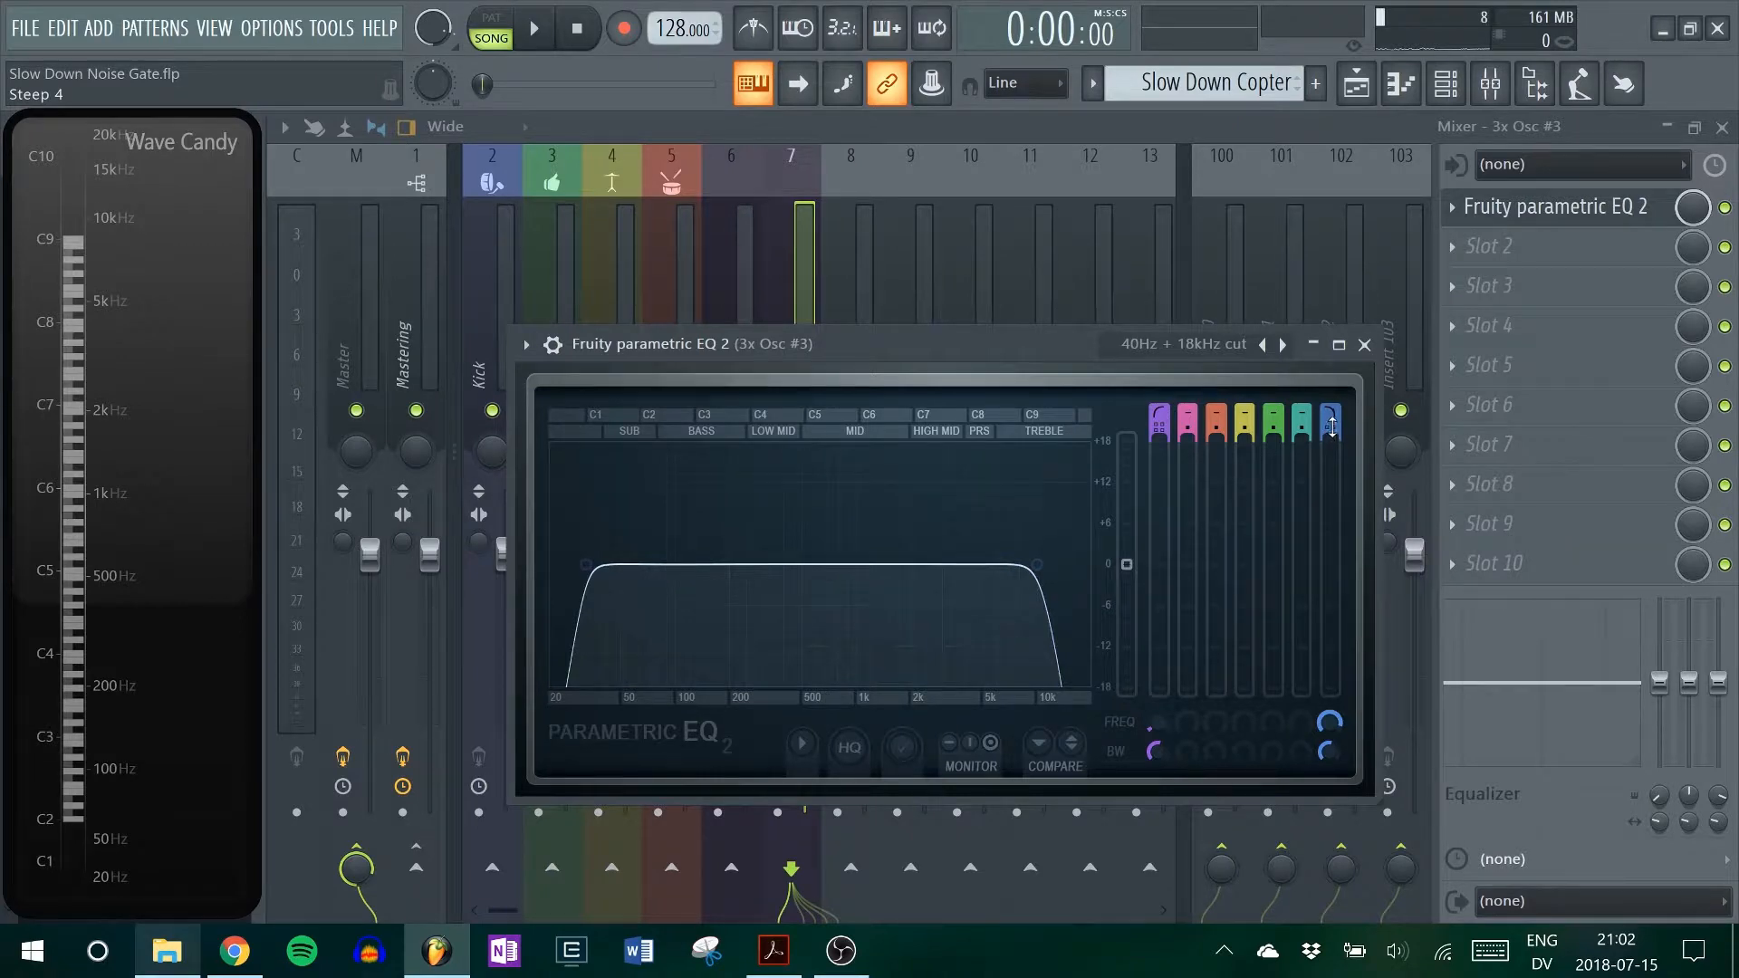
click(1722, 129)
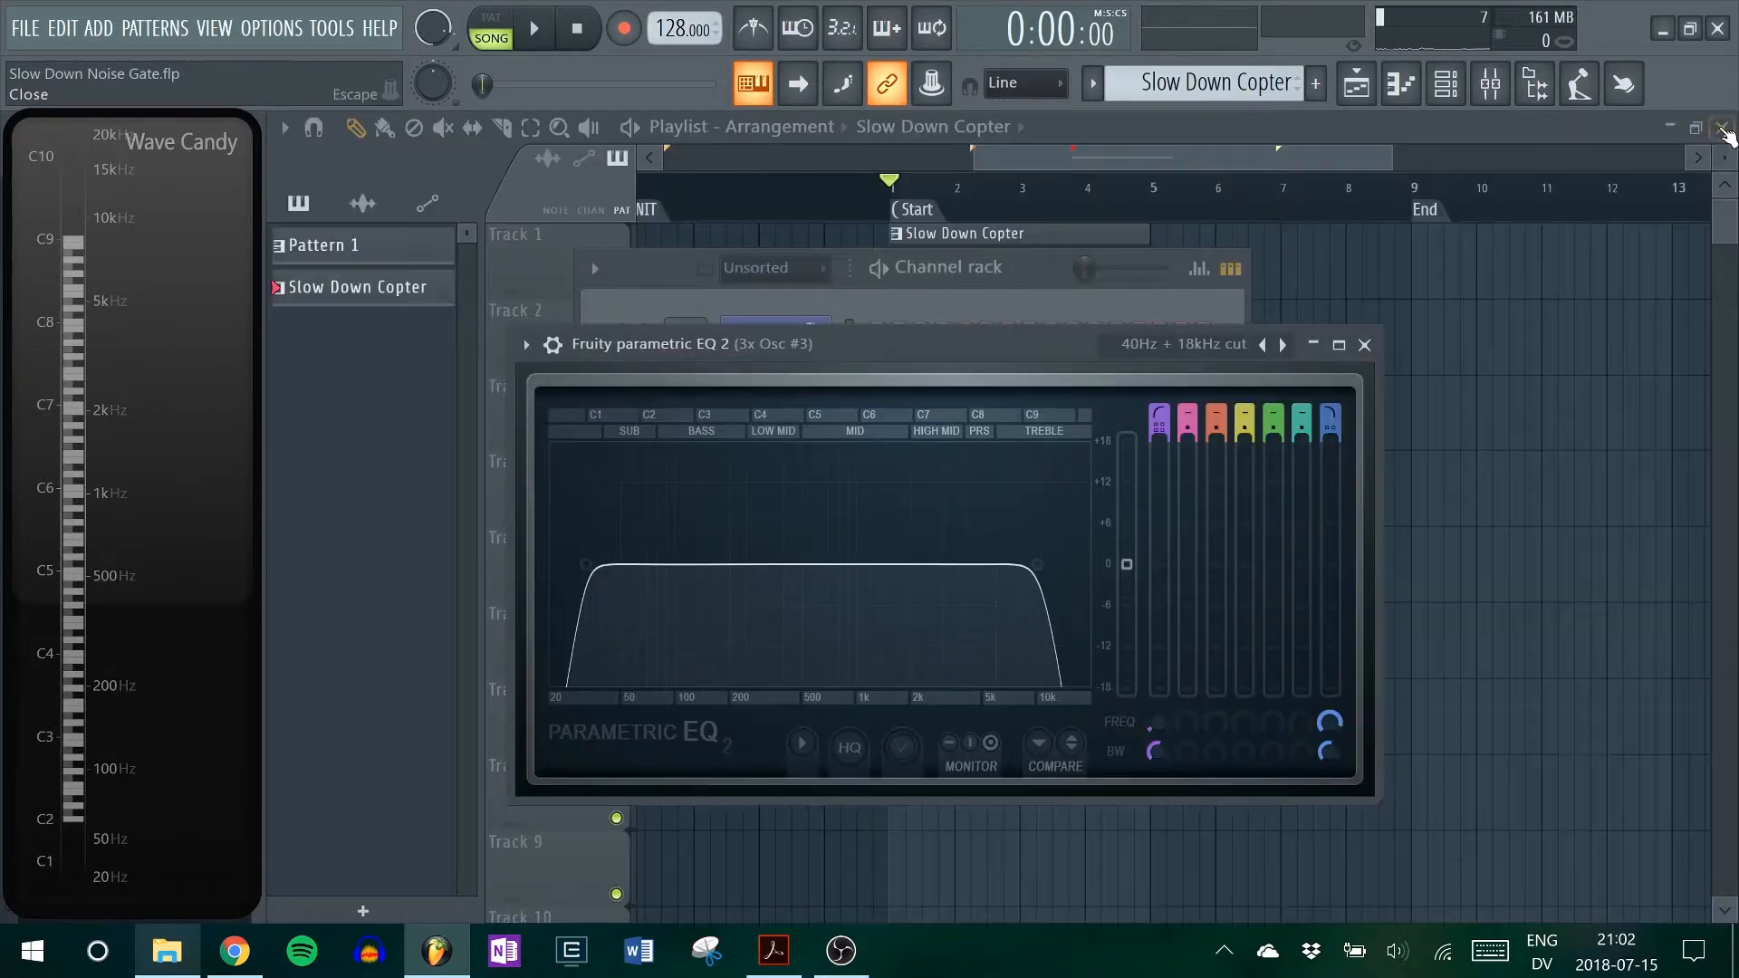
- Select the time range from bar 1 to bar 5 on the playlist timeline, covering the Slow Down Copter clip
drag(1079, 163, 1097, 163)
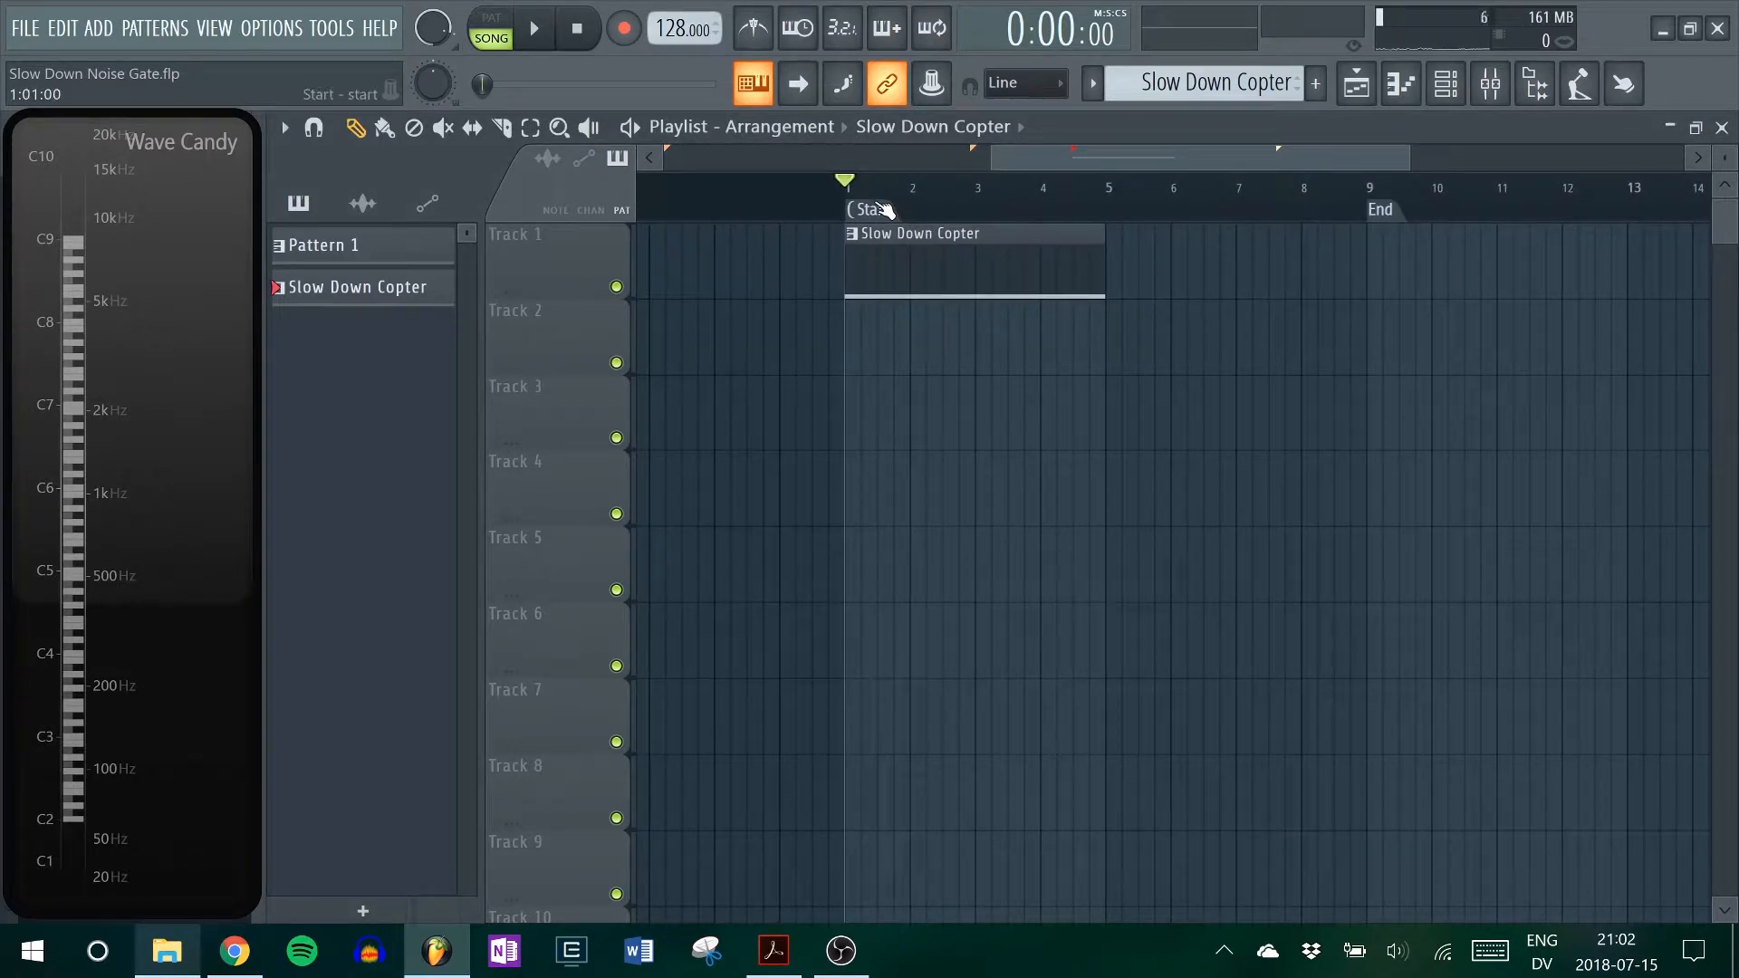
click(530, 128)
drag(851, 195, 1105, 243)
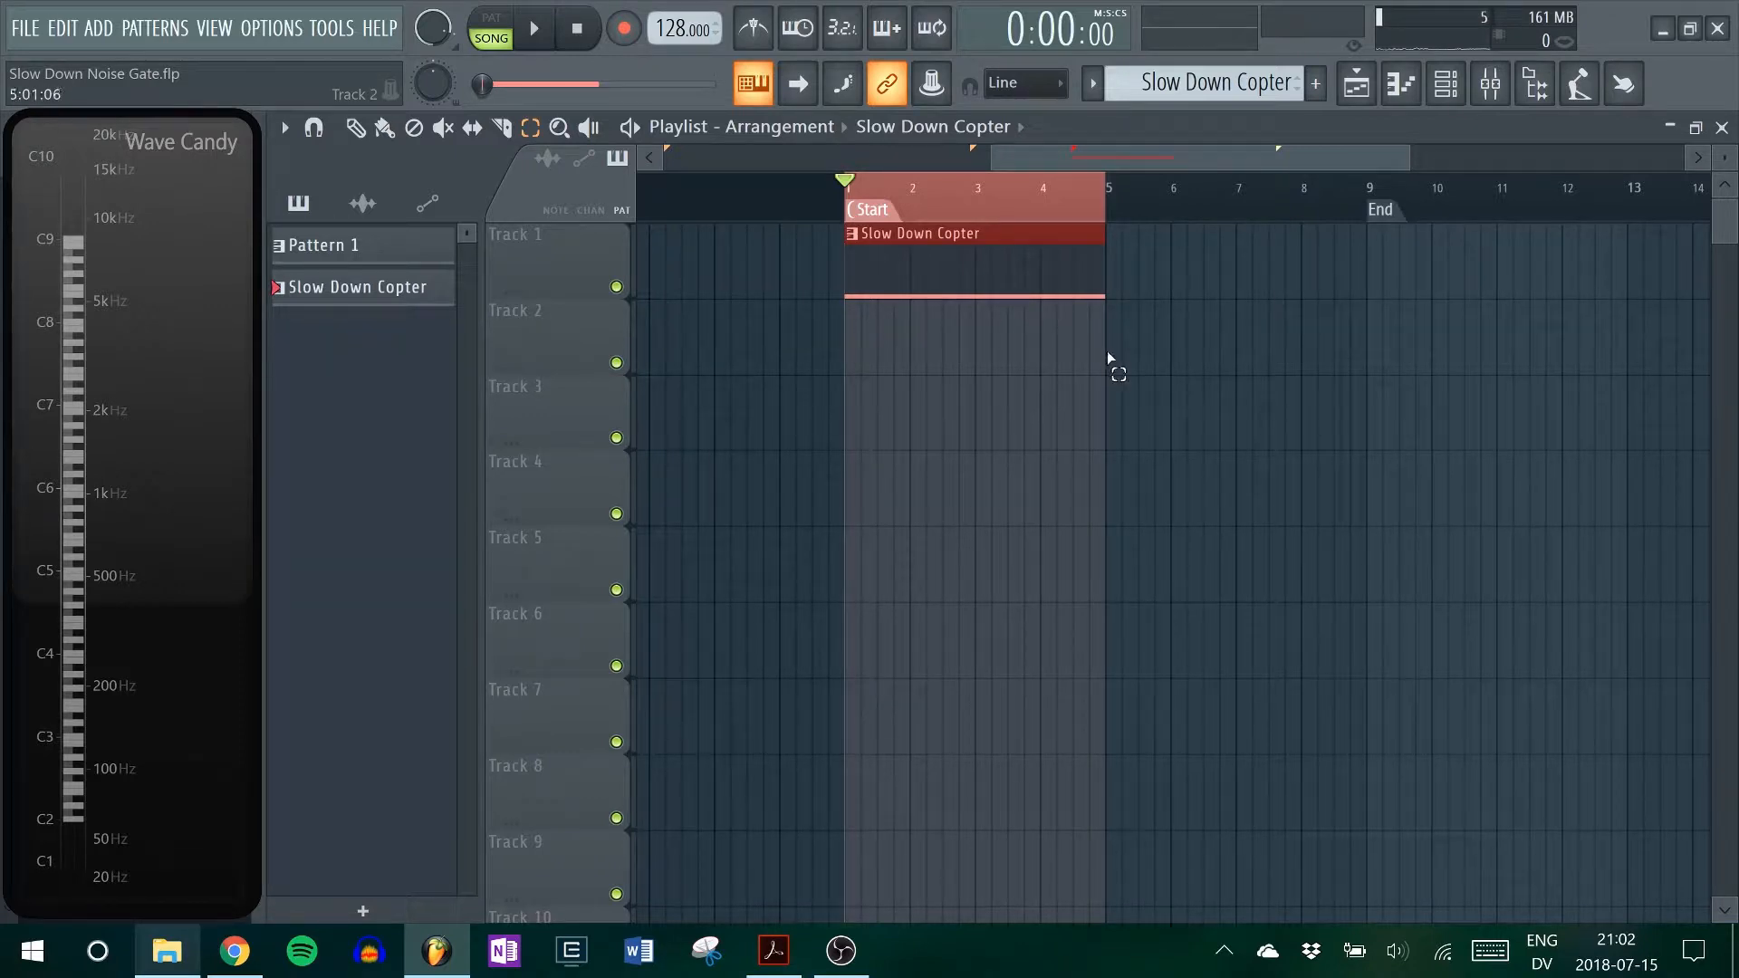
- Set the band 1 frequency of the 3x Osc #3 track's Parametric EQ 2 to about 88%
key(F9)
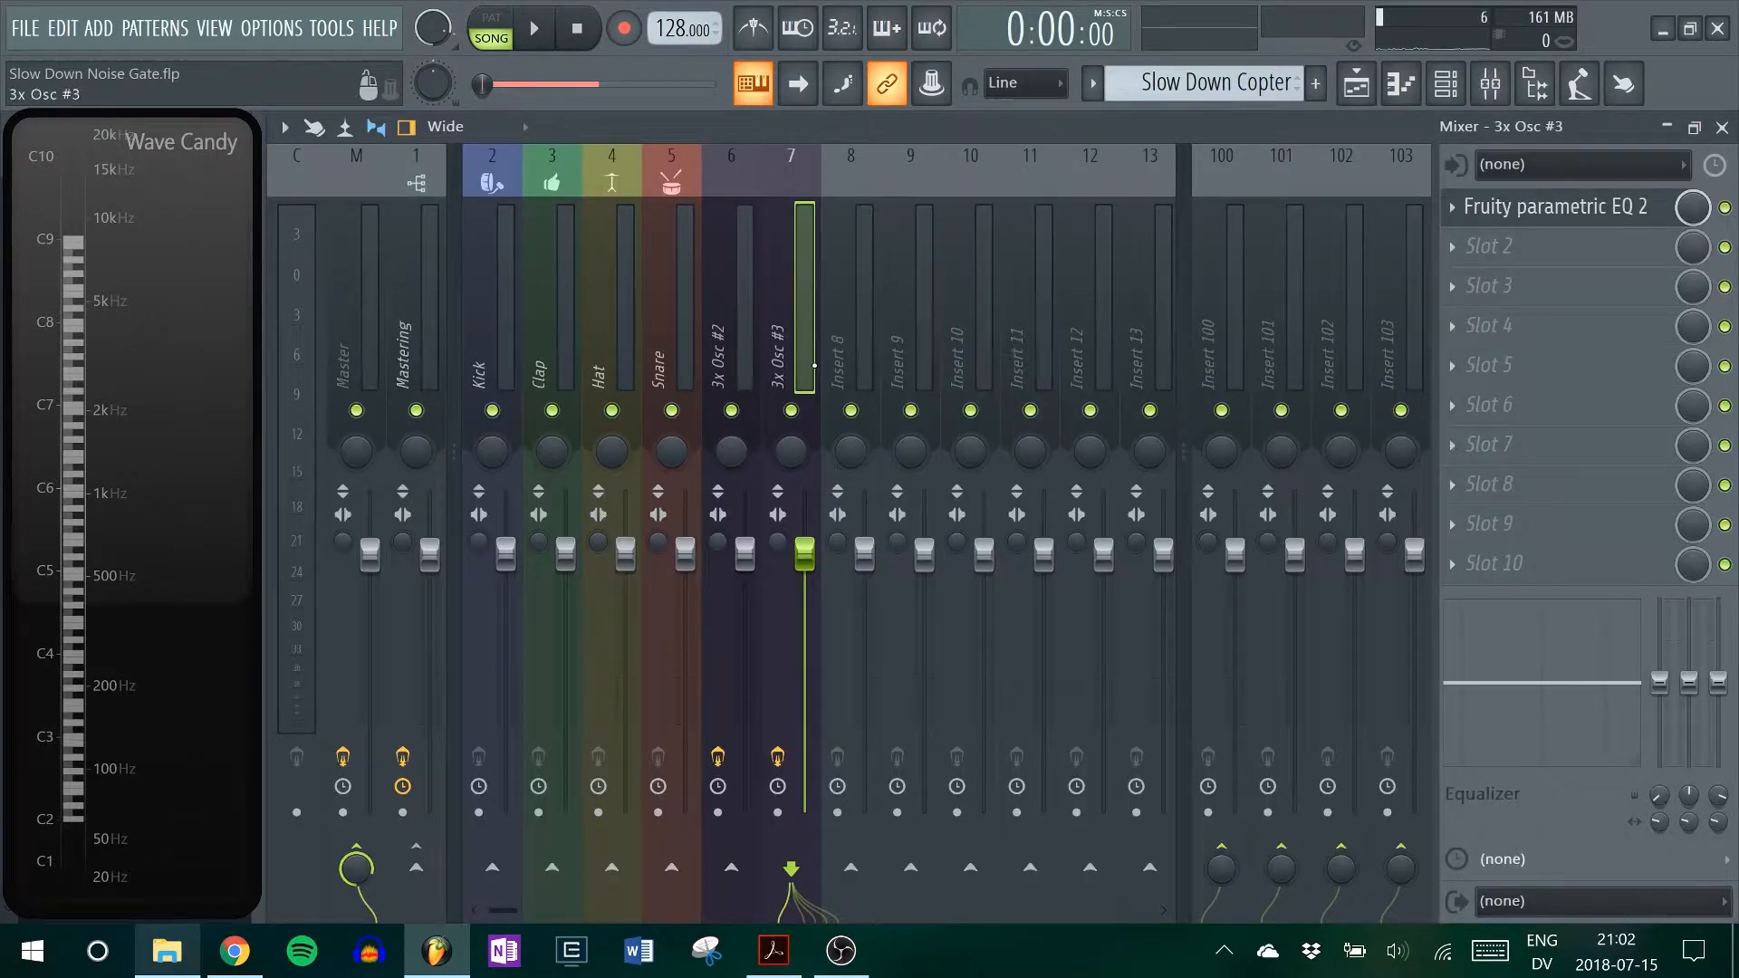
click(1514, 214)
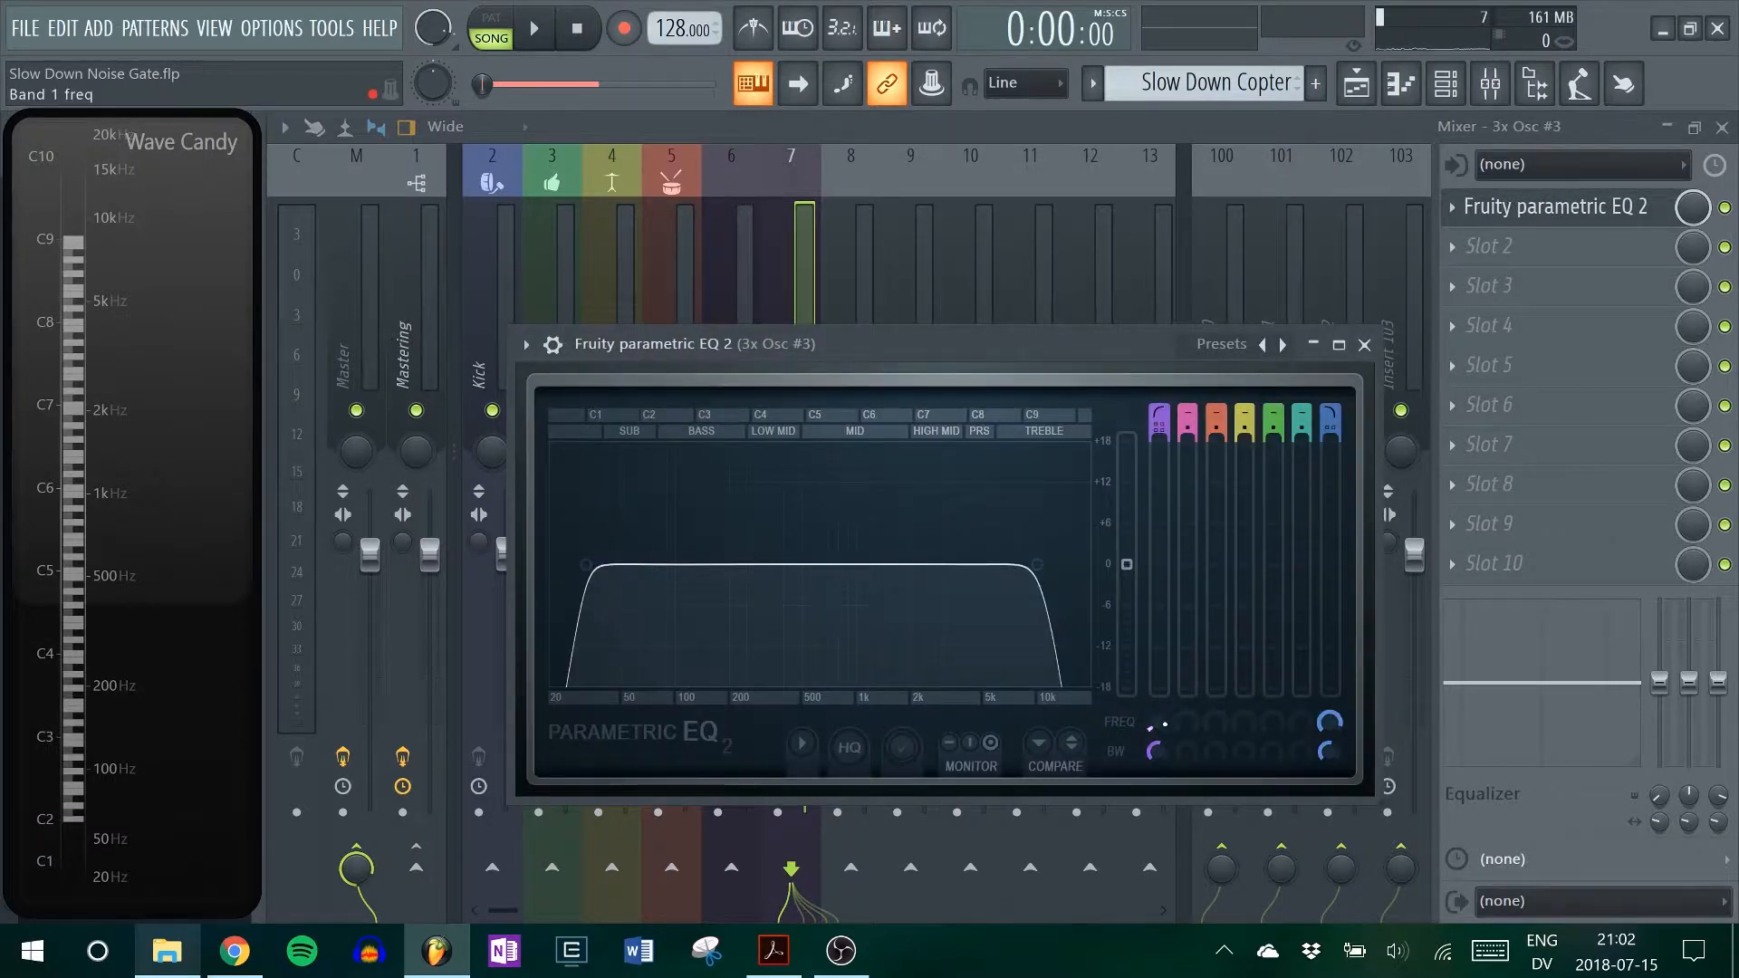
right_click(1164, 724)
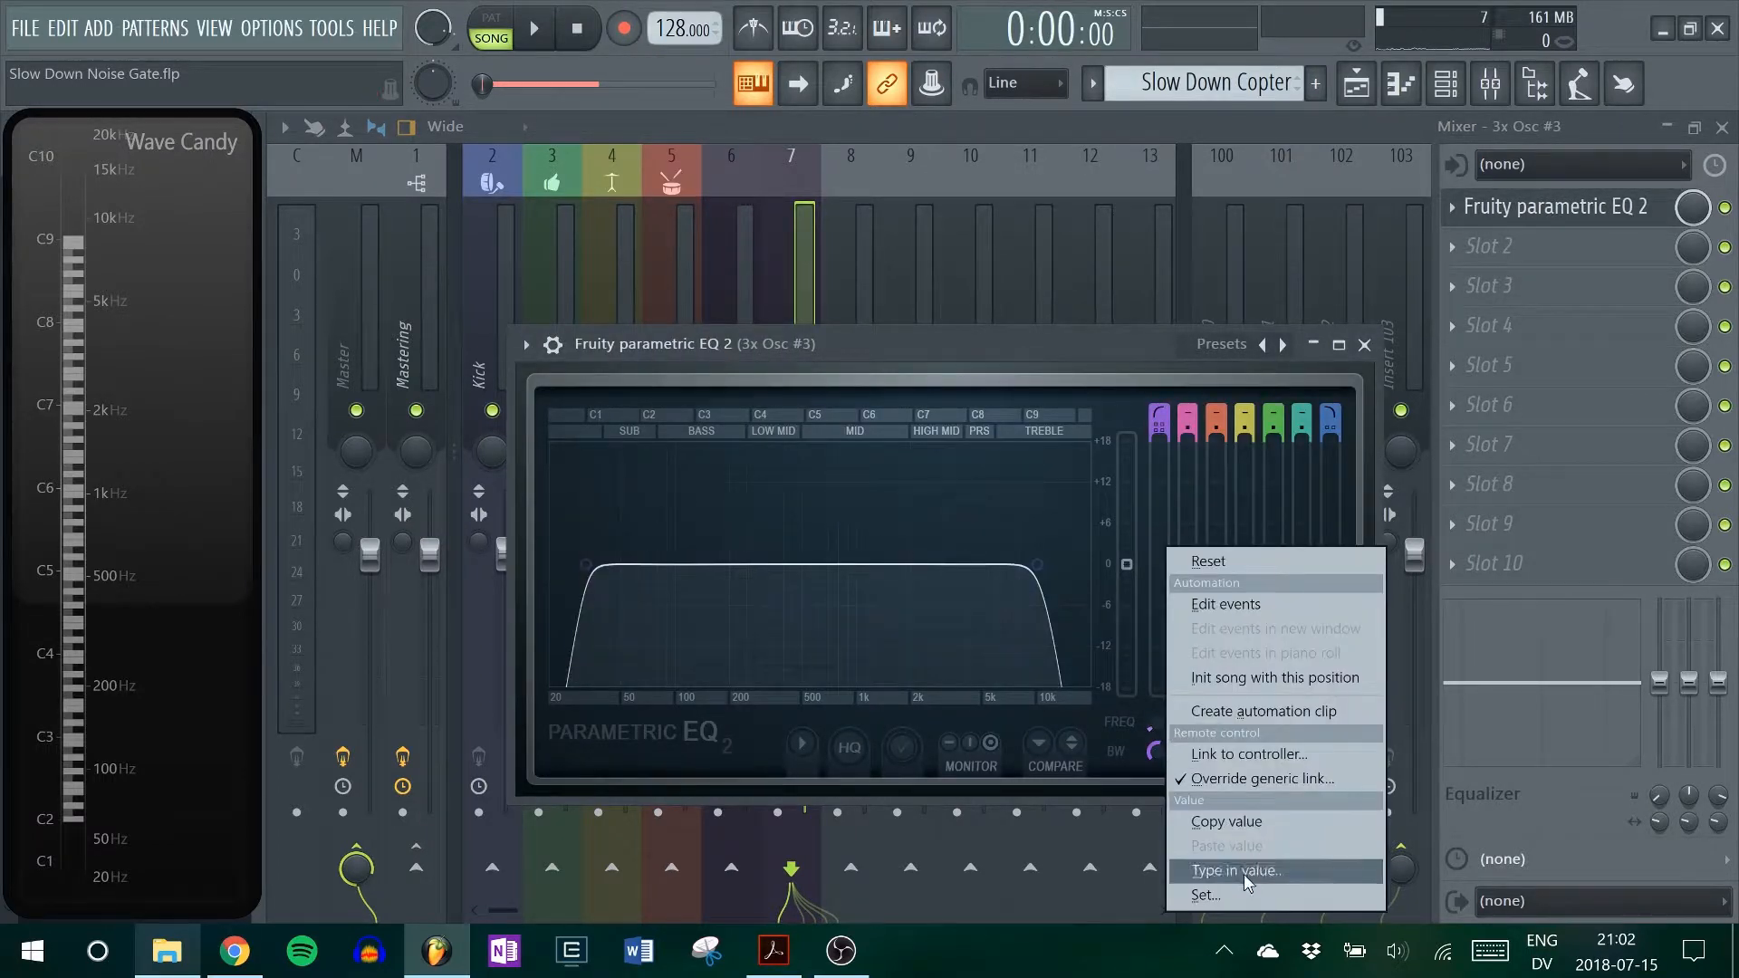
click(1250, 870)
key(BackSpace)
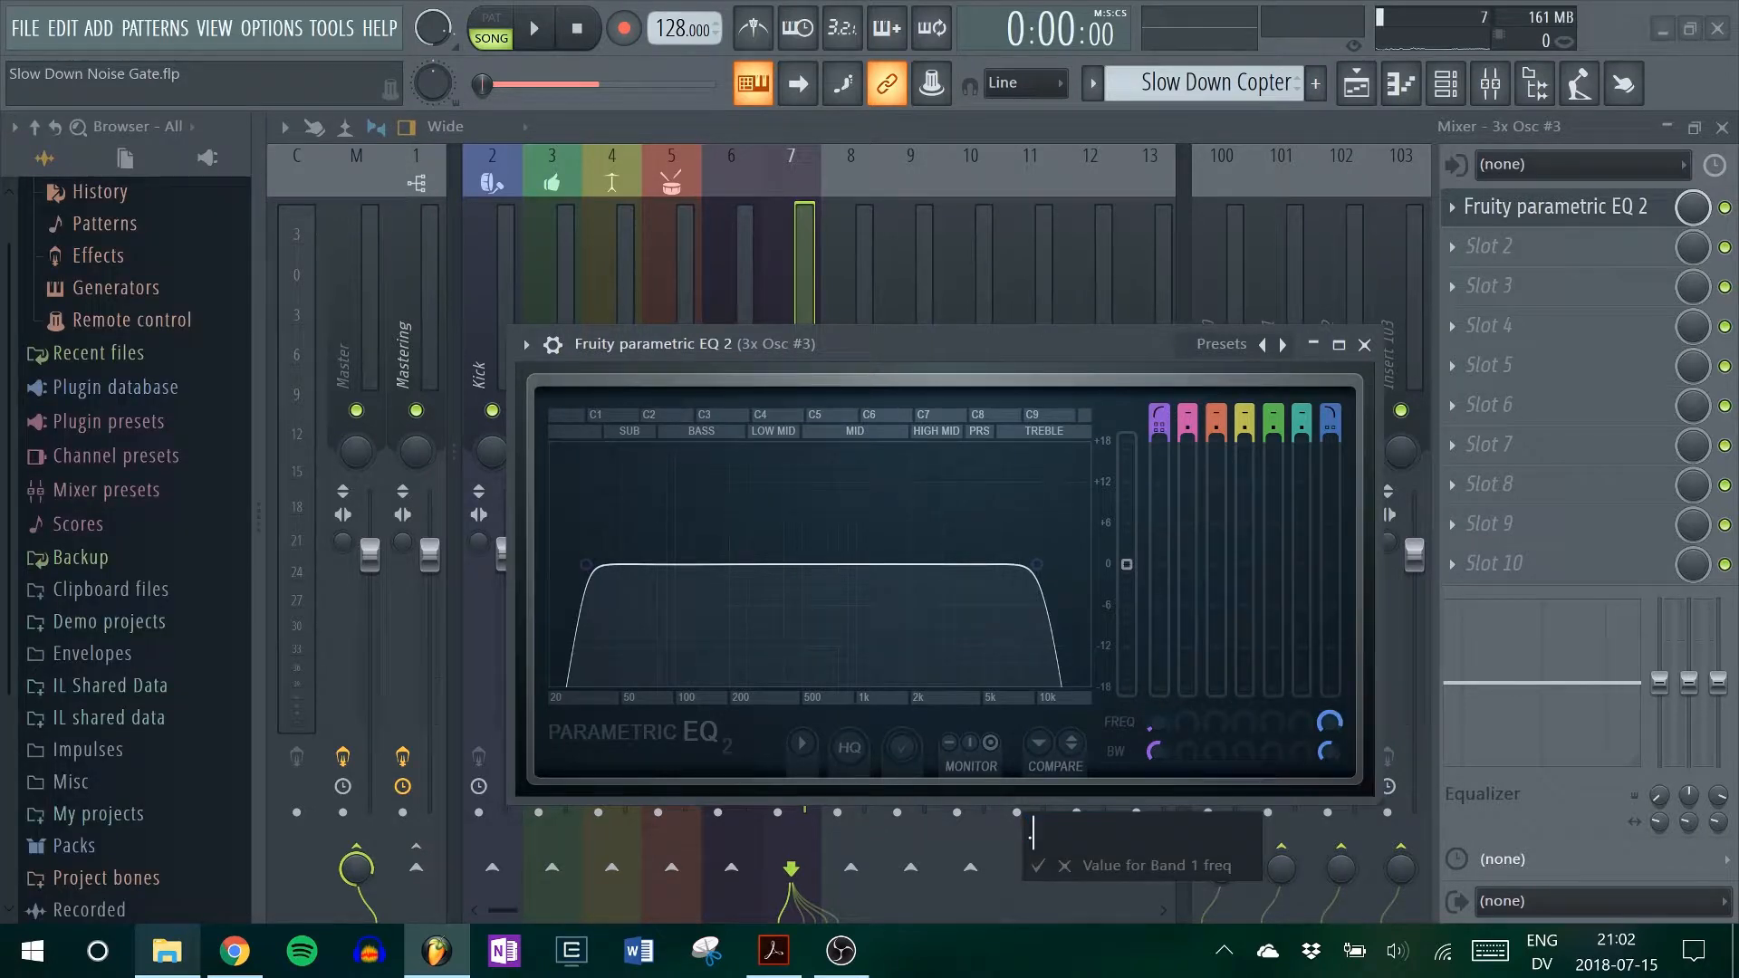
key(Return)
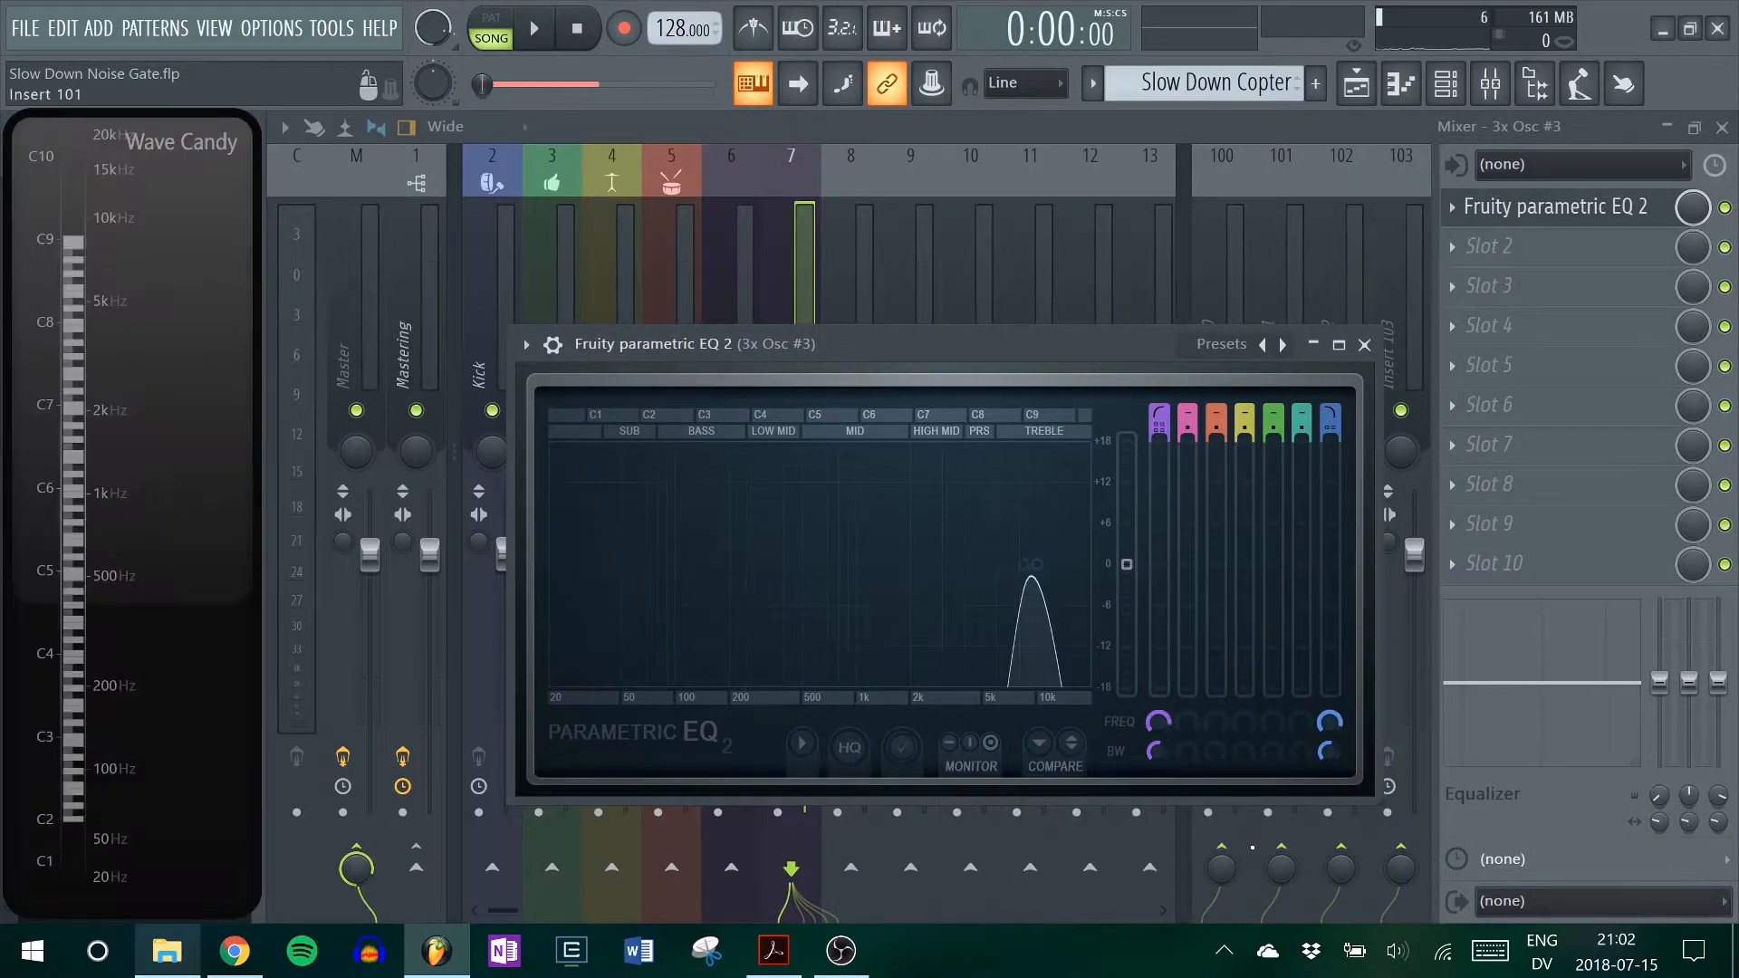
- Create an automation clip for the EQ's band 1 frequency and show it in the playlist
right_click(1150, 724)
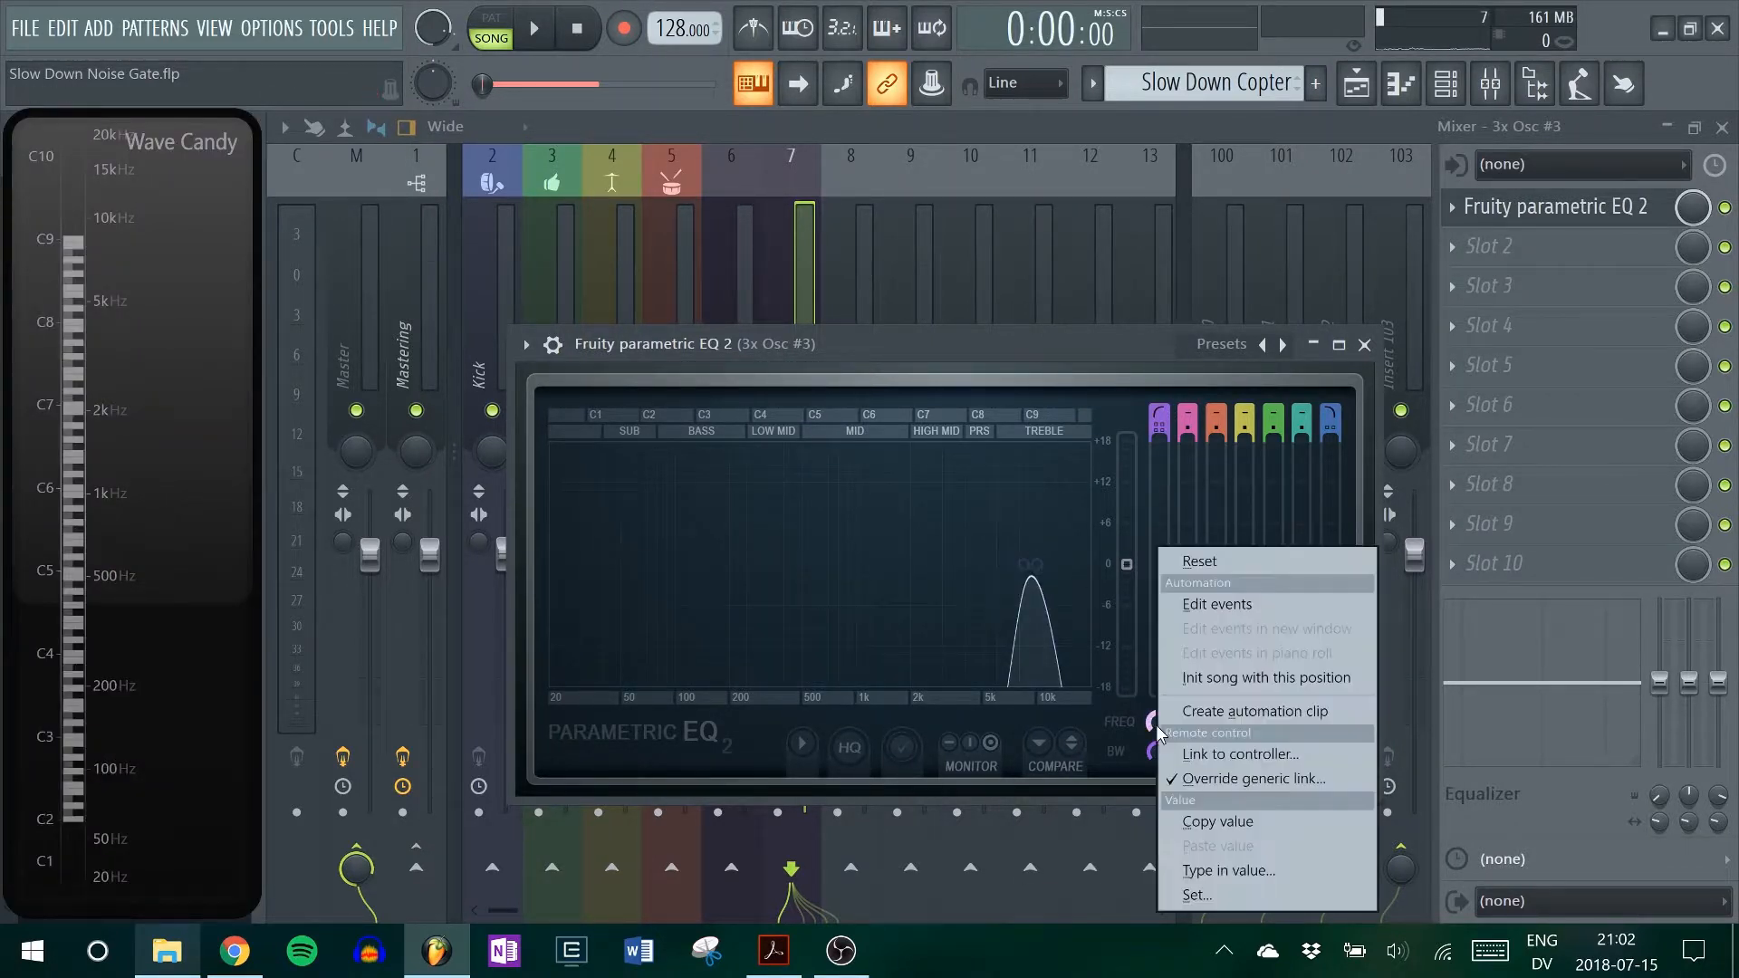
click(1237, 712)
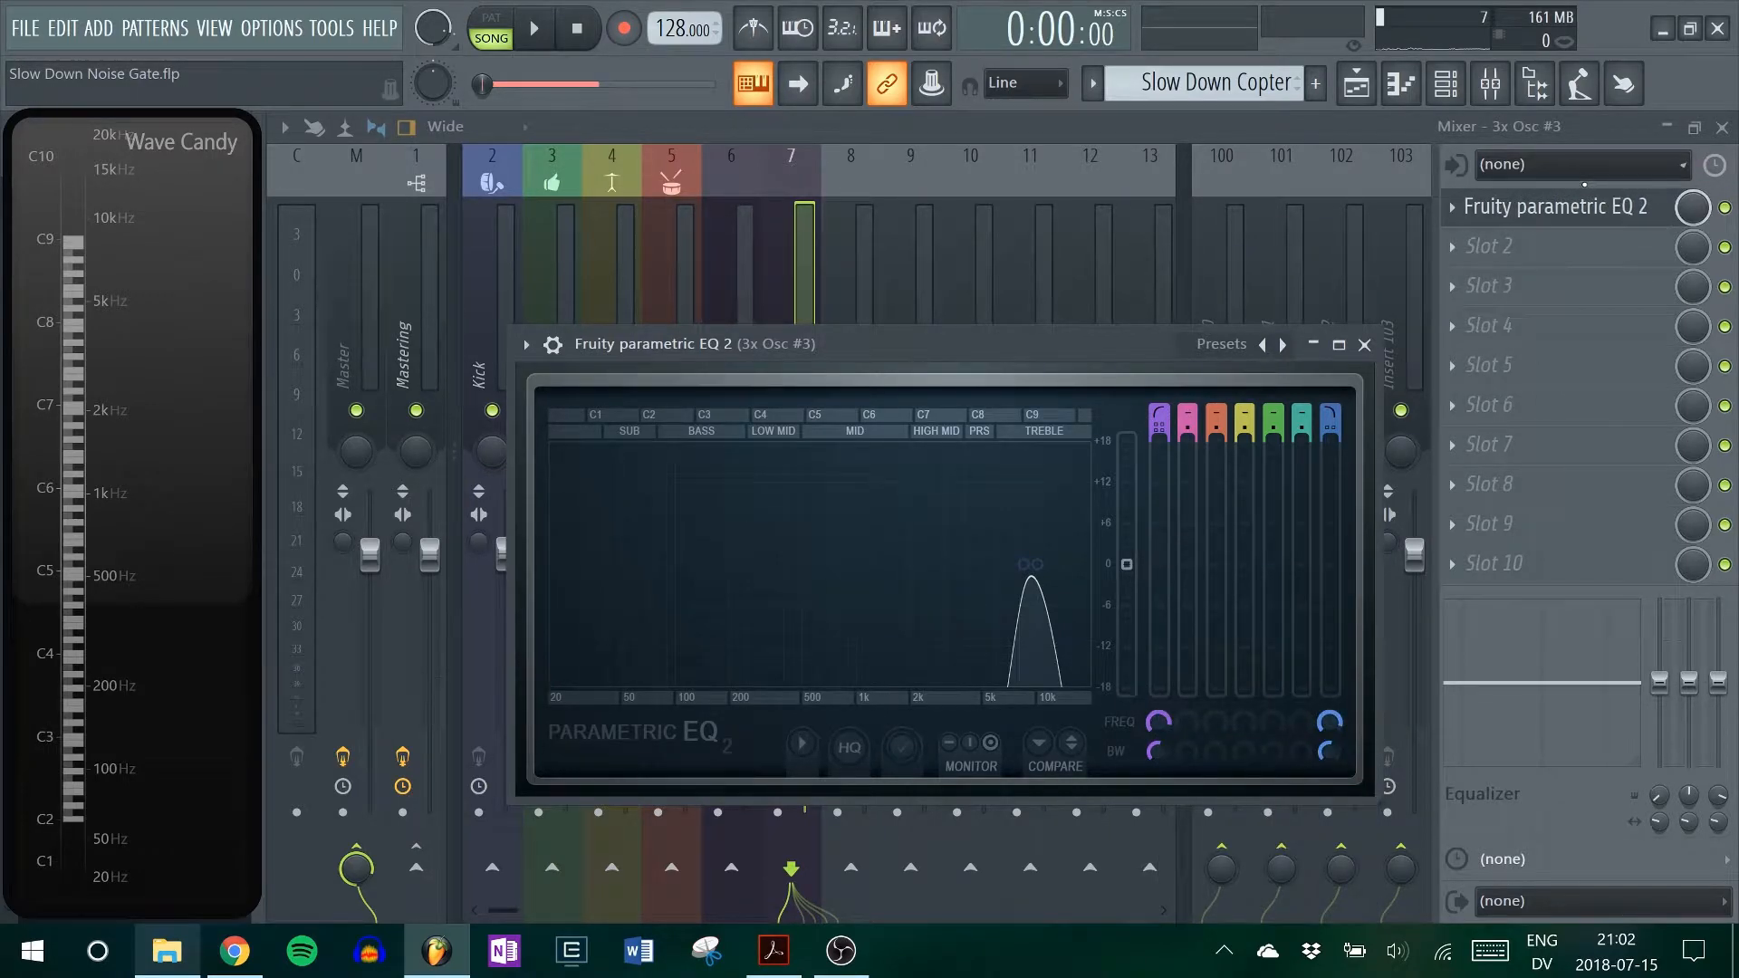
click(1355, 84)
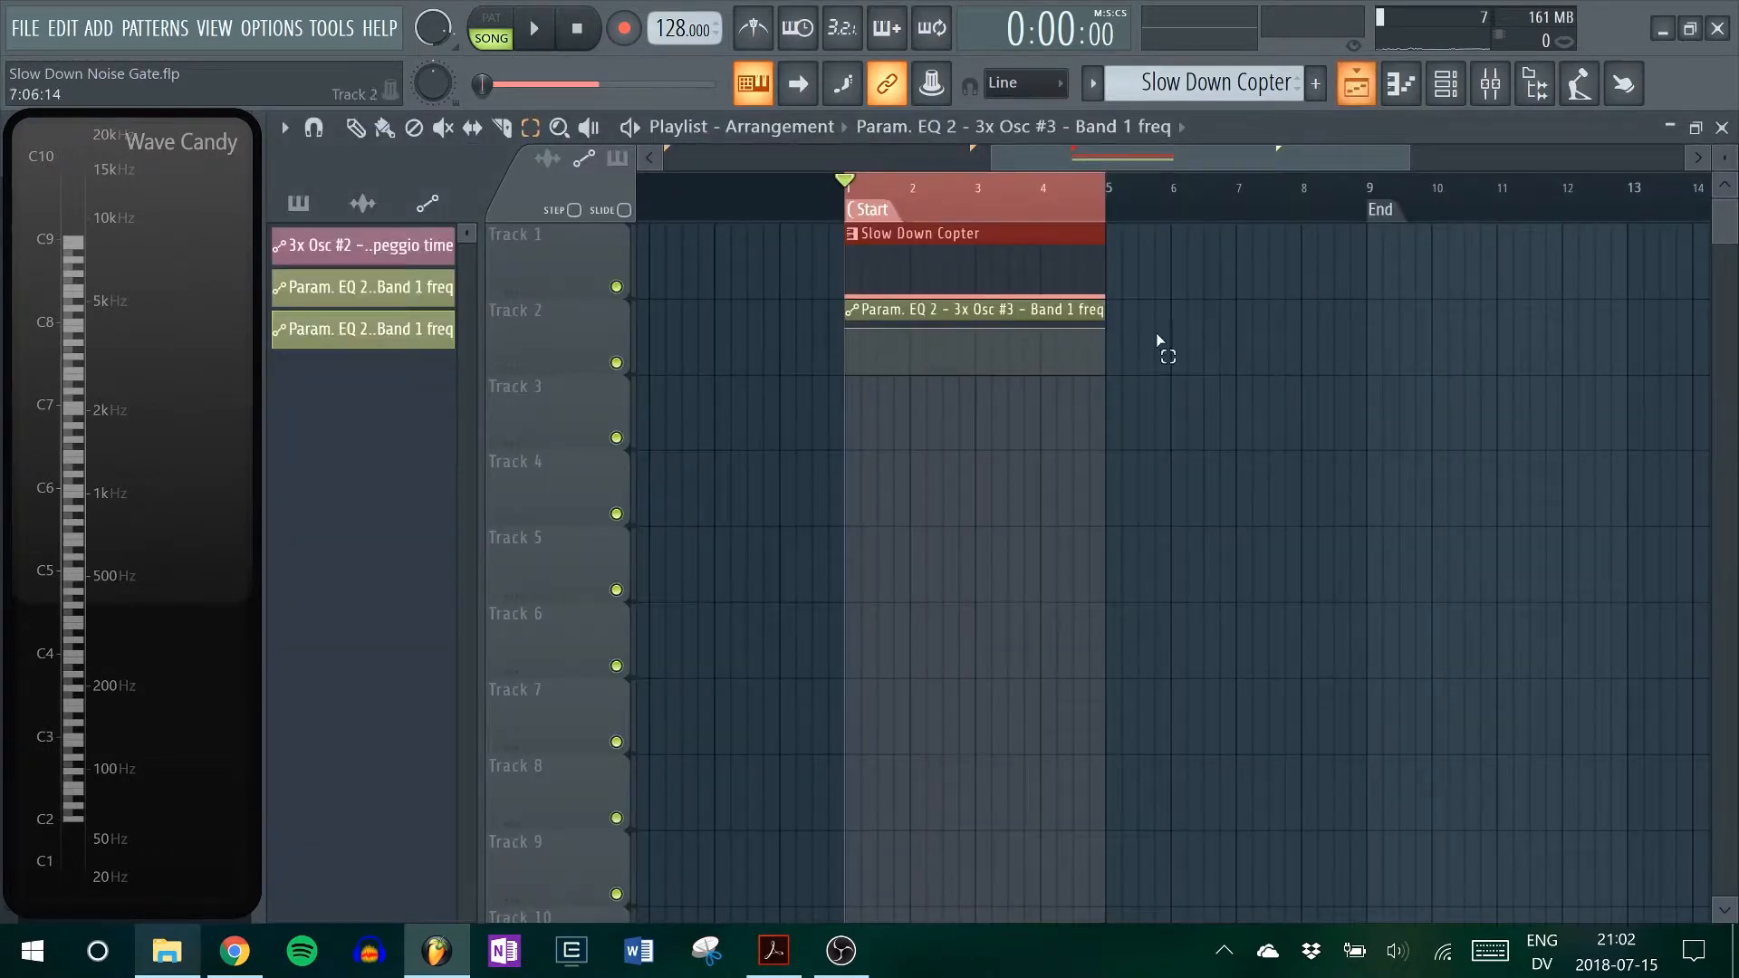
- Clear the time selection and lower the value of the band 1 frequency automation clip's end point
click(987, 333)
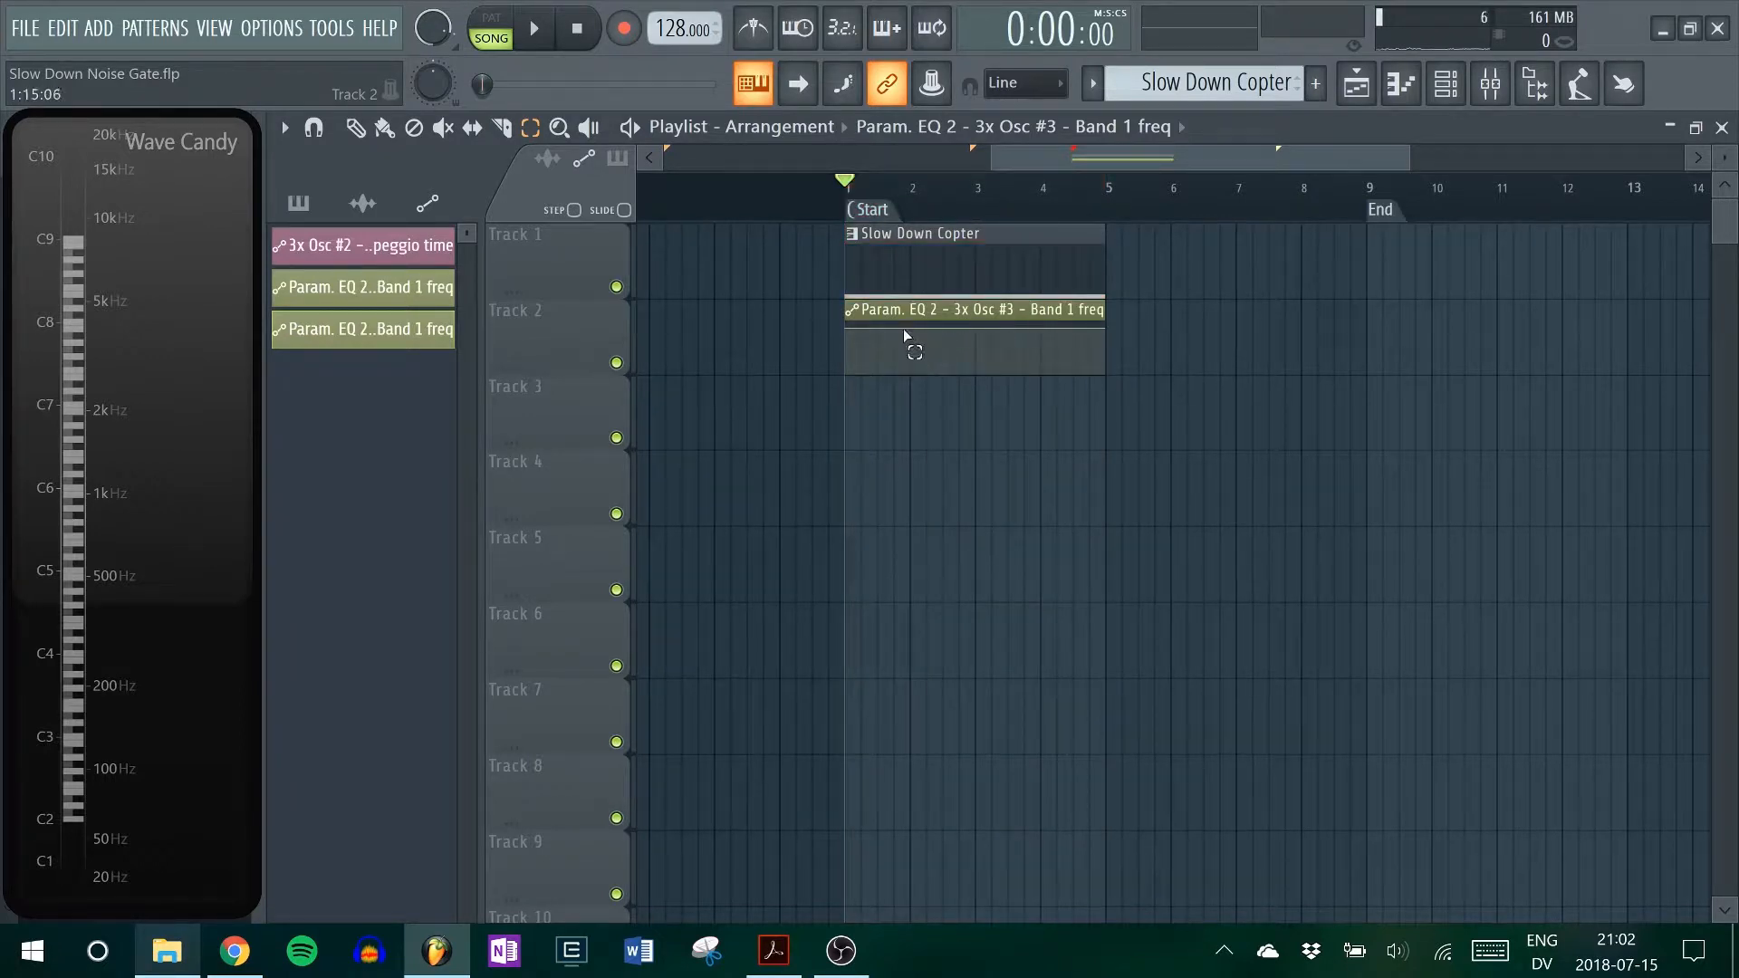
right_click(1103, 331)
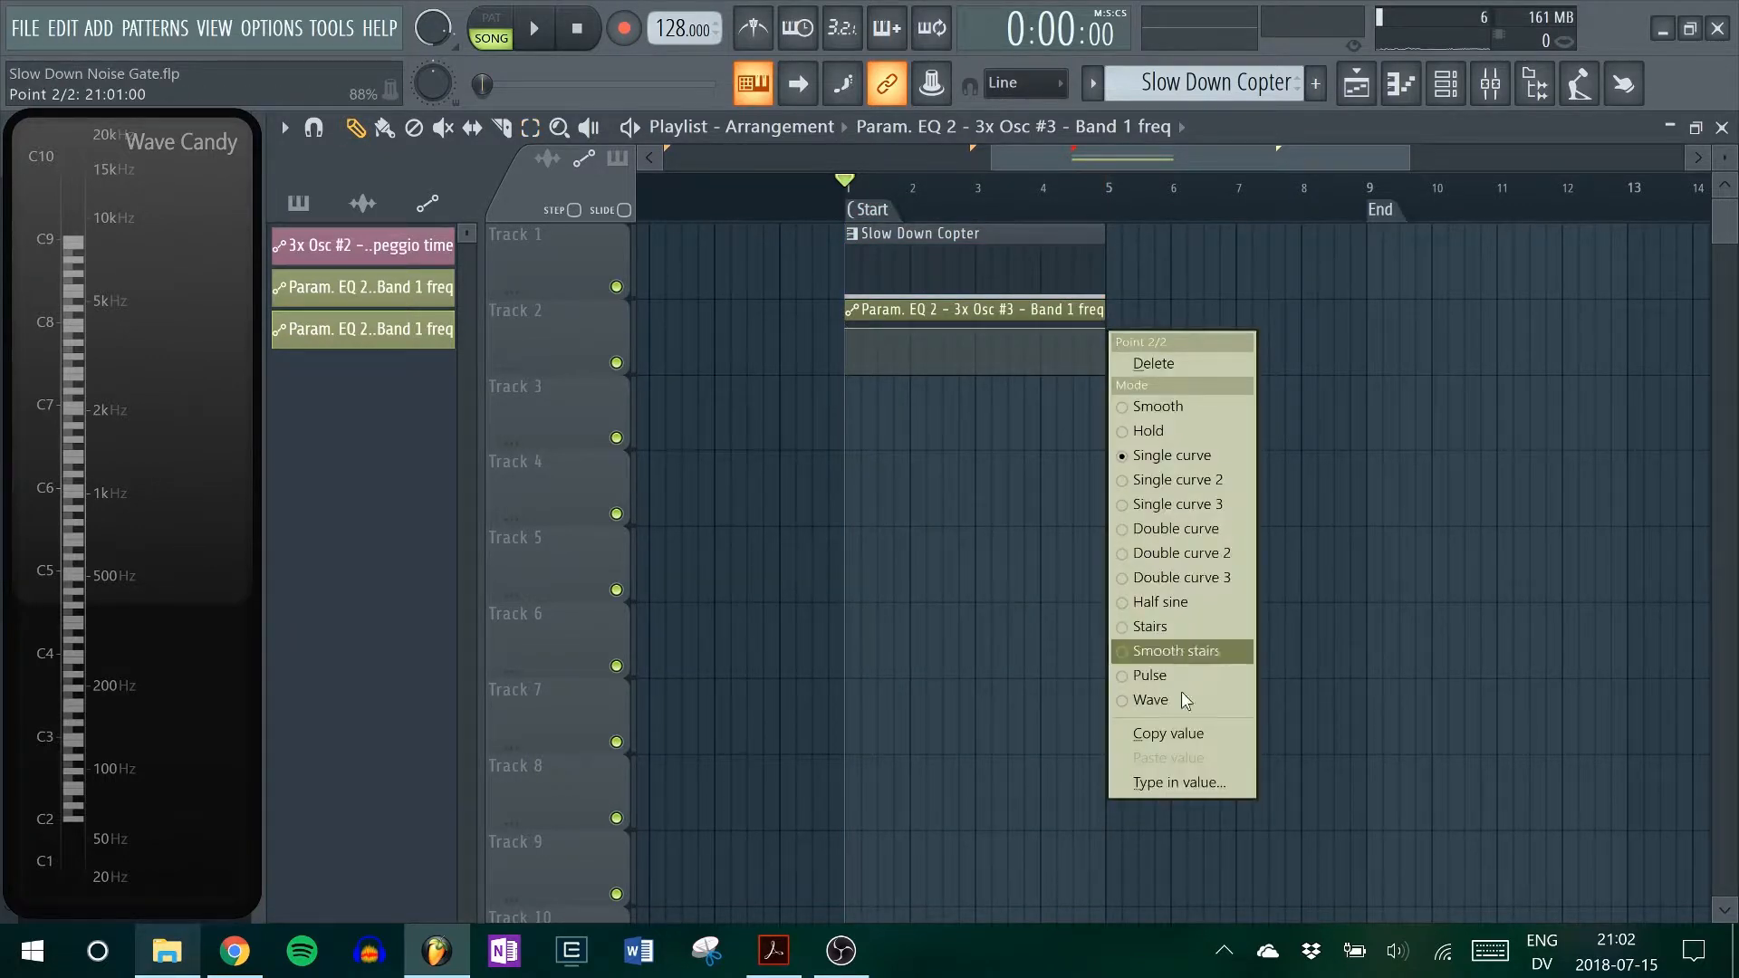
click(1026, 171)
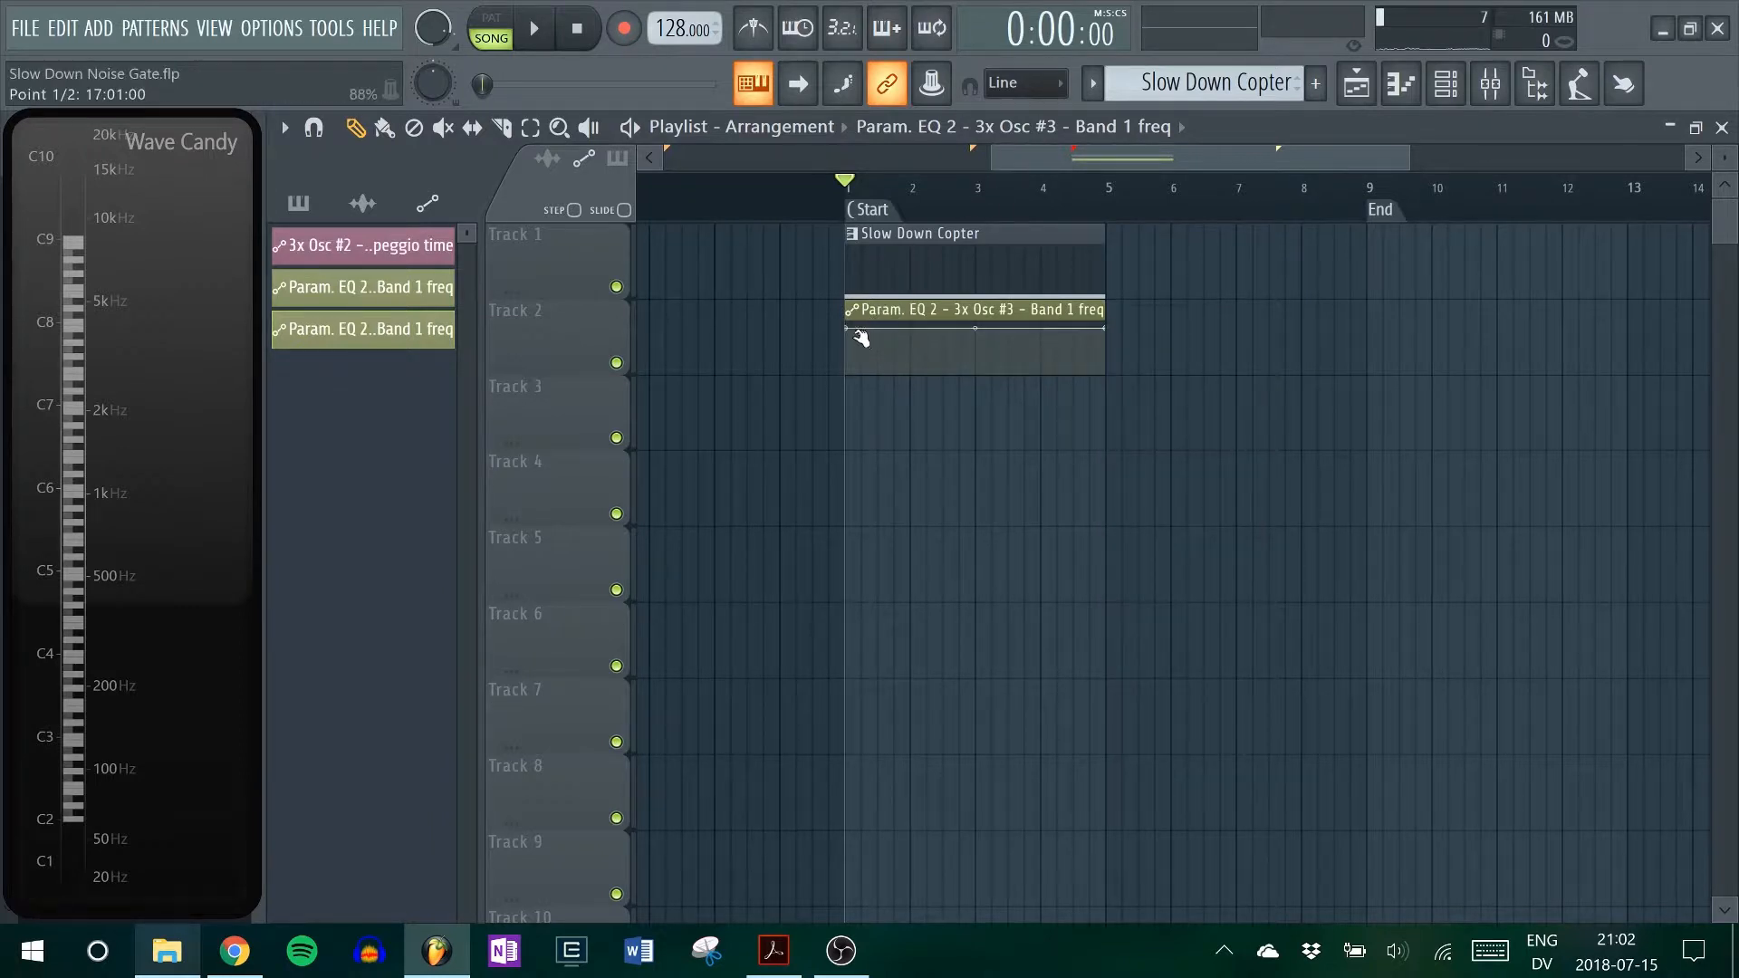
right_click(1104, 338)
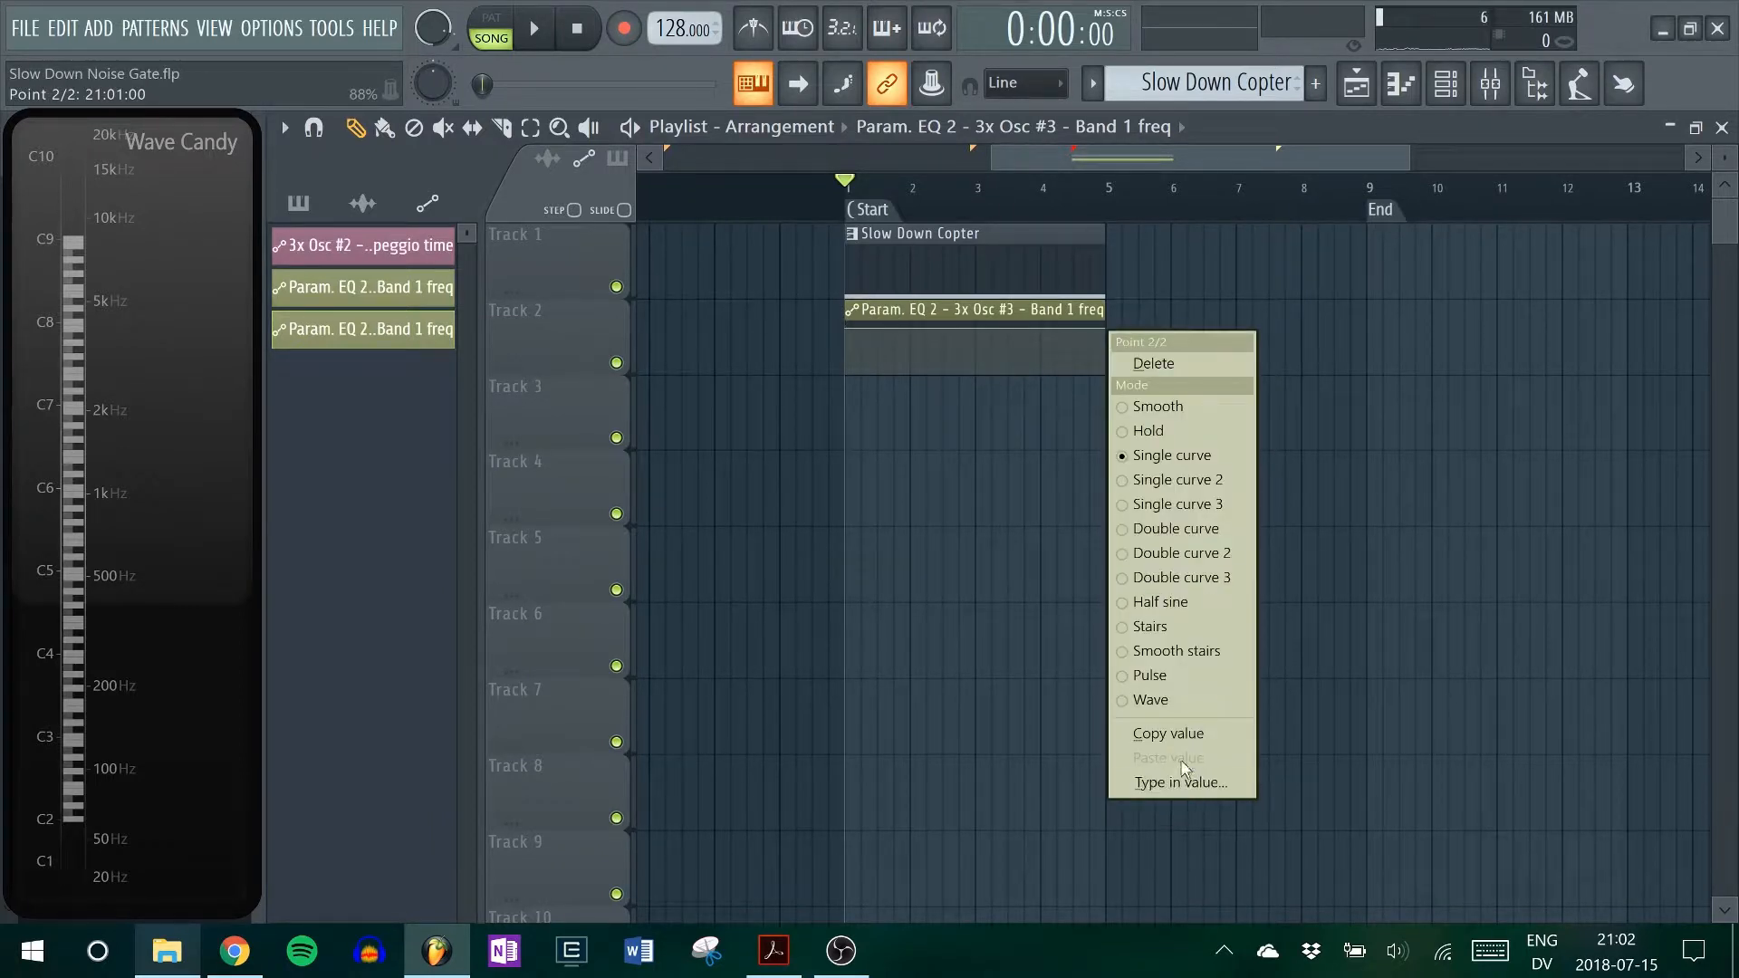
click(1177, 779)
key(Return)
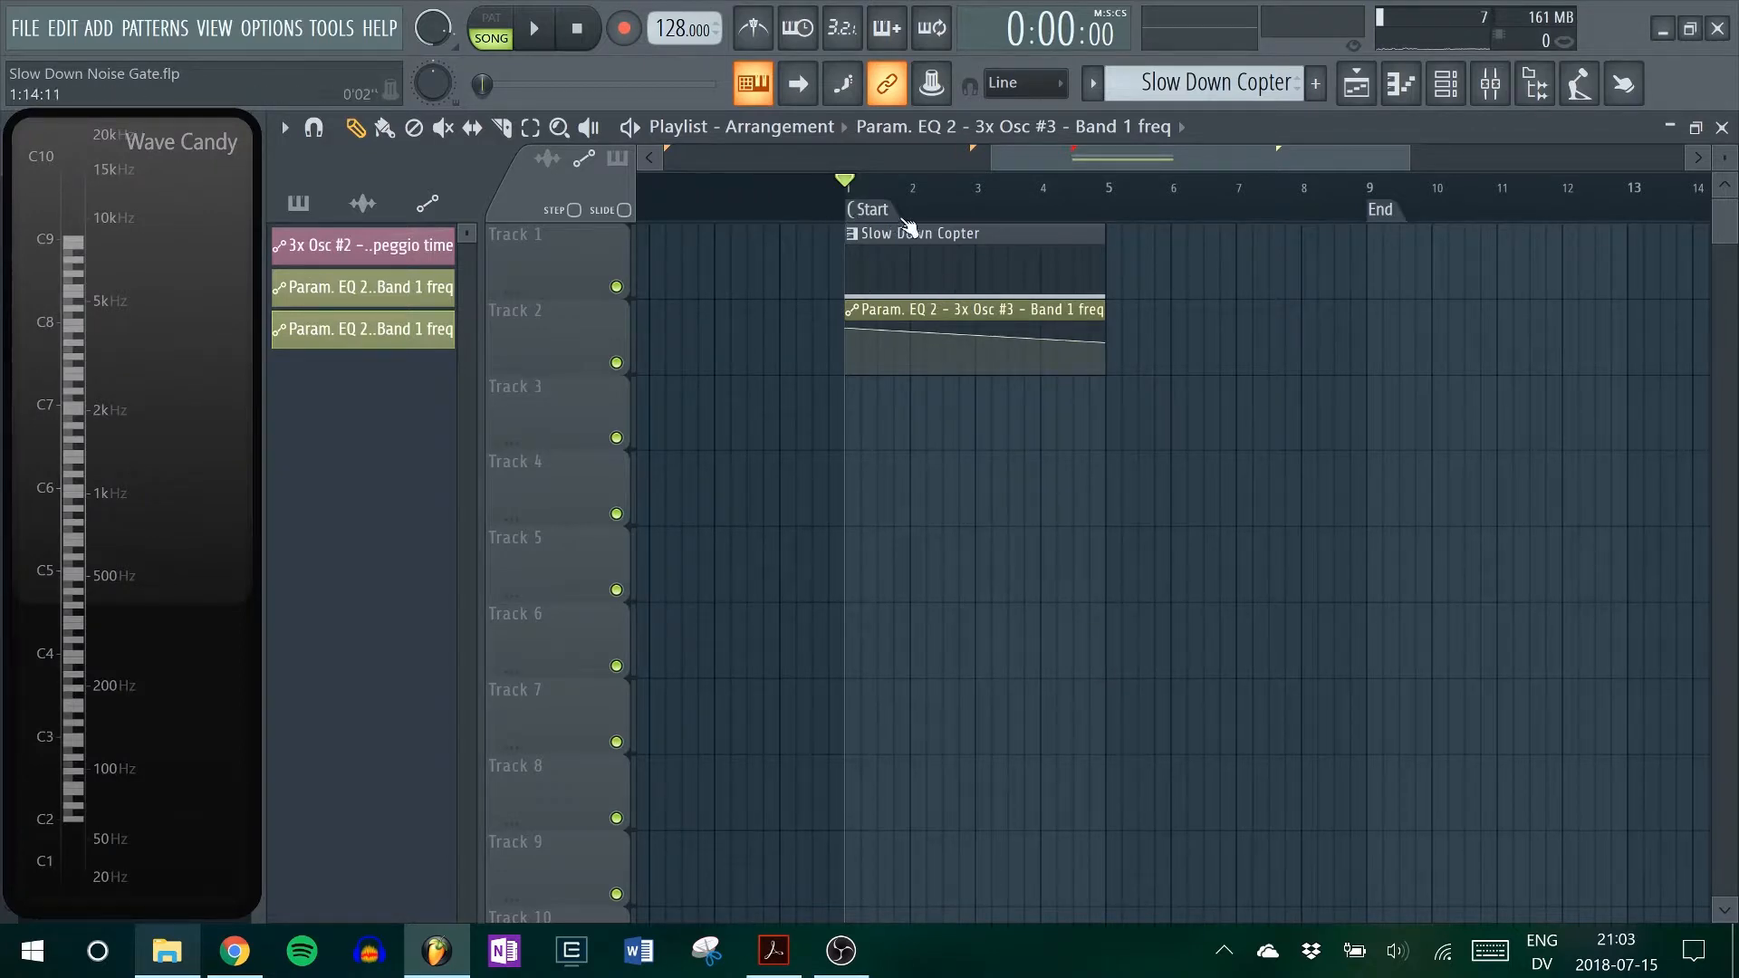
- Position the 3x Osc #3 Parametric EQ 2 window below the playlist clips and play the song to check the band 1 sweep
key(F9)
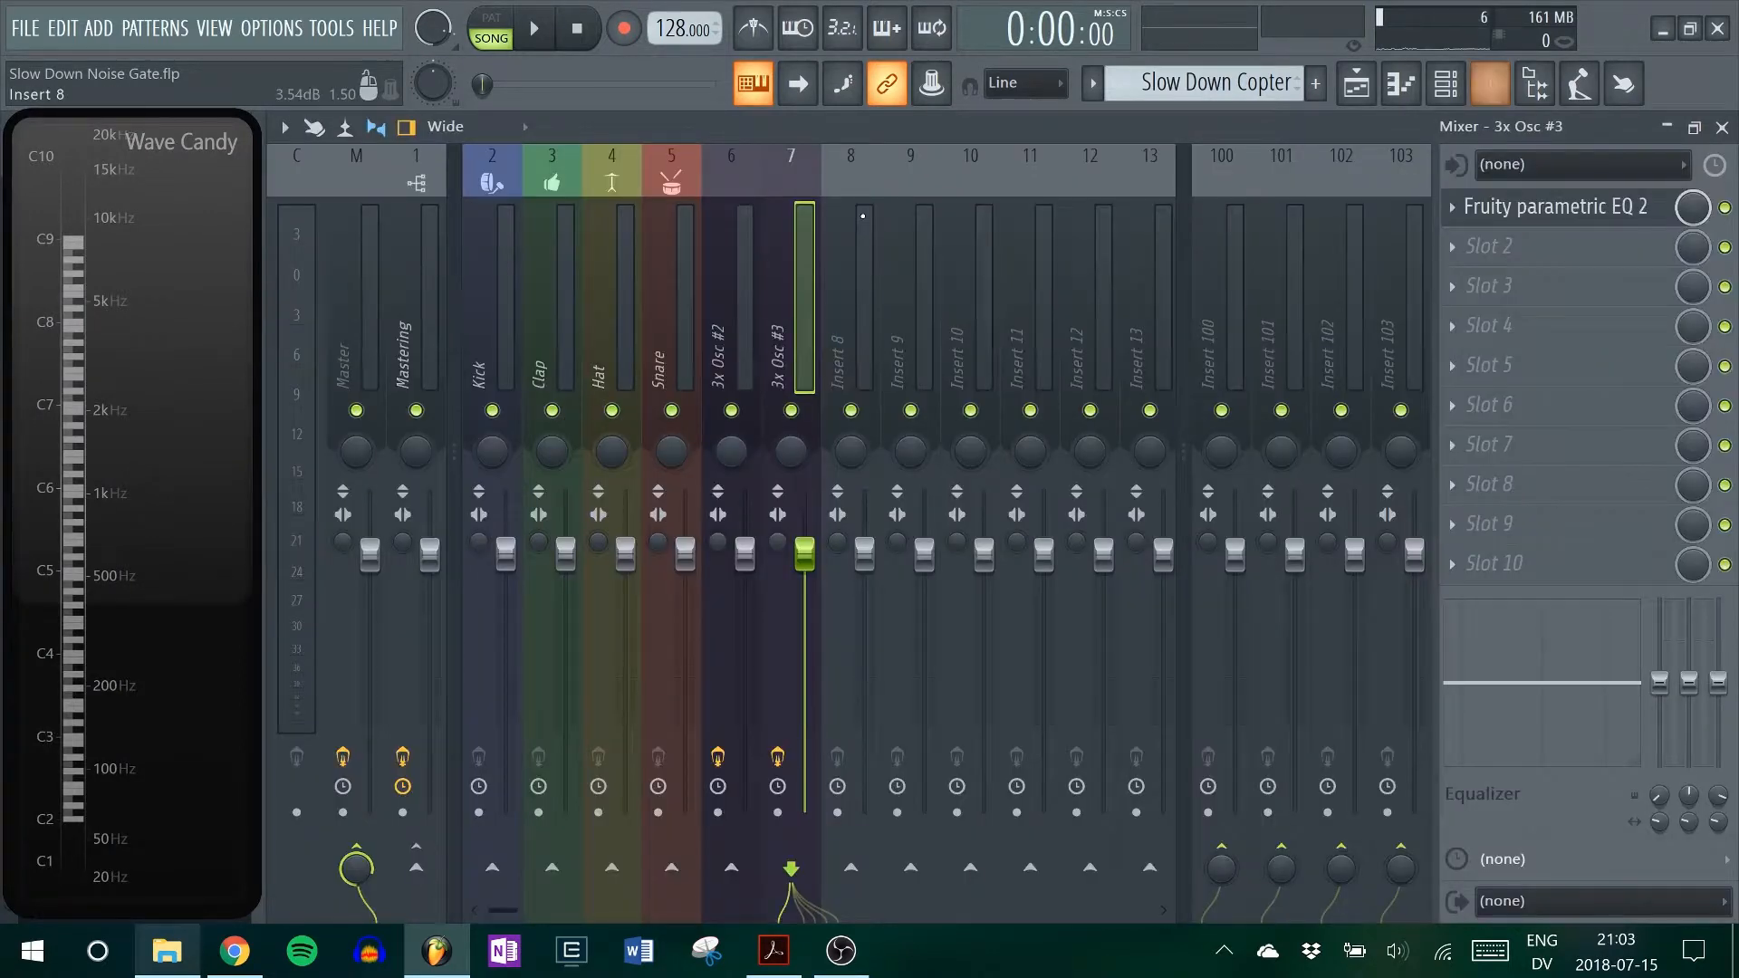
click(1564, 217)
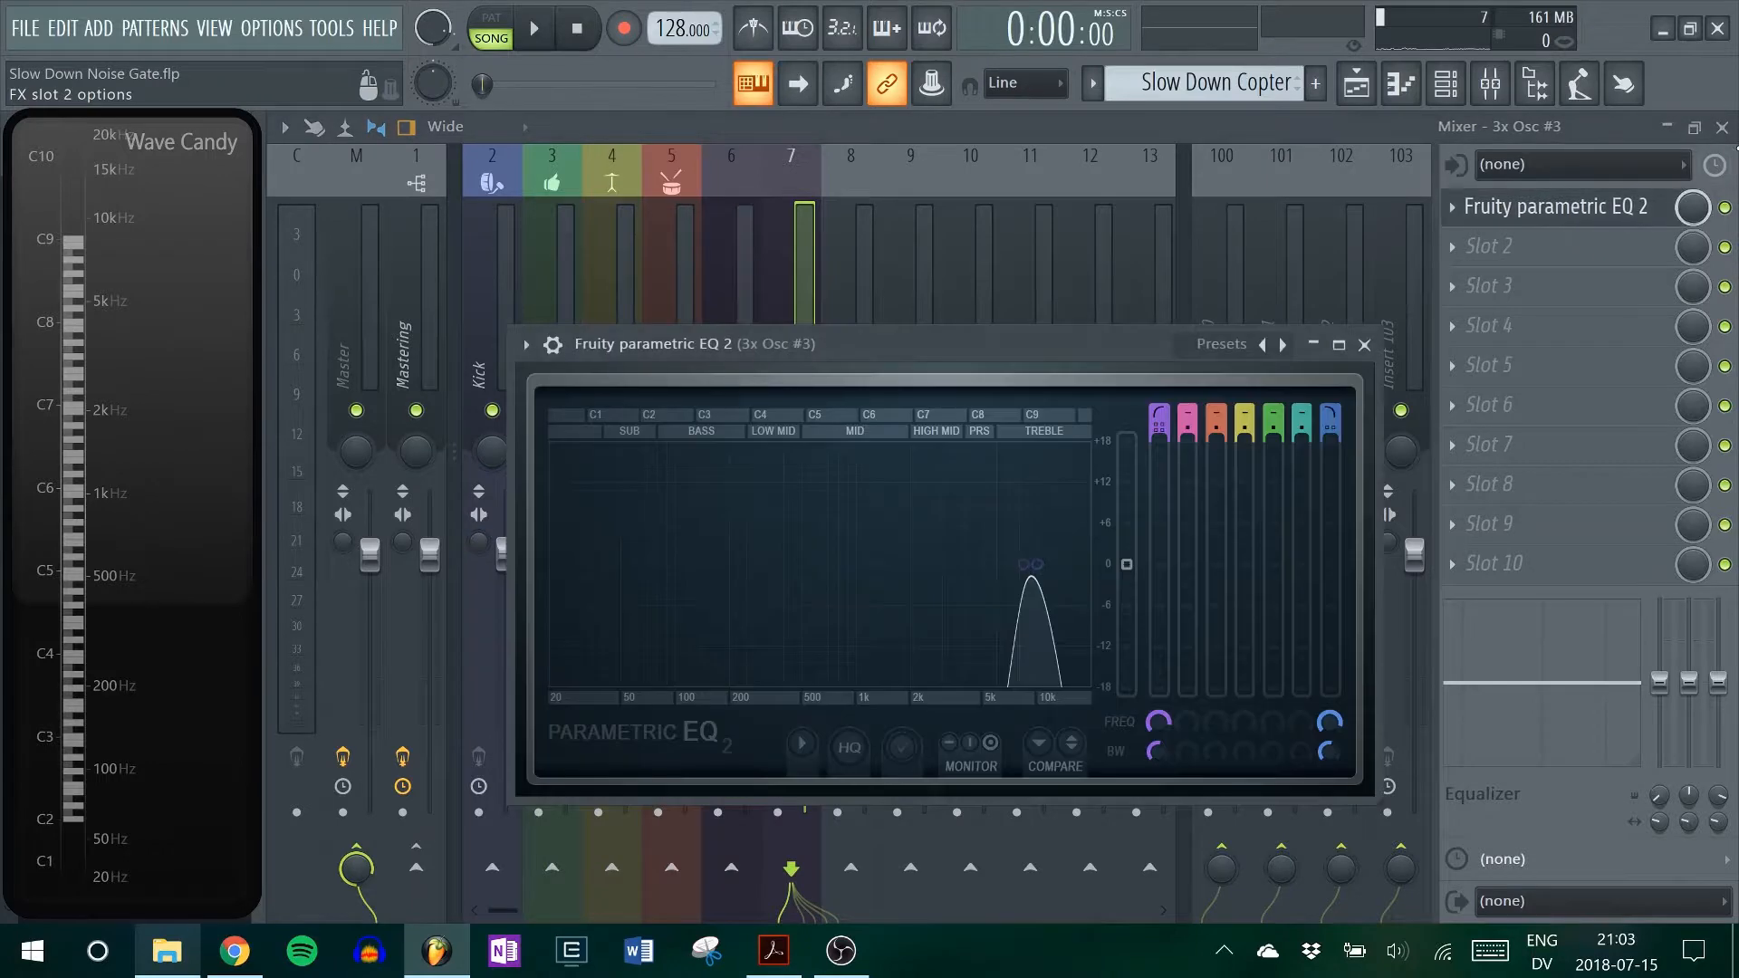
click(1722, 127)
drag(1004, 352, 1203, 459)
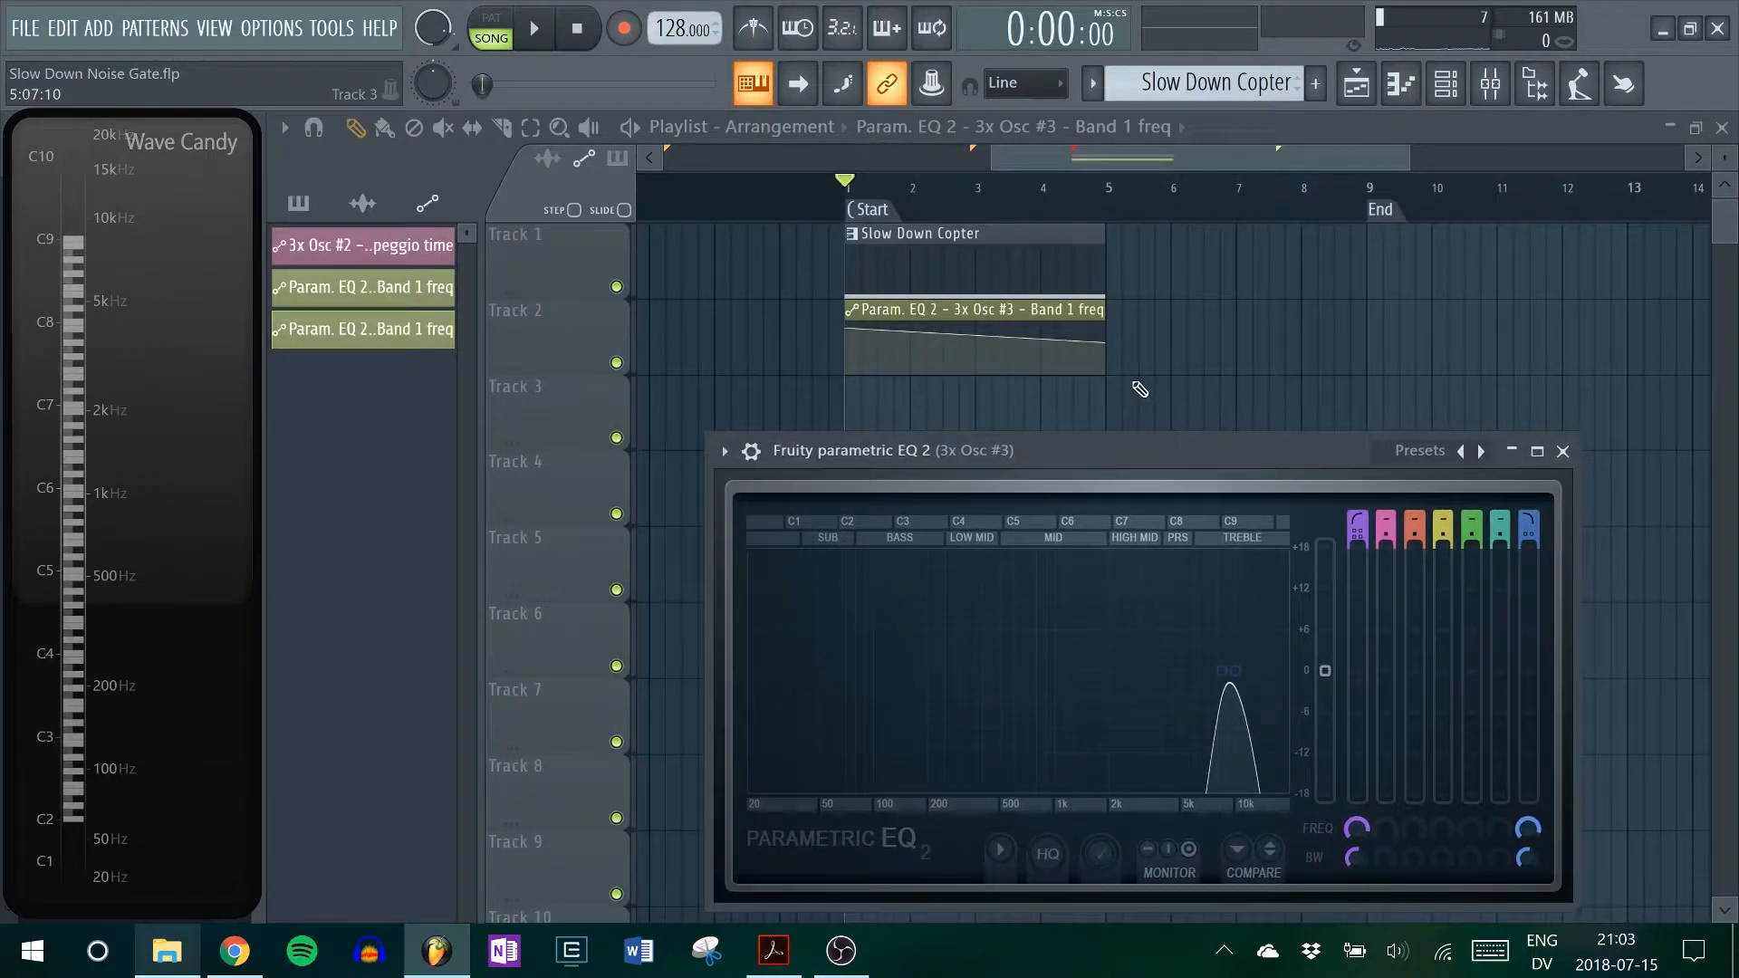
key(space)
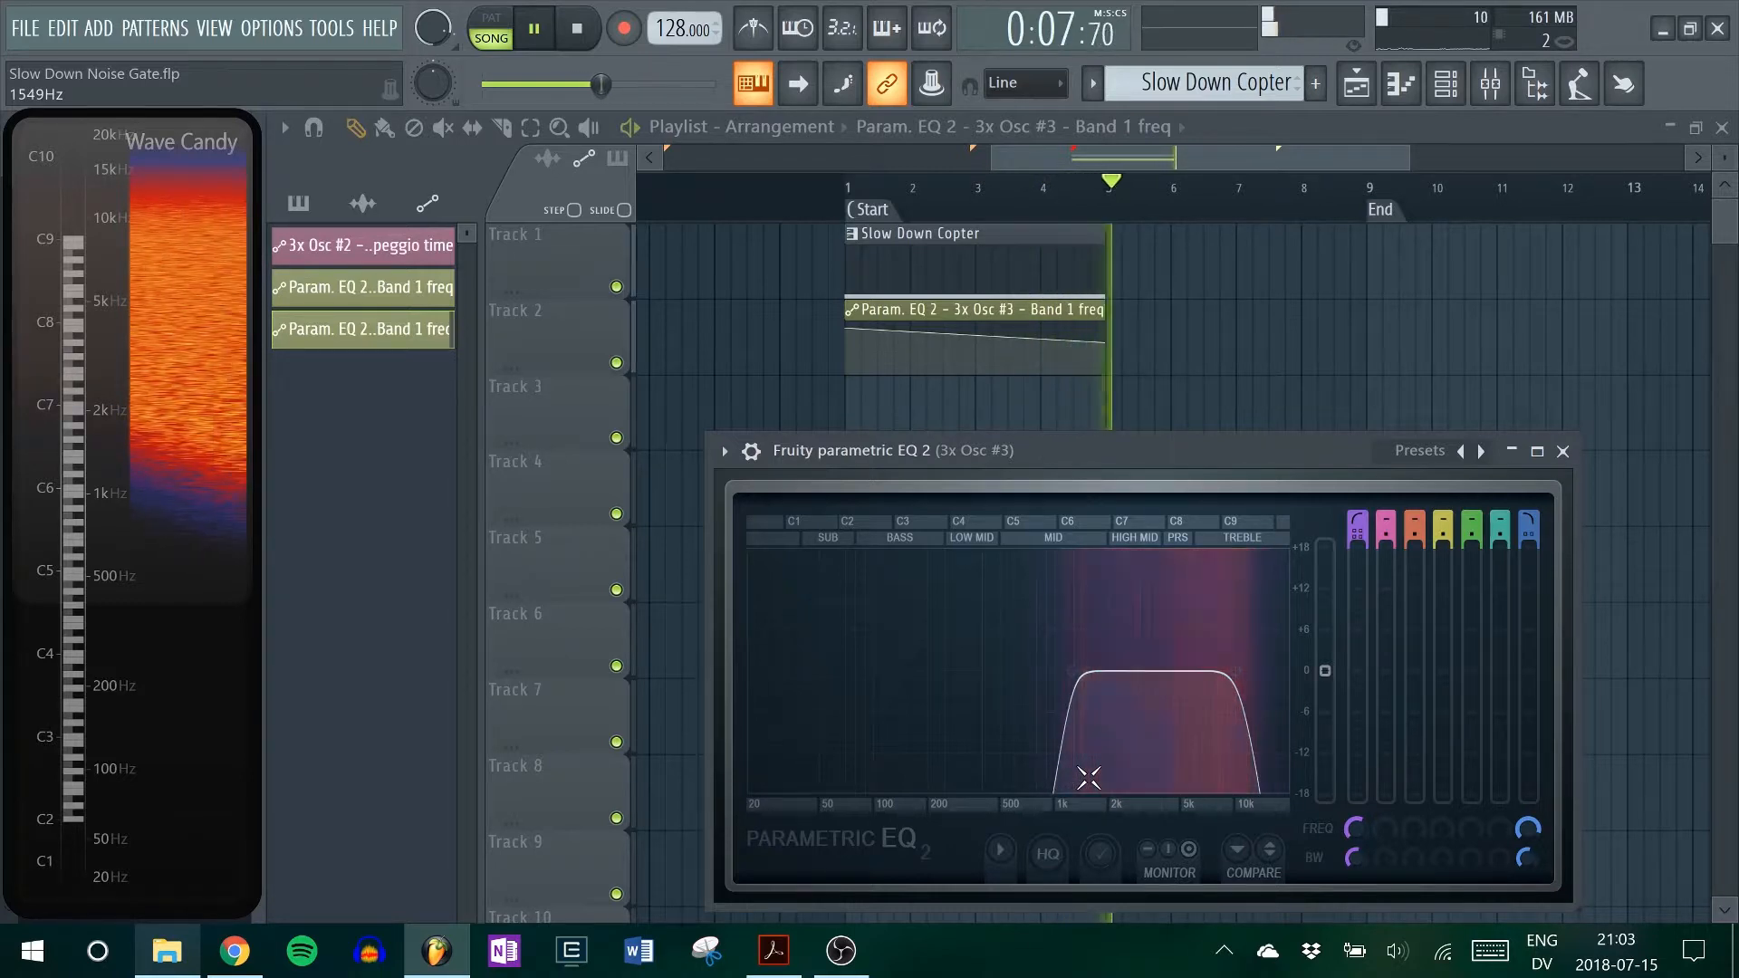
- Bend the band 1 frequency automation clip into a slight downward curve and play the song to check the sweep
key(space)
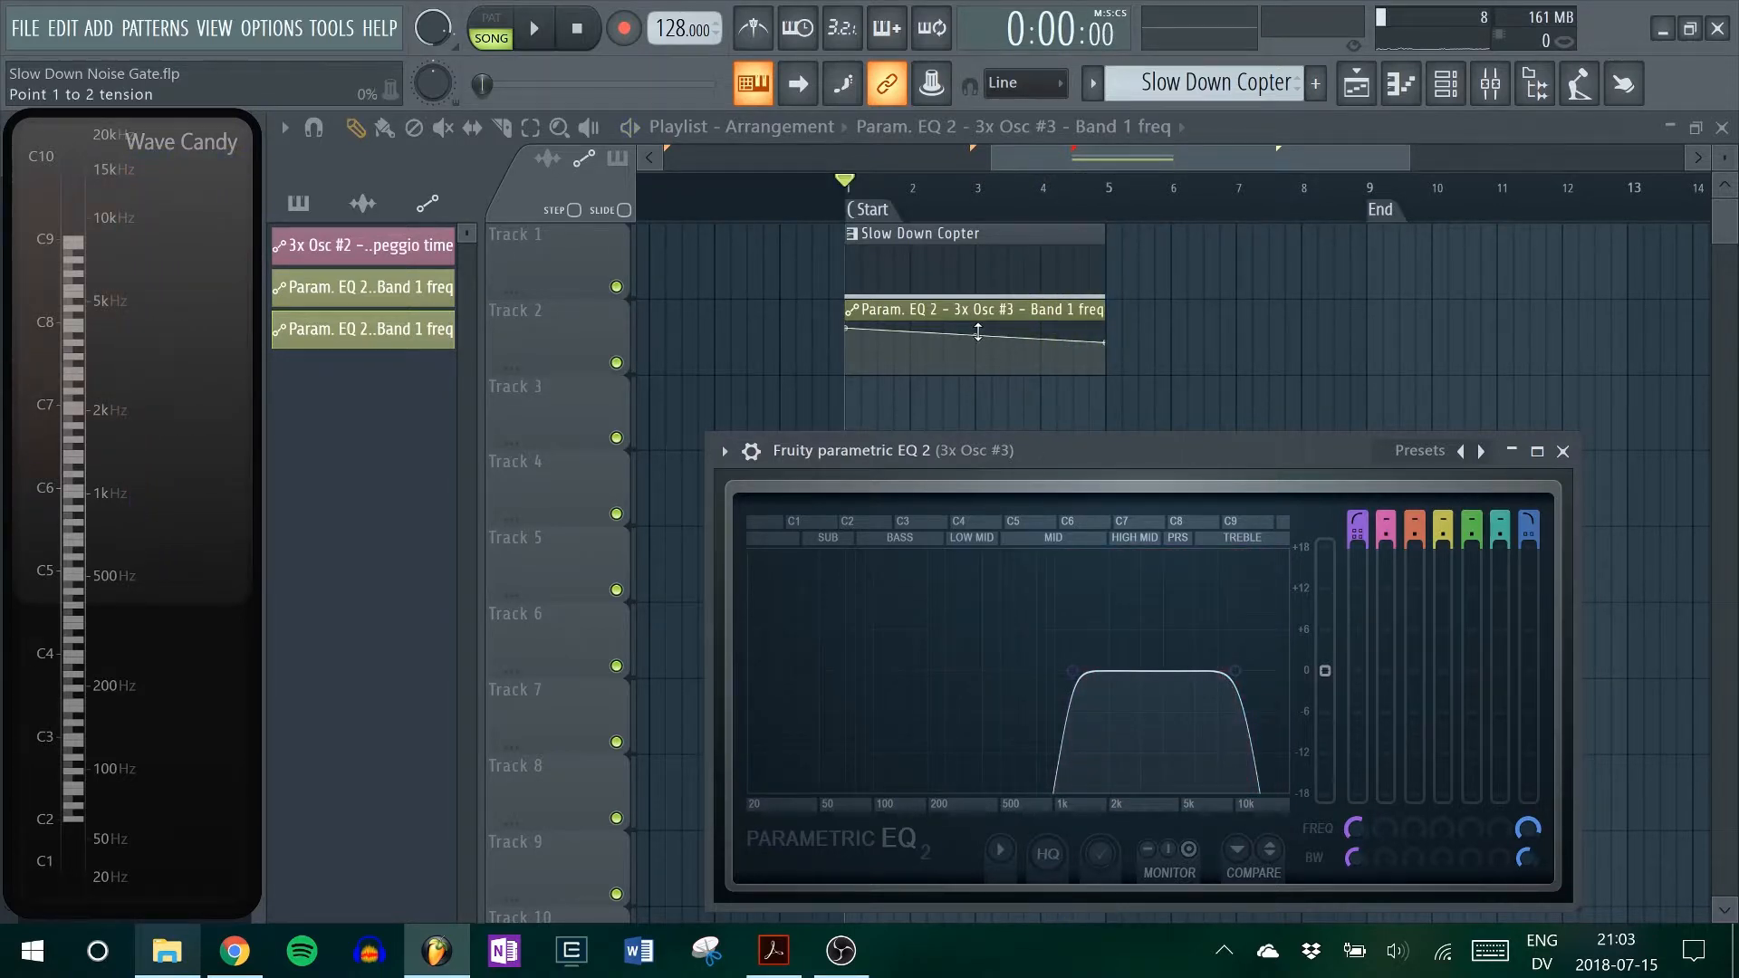
drag(978, 332, 978, 330)
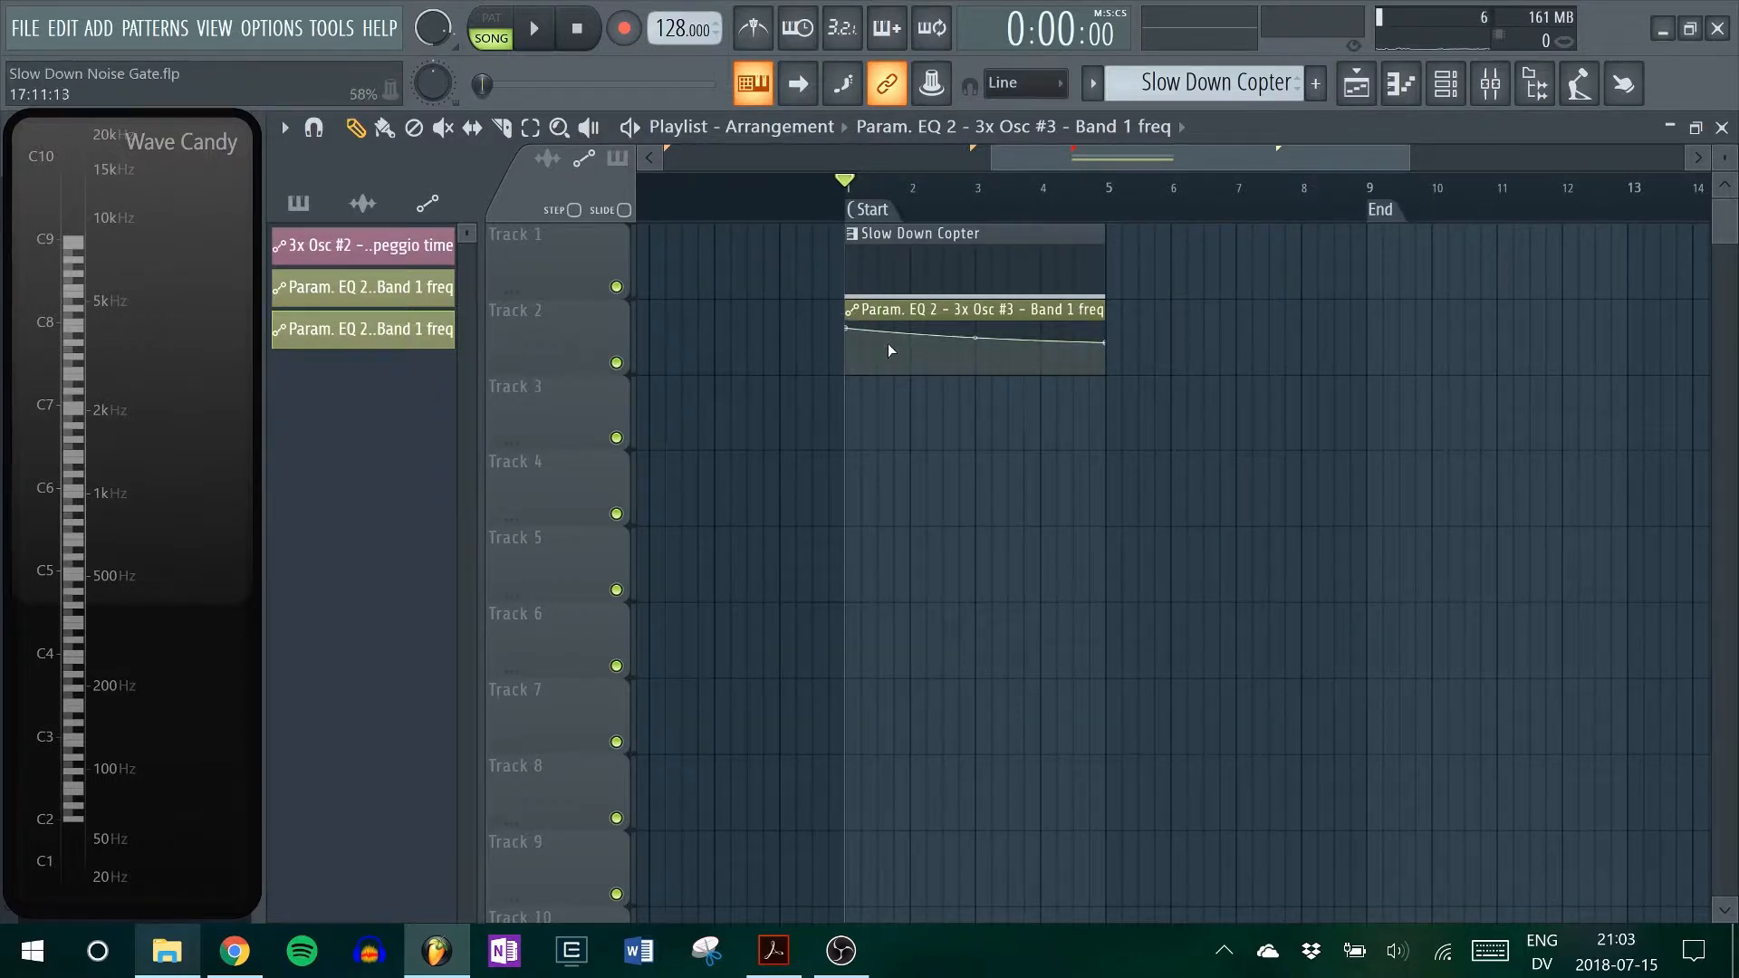
key(space)
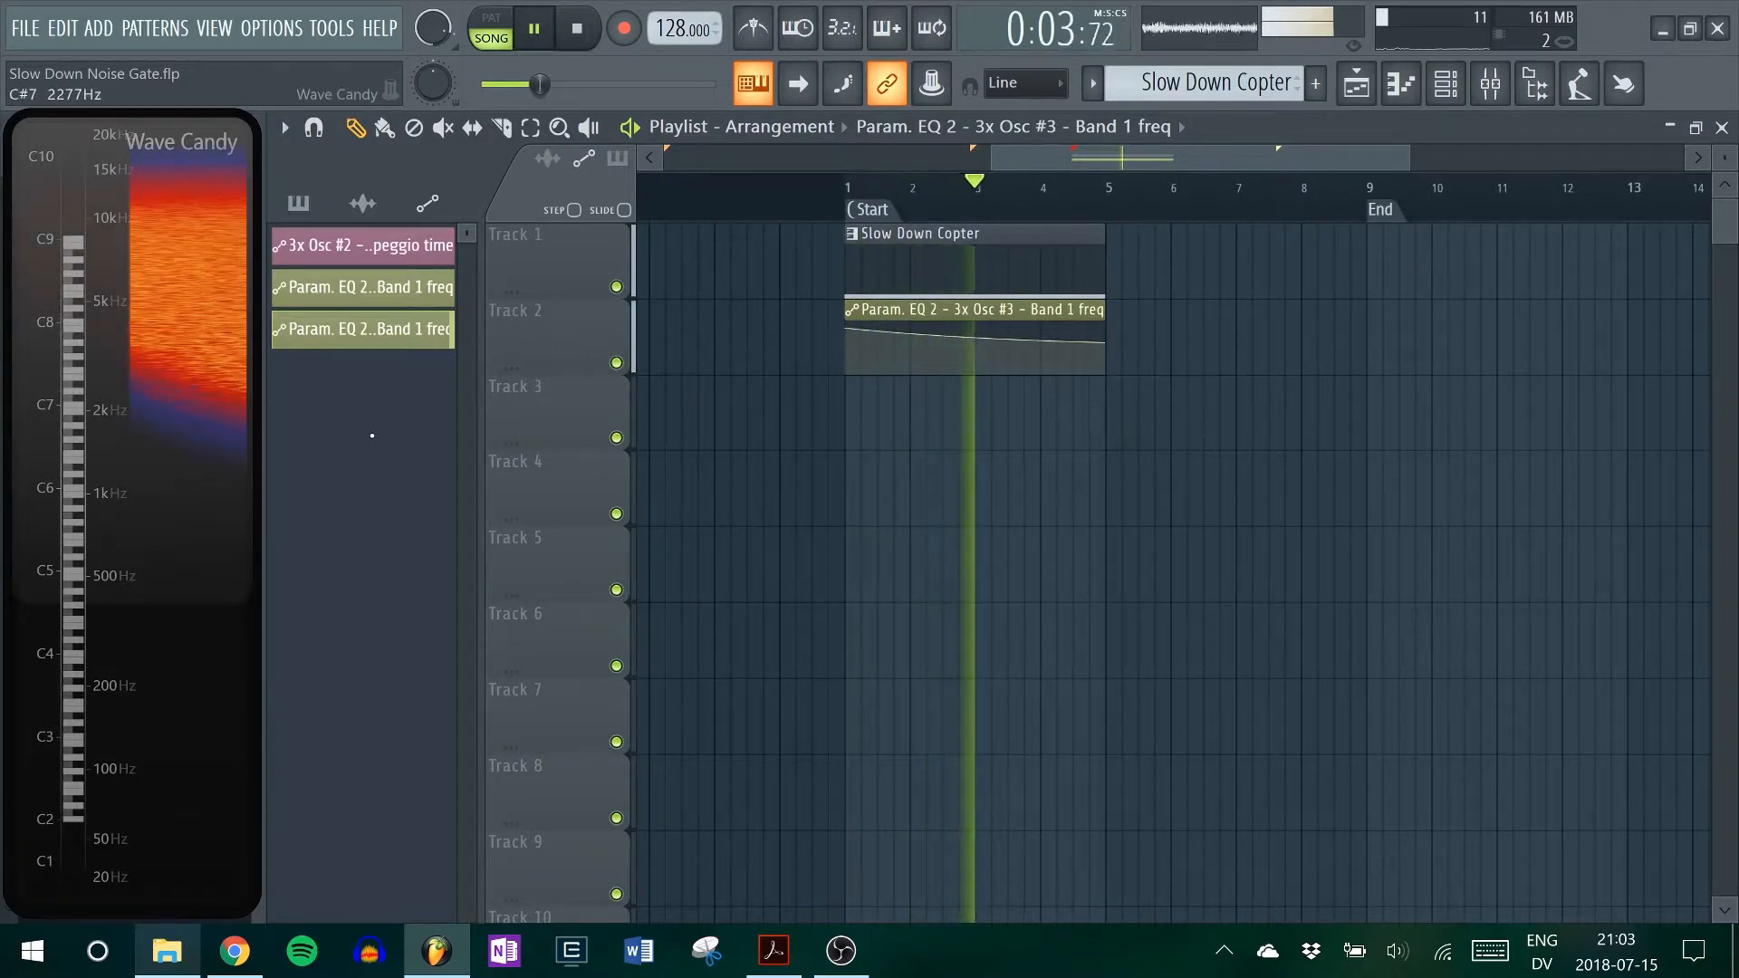
key(space)
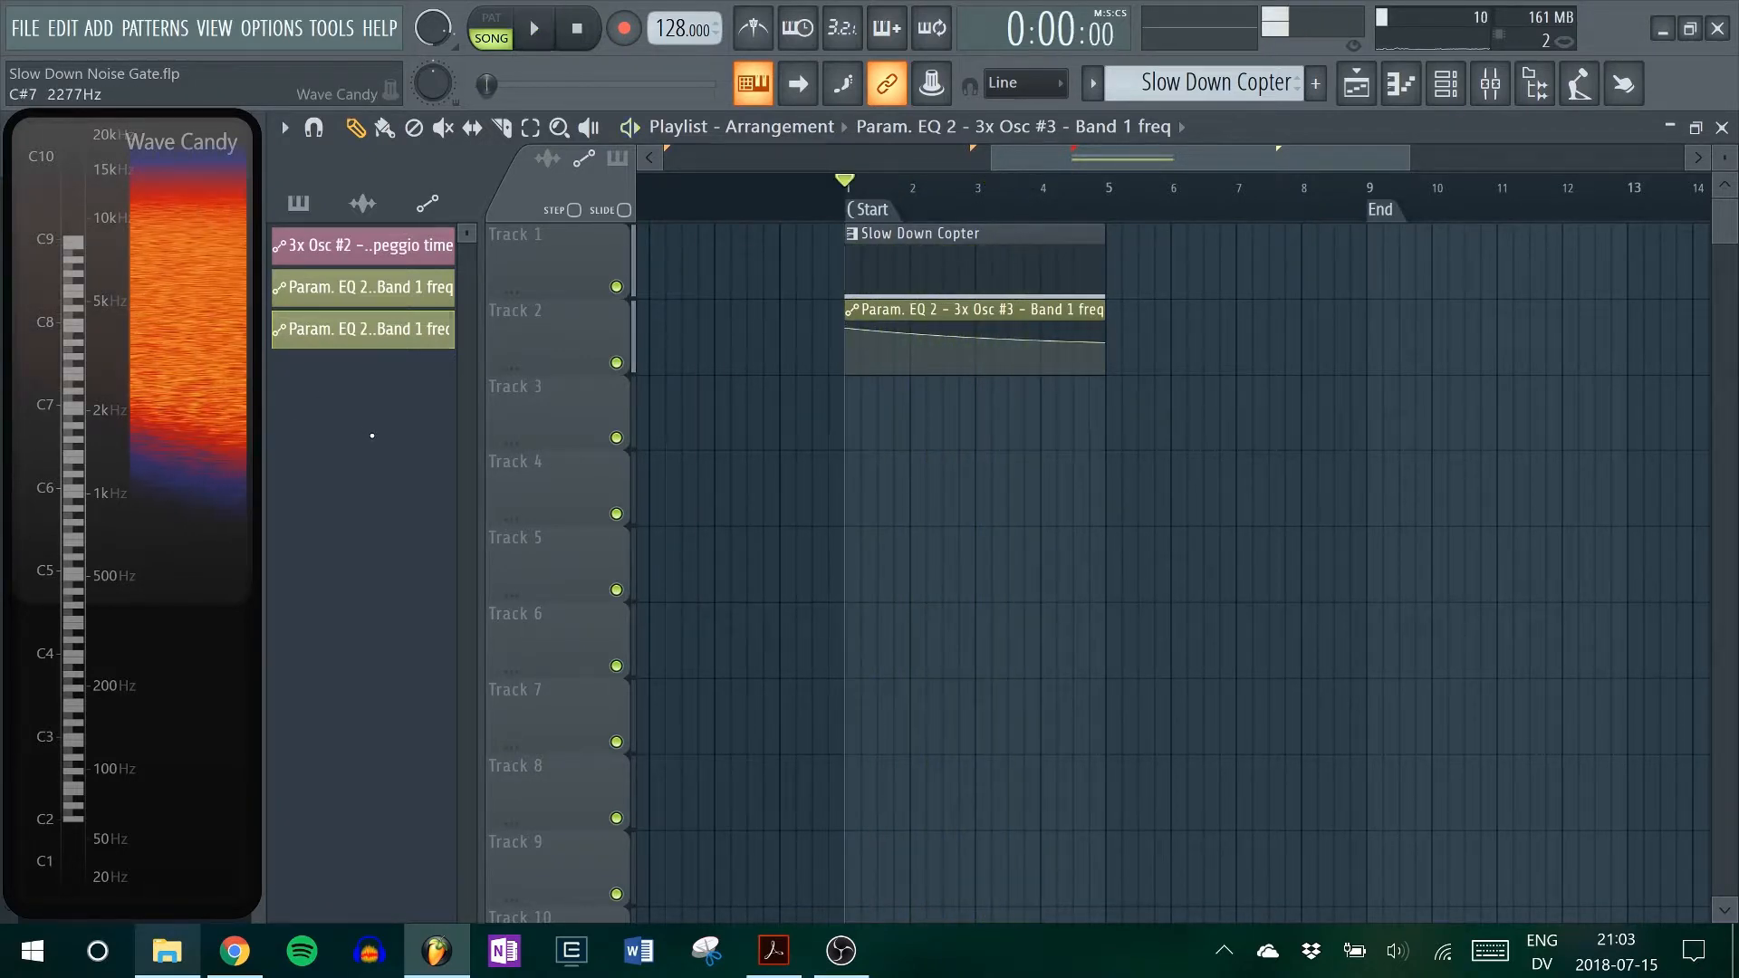
- Set the snap to 1/6 step in the 3x Osc #3 piano roll and shorten the long C5 note to 0:00:08
double_click(903, 273)
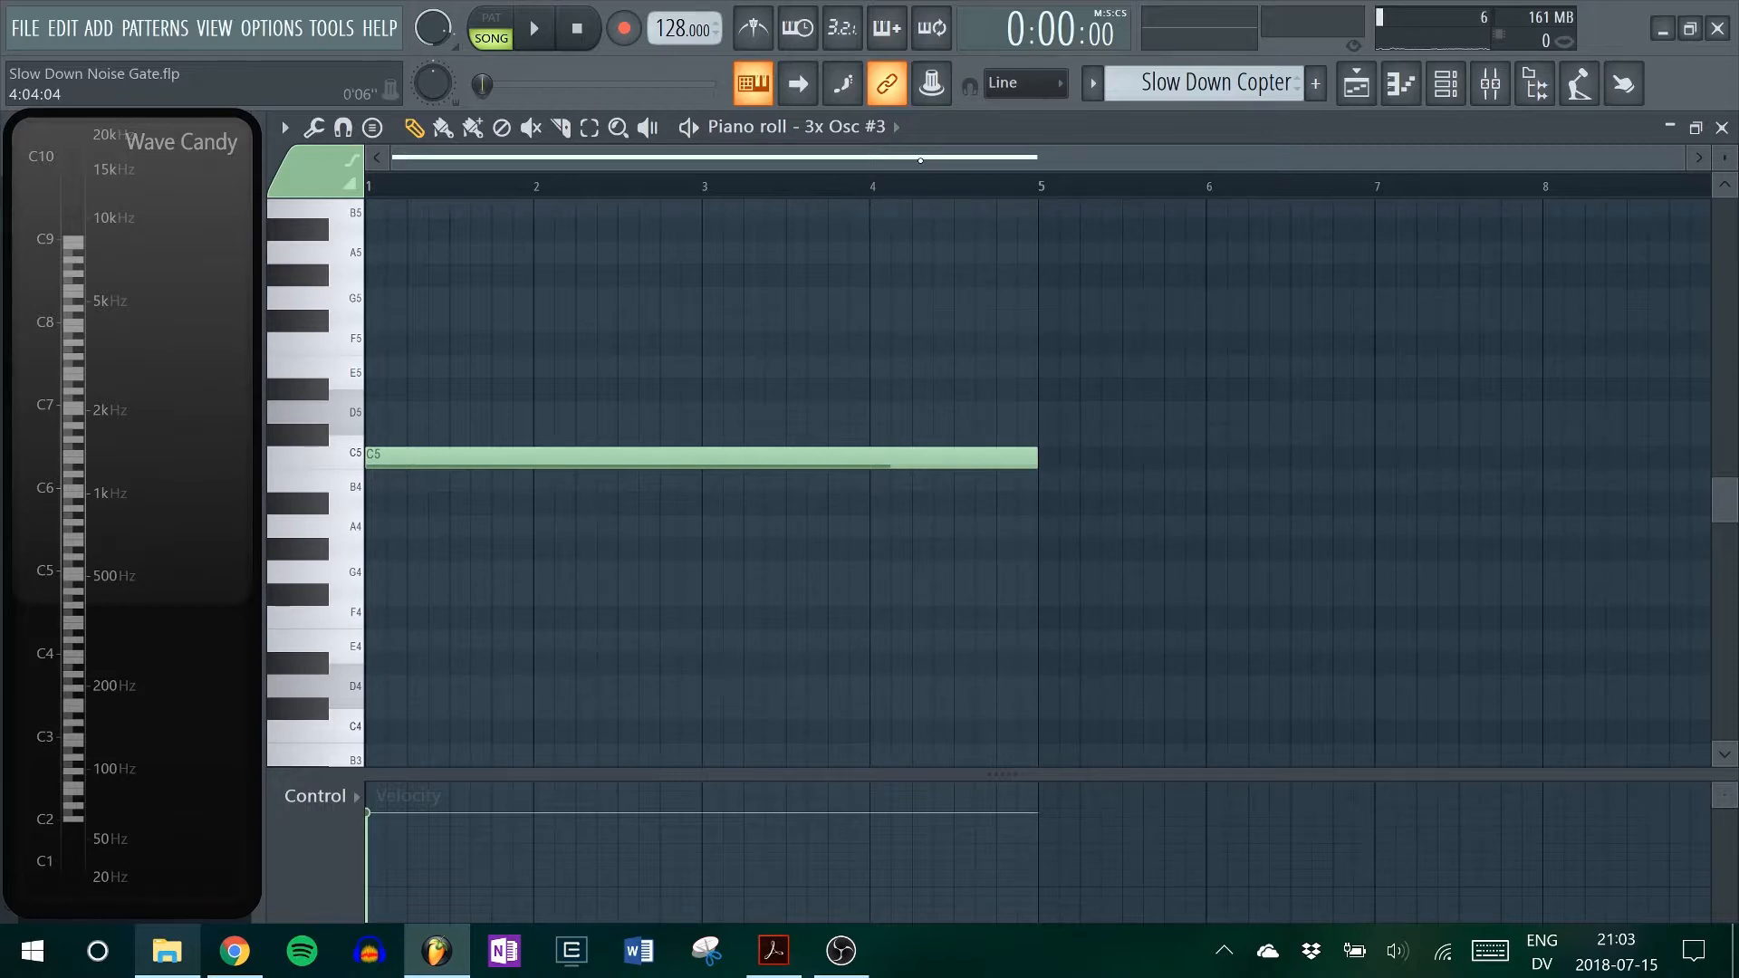
drag(920, 161, 803, 162)
click(1019, 83)
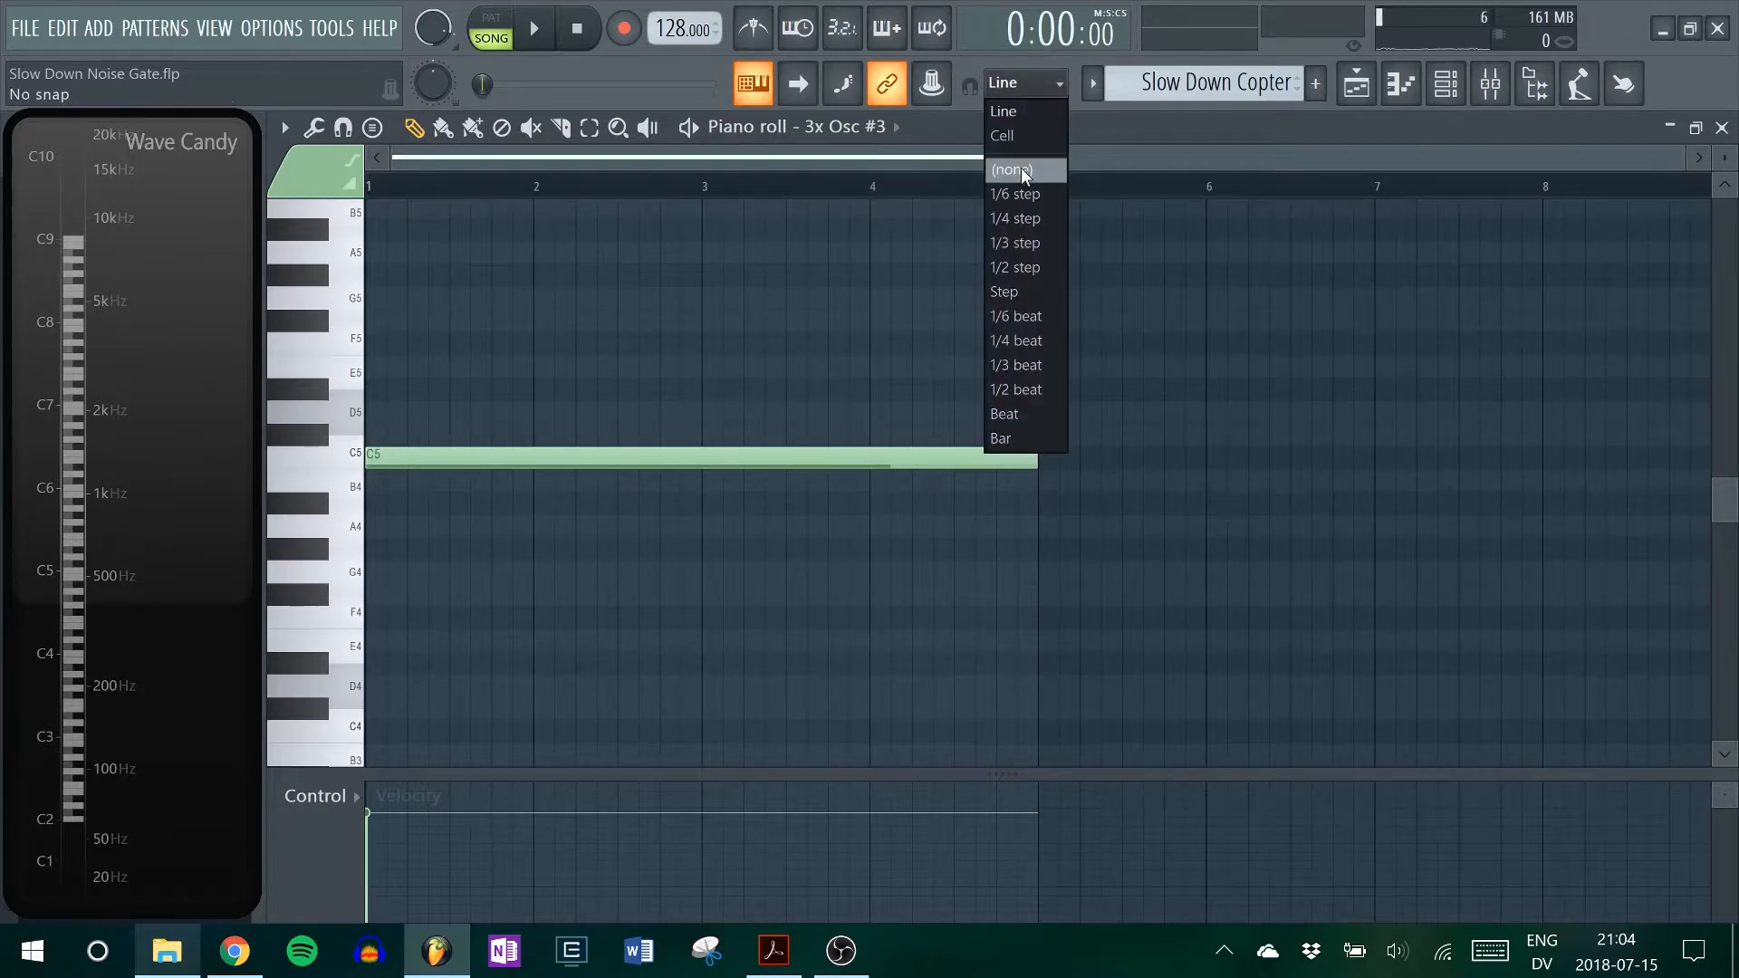
click(1040, 203)
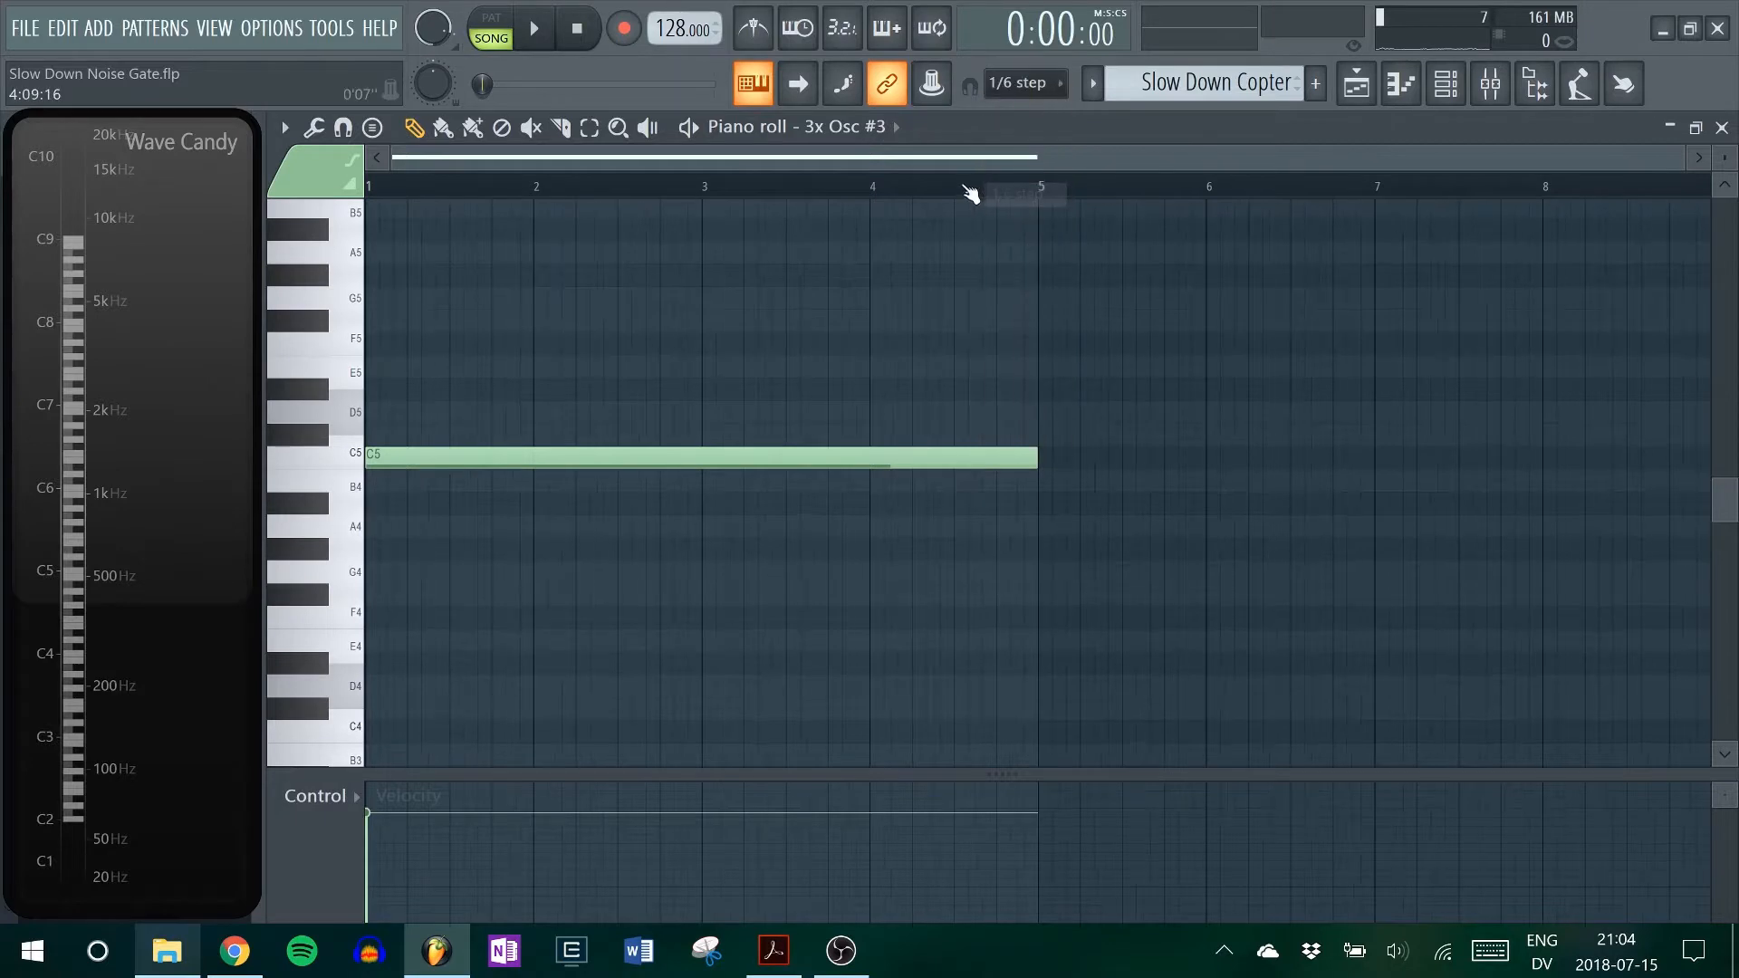
scroll(970, 186, up, 3)
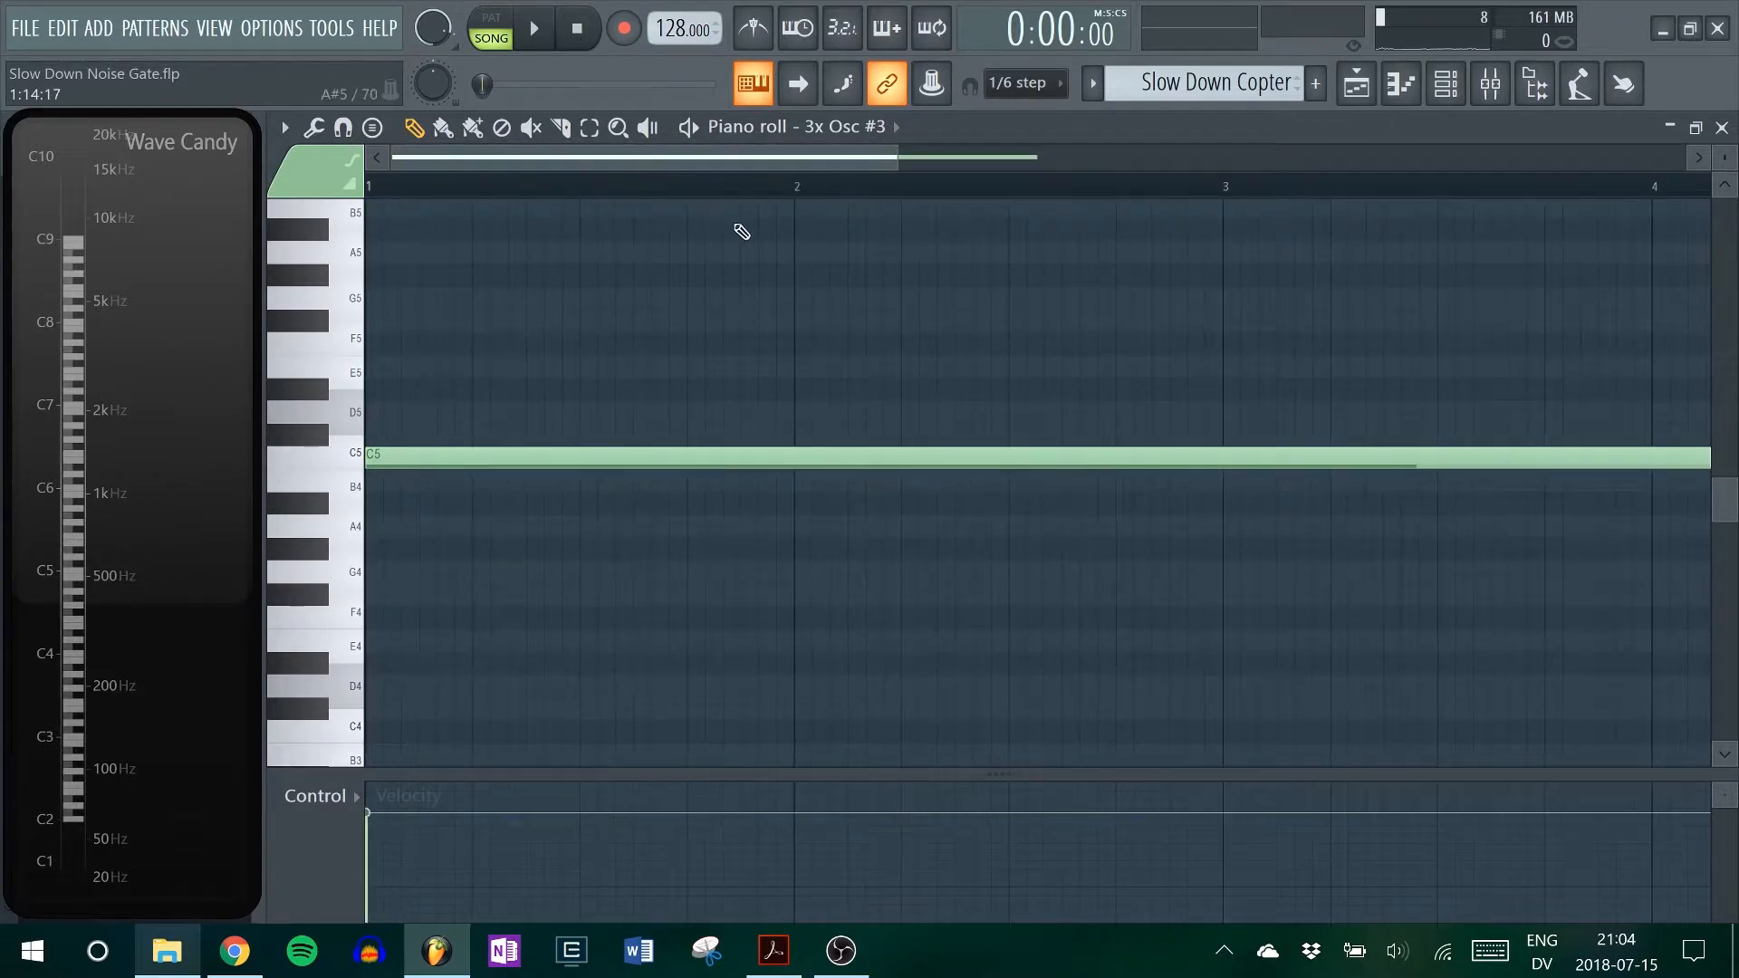
scroll(1139, 192, down, 1)
drag(1569, 452, 384, 461)
scroll(980, 189, up, 2)
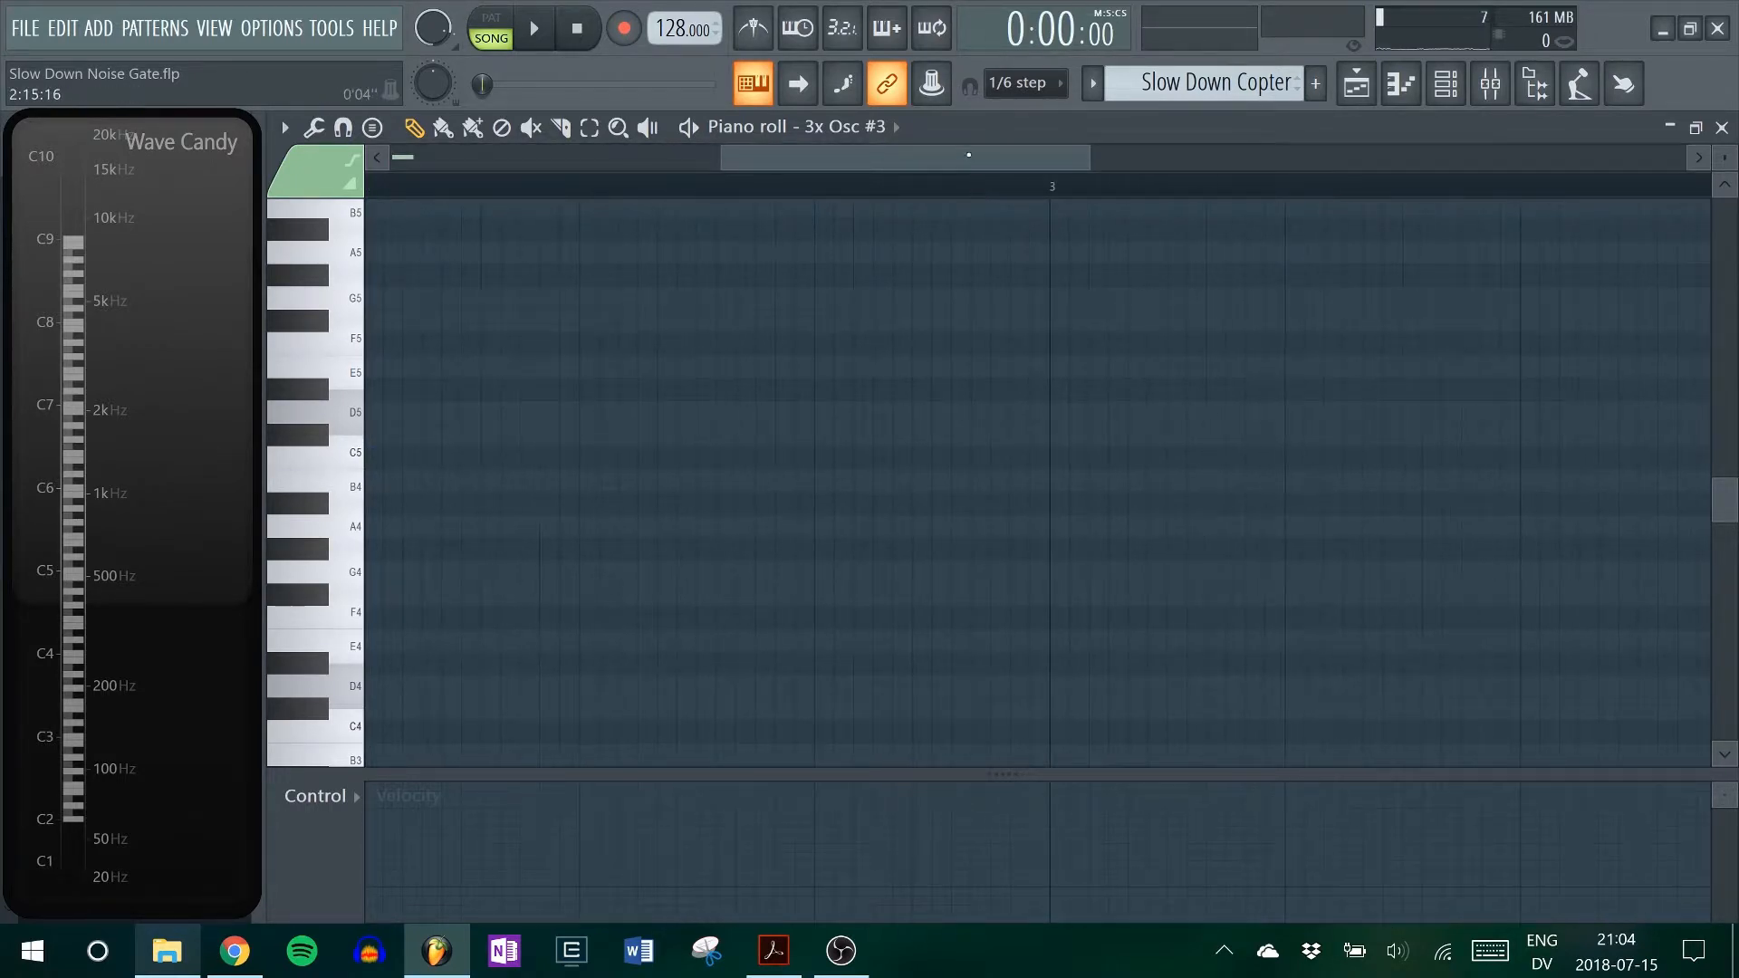
scroll(435, 221, left, 4)
drag(437, 460, 385, 459)
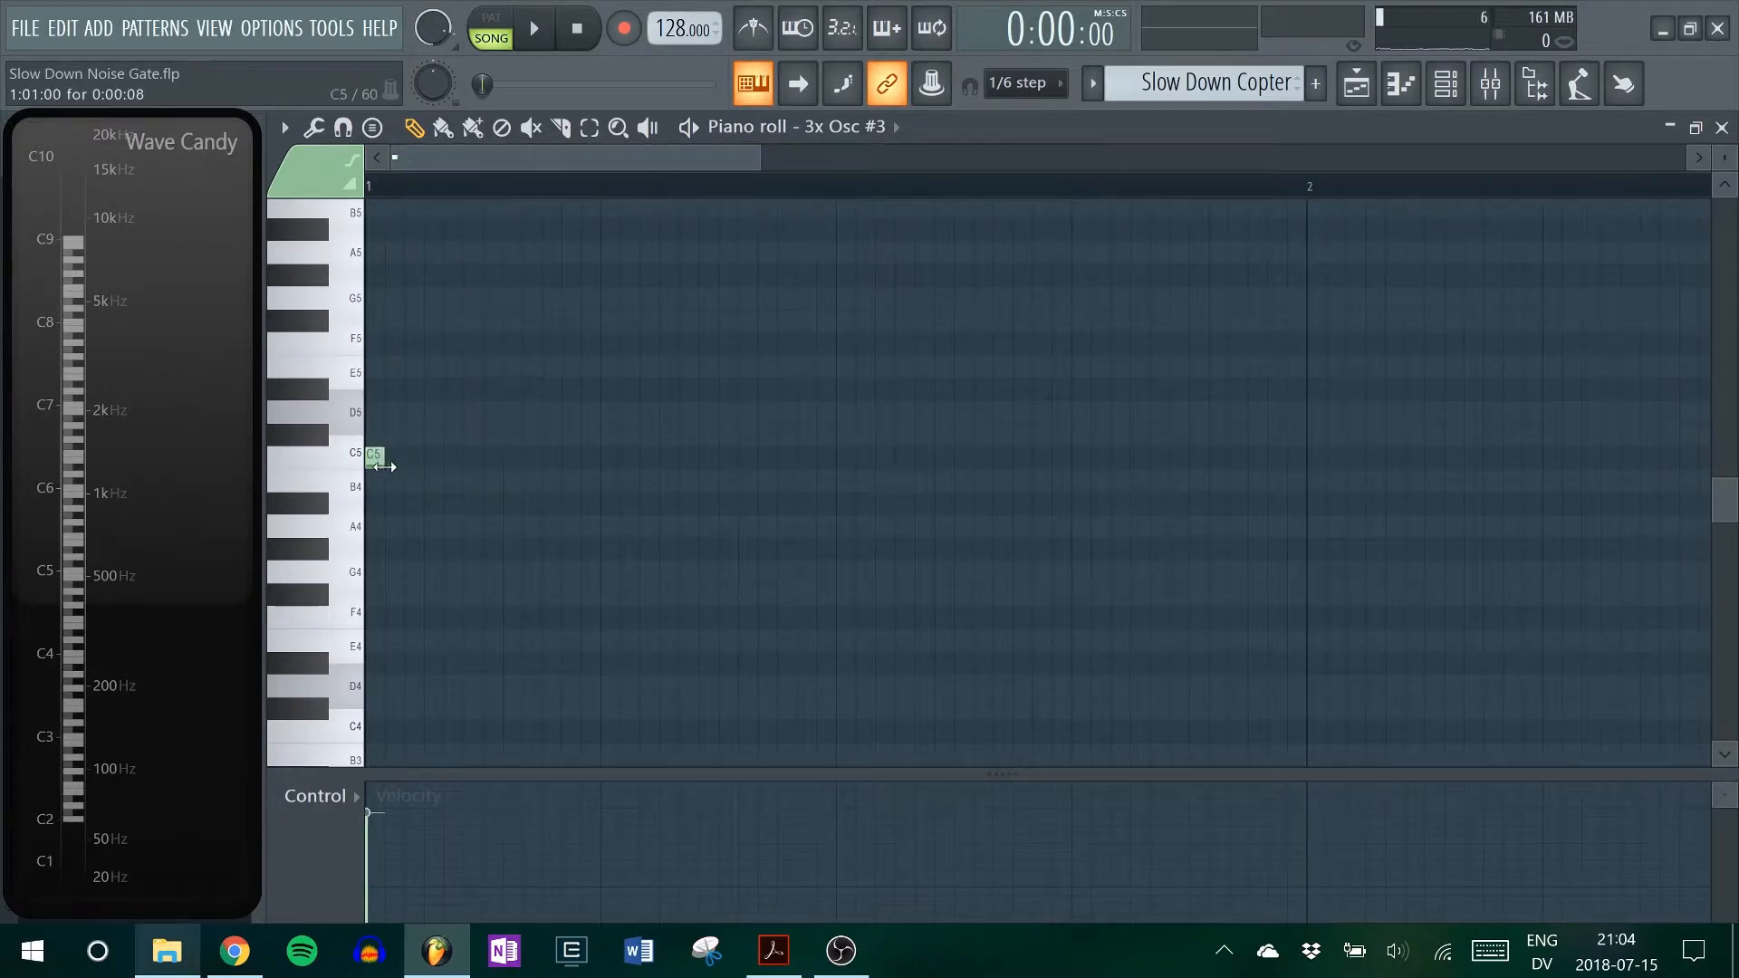
- Add three more C5 notes with widening gaps after the first, making the last two 0:00:16 long
click(410, 460)
click(449, 460)
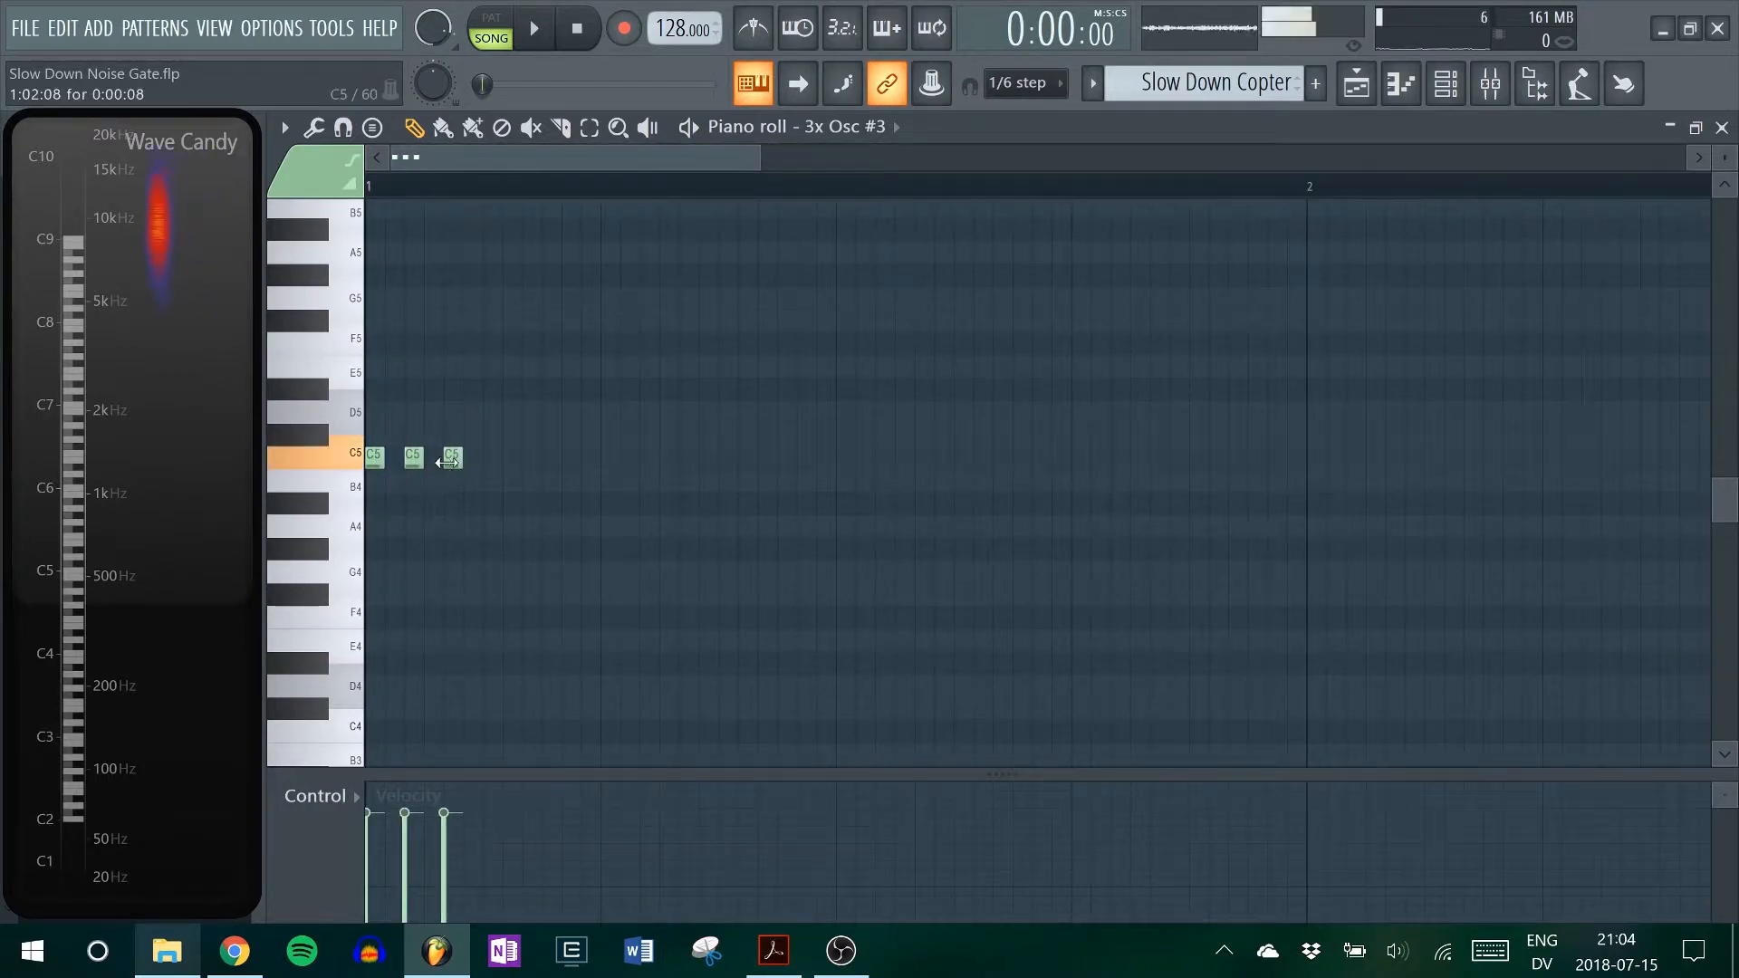
drag(462, 460, 482, 460)
click(513, 460)
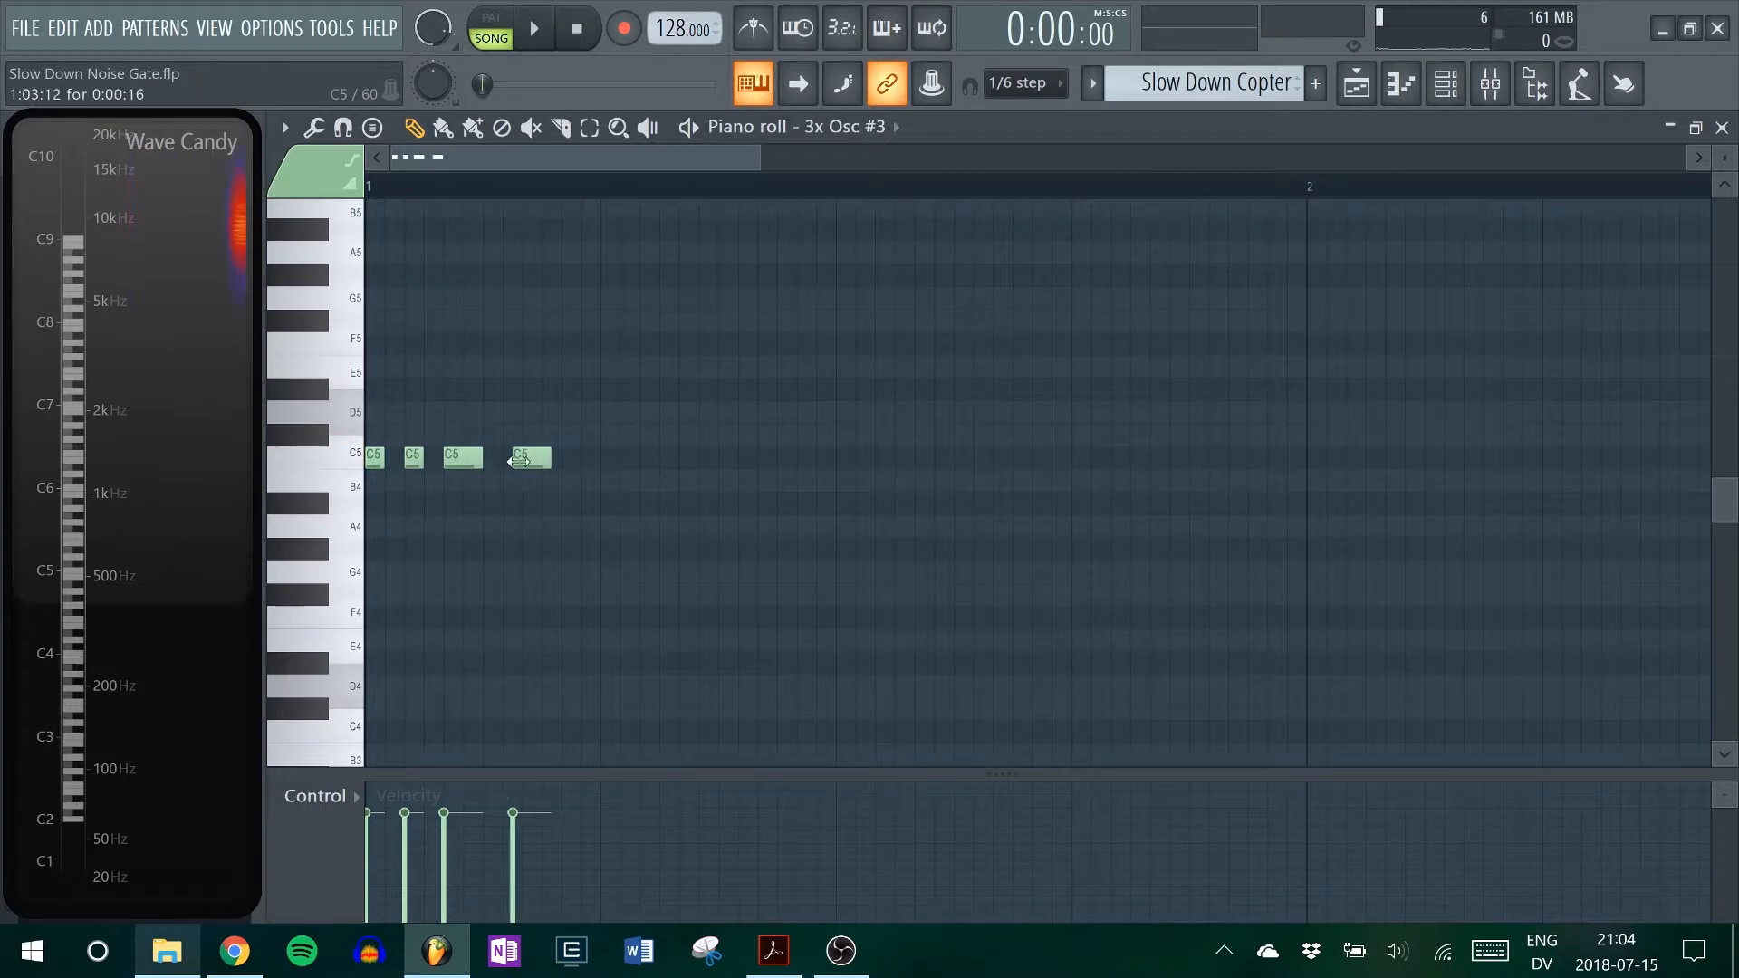
right_click(532, 460)
click(528, 460)
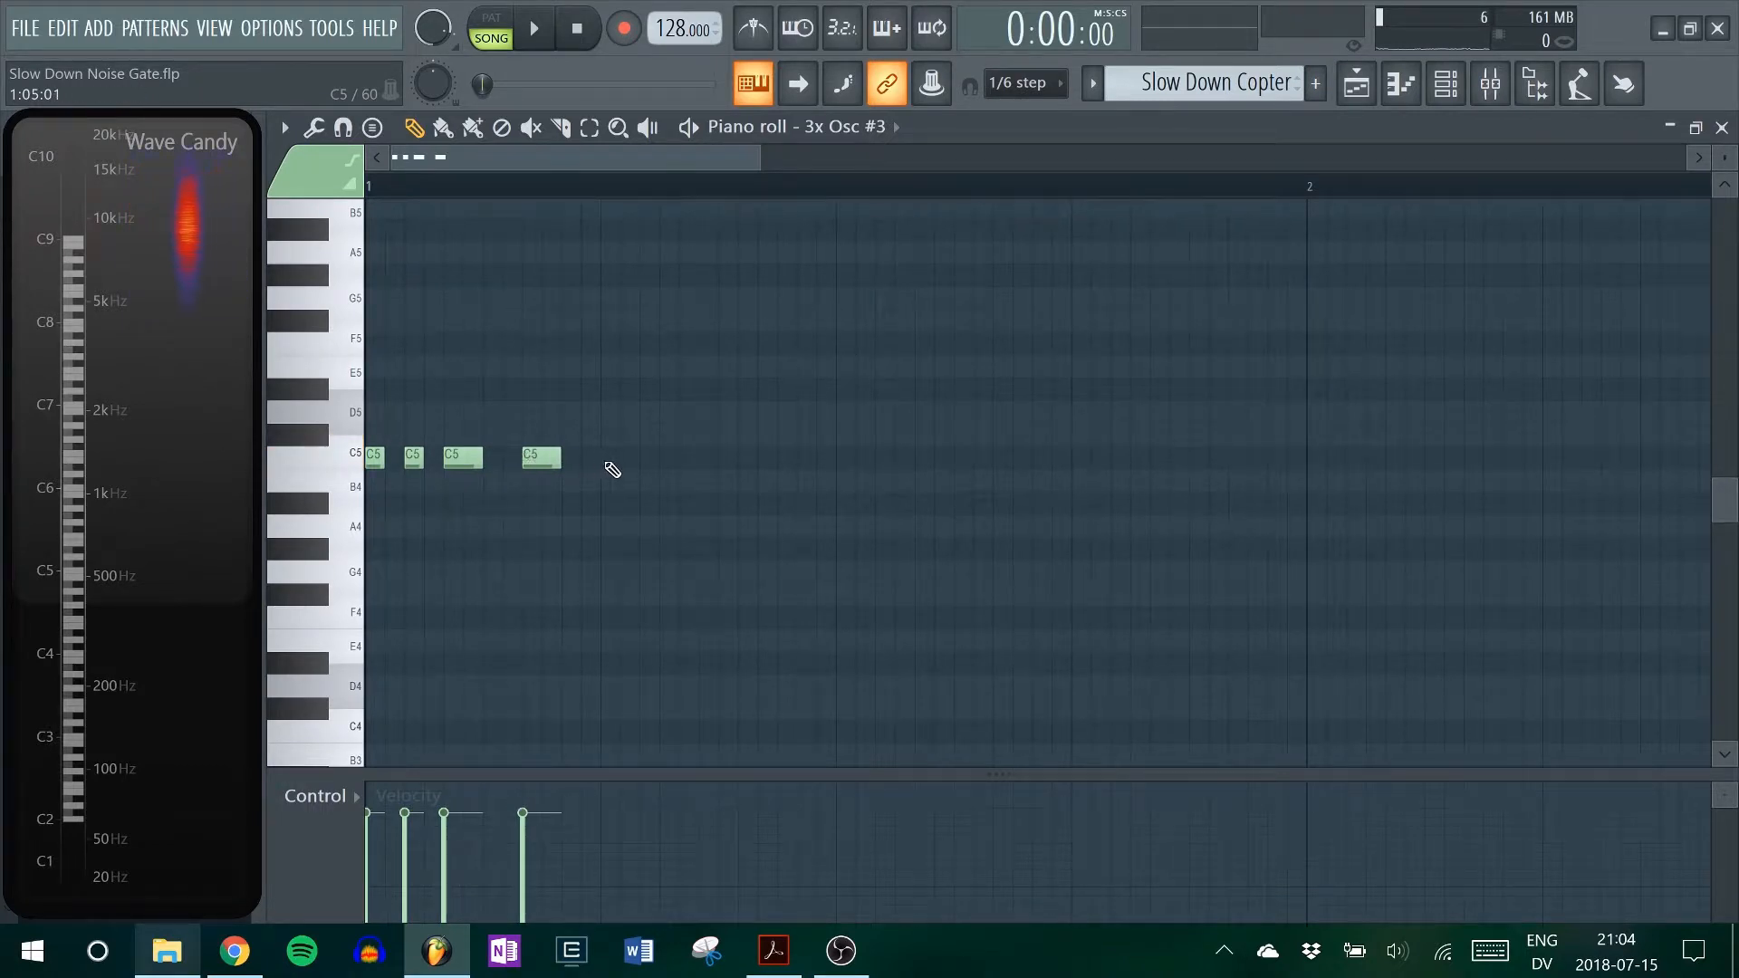
- Extend the C5 row with a fifth and a sixth note, each 0:01:00 long, starting at 1:05:00
scroll(609, 466, up, 3)
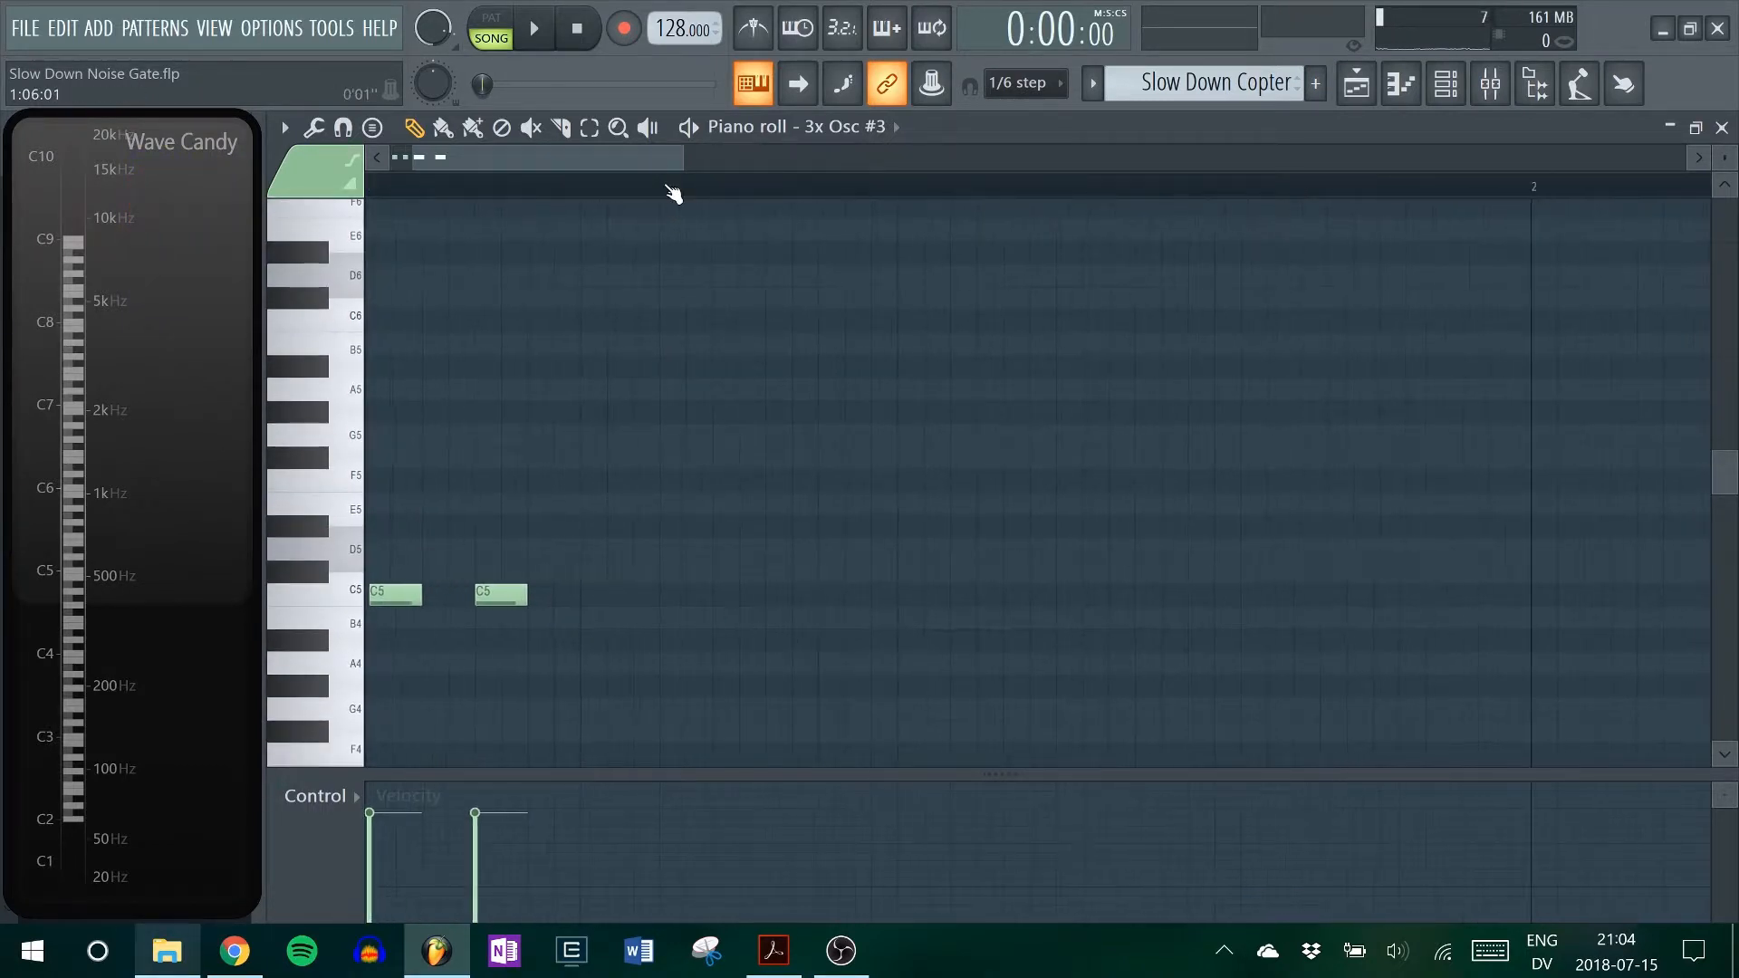
scroll(673, 193, up, 3)
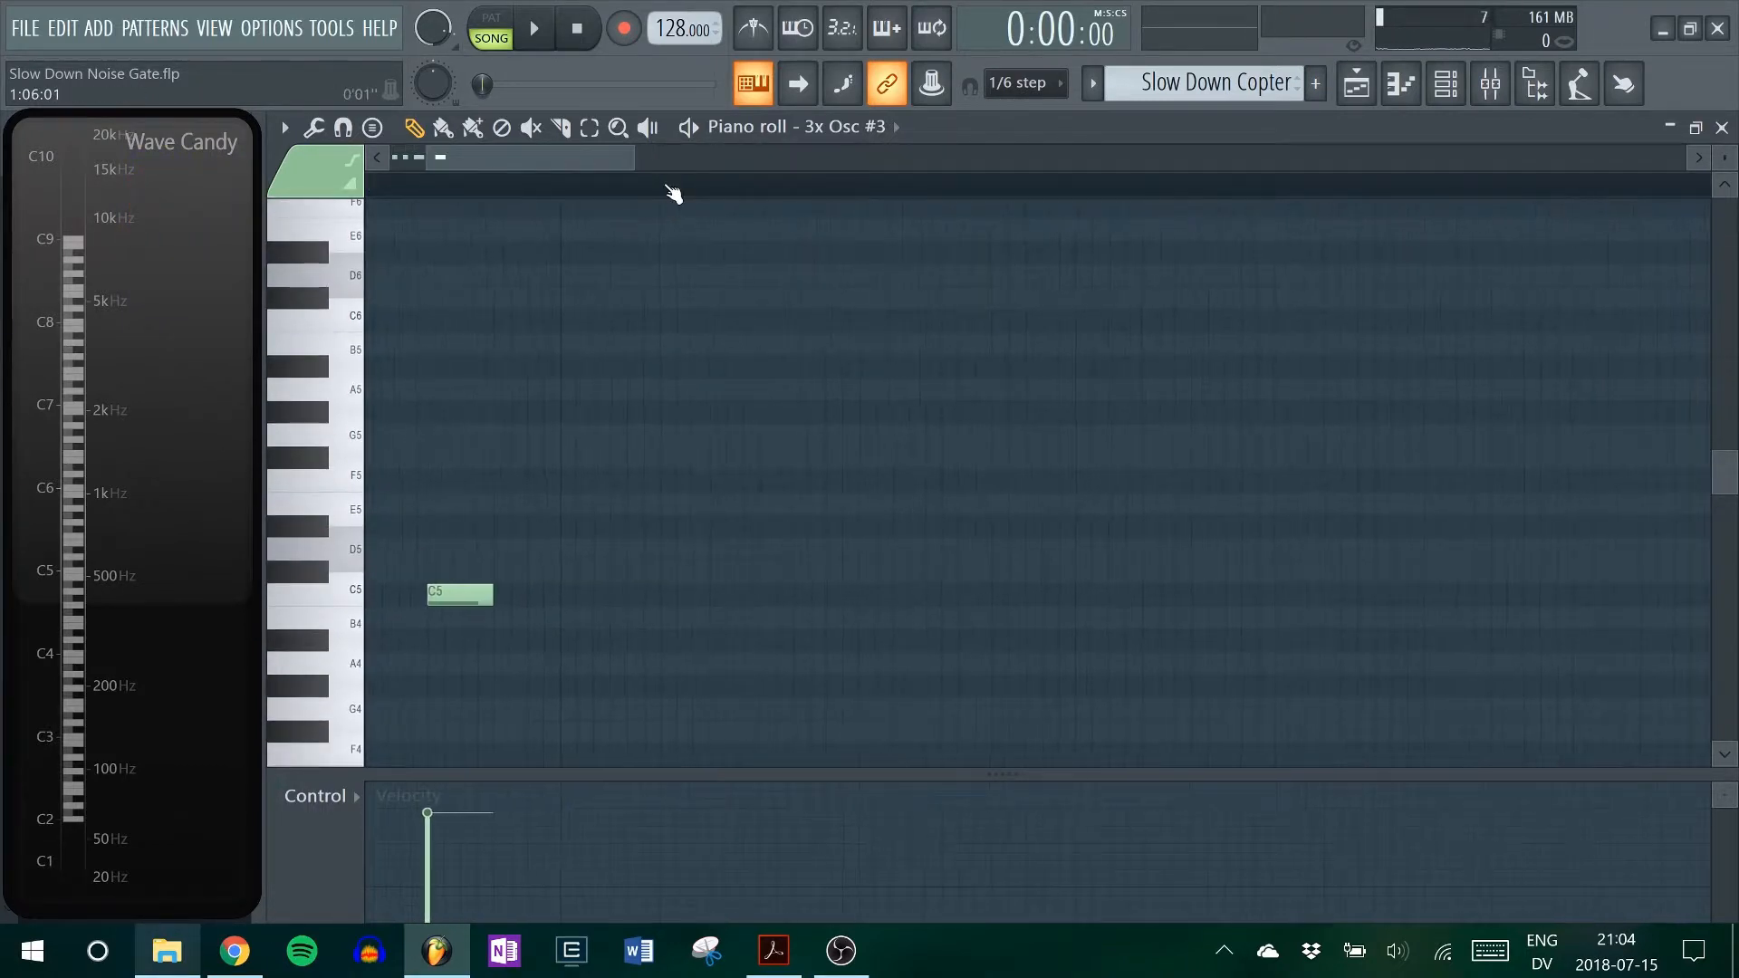
scroll(673, 192, down, 3)
scroll(673, 193, up, 2)
scroll(673, 193, down, 1)
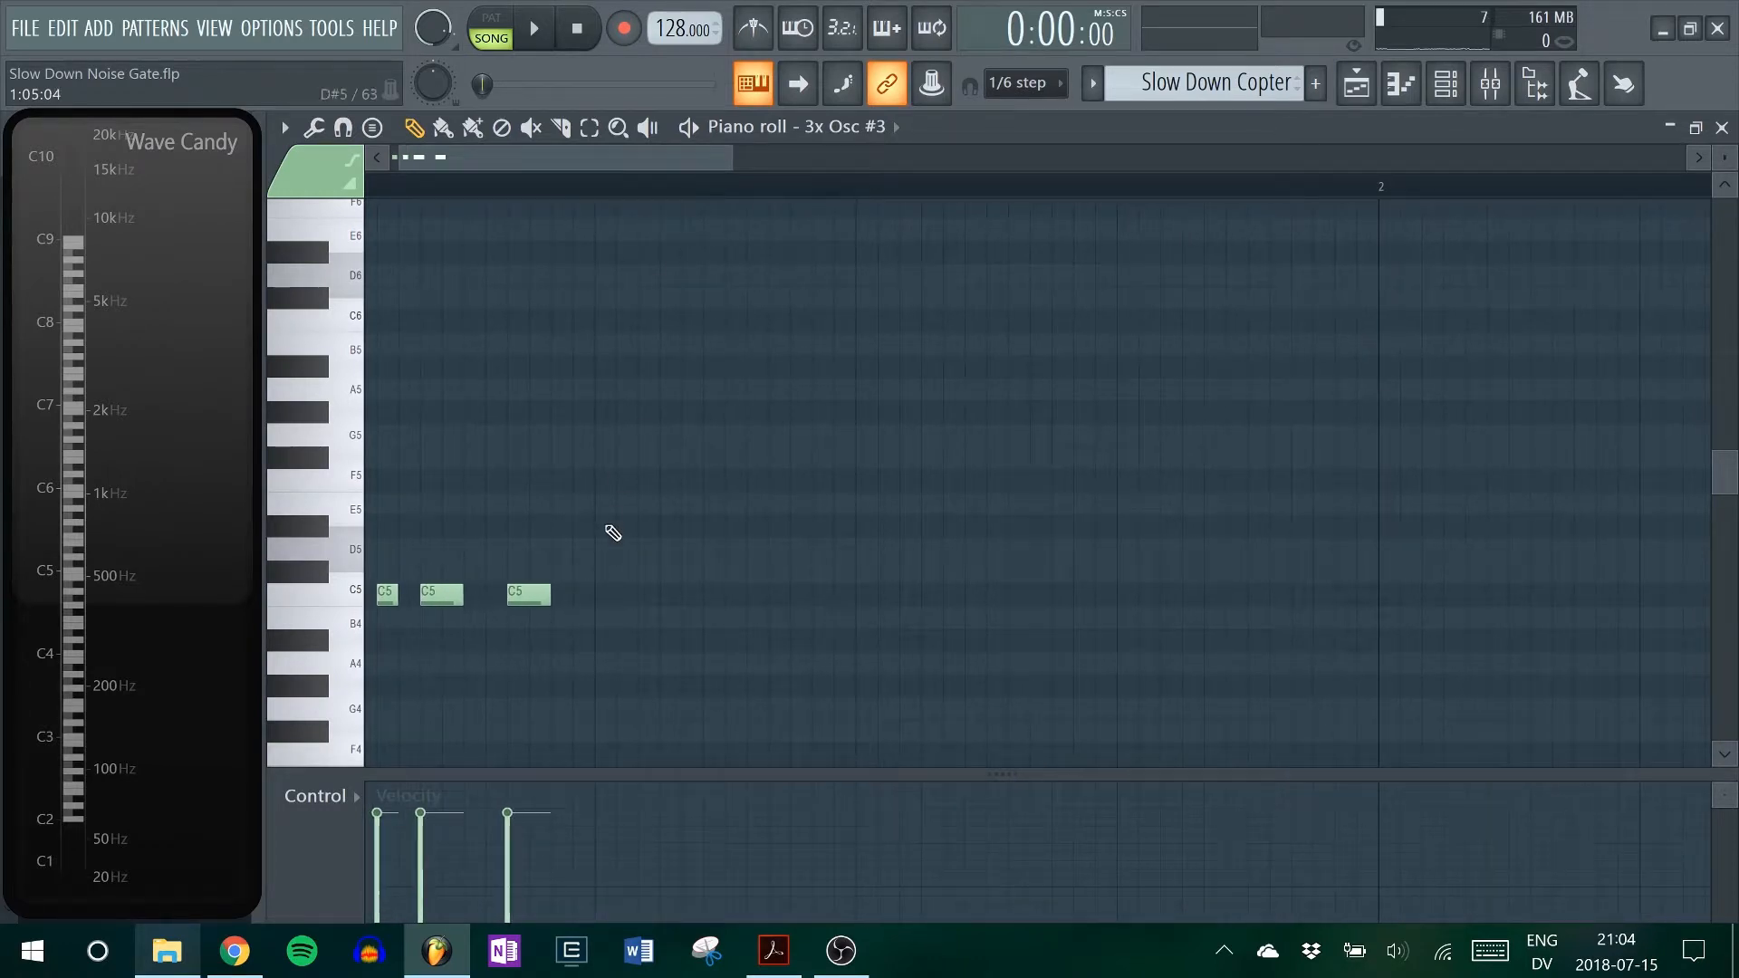
scroll(615, 498, down, 2)
scroll(633, 193, down, 2)
scroll(633, 199, down, 1)
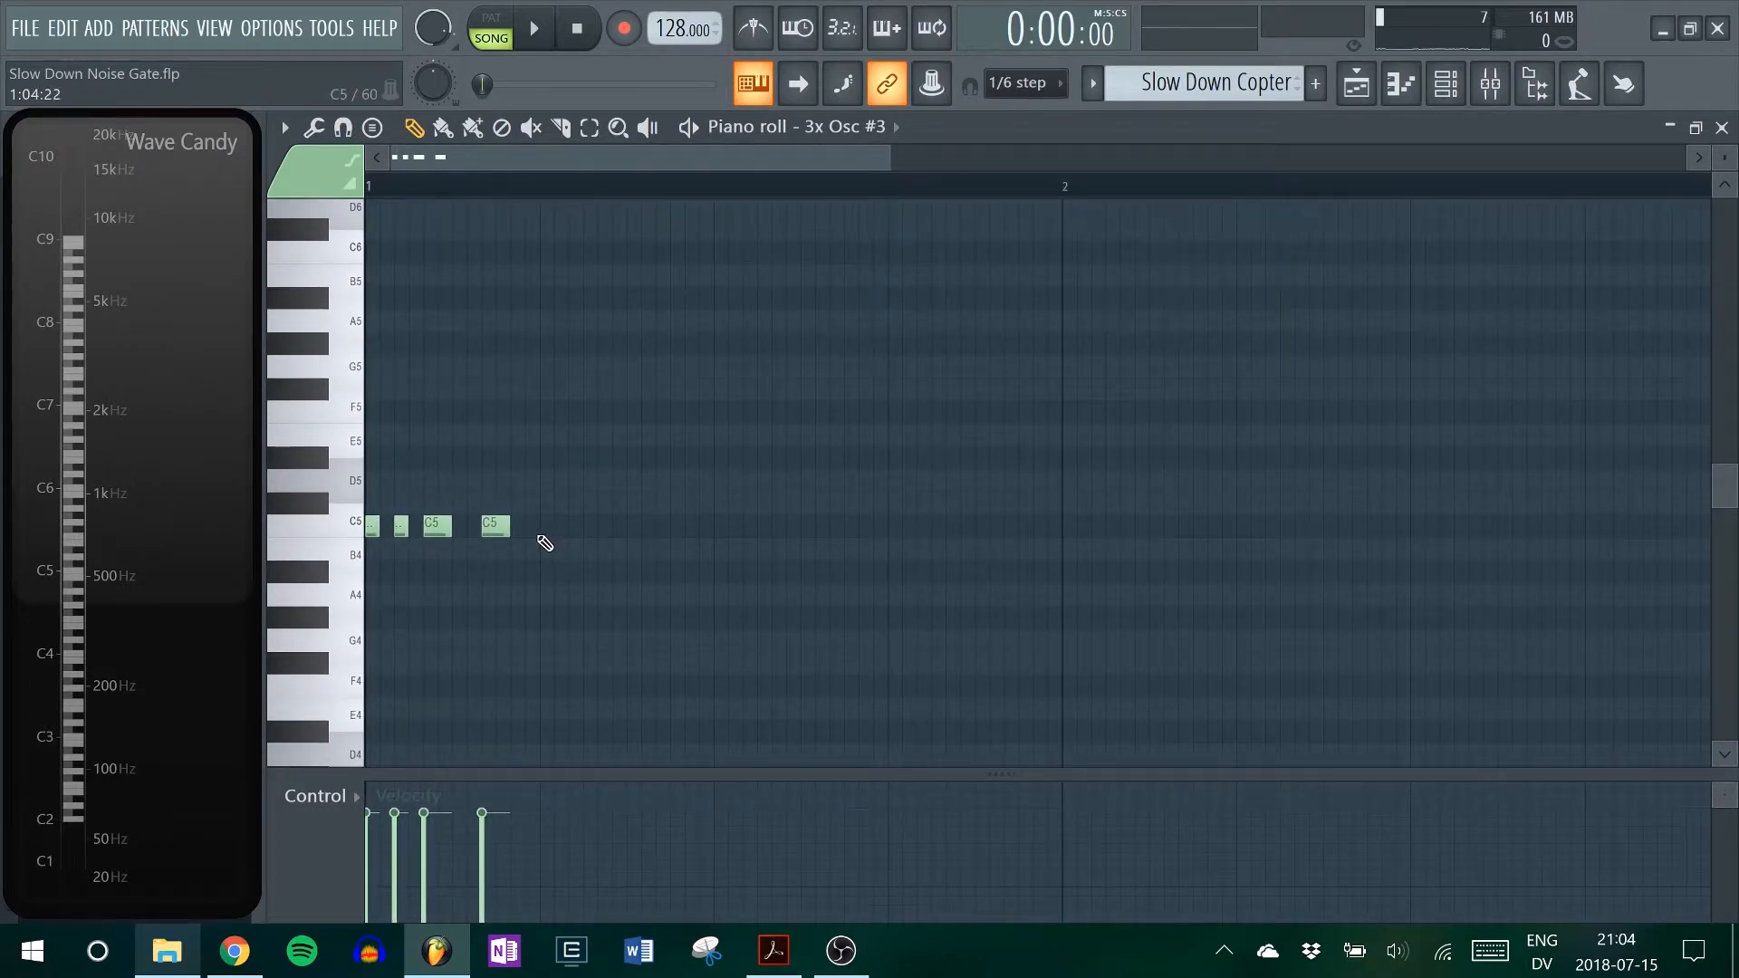
click(541, 533)
drag(569, 533, 584, 534)
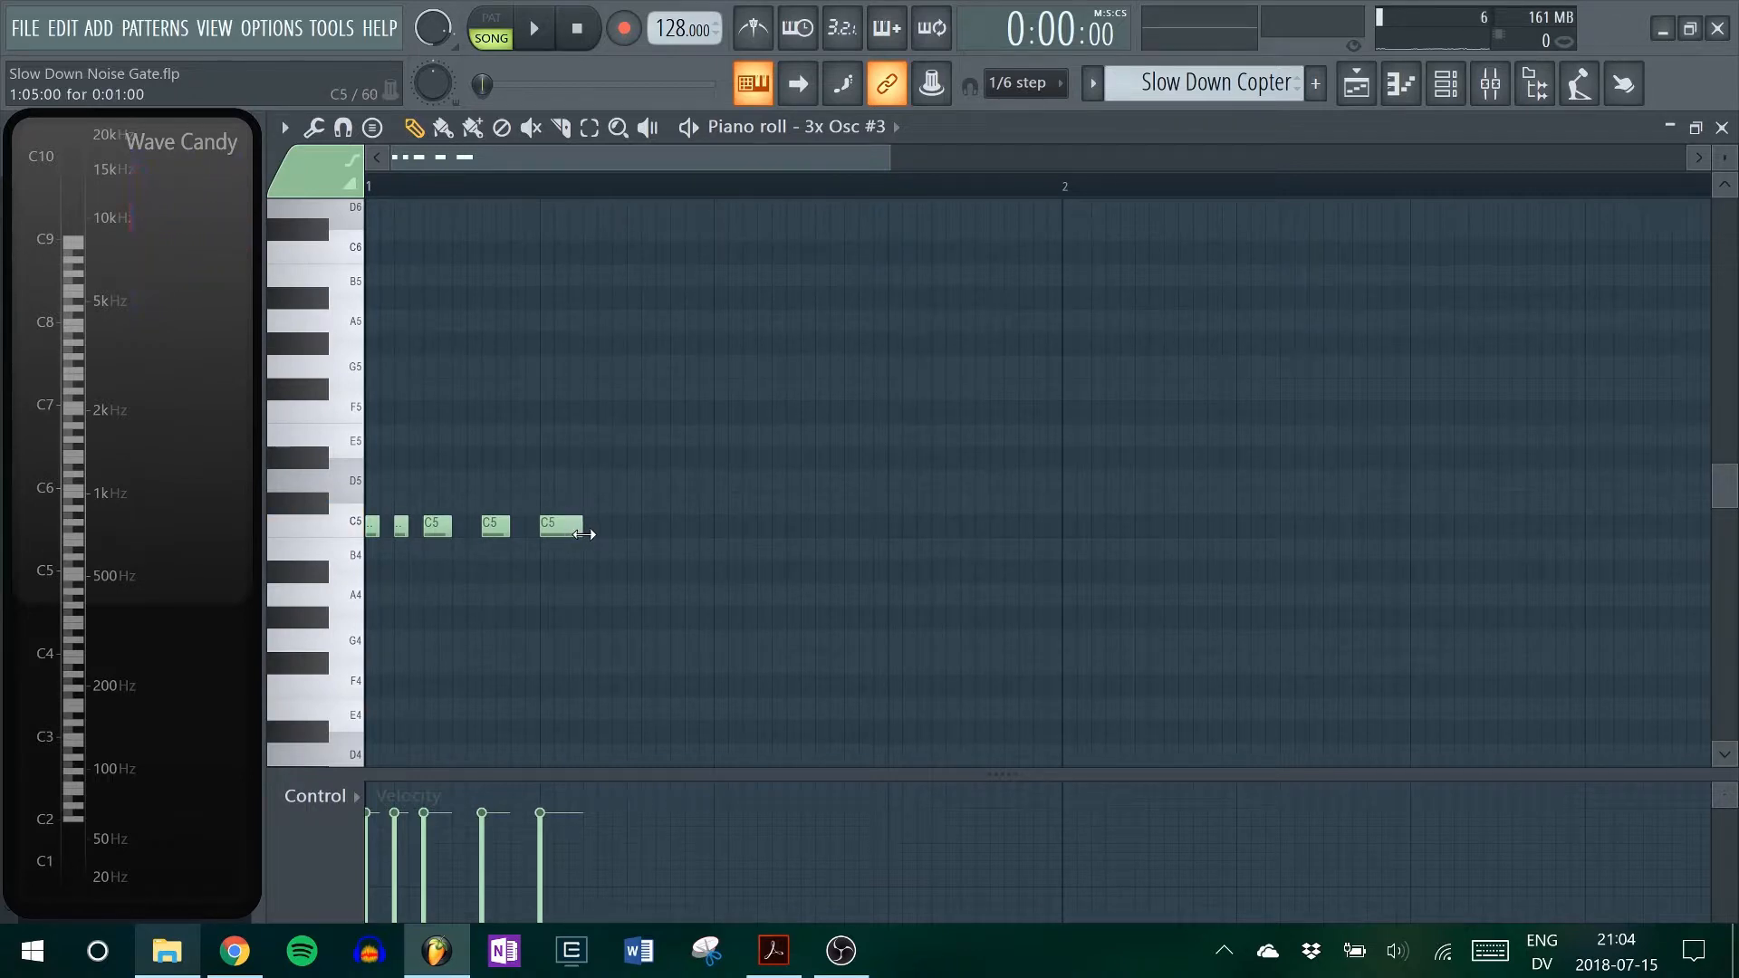
click(637, 533)
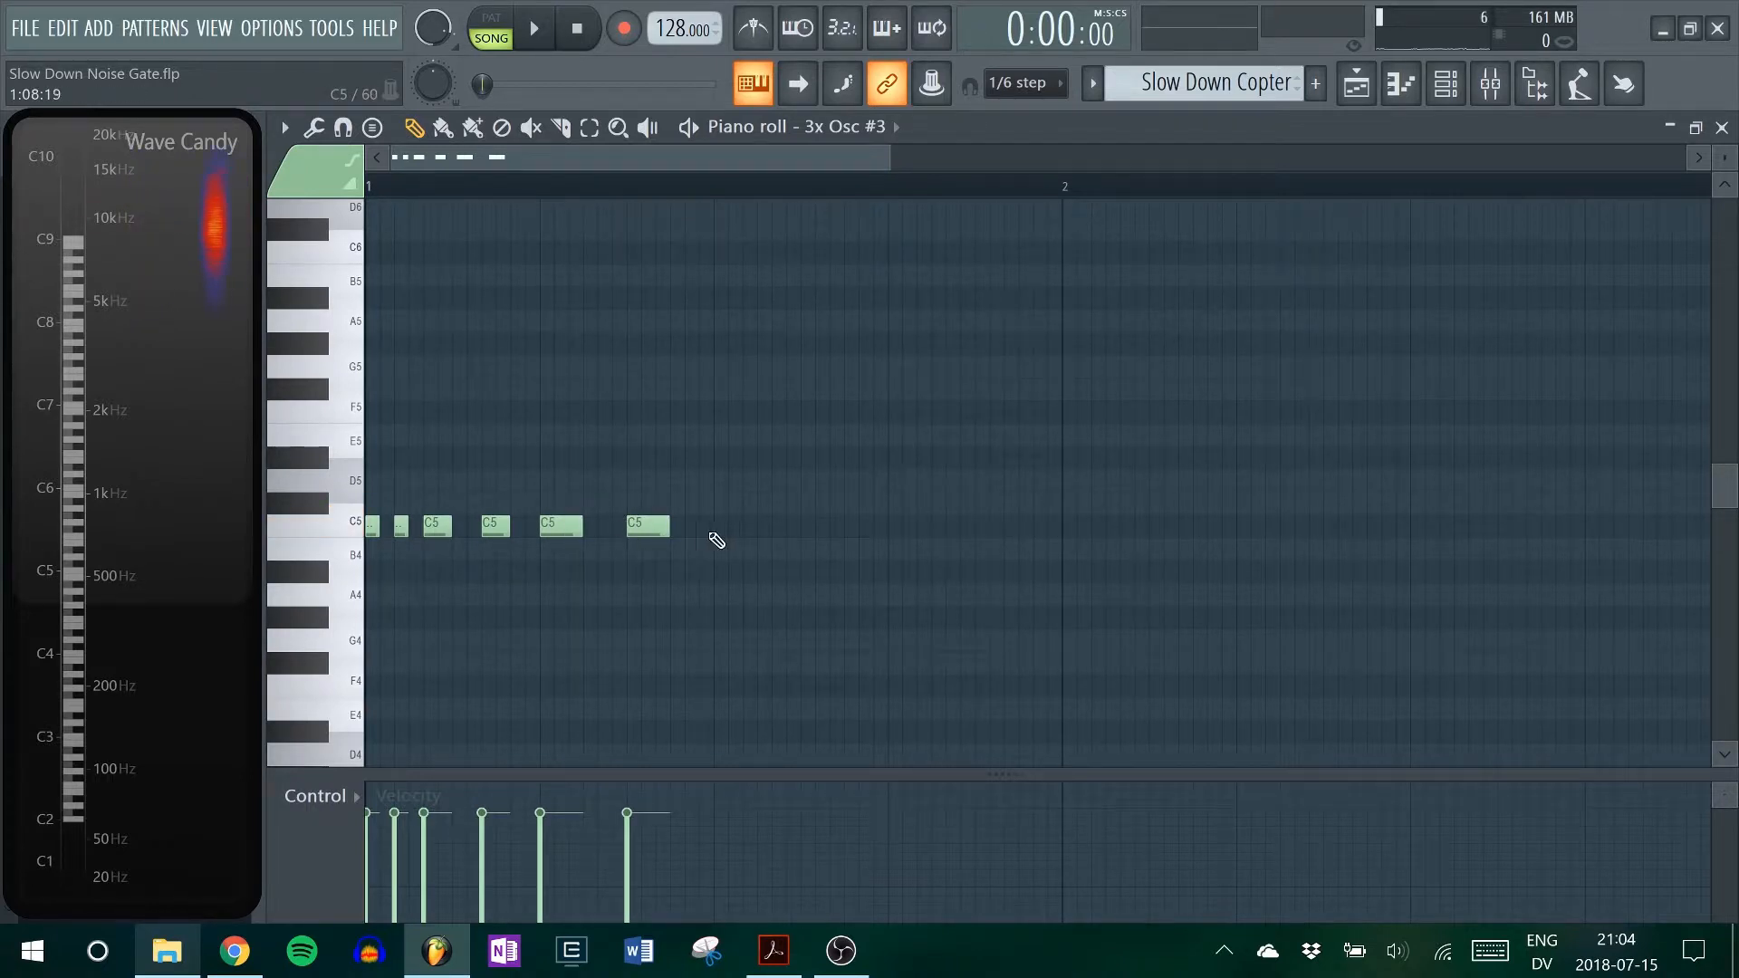
- Continue the C5 row into bar 2 with six more notes, gradually increasing their lengths and gaps
click(720, 531)
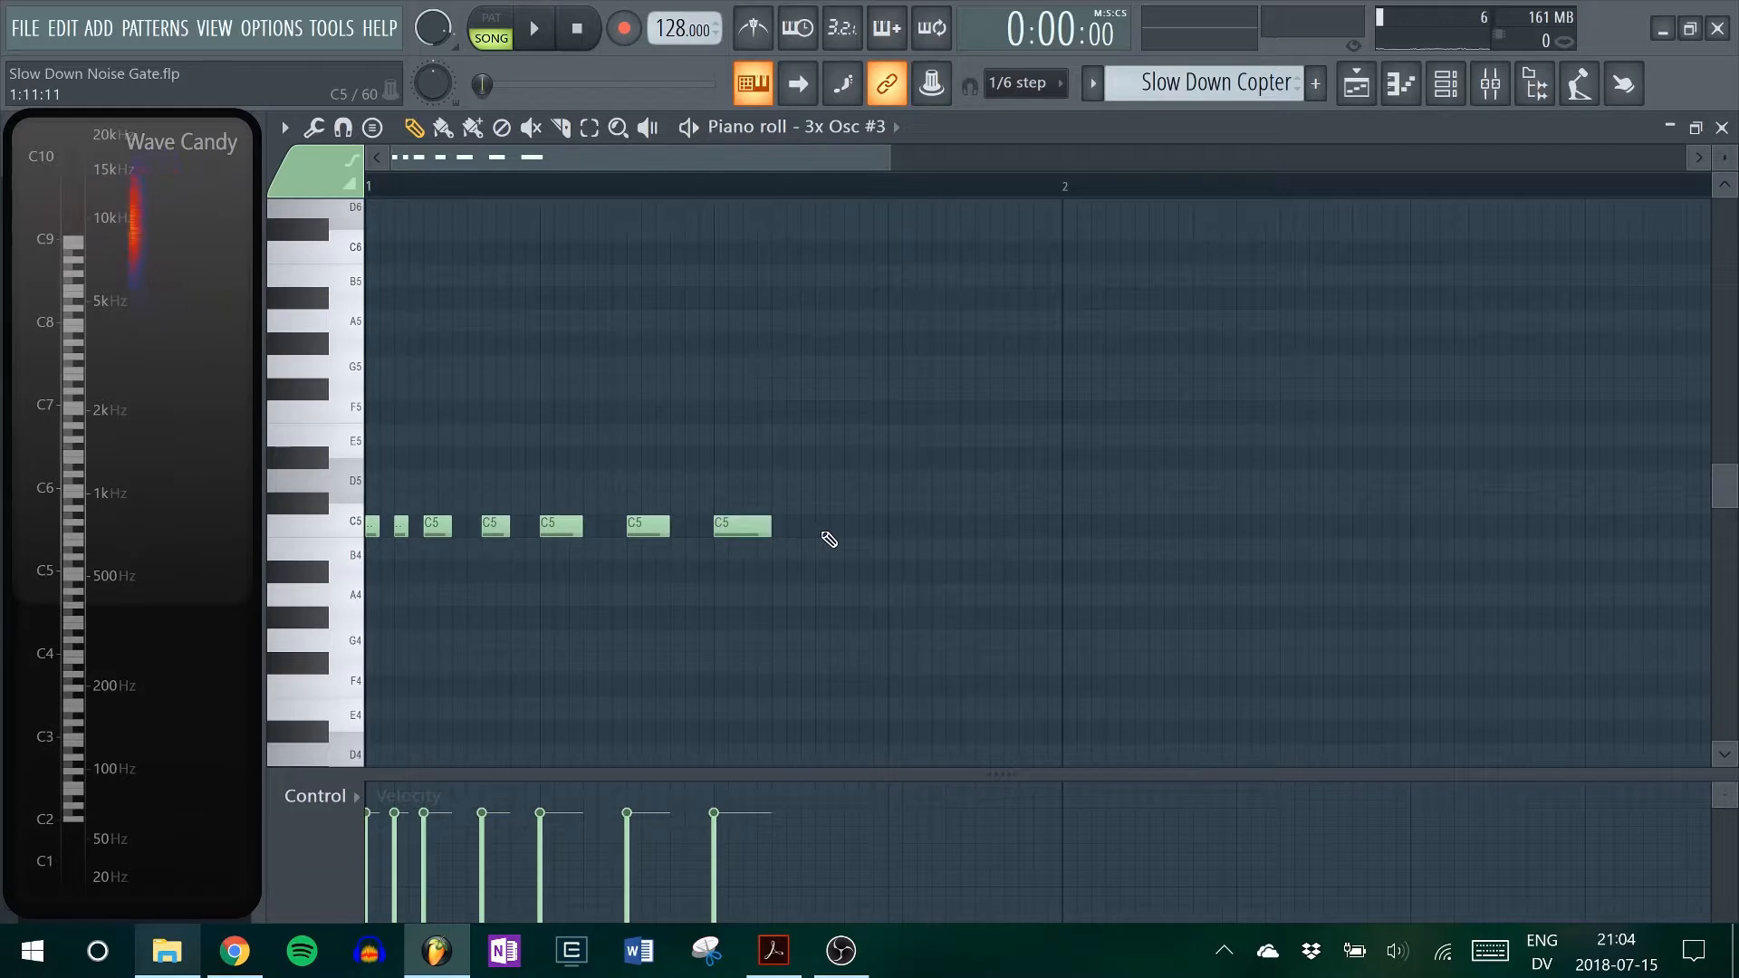
click(829, 530)
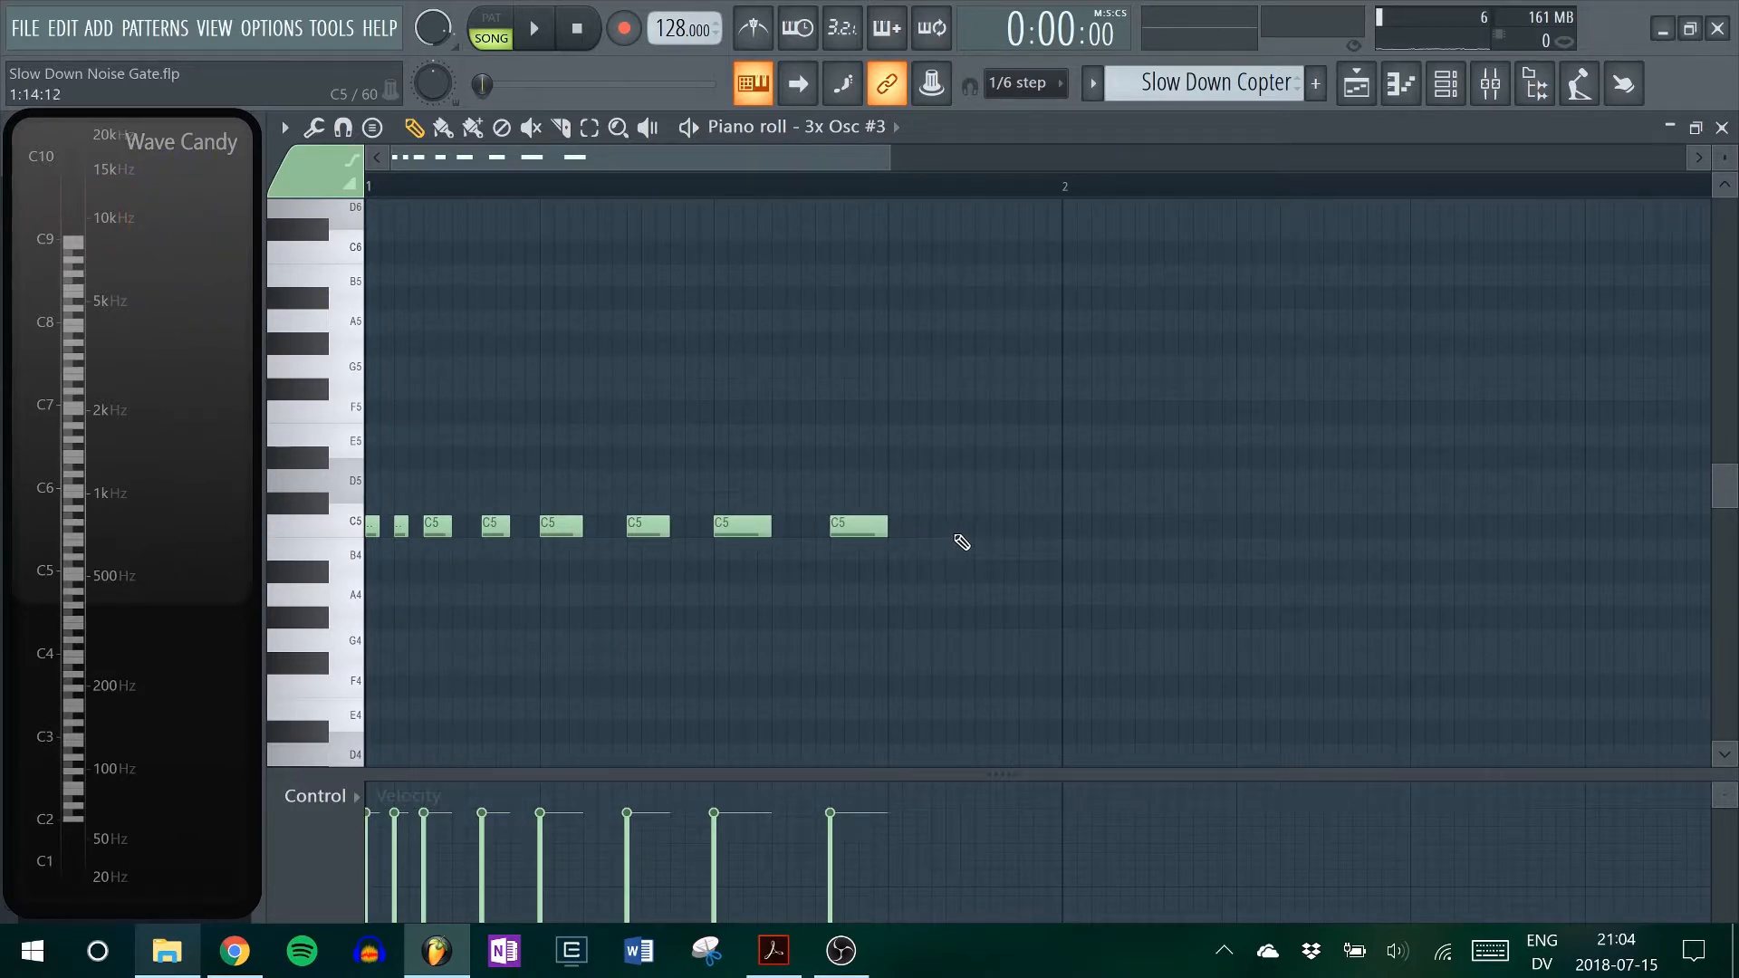
click(948, 530)
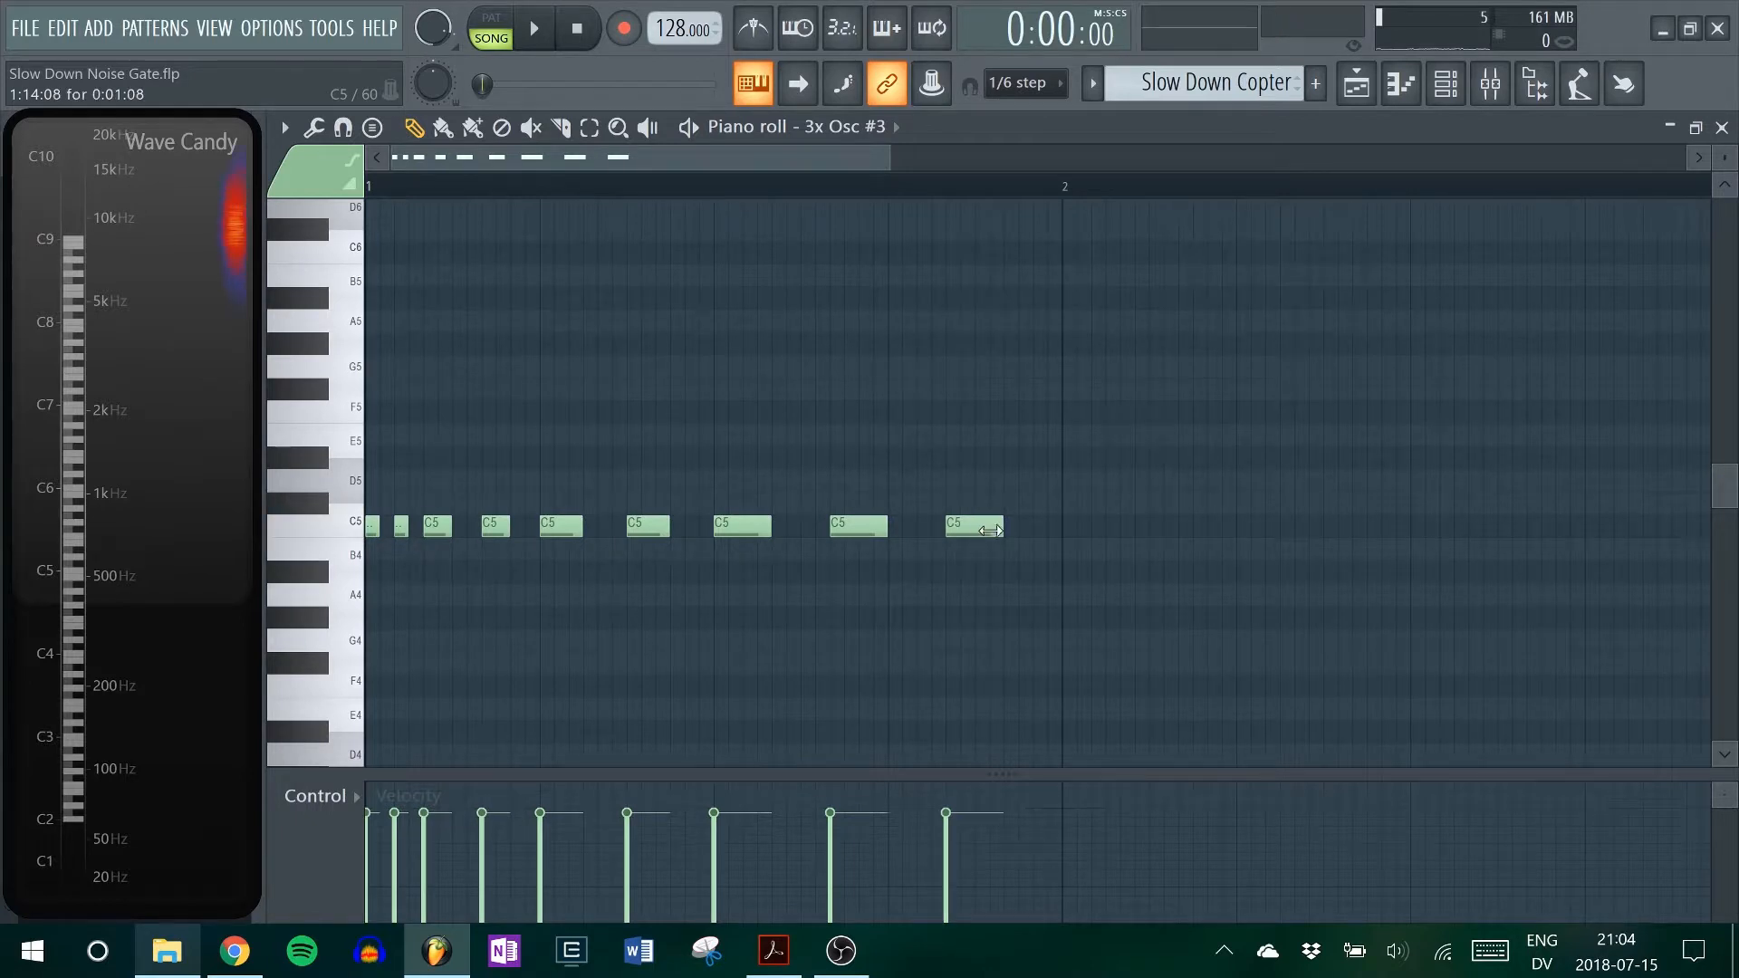
drag(1000, 531, 1012, 531)
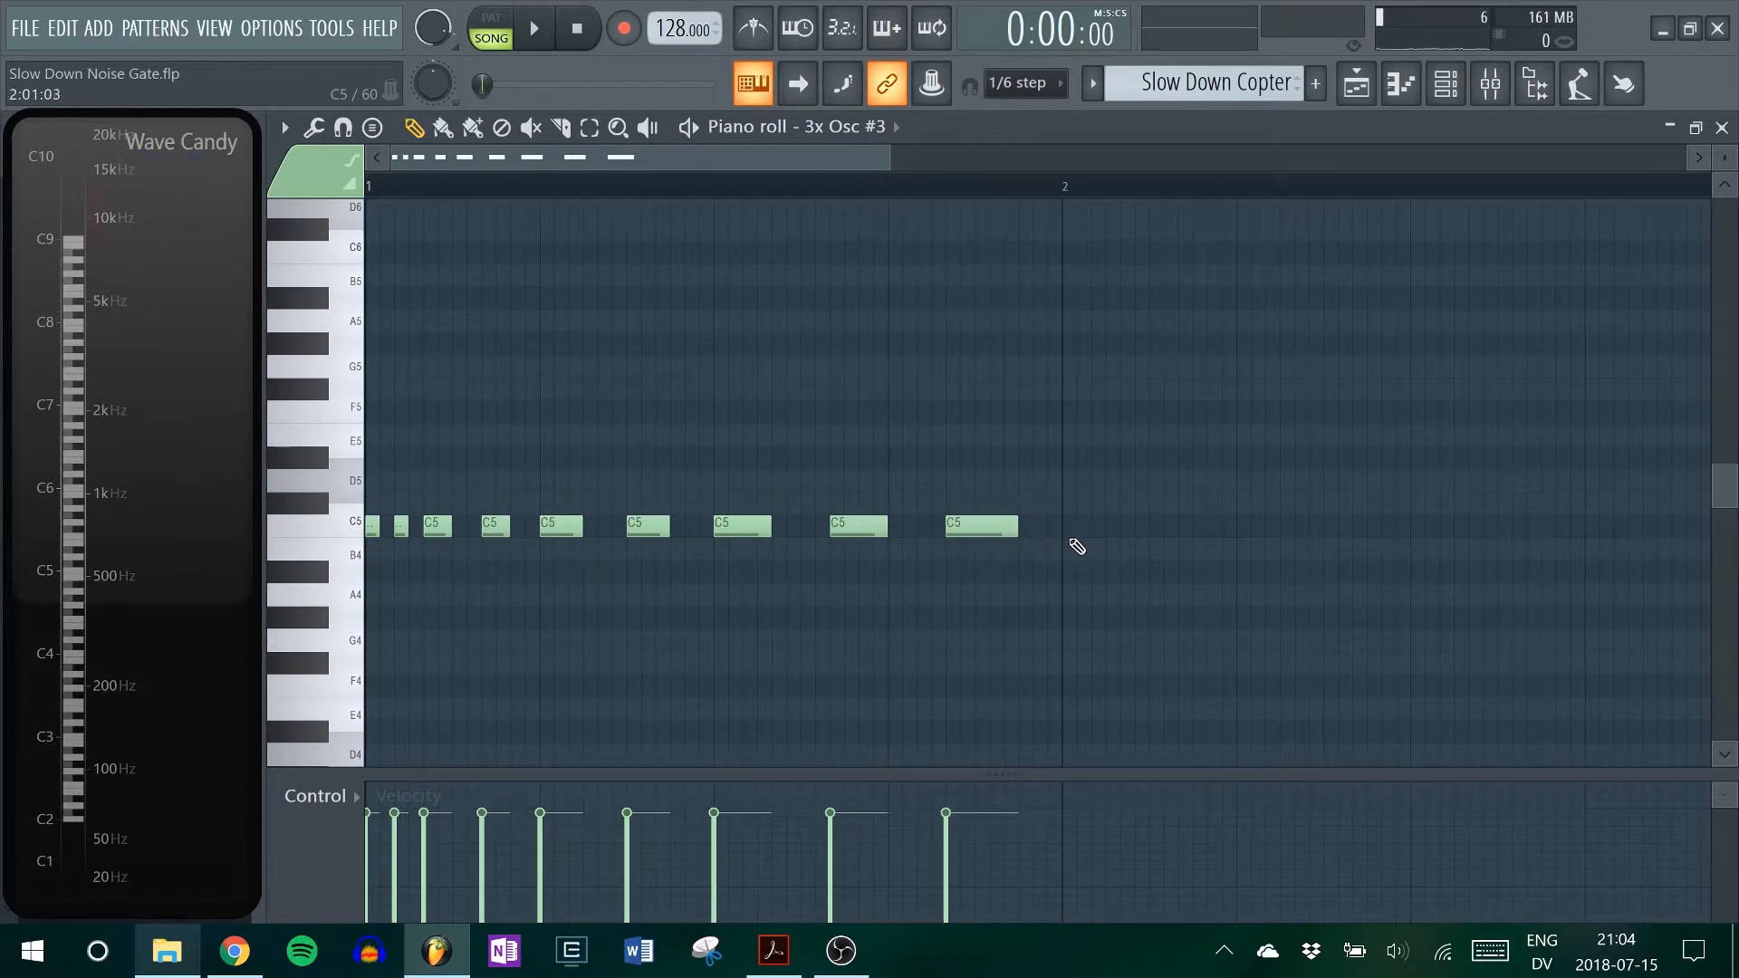
click(1094, 531)
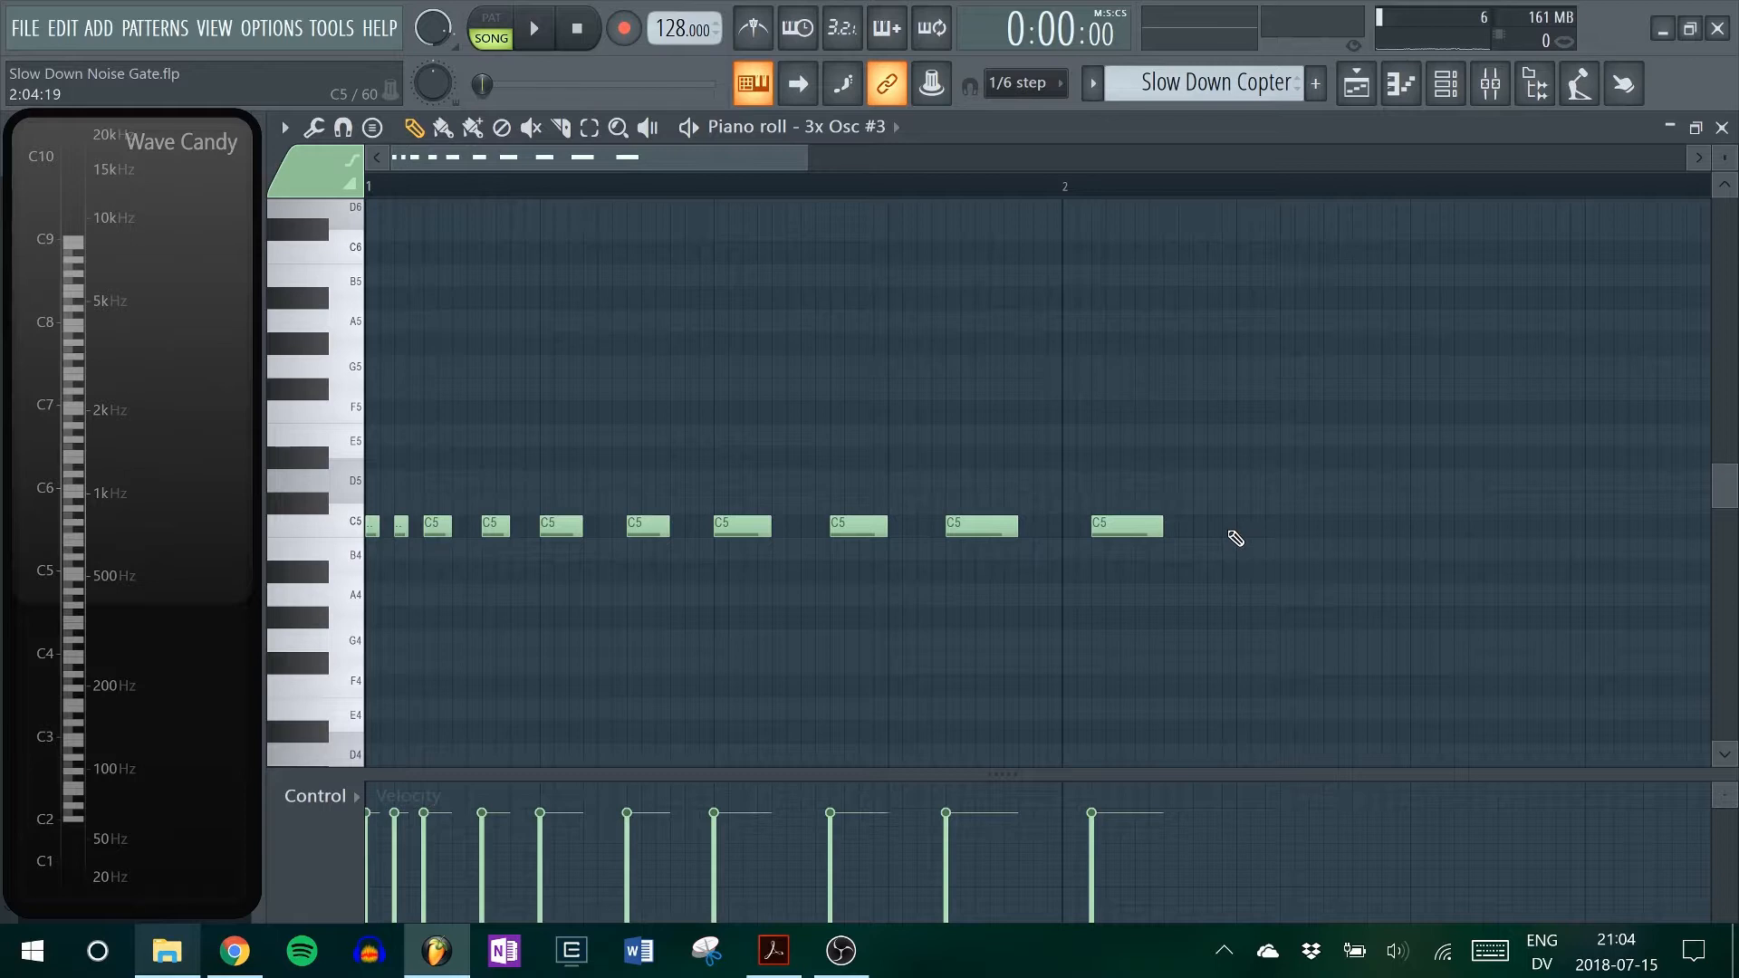
click(1238, 528)
drag(1311, 528, 1317, 532)
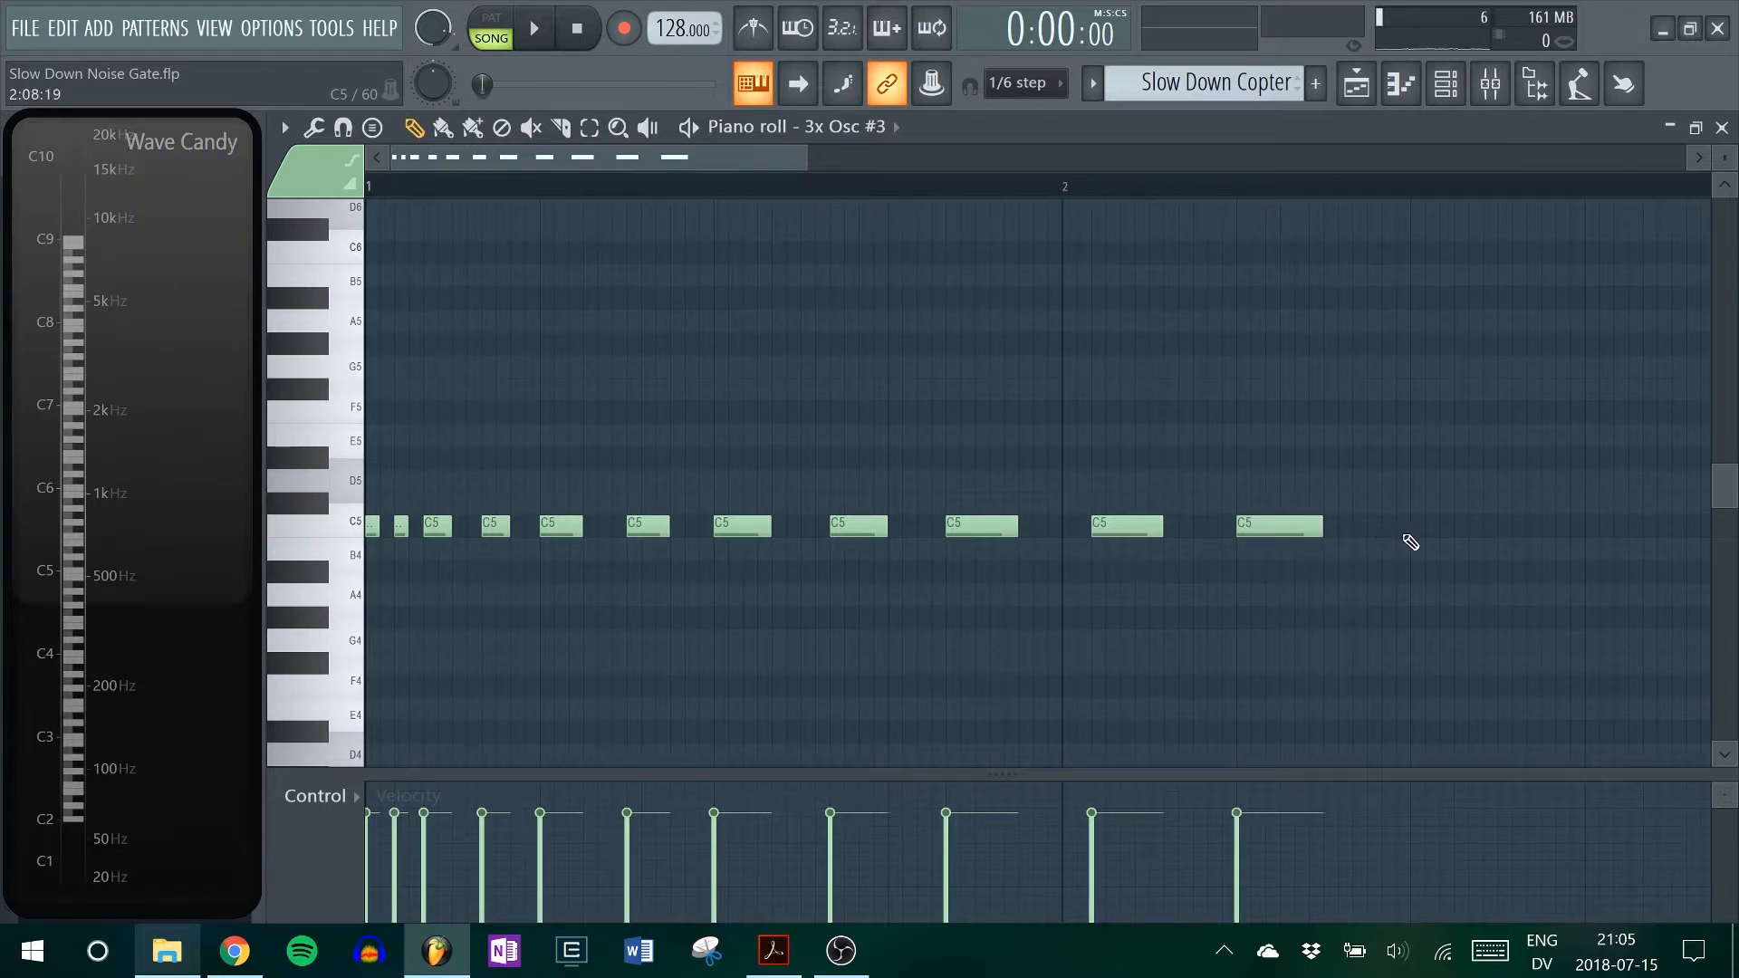
click(1409, 534)
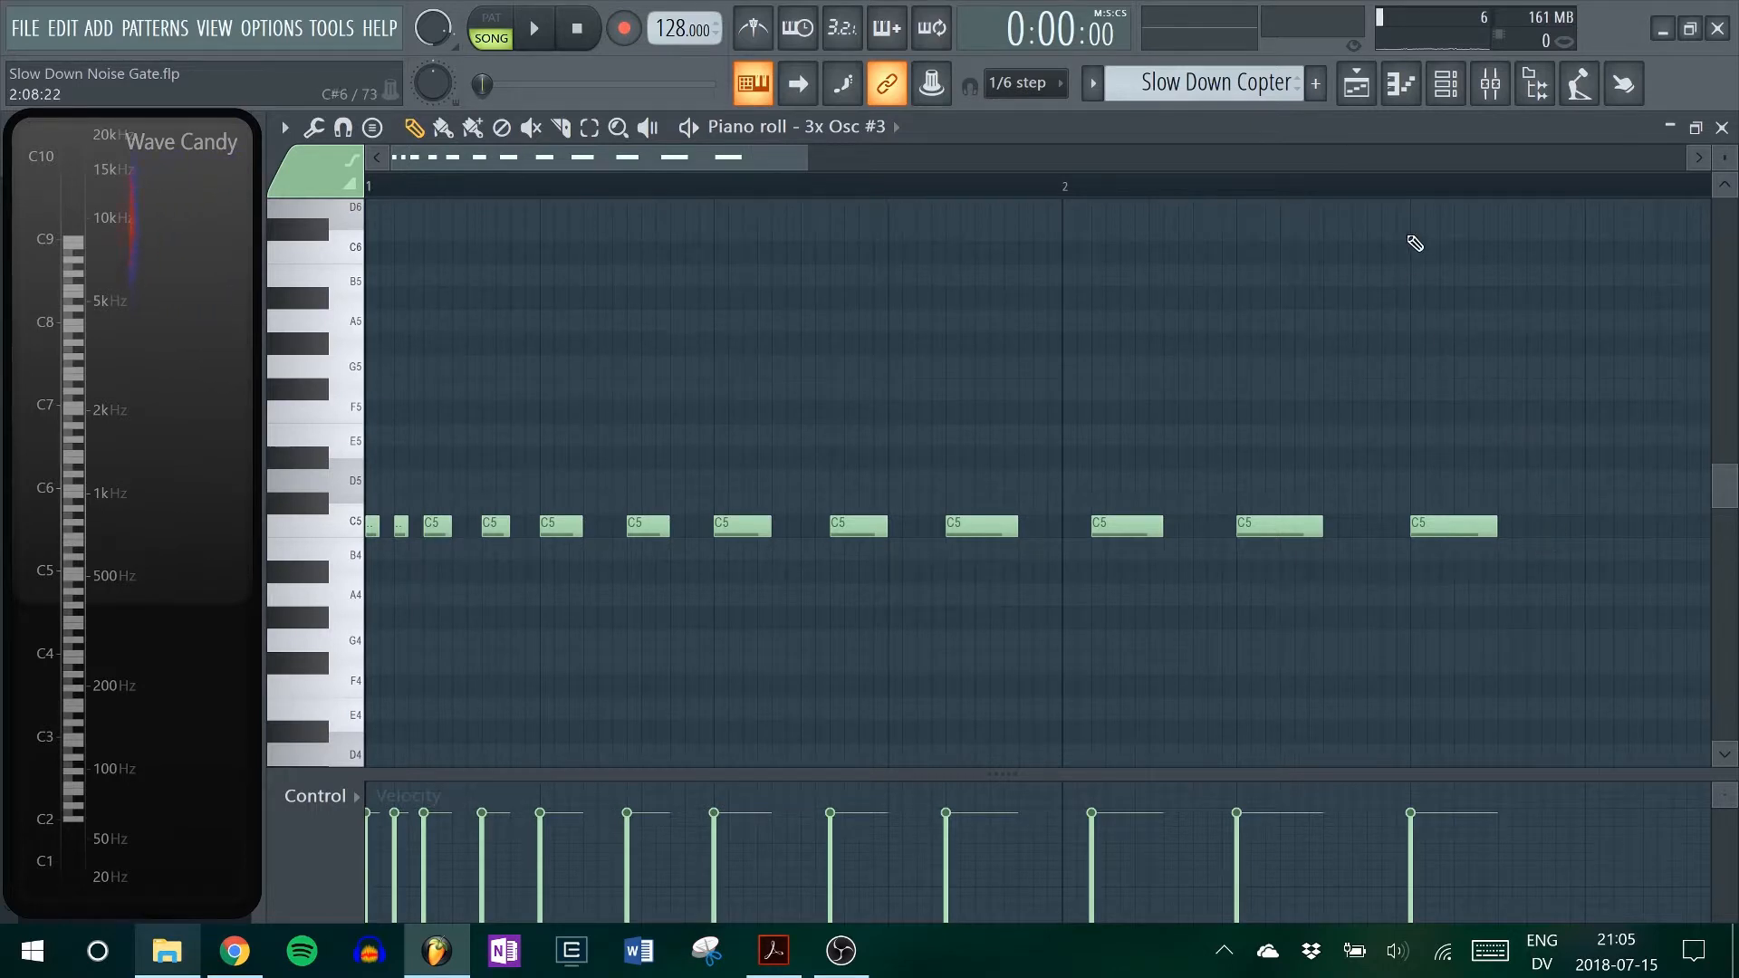
- Close the piano roll and play the song to hear the slowing C5 note pattern
scroll(1407, 180, down, 5)
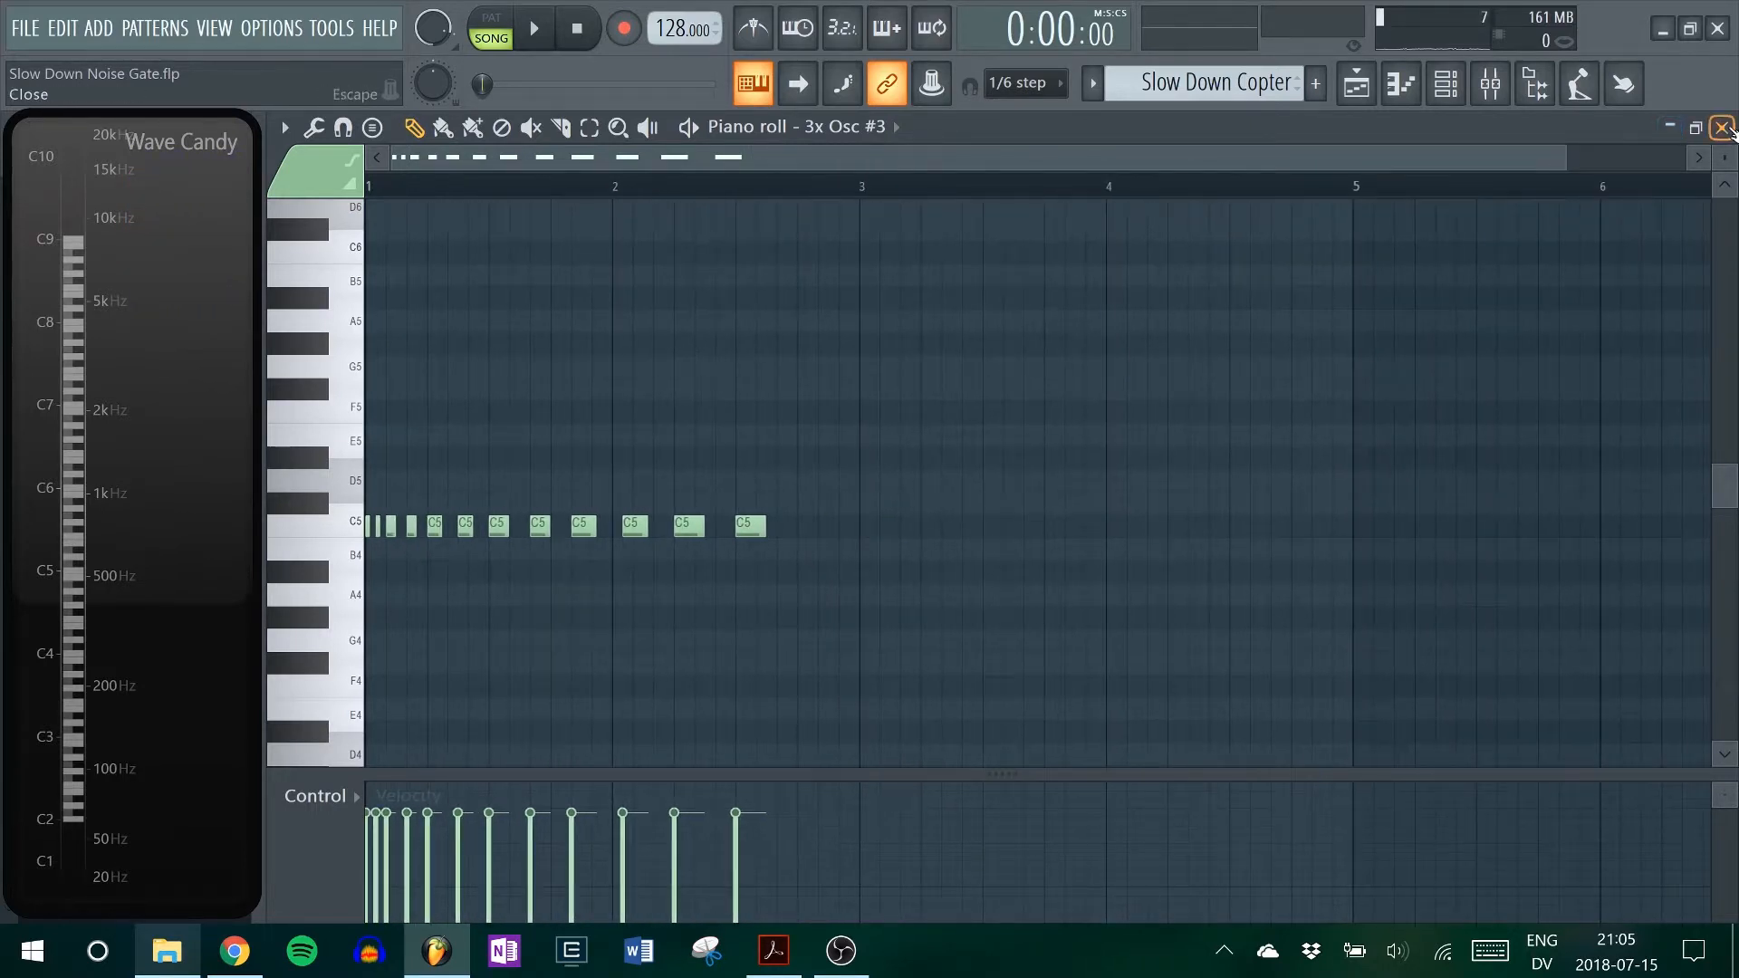
click(1728, 129)
click(1059, 161)
key(space)
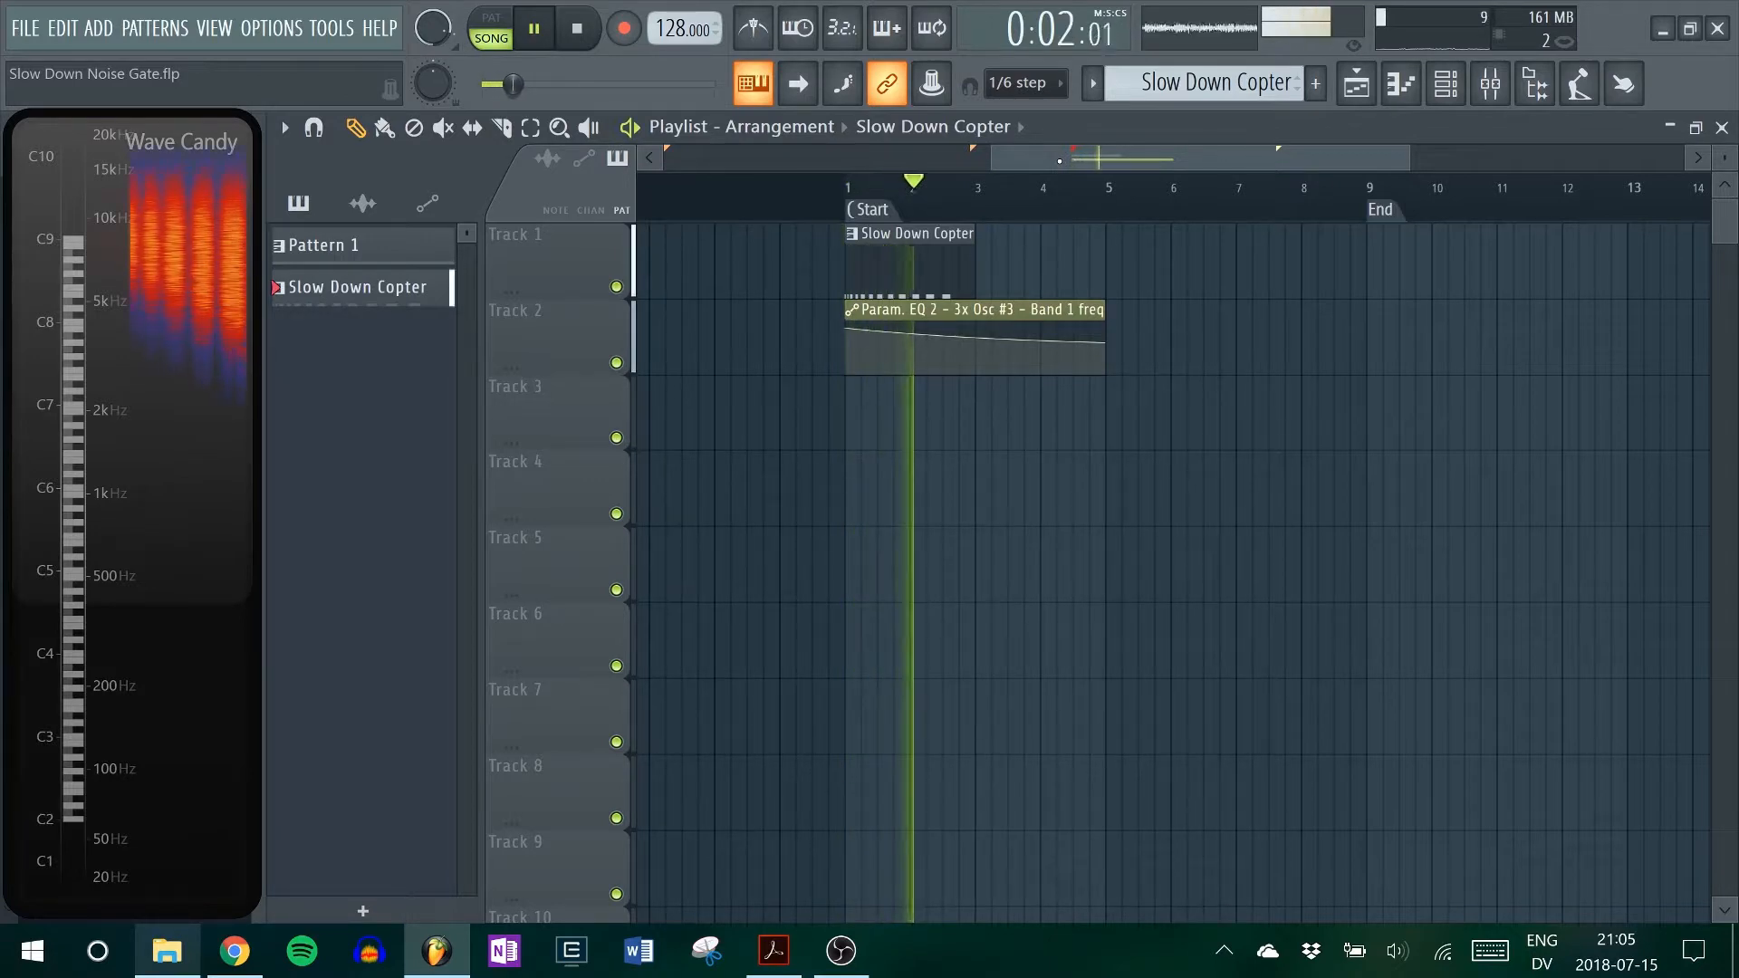
key(space)
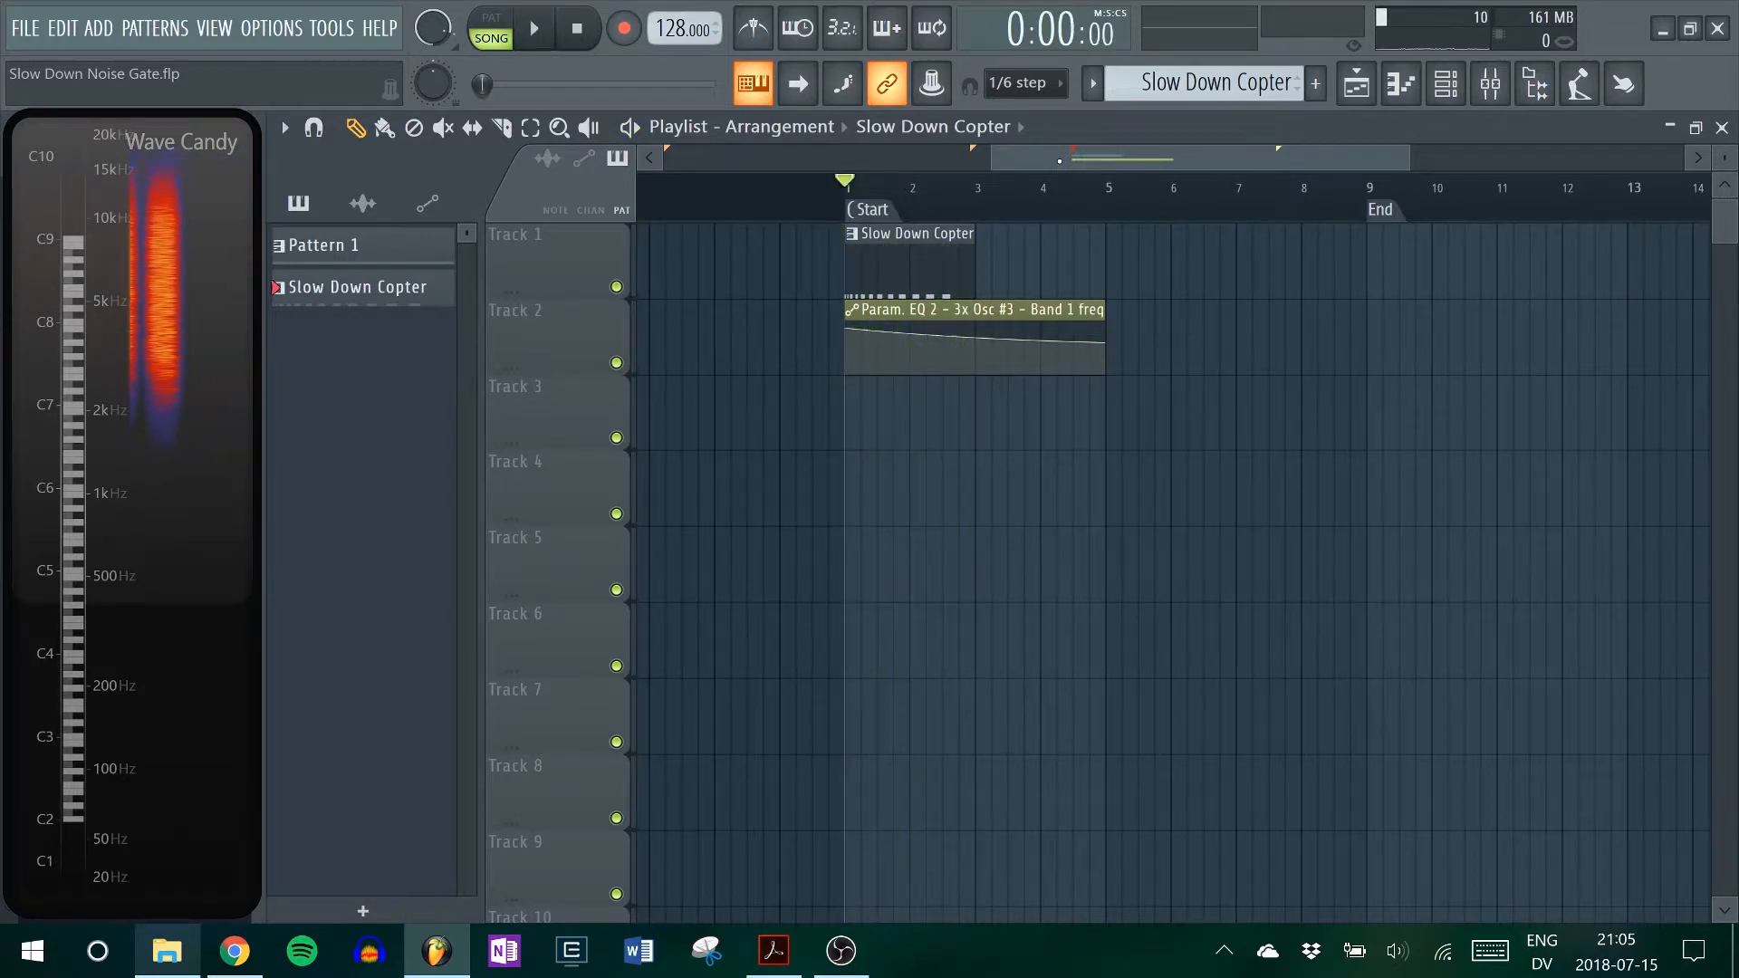
- Reopen the 3x Osc #3 piano roll from the Slow Down Copter pattern and delete all the short C5 notes
double_click(934, 241)
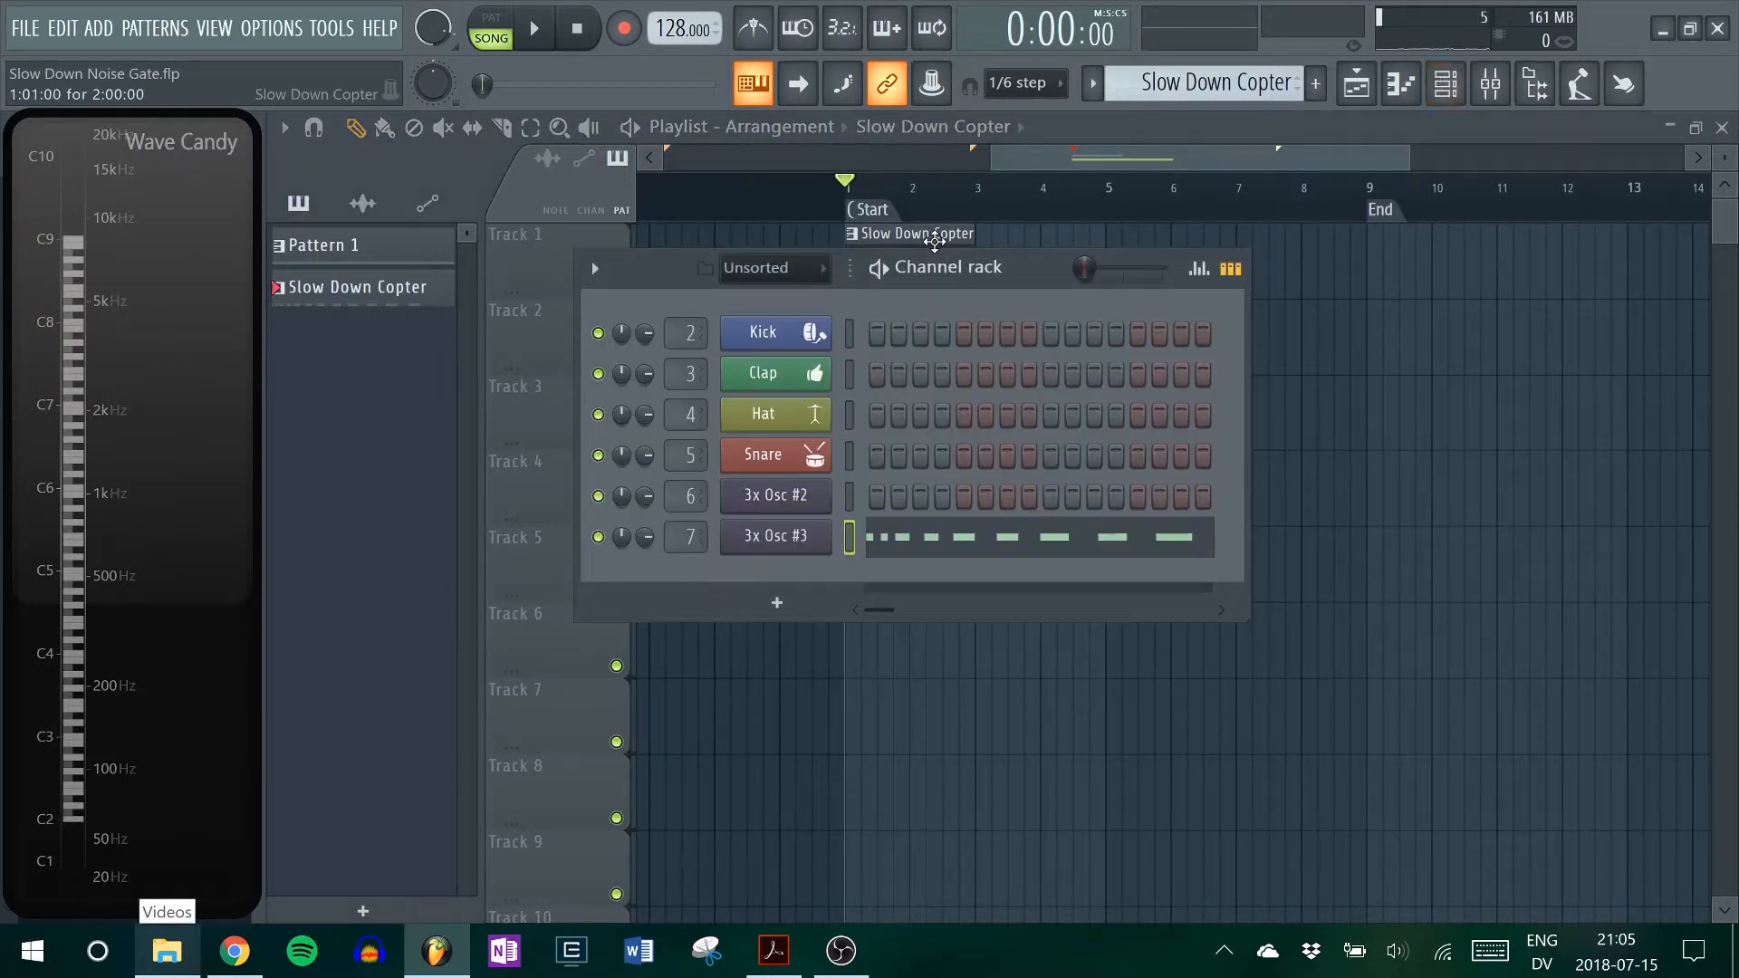
click(936, 549)
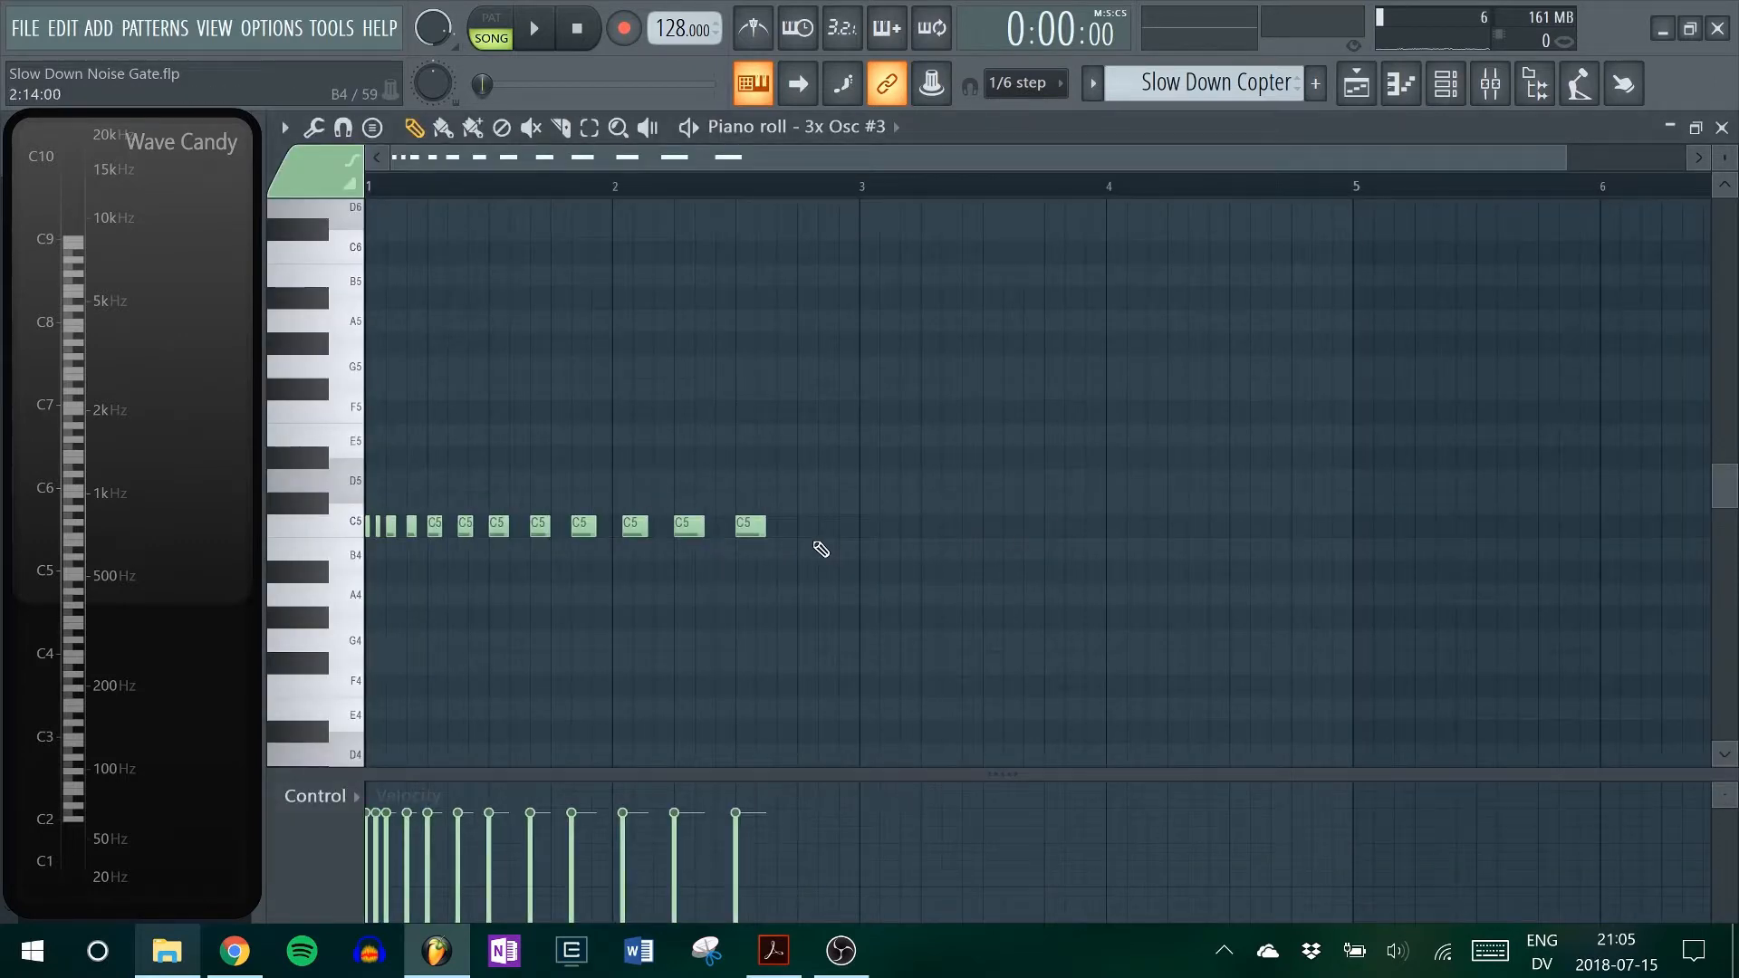
drag(755, 532, 369, 535)
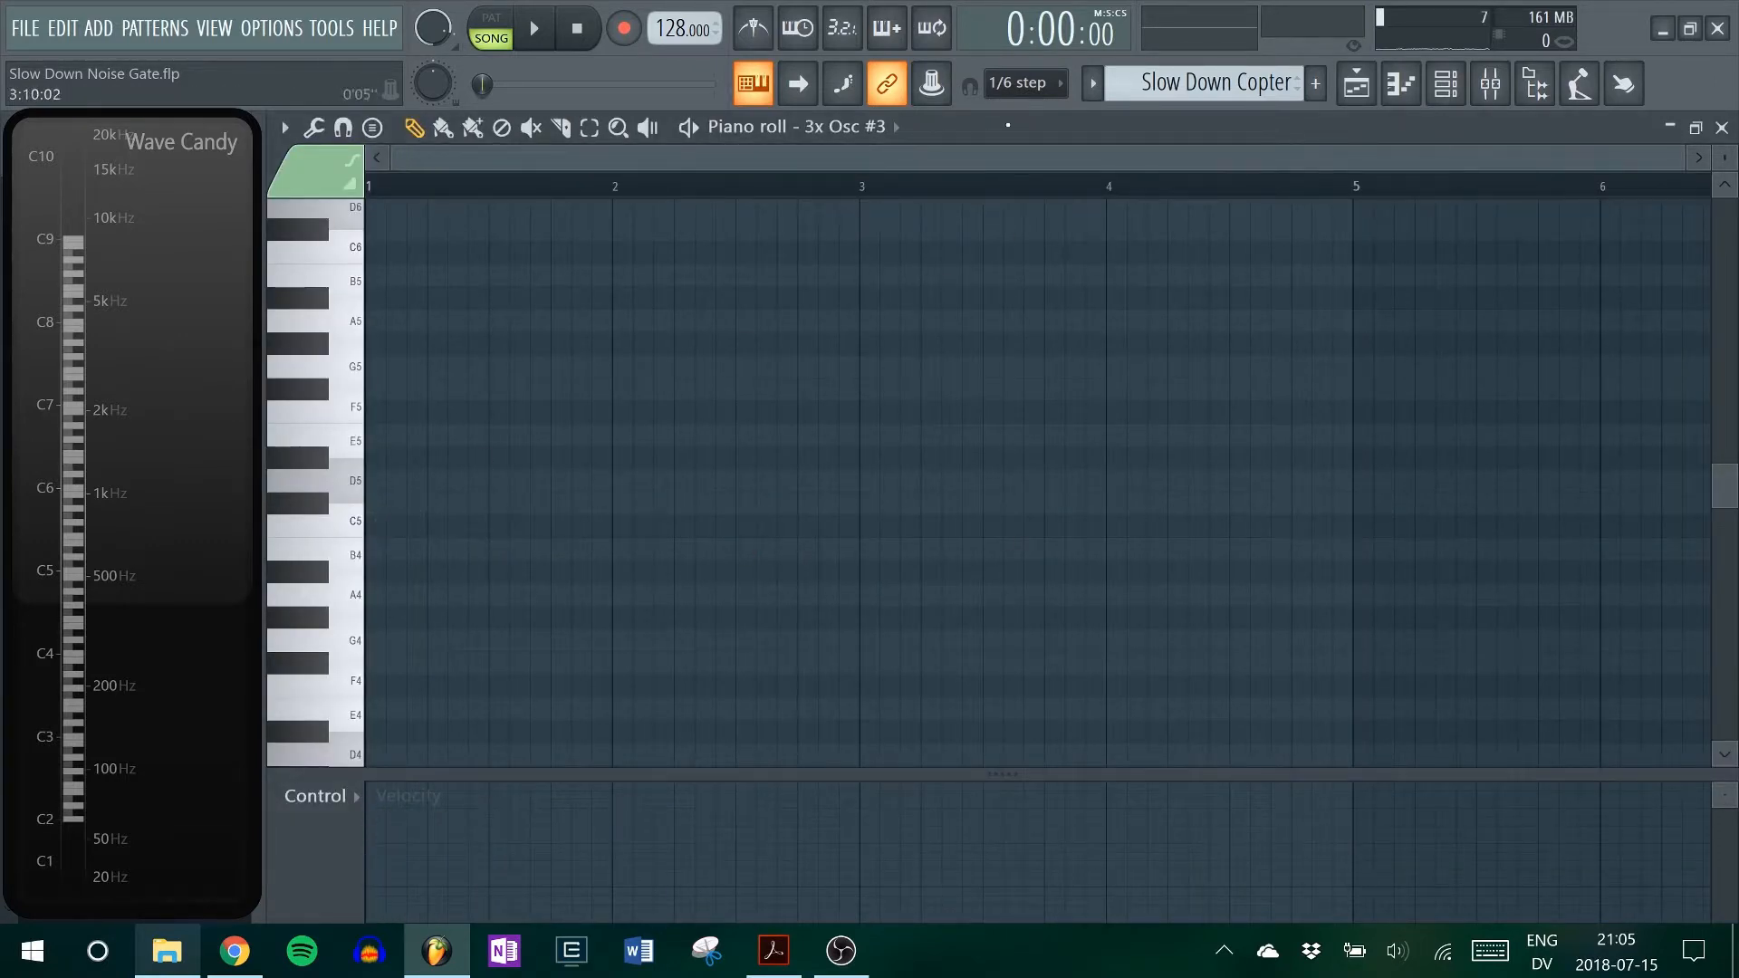
- With the snap set to Line, draw one C5 note filling bars 1 to 4 and close the piano roll
click(1023, 83)
click(1021, 113)
click(381, 525)
drag(488, 530, 1363, 550)
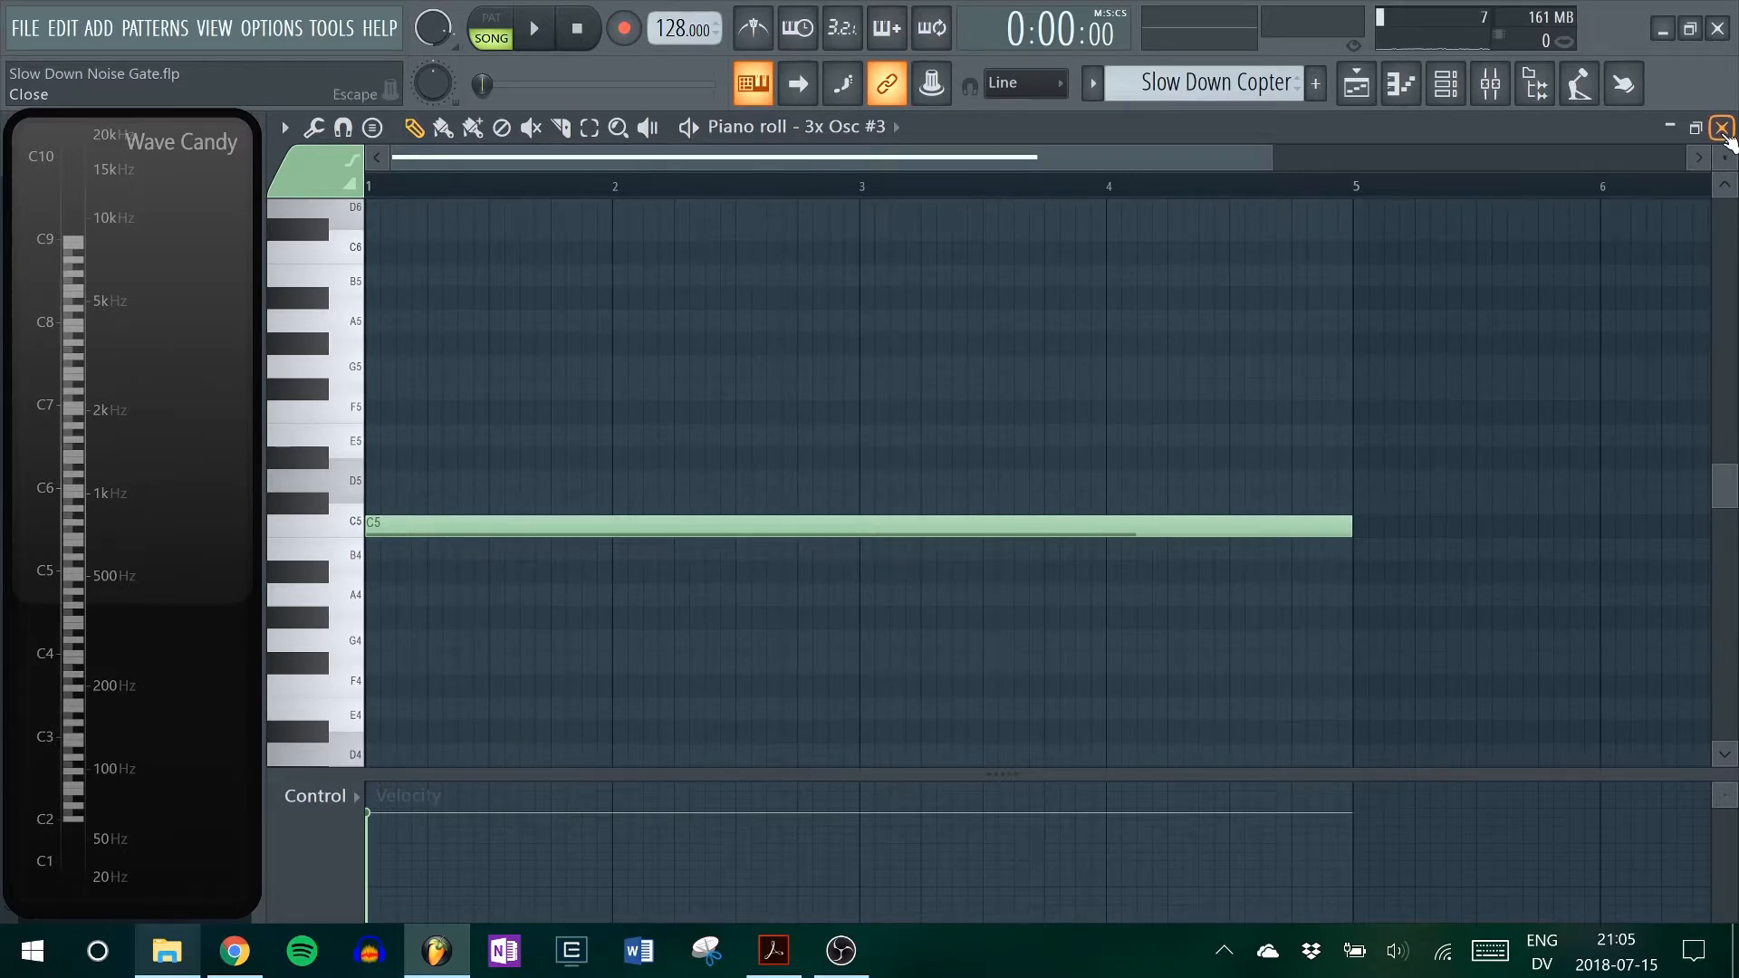
click(1721, 128)
click(1078, 554)
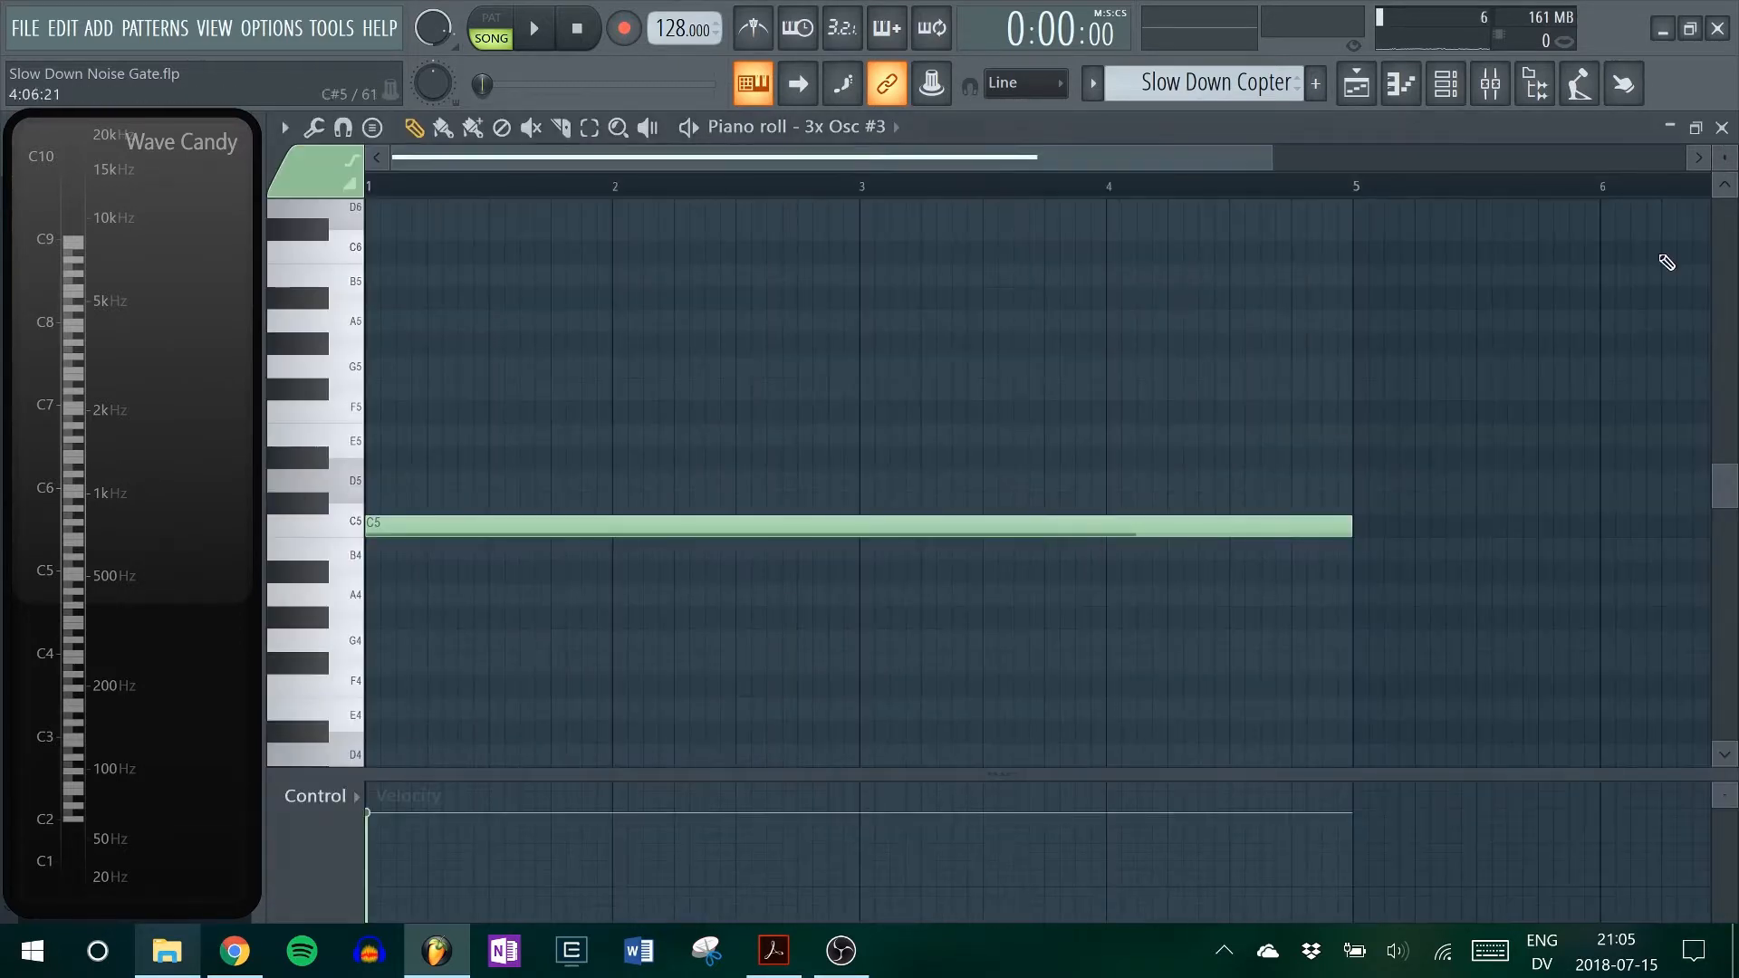
click(1721, 127)
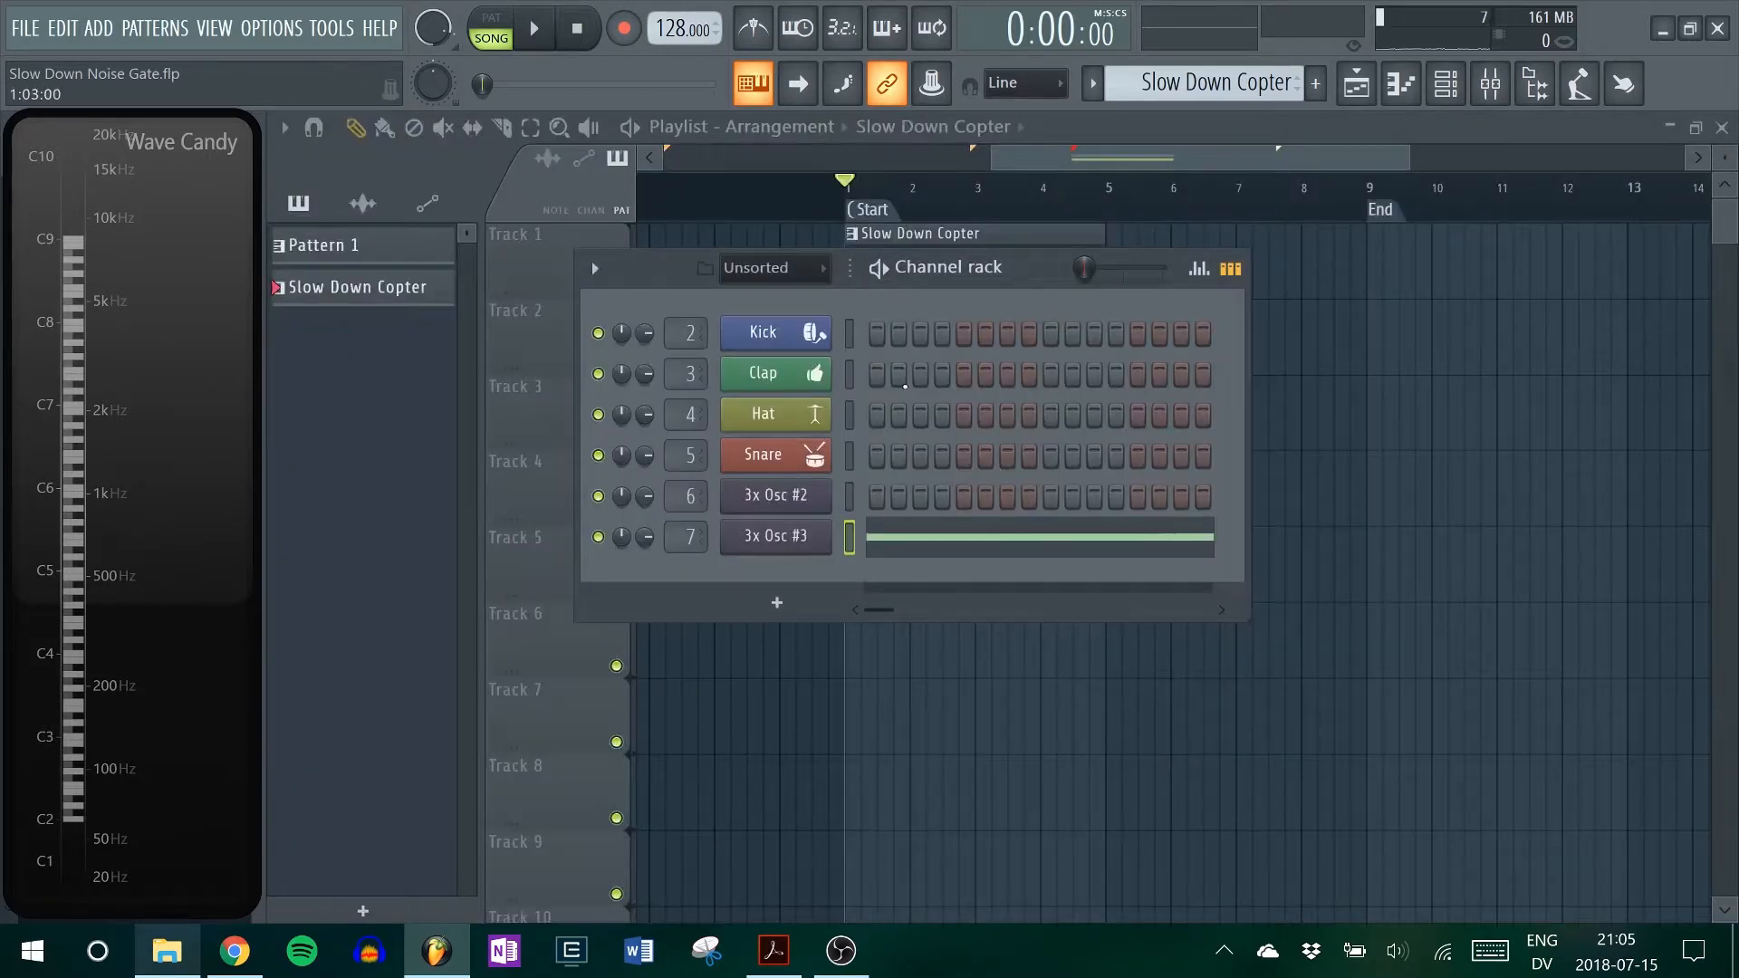
- Look over the arpeggiator section in the 3x Osc #3 miscellaneous settings and close the instrument window
click(776, 542)
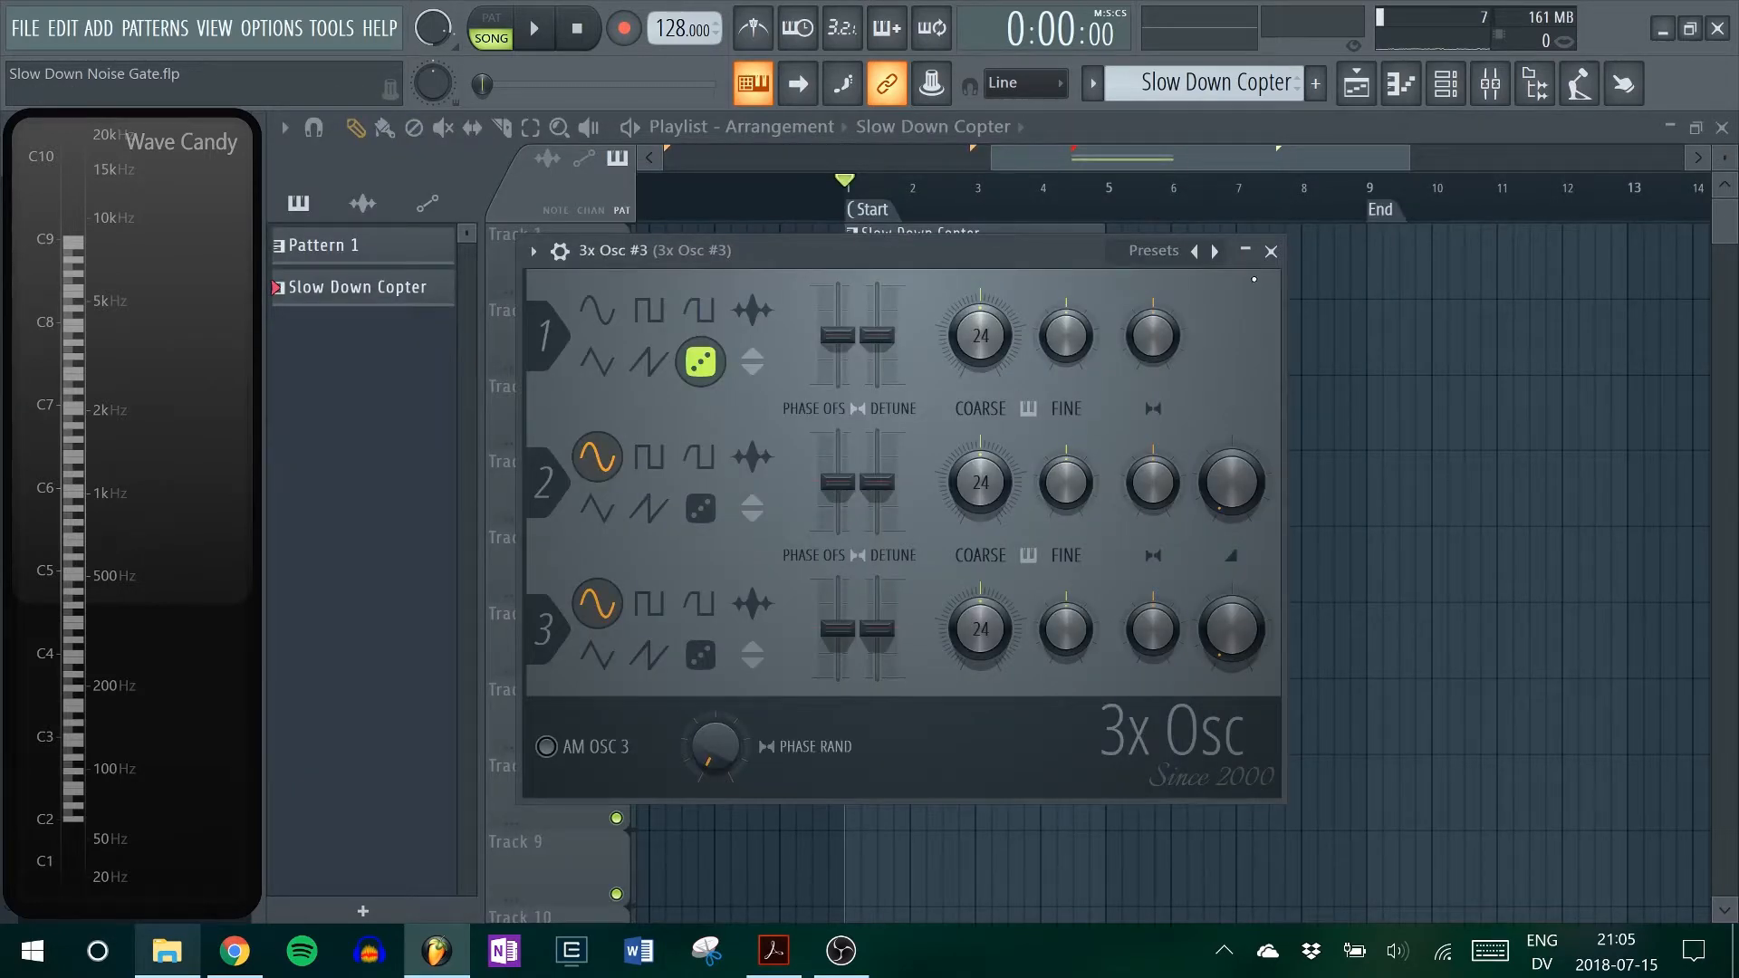
click(533, 251)
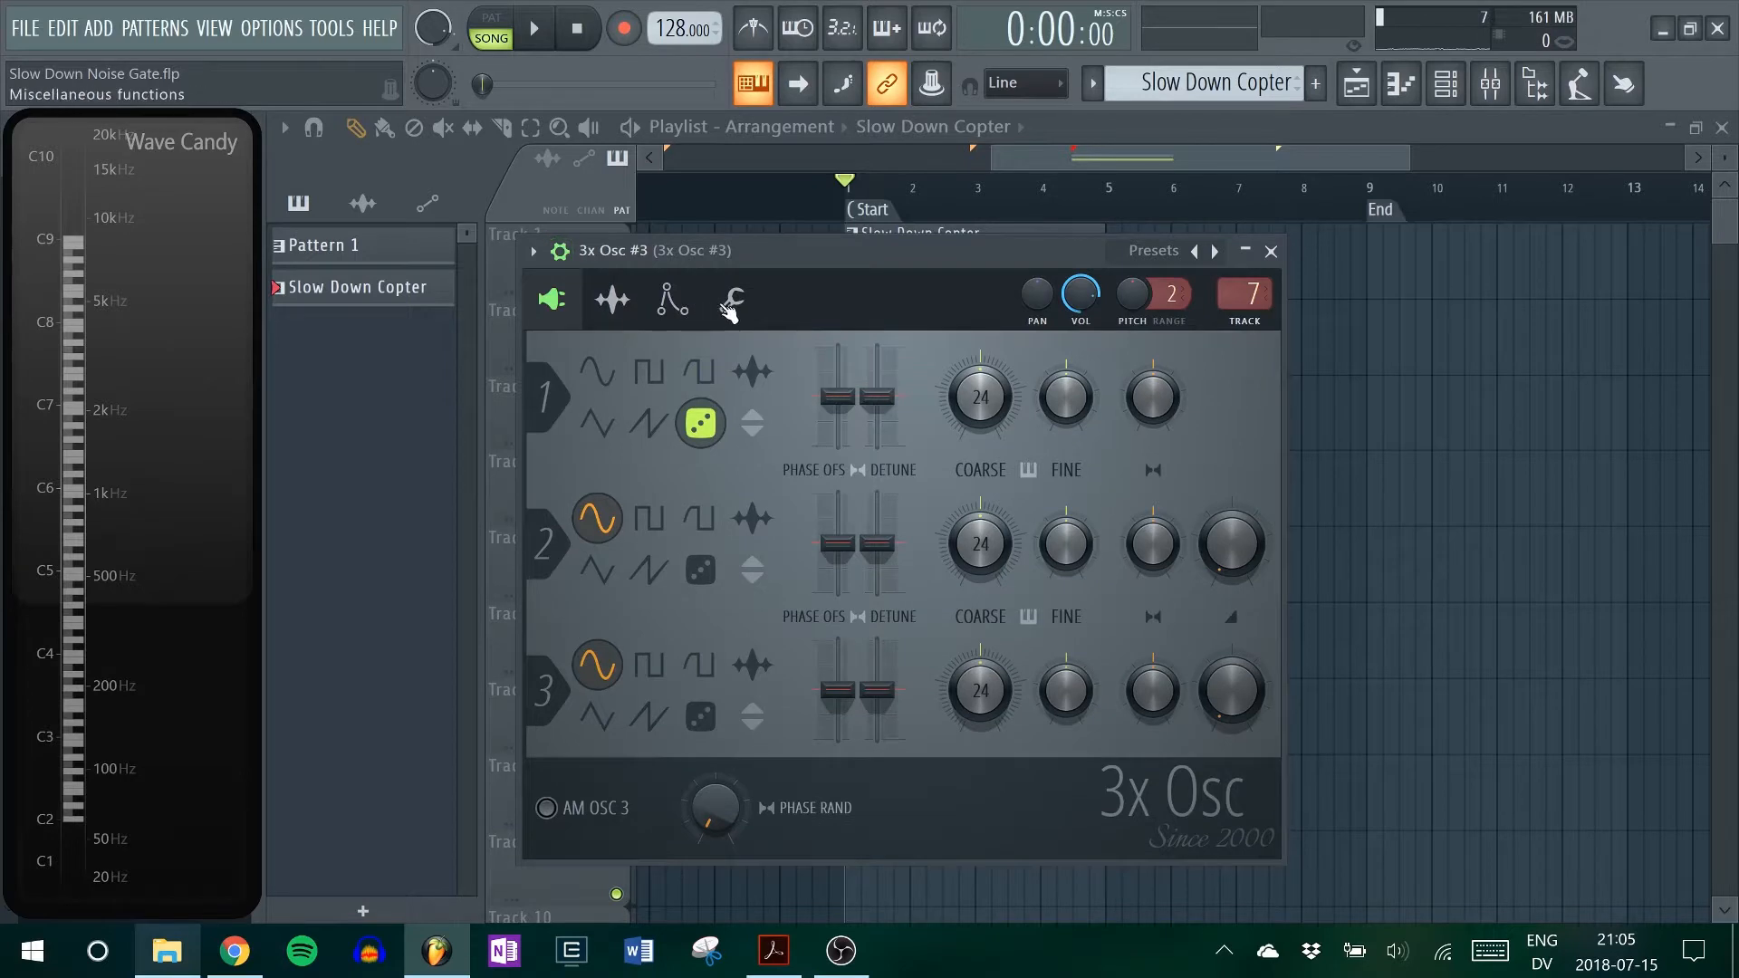
click(741, 240)
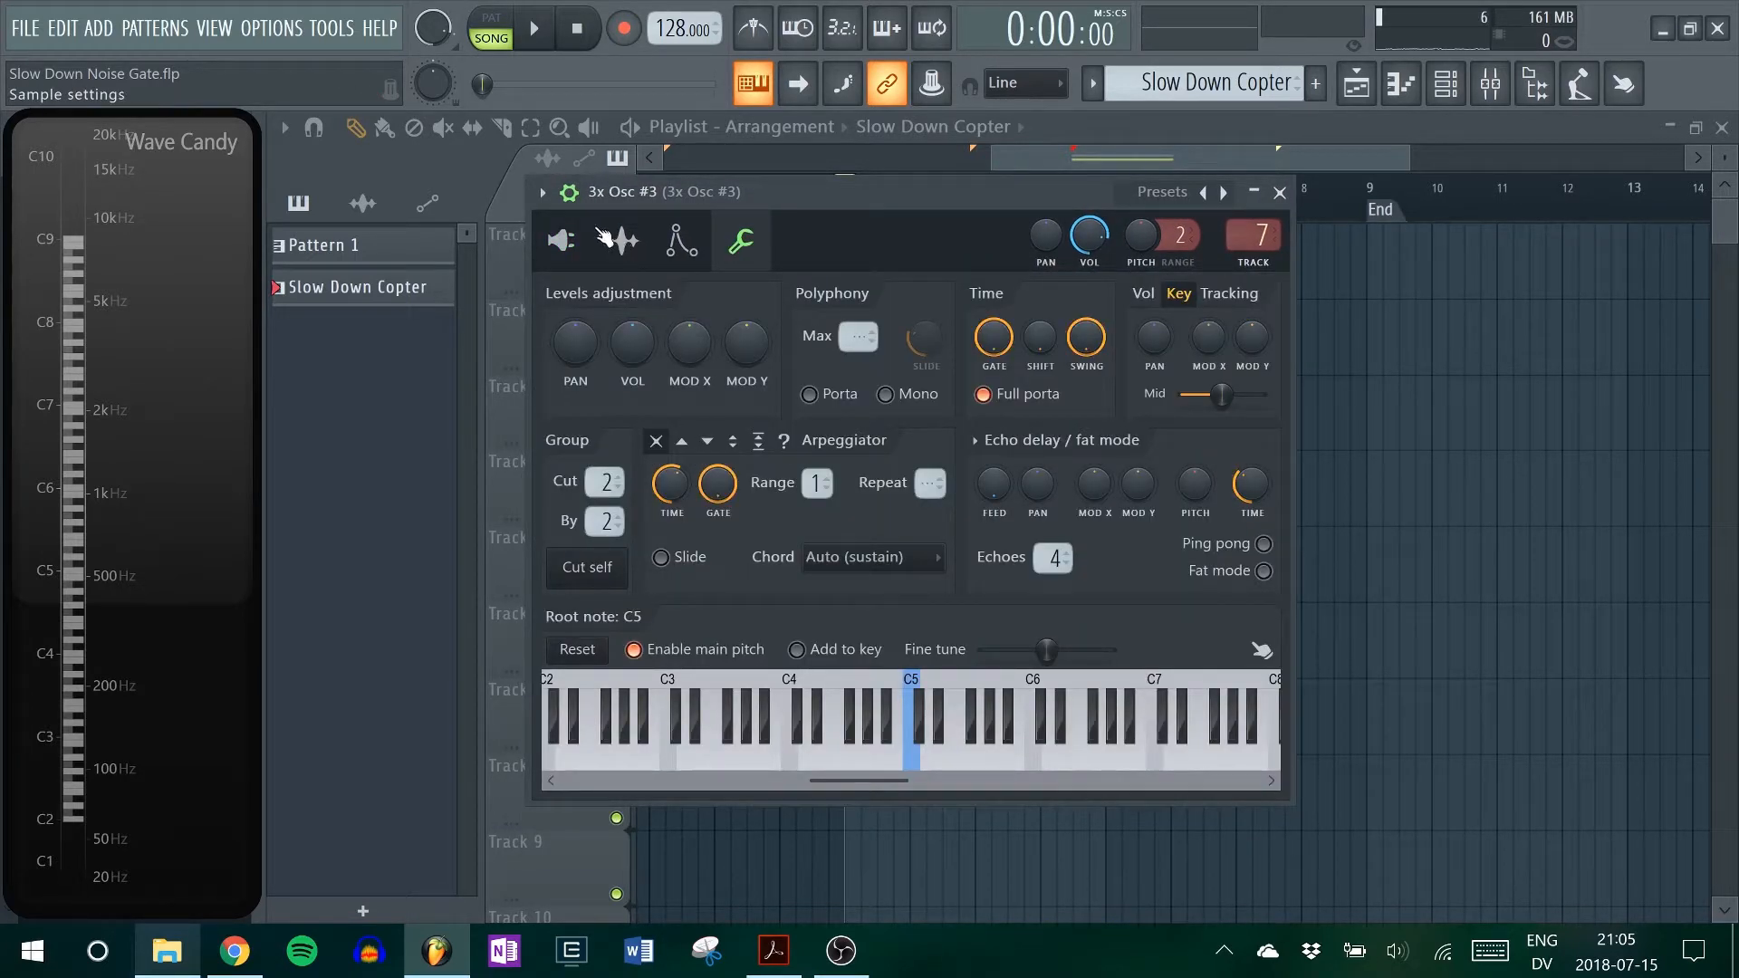
click(1280, 193)
- In the 3x Osc #3 piano roll, add E5 and G5 notes spanning bars 1 to 4 above the C5 note
double_click(958, 243)
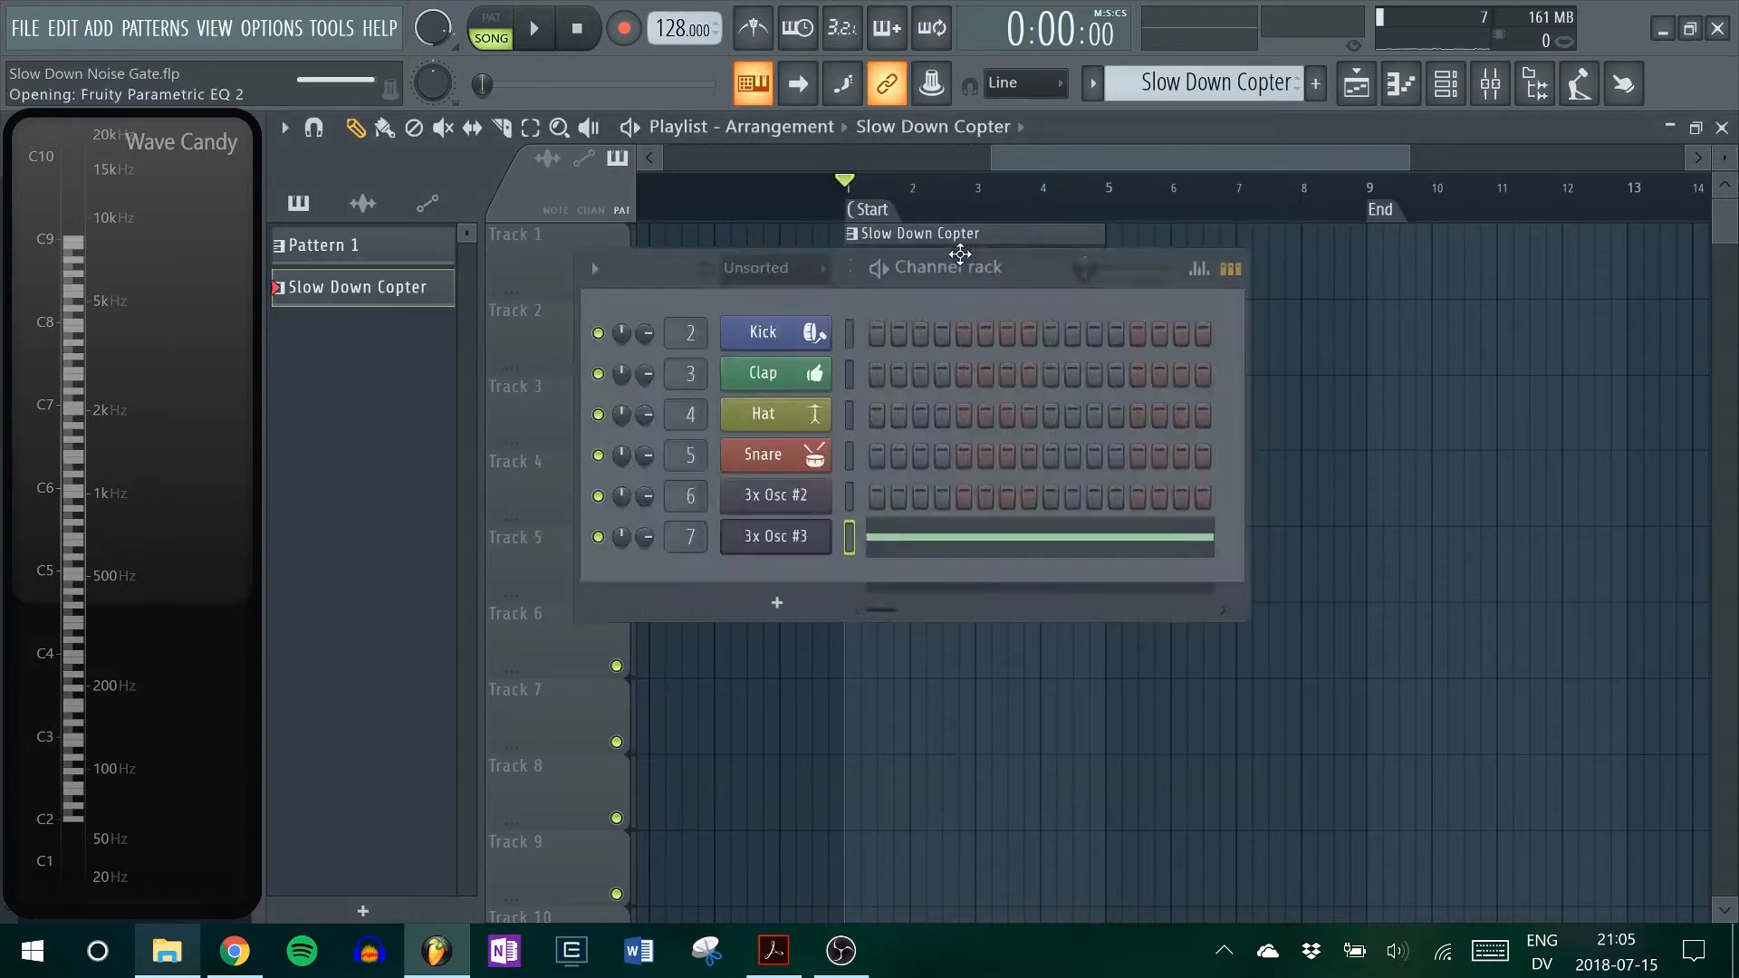
mouse_move(421, 441)
mouse_down()
mouse_move(5, 468)
mouse_move(32, 413)
mouse_up()
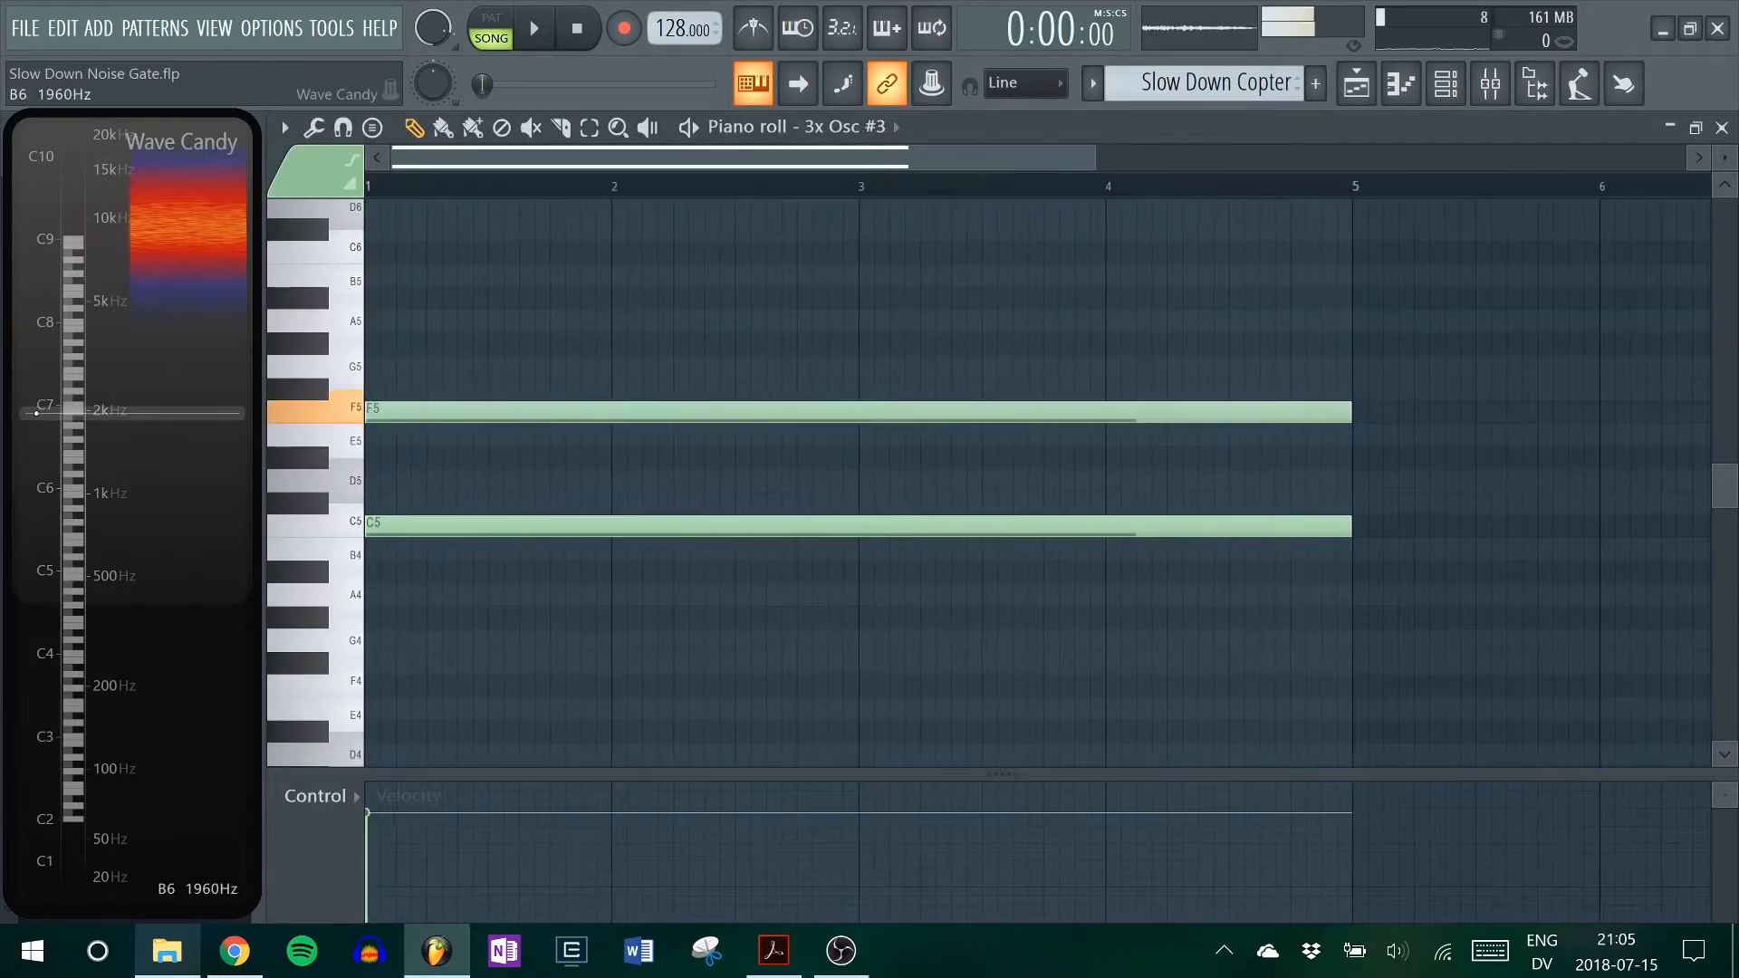
drag(416, 418, 414, 441)
click(408, 366)
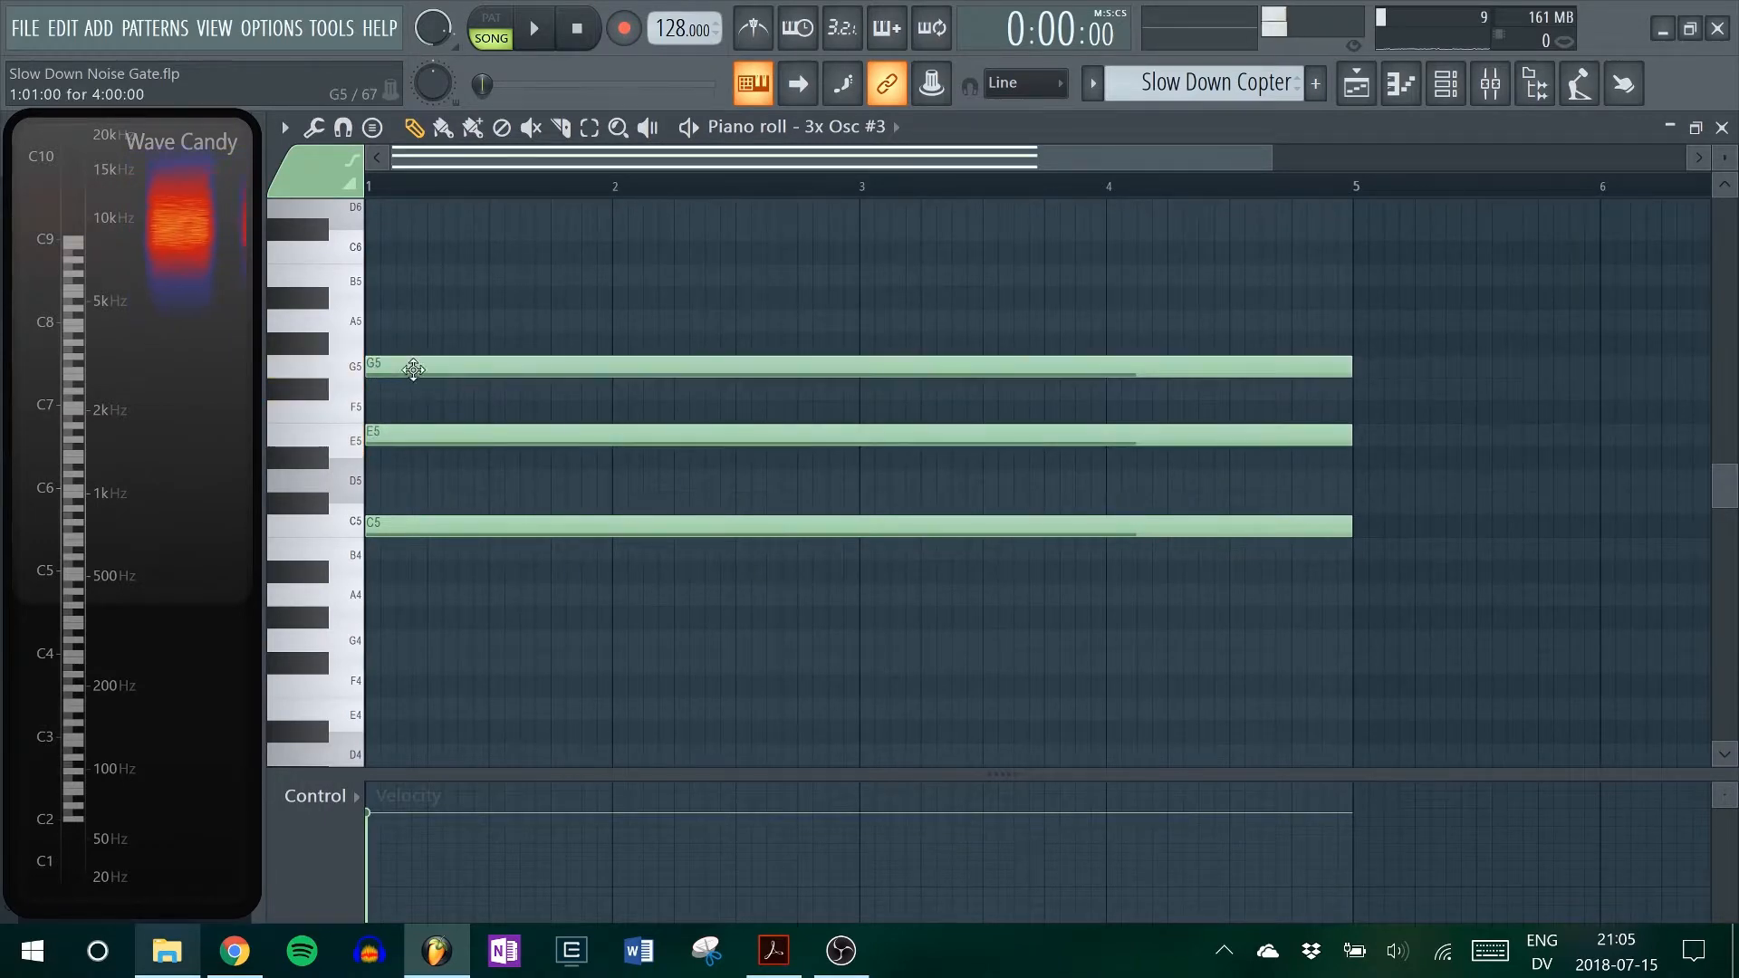
click(1722, 128)
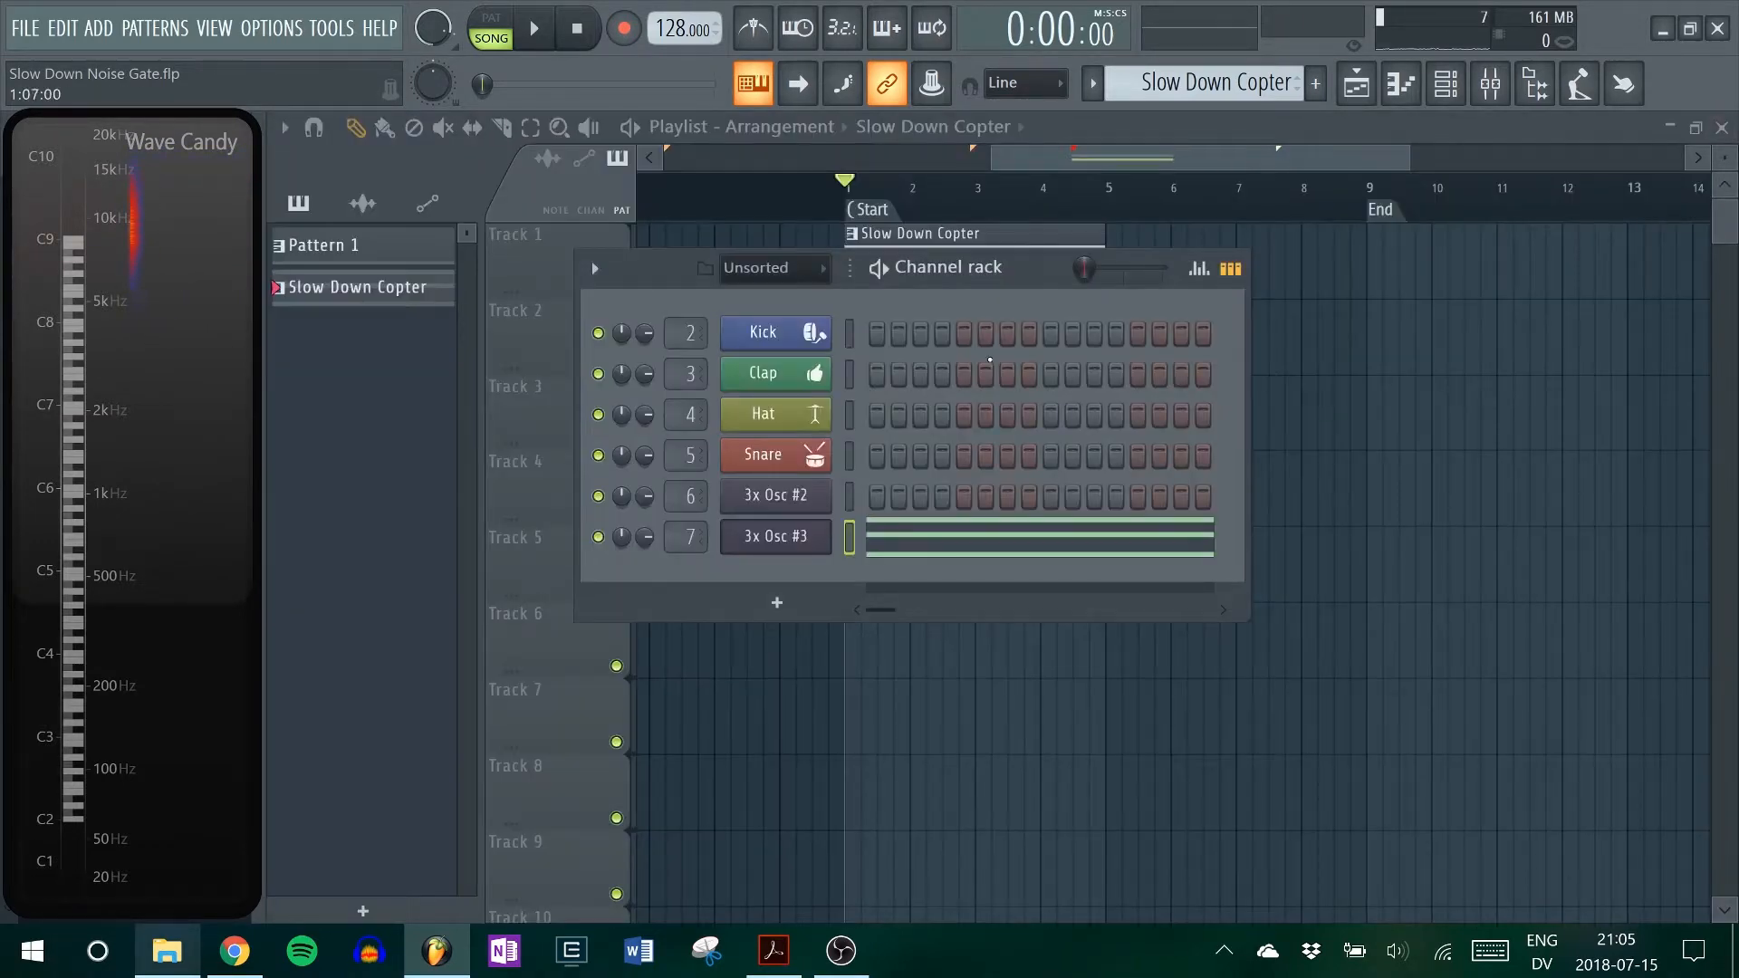
- Set oscillator 1 of 3x Osc #3 to a sine wave and mute Fruity parametric EQ 2 on mixer track 7
click(806, 540)
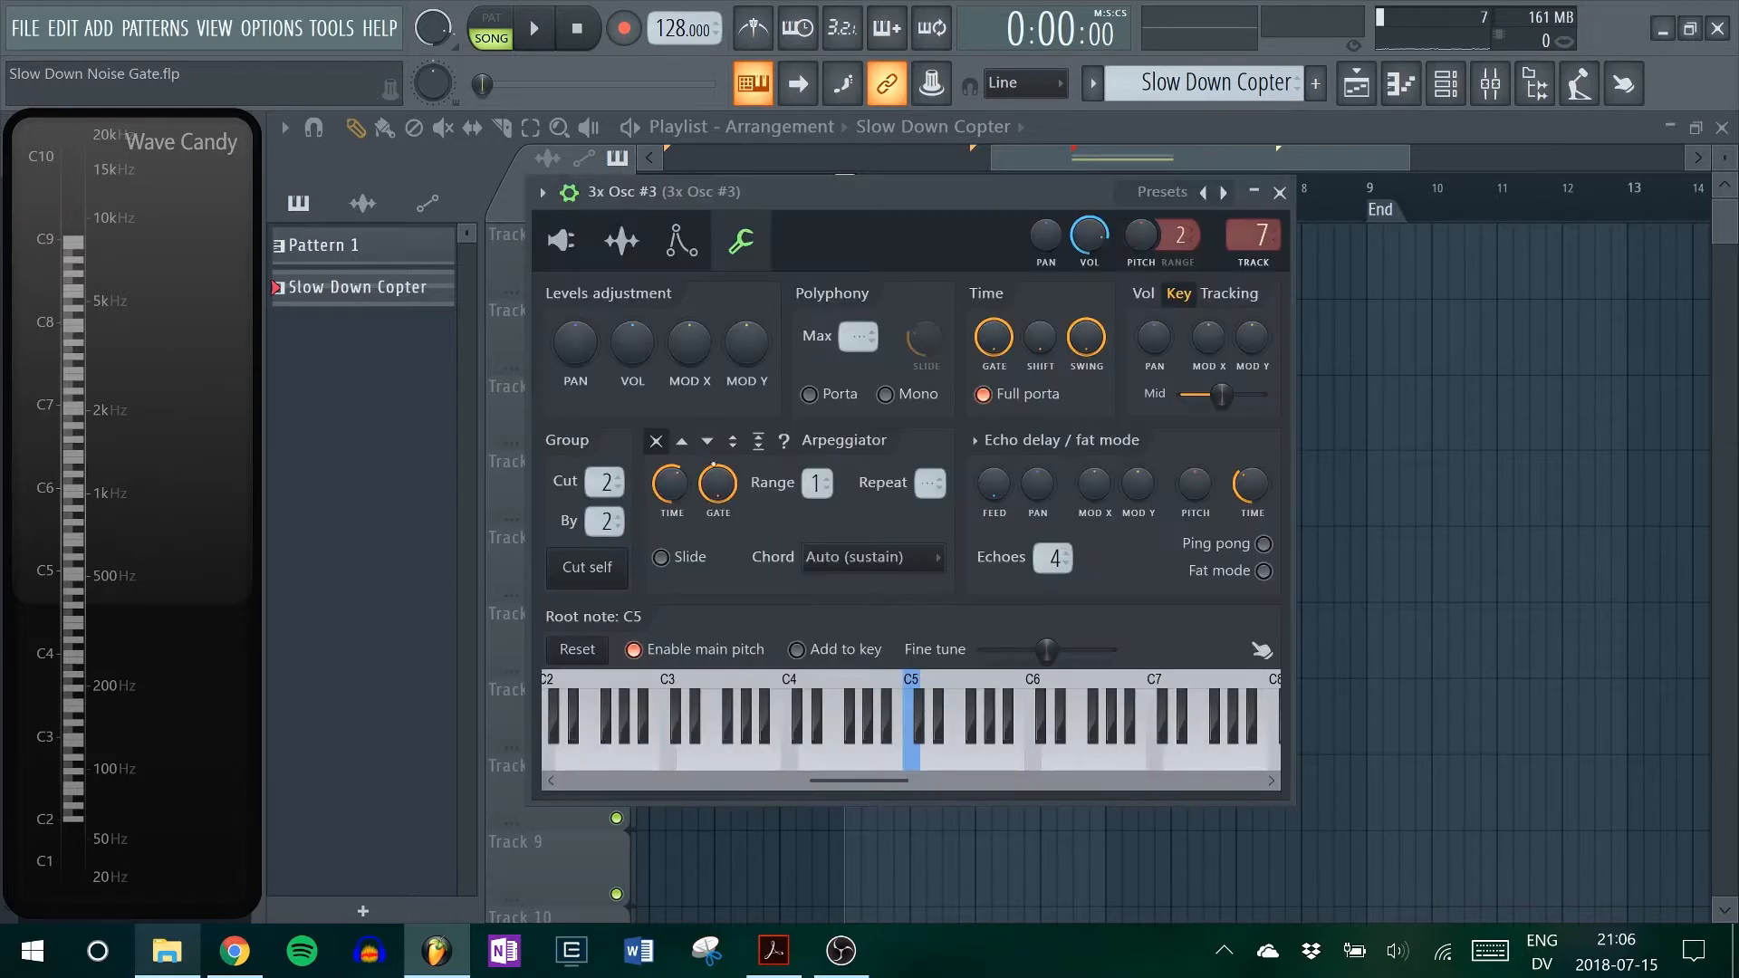
click(609, 319)
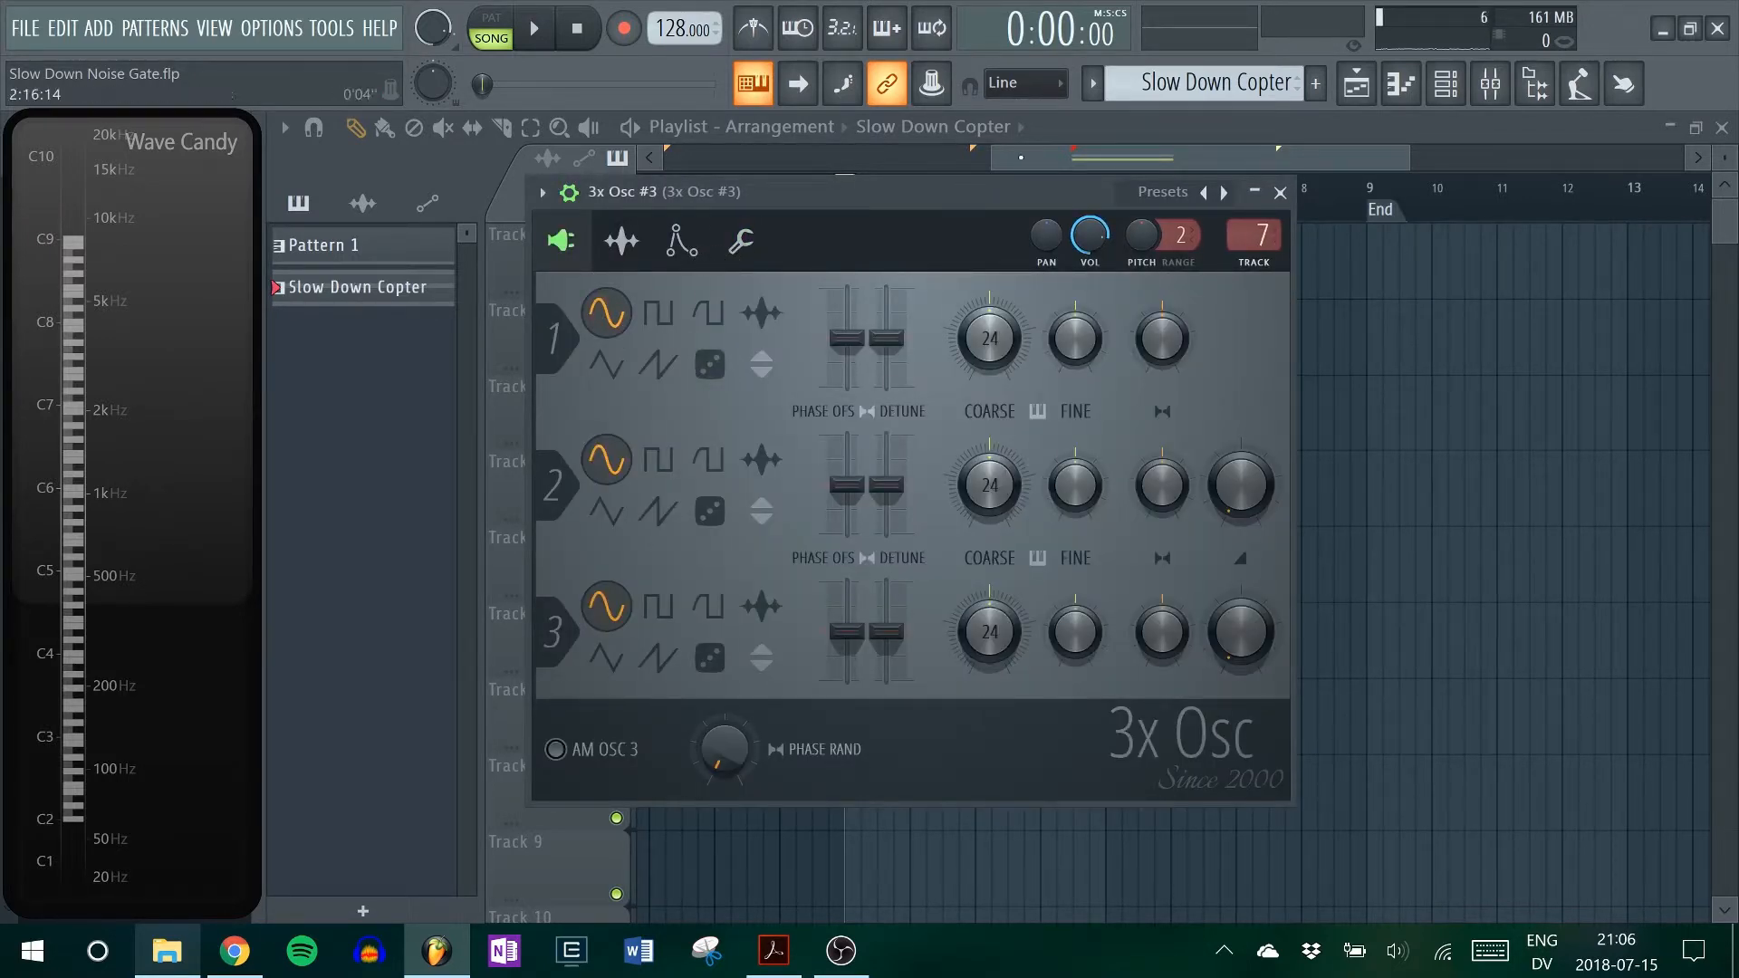
click(1279, 192)
click(1489, 83)
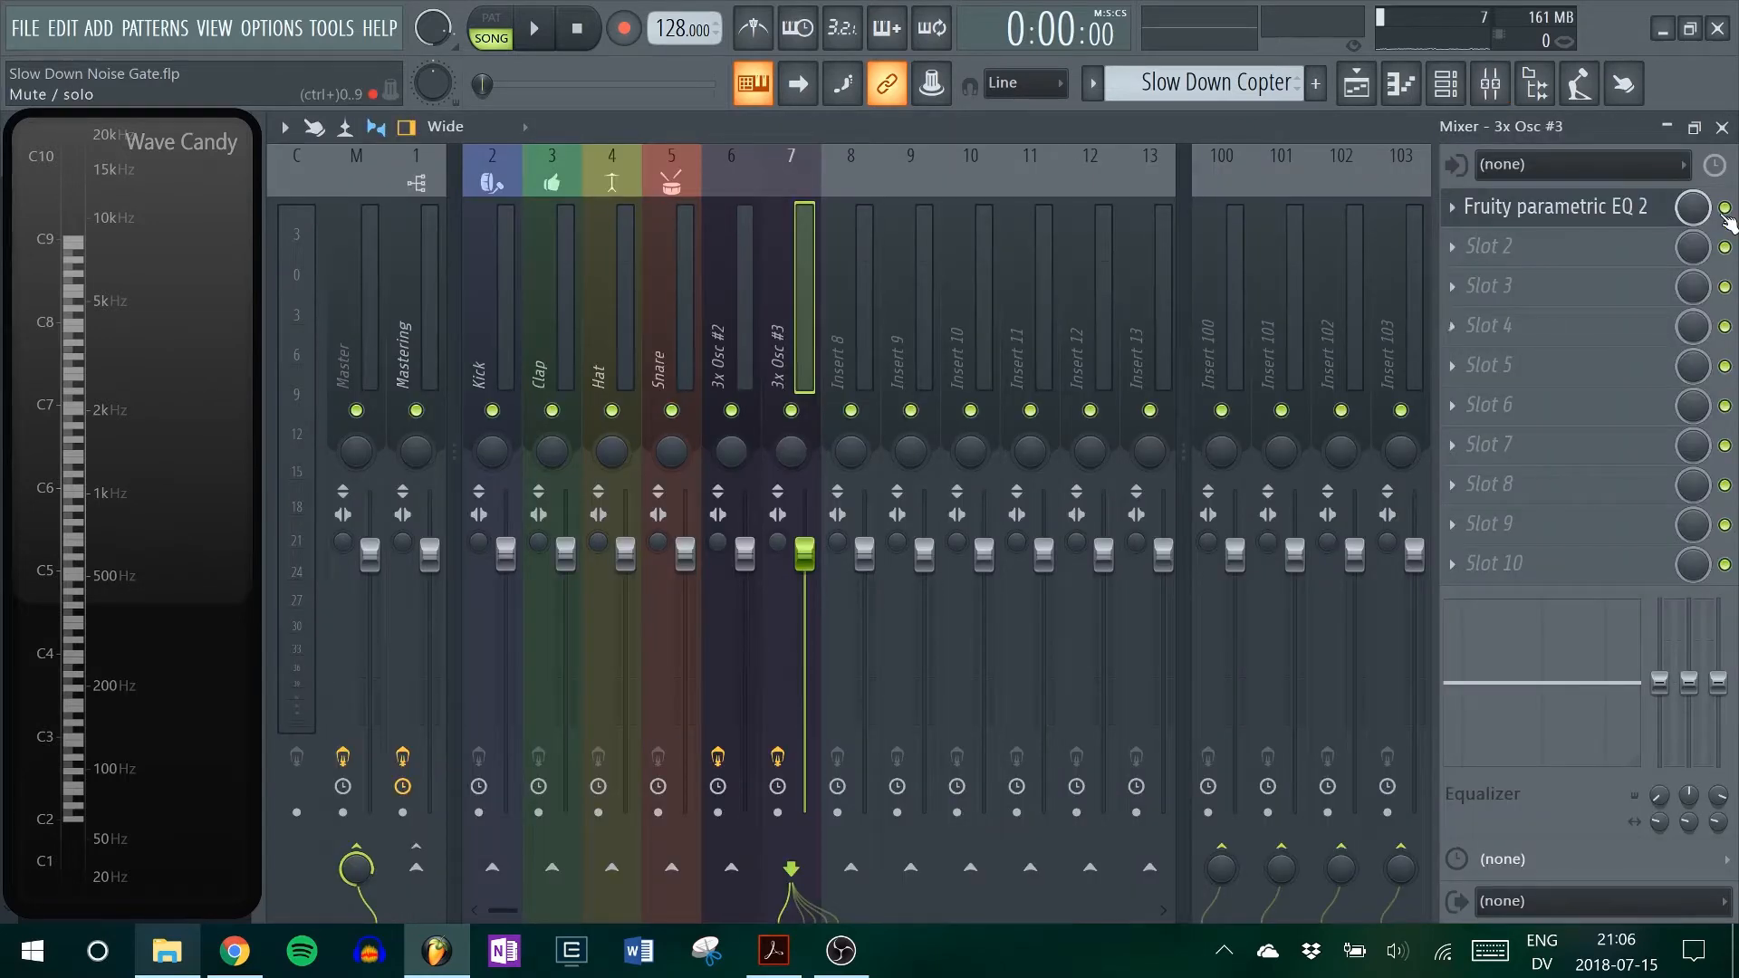
click(1721, 127)
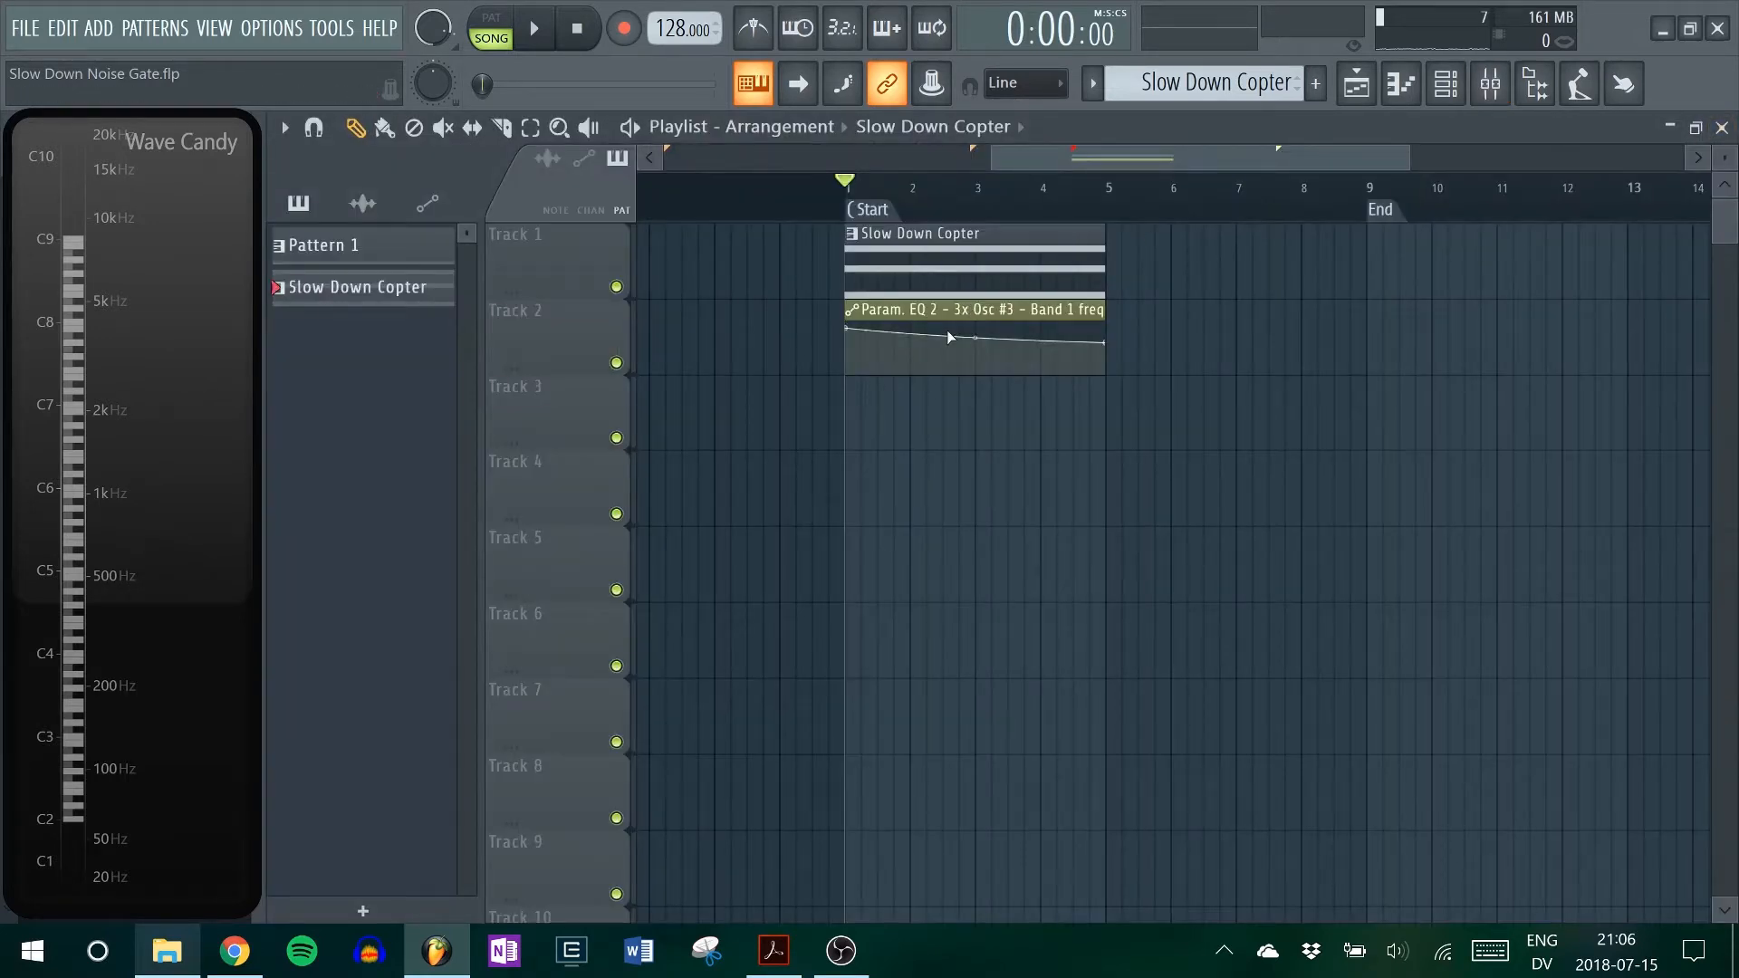
- Set the 3x Osc #3 arpeggiator direction to up and play the song to hear the arpeggiated chord
key(F6)
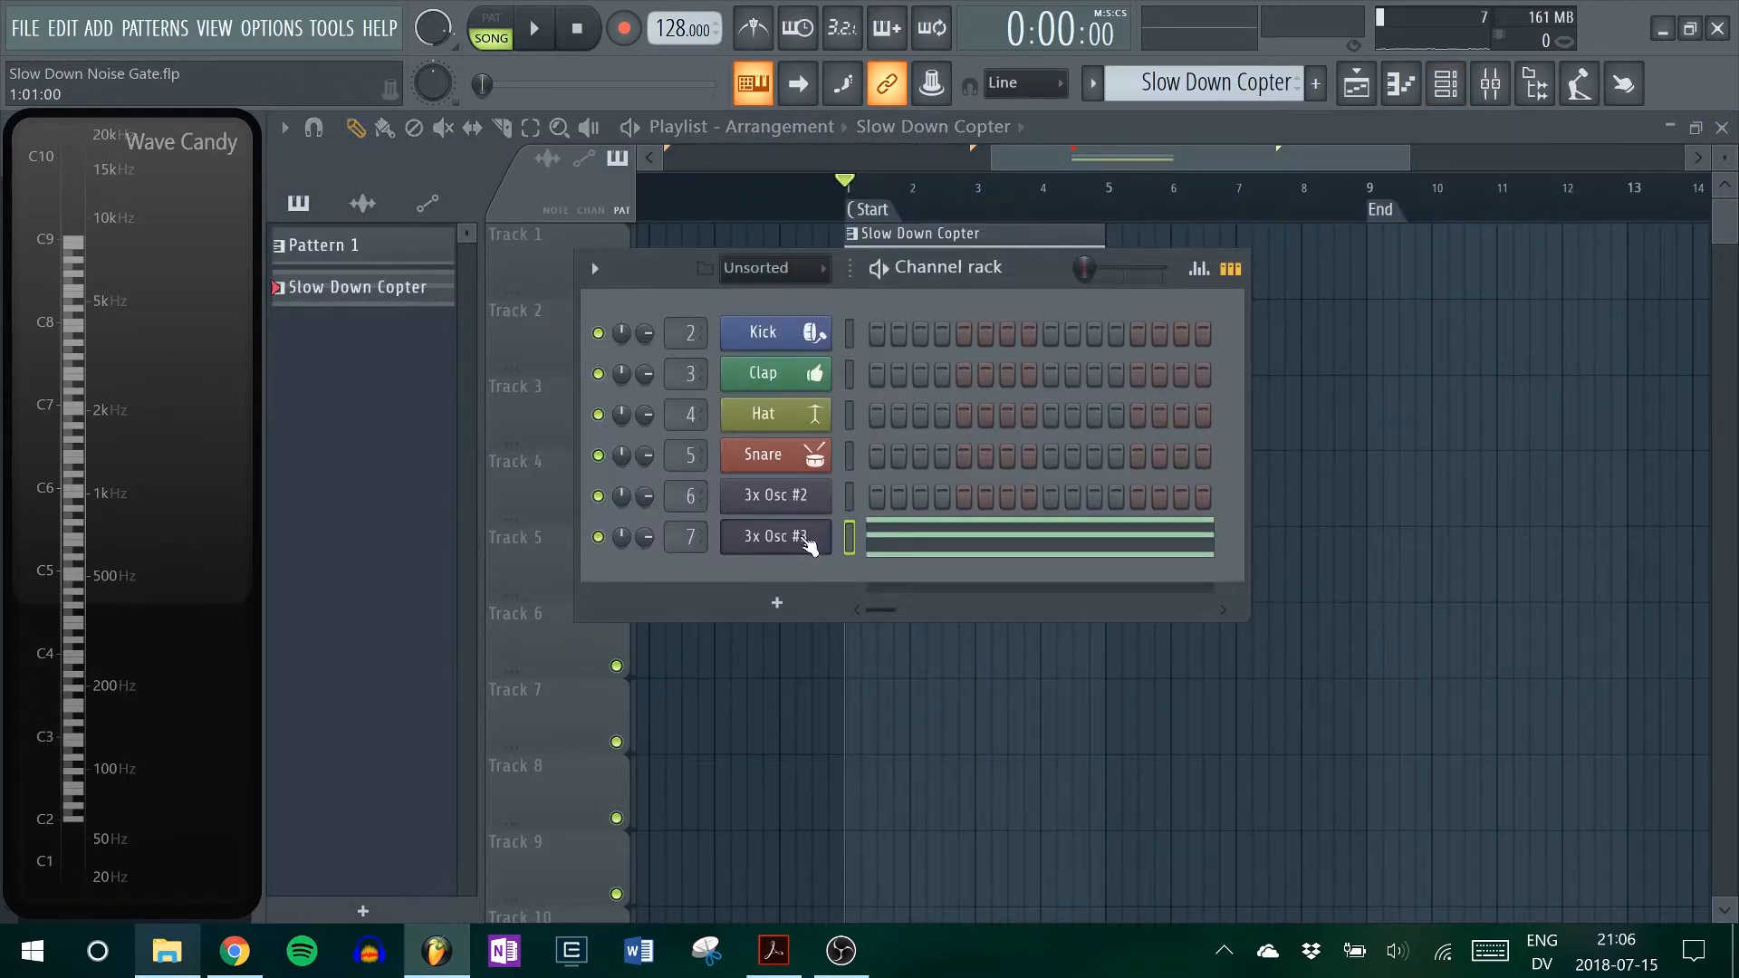
click(808, 544)
click(741, 241)
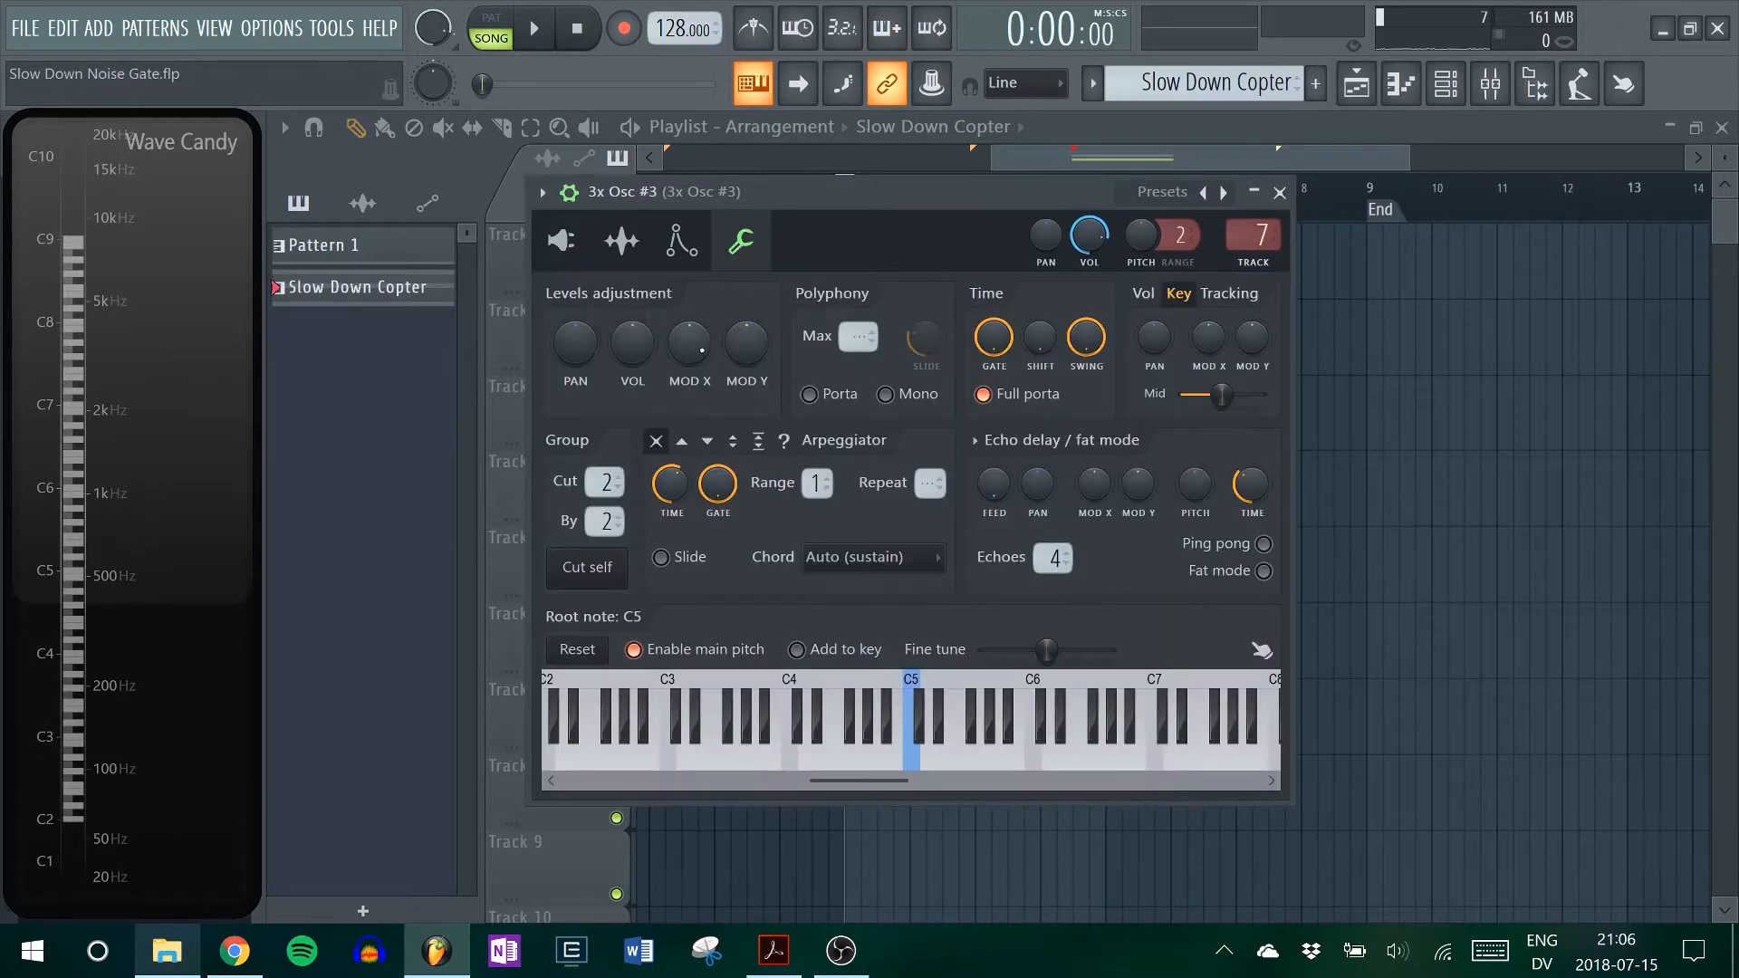
click(684, 443)
key(space)
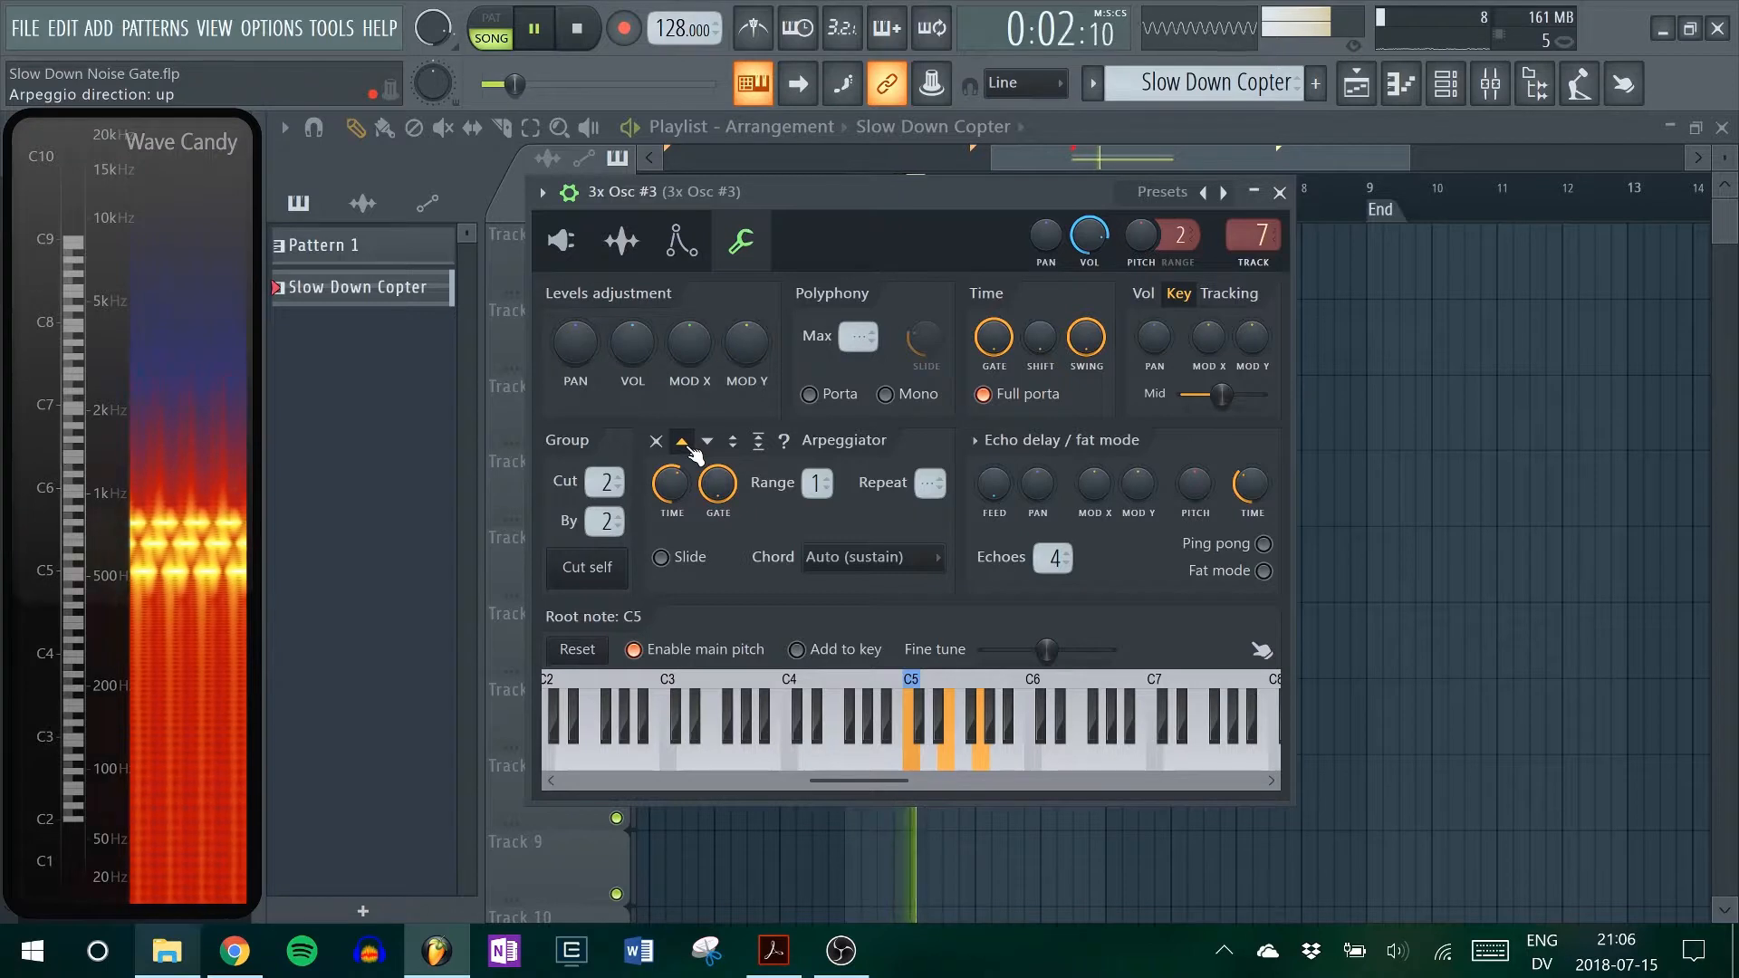
key(space)
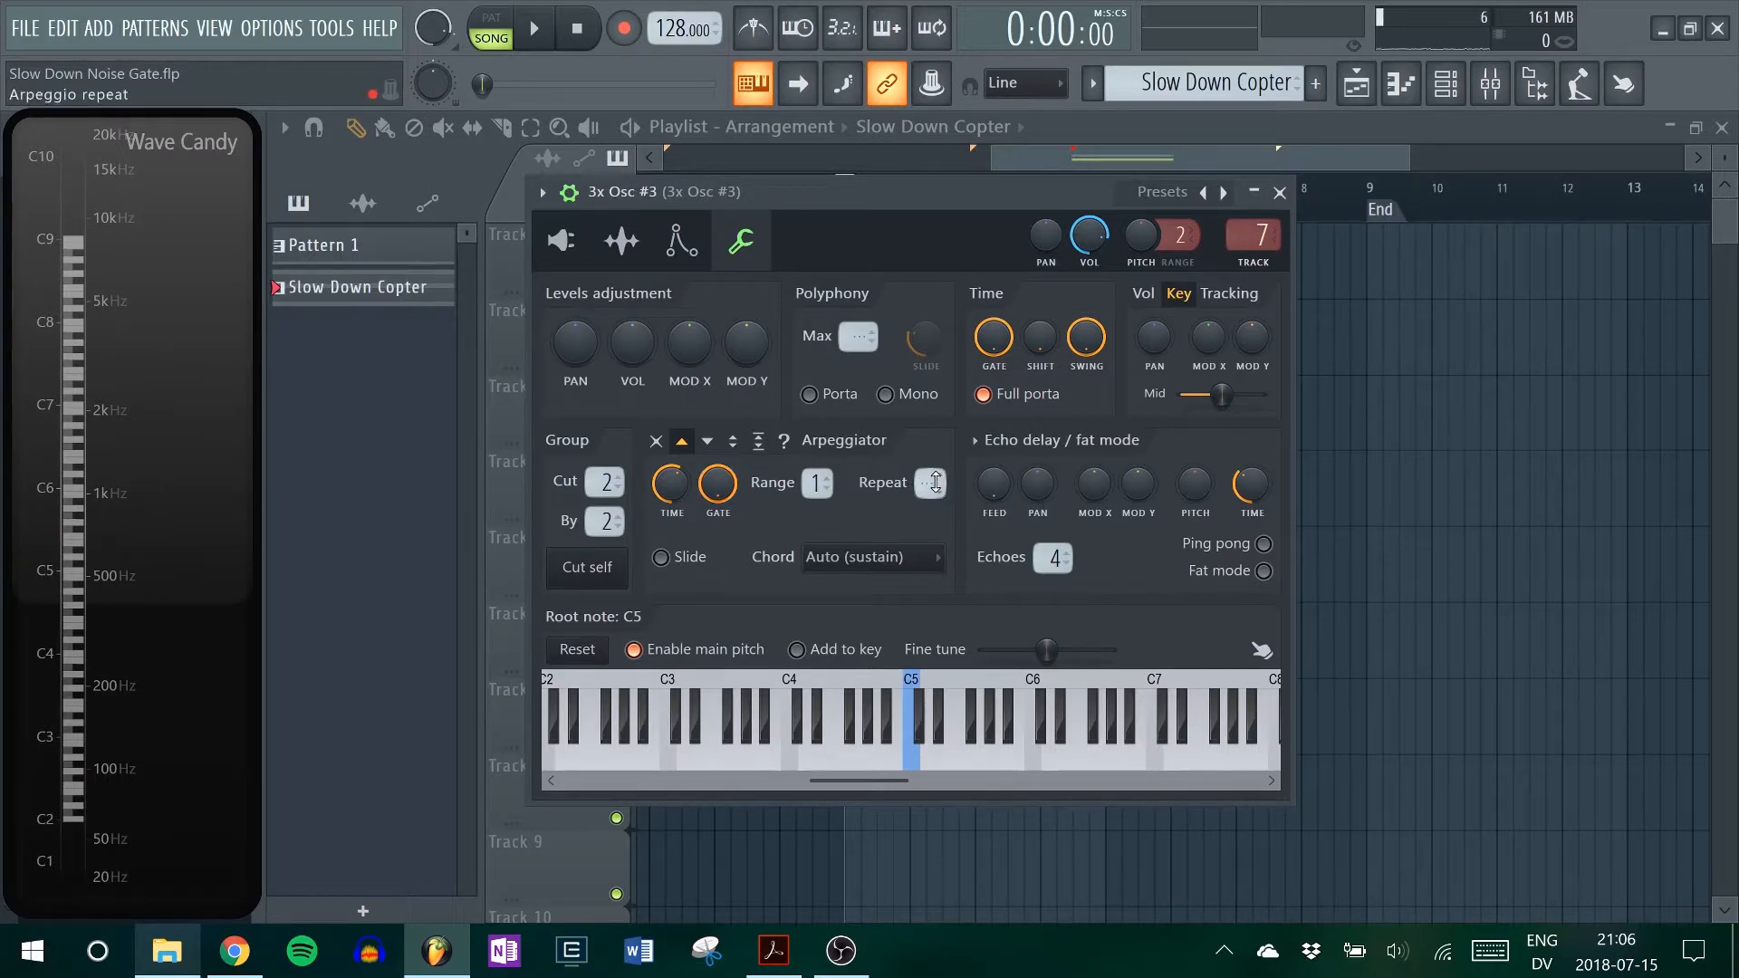
- Try a higher arpeggiator repeat value on 3x Osc #3, play the song and close the instrument window
drag(928, 489, 928, 478)
key(space)
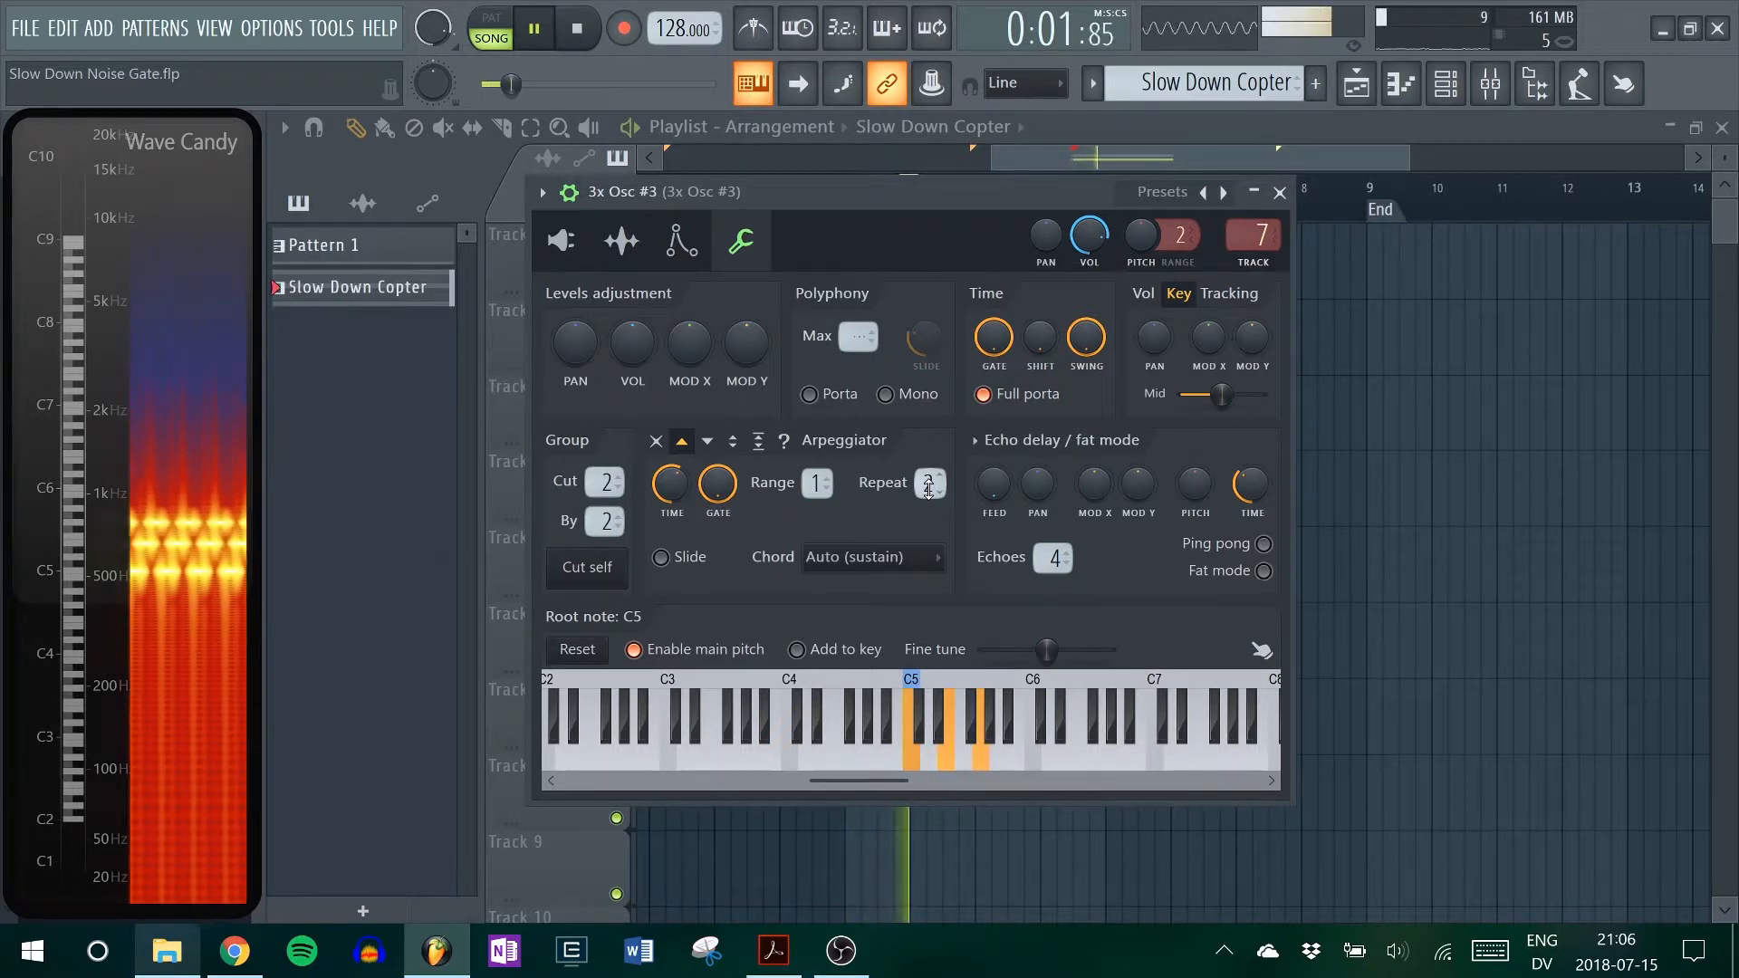
key(space)
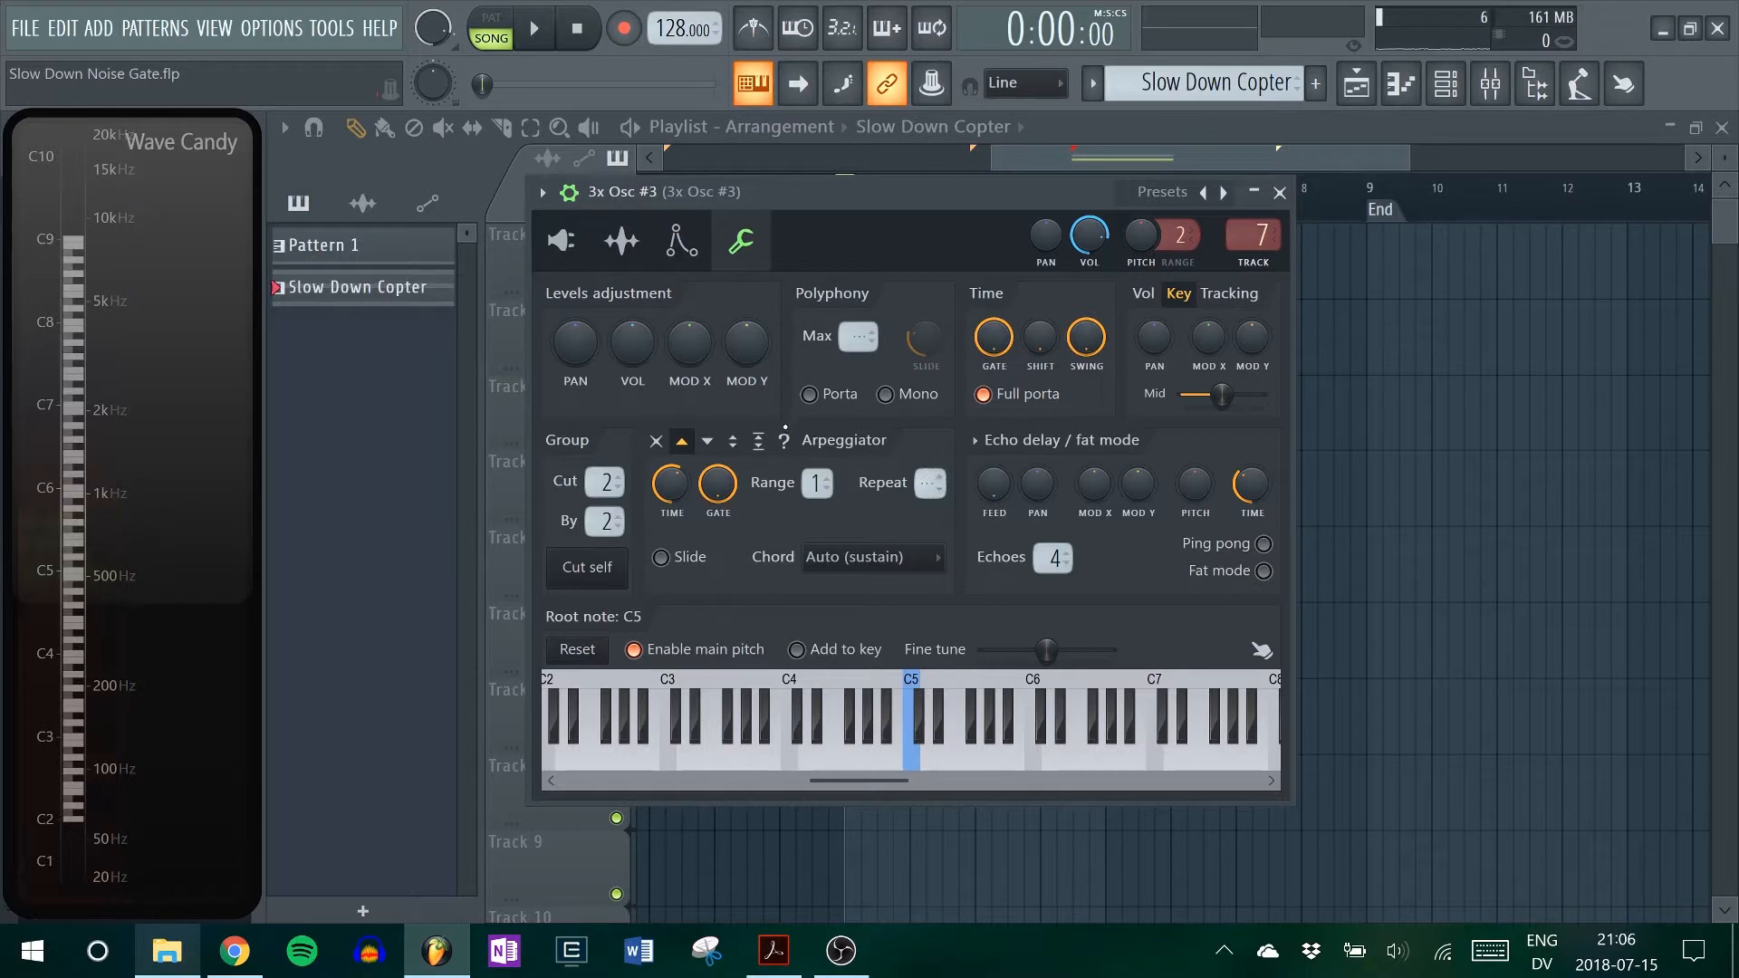
click(1279, 192)
click(993, 543)
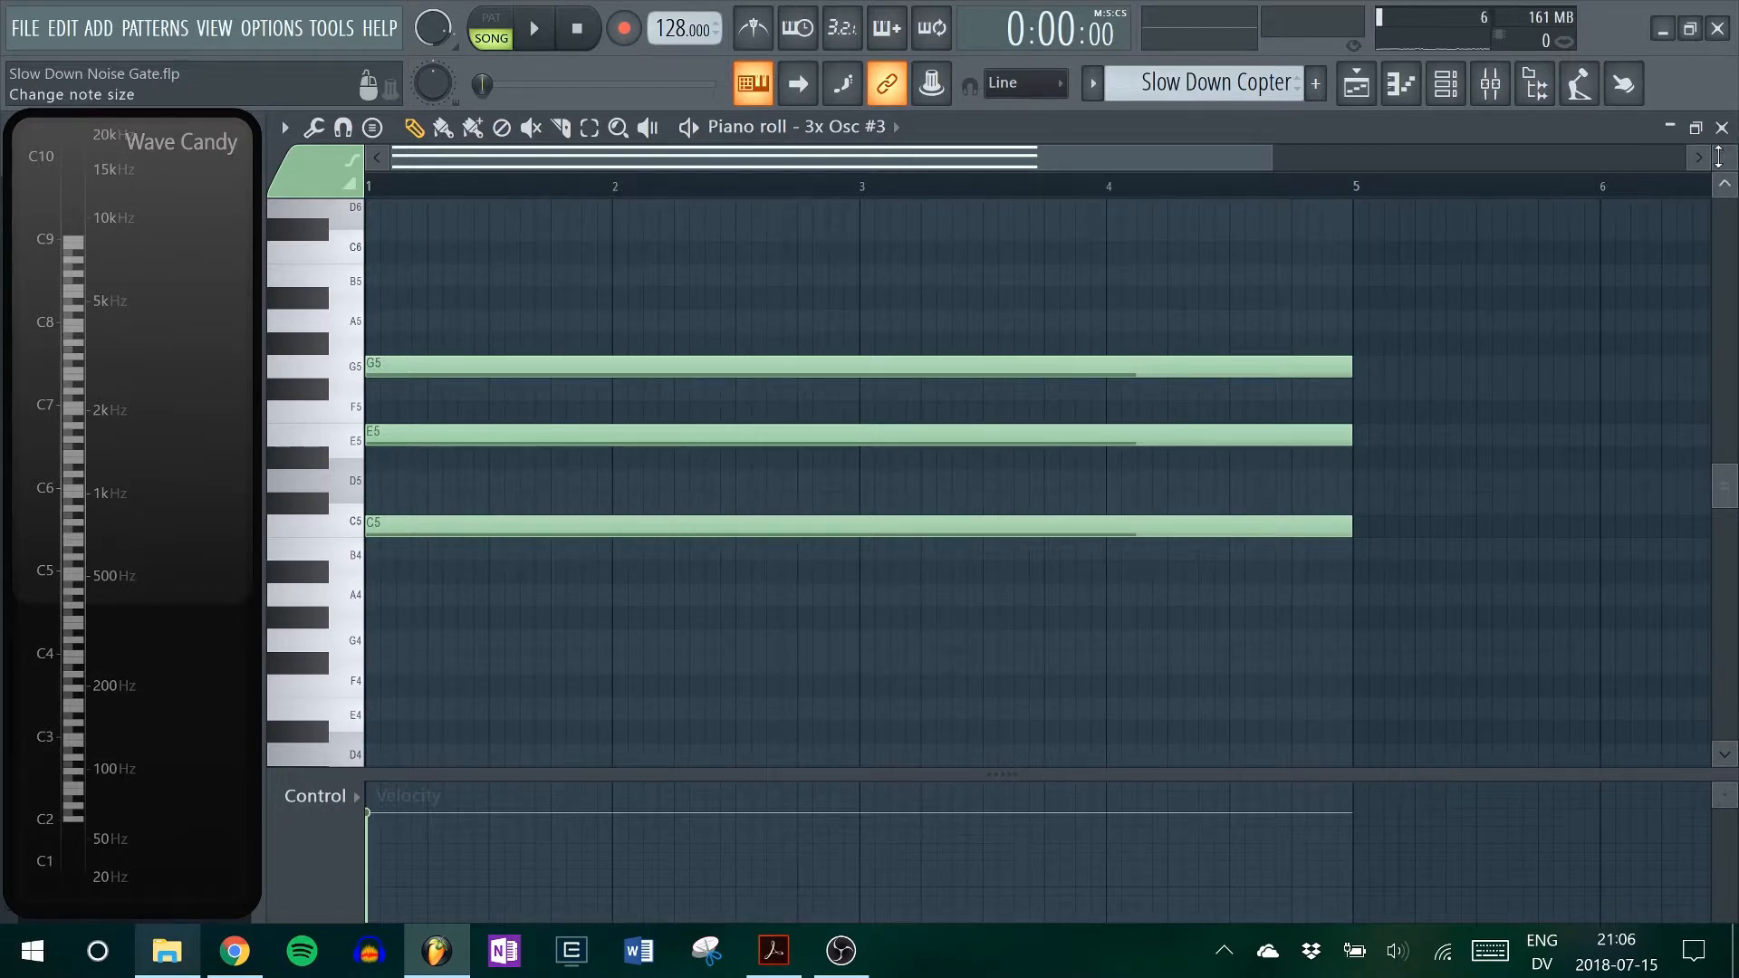
click(1722, 129)
click(934, 535)
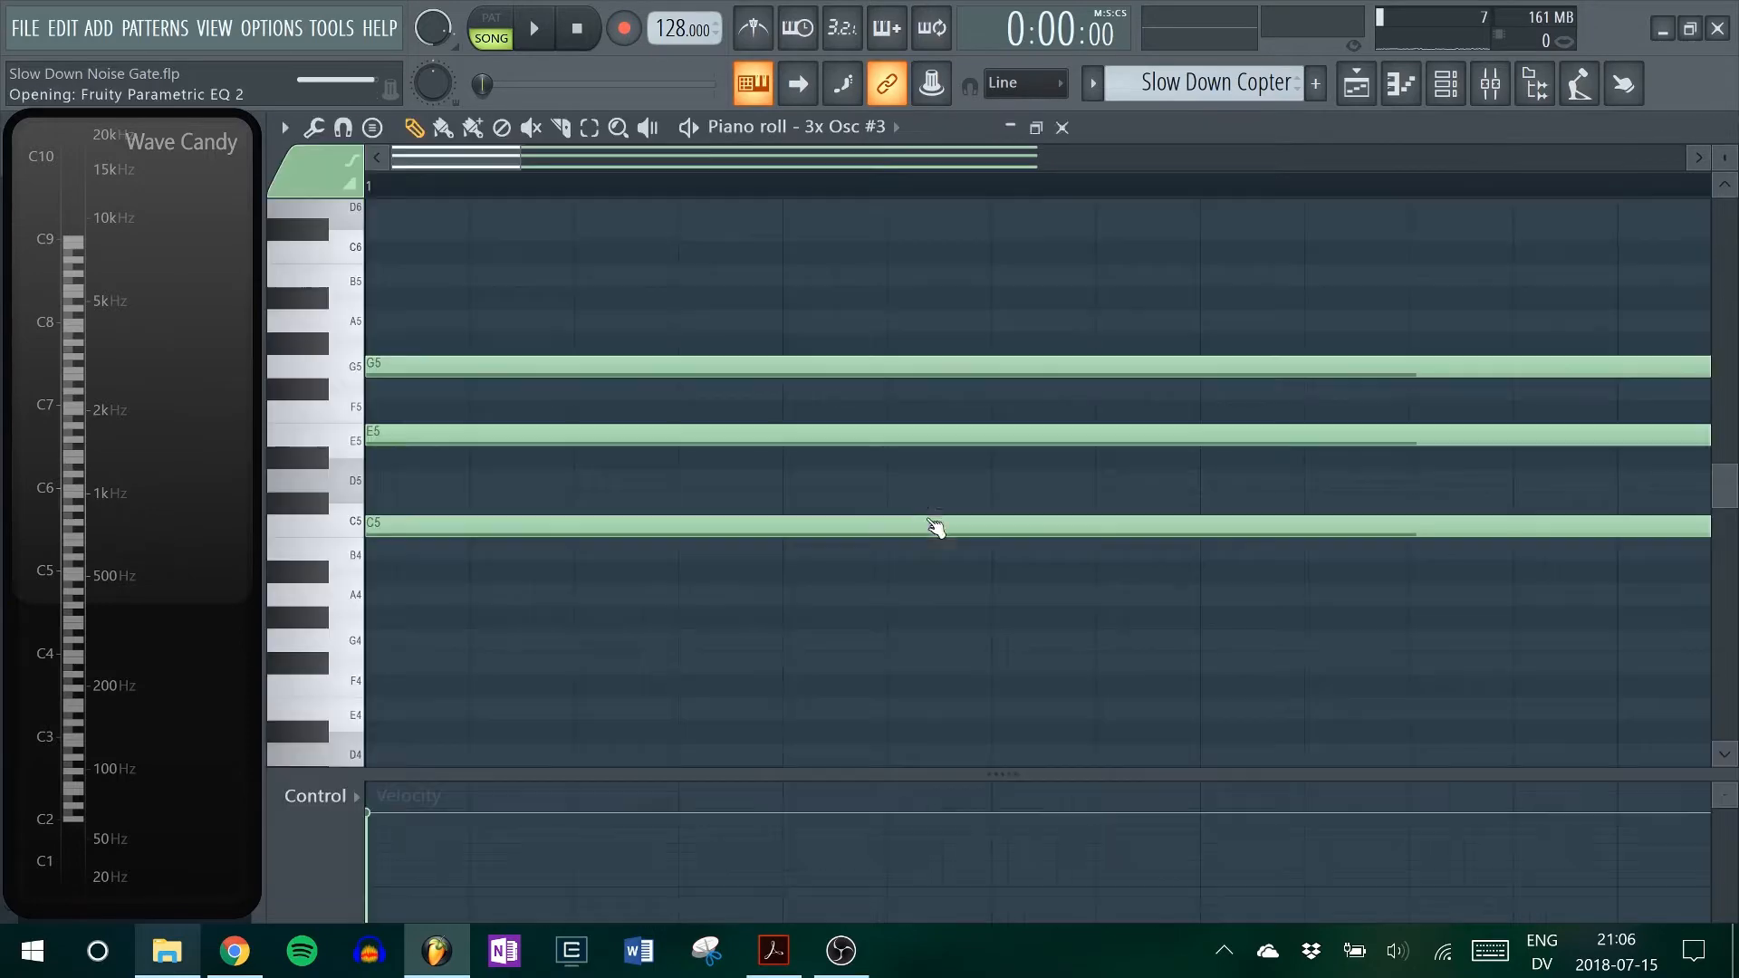
click(1723, 125)
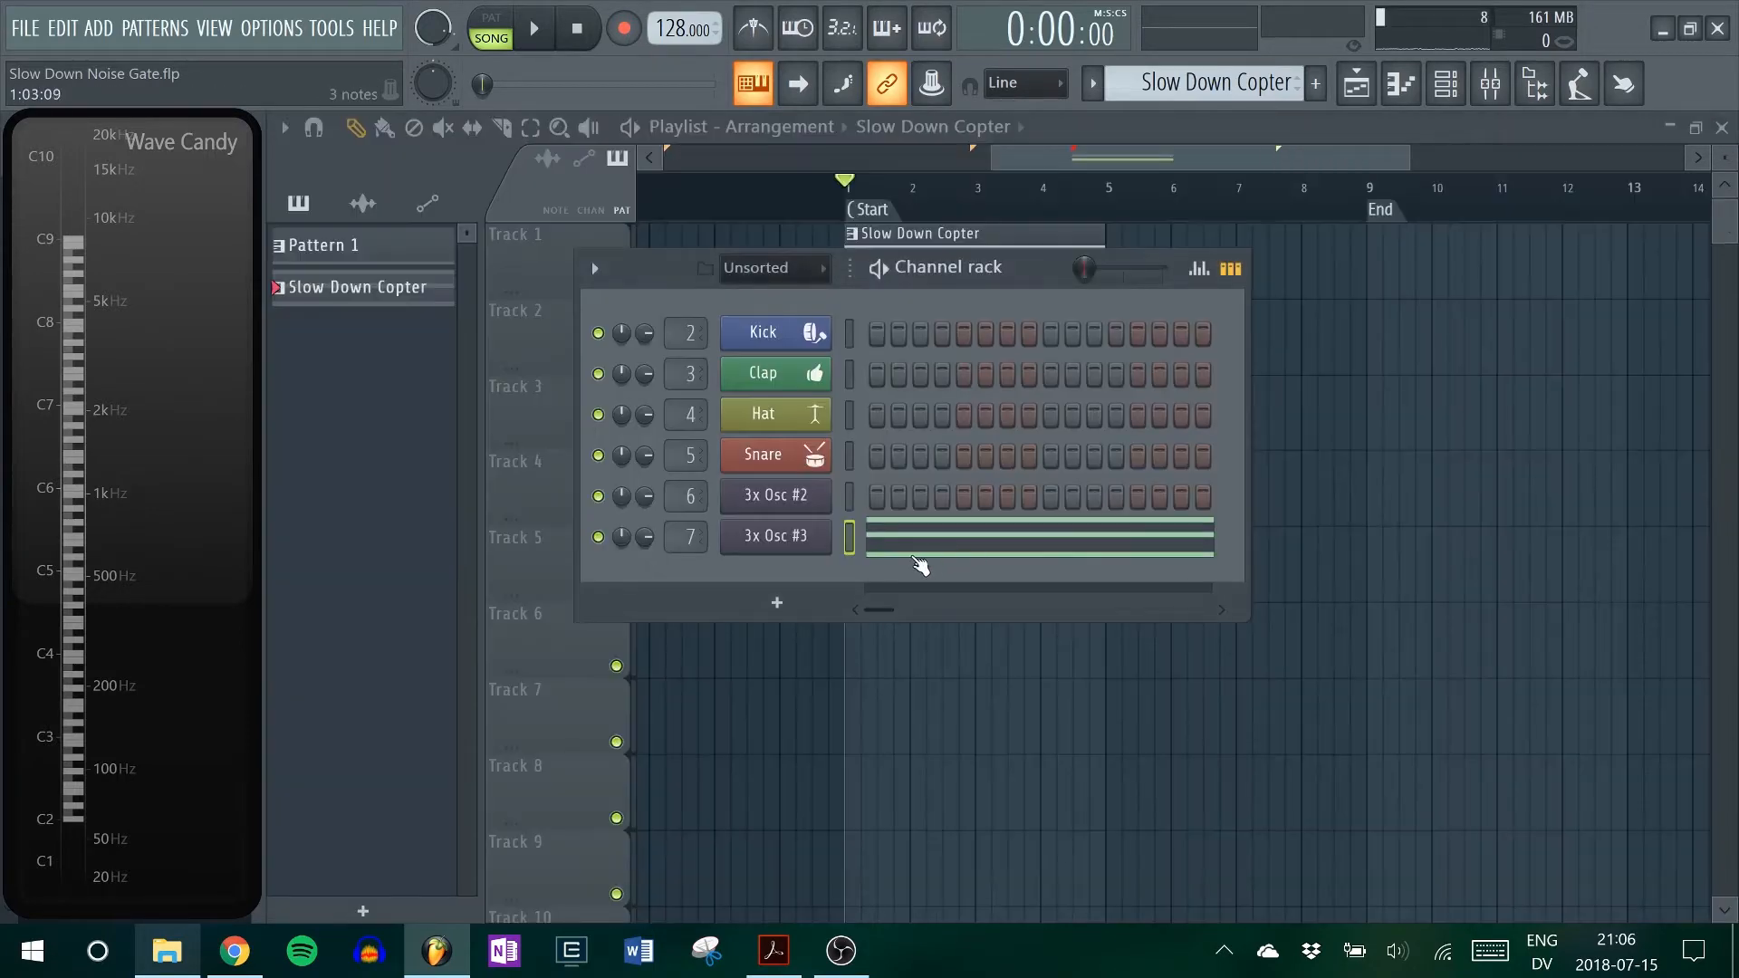
- Set oscillator 1 of 3x Osc #3 back to the noise waveform and close the instrument window
click(793, 535)
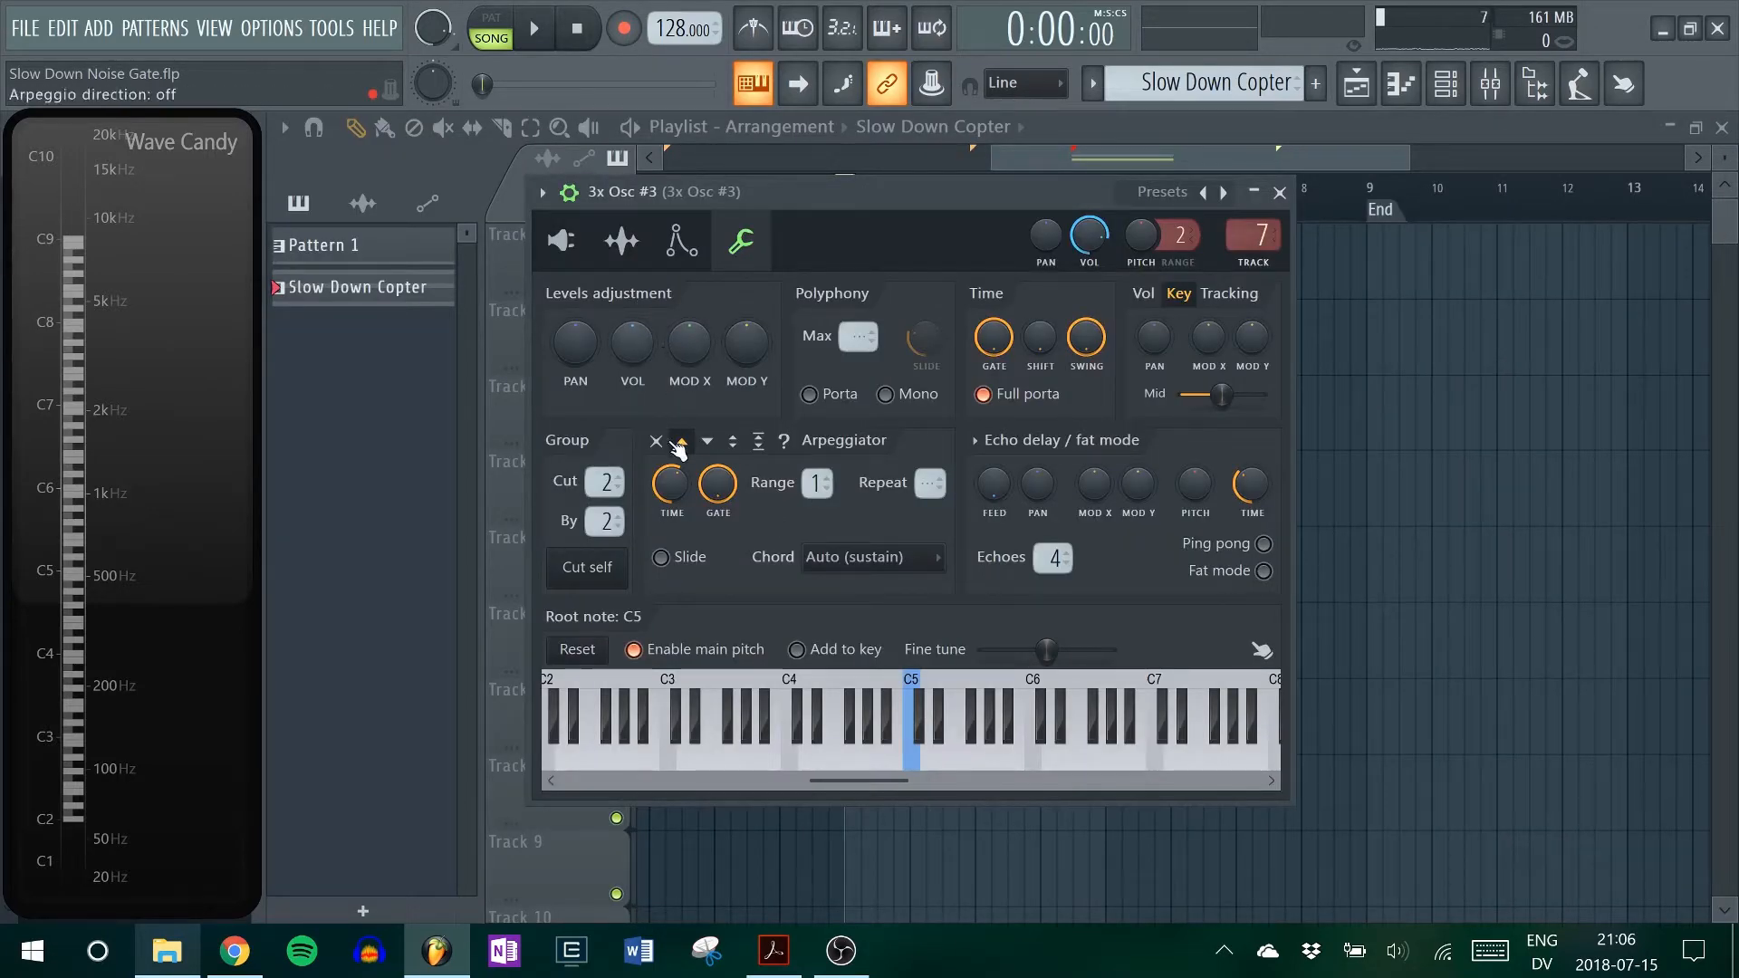
click(561, 240)
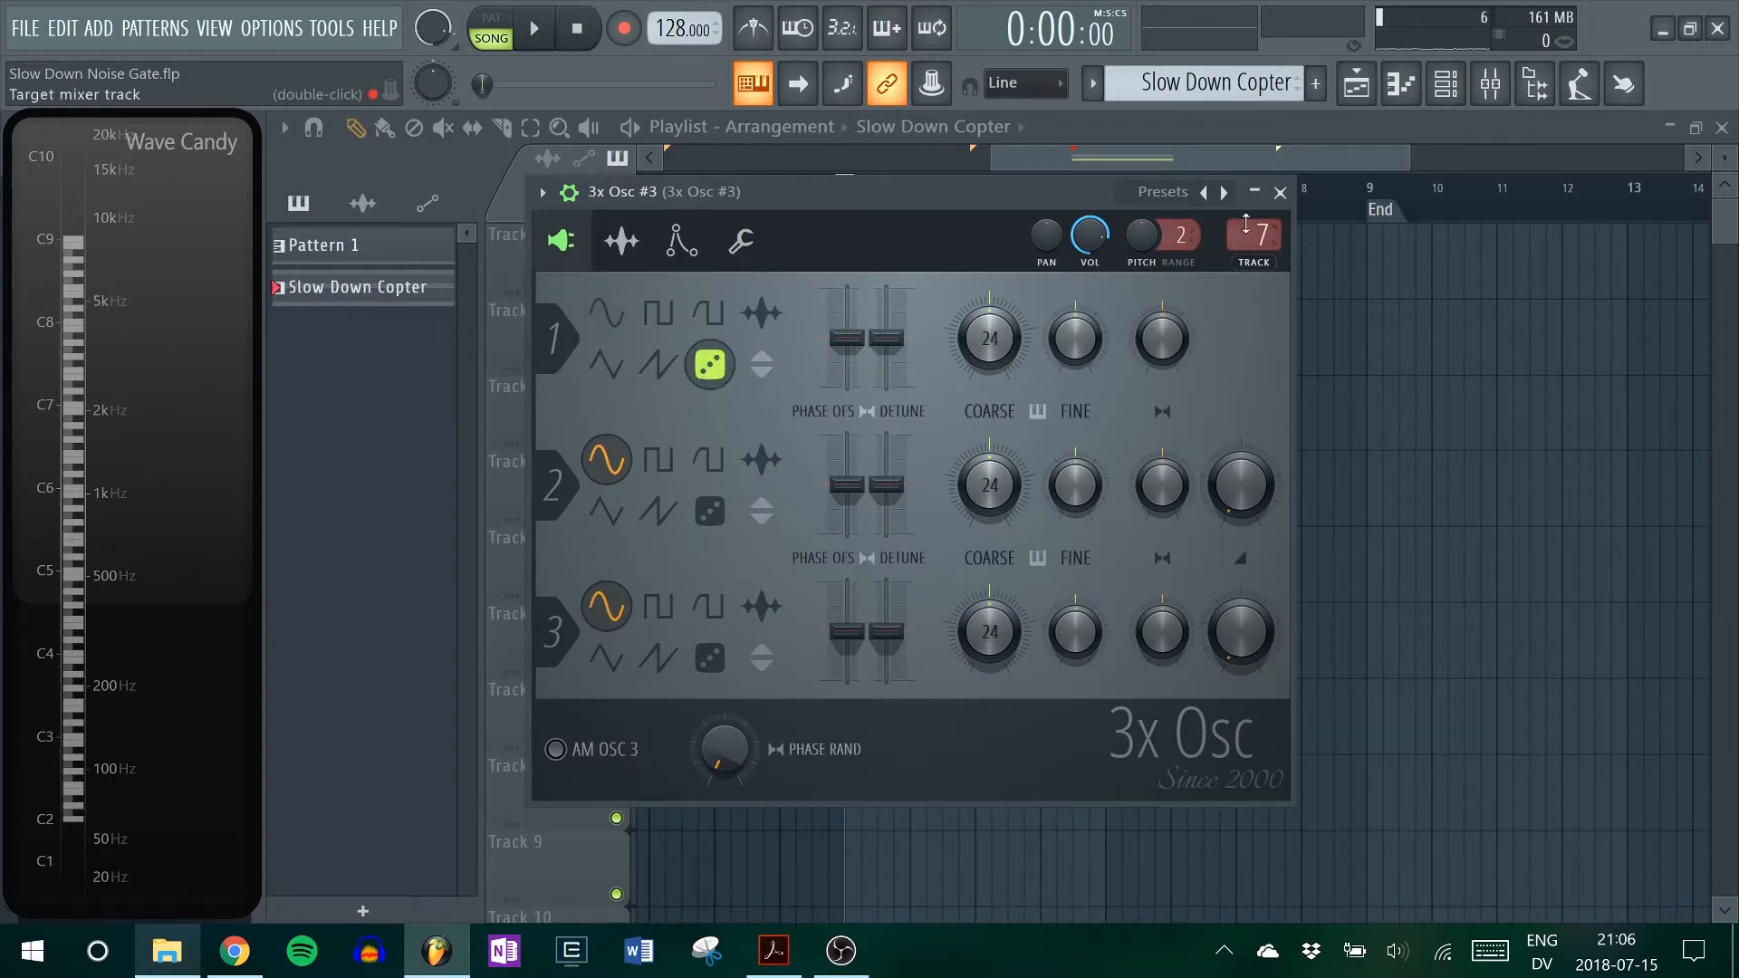
click(1279, 192)
- In the 3x Osc #3 piano roll, delete the G5 note and move the E5 note down to C#5
click(935, 534)
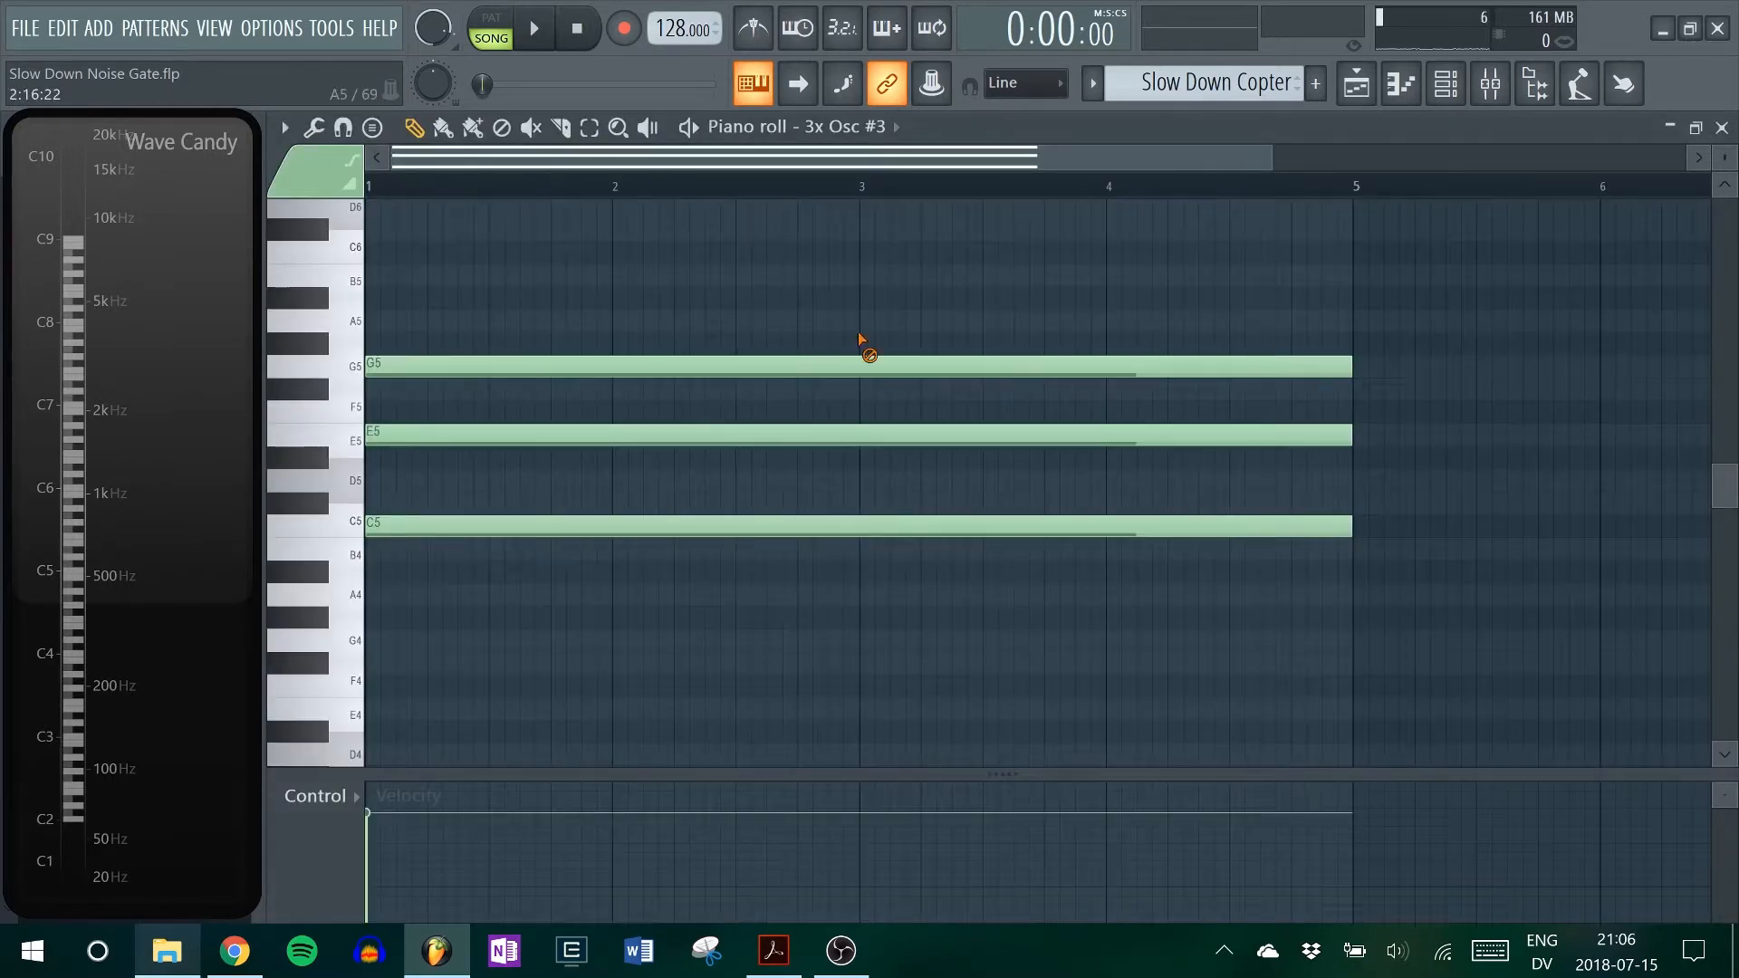
right_click(861, 366)
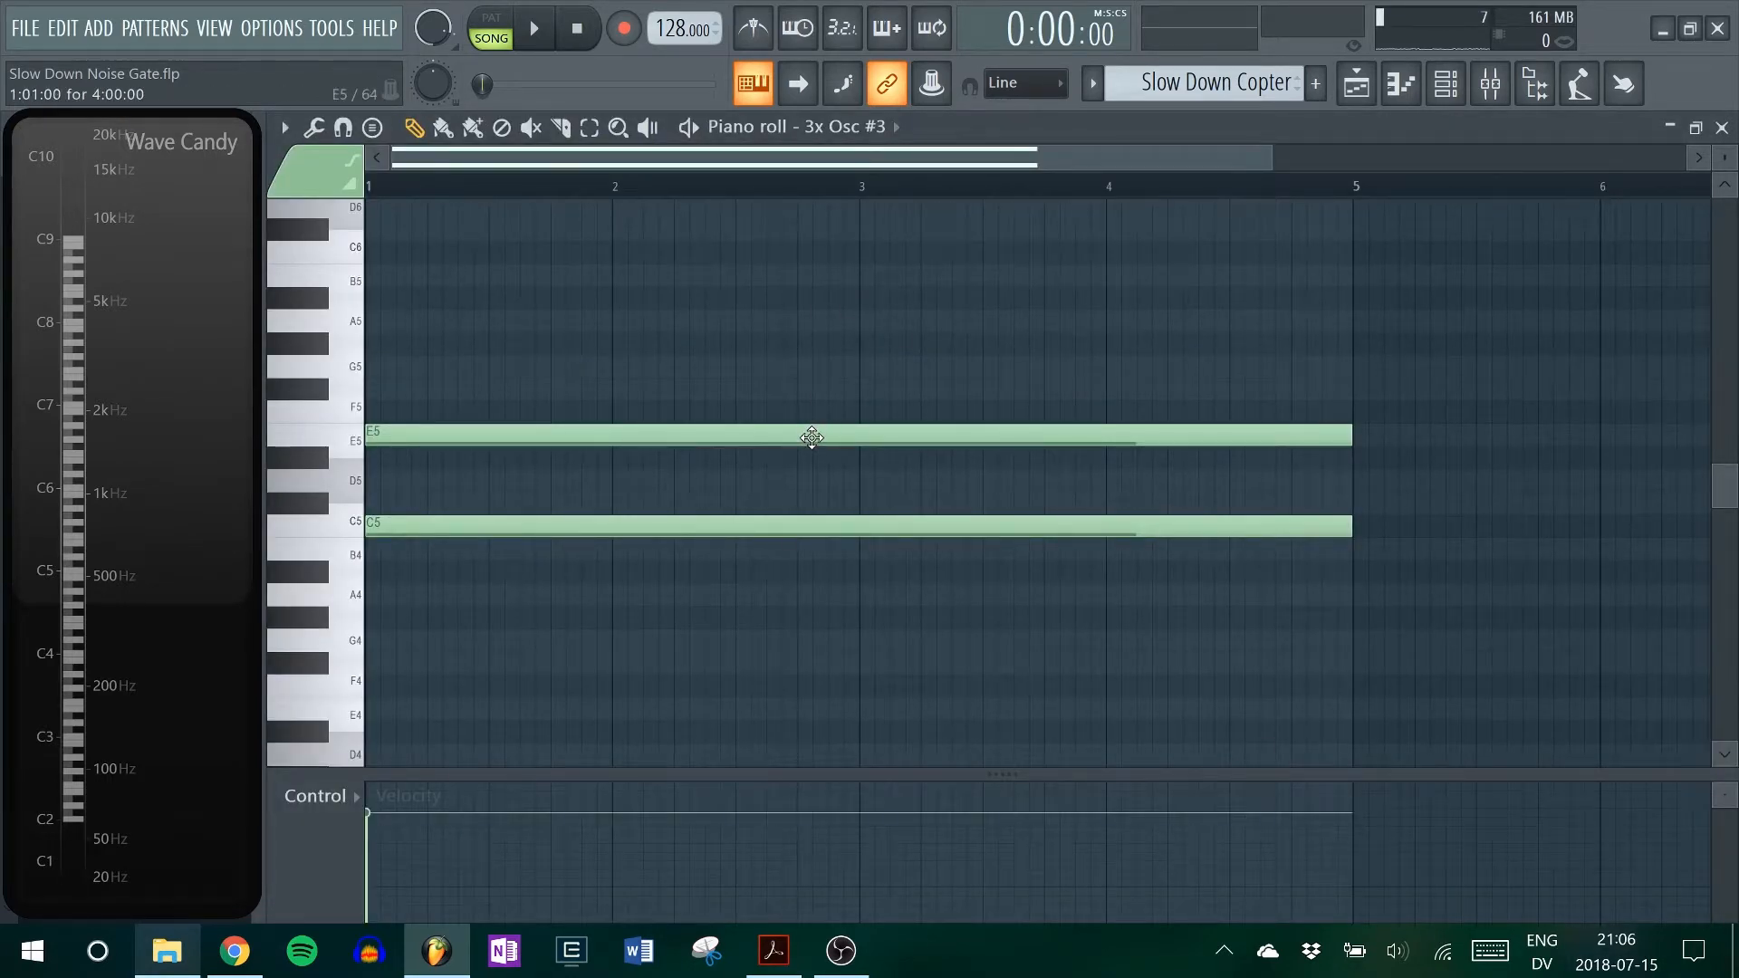
drag(811, 433, 810, 514)
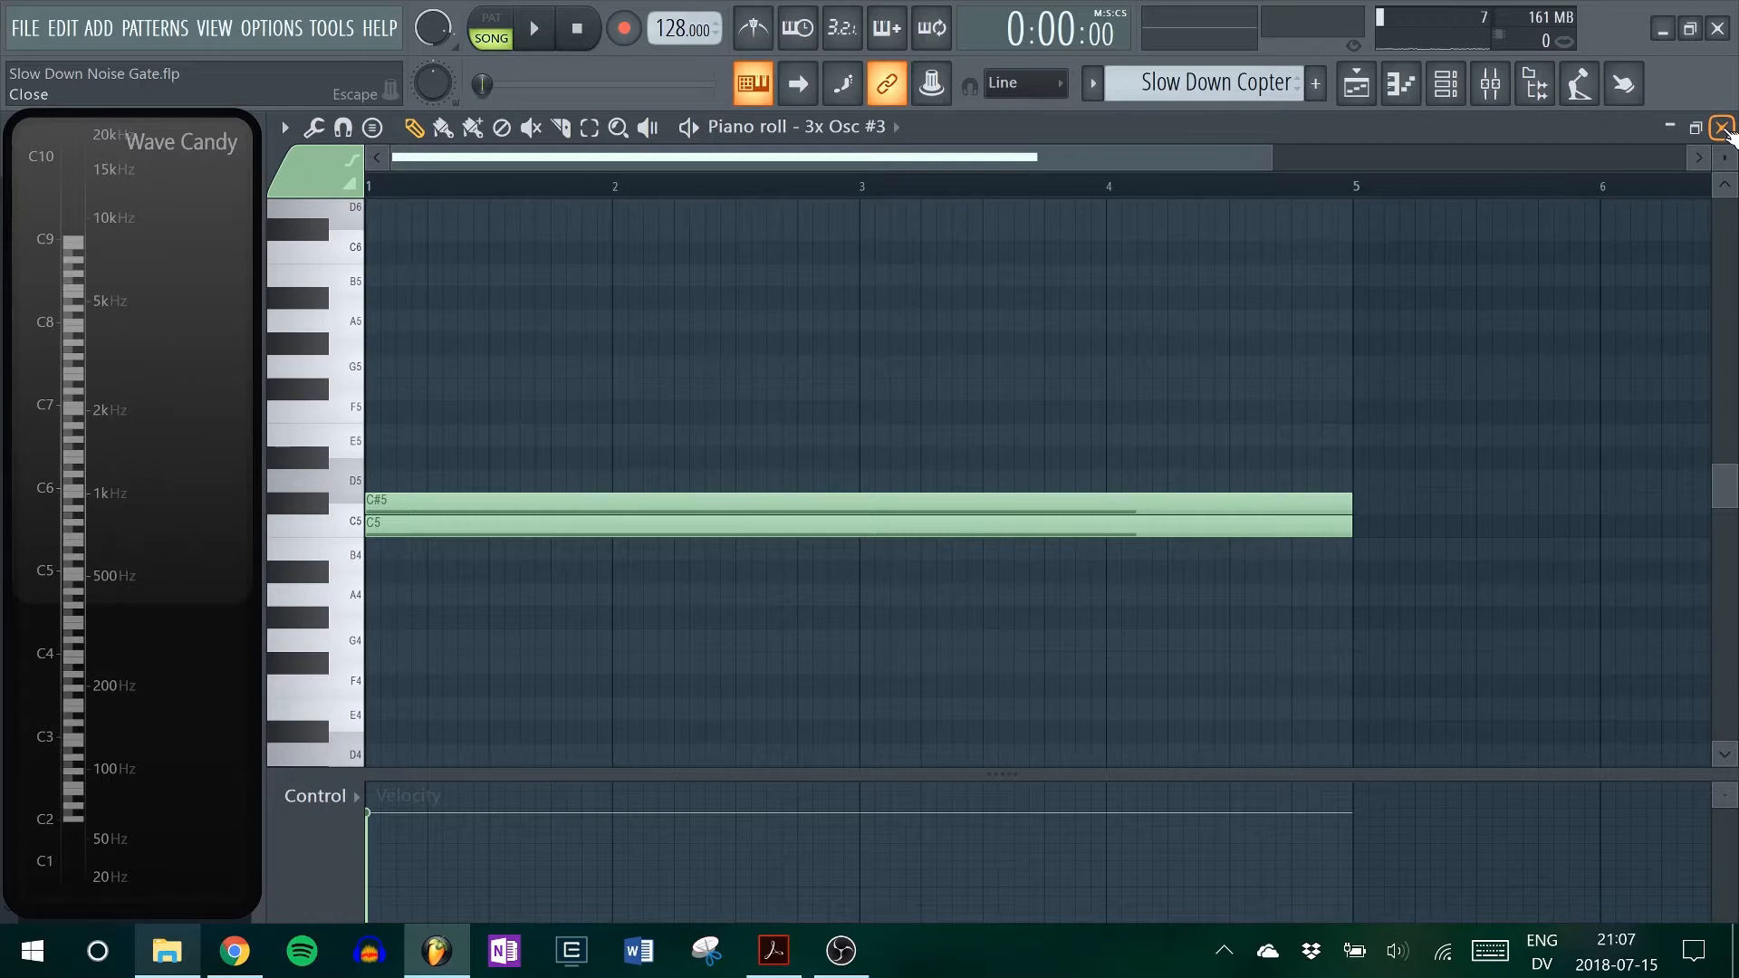
click(1722, 126)
- Reopen the 3x Osc #3 piano roll, move the C#5 note up to E5 and close the piano roll
drag(1118, 156, 1120, 156)
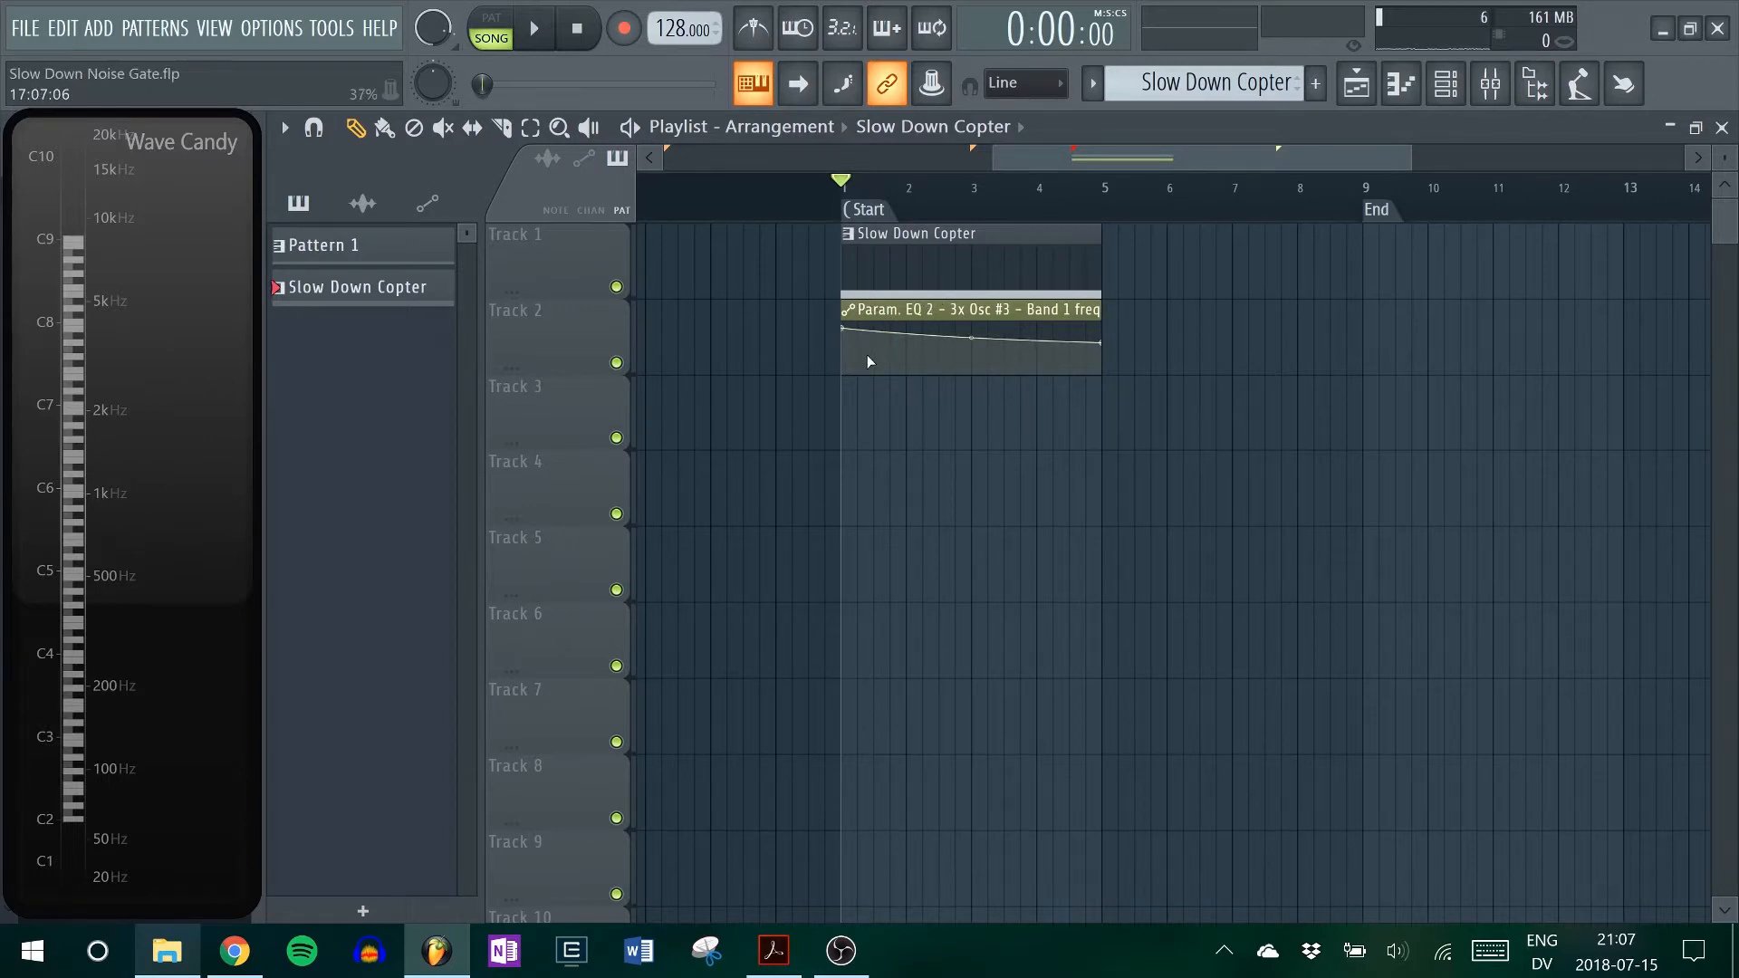
key(F7)
drag(750, 501, 741, 433)
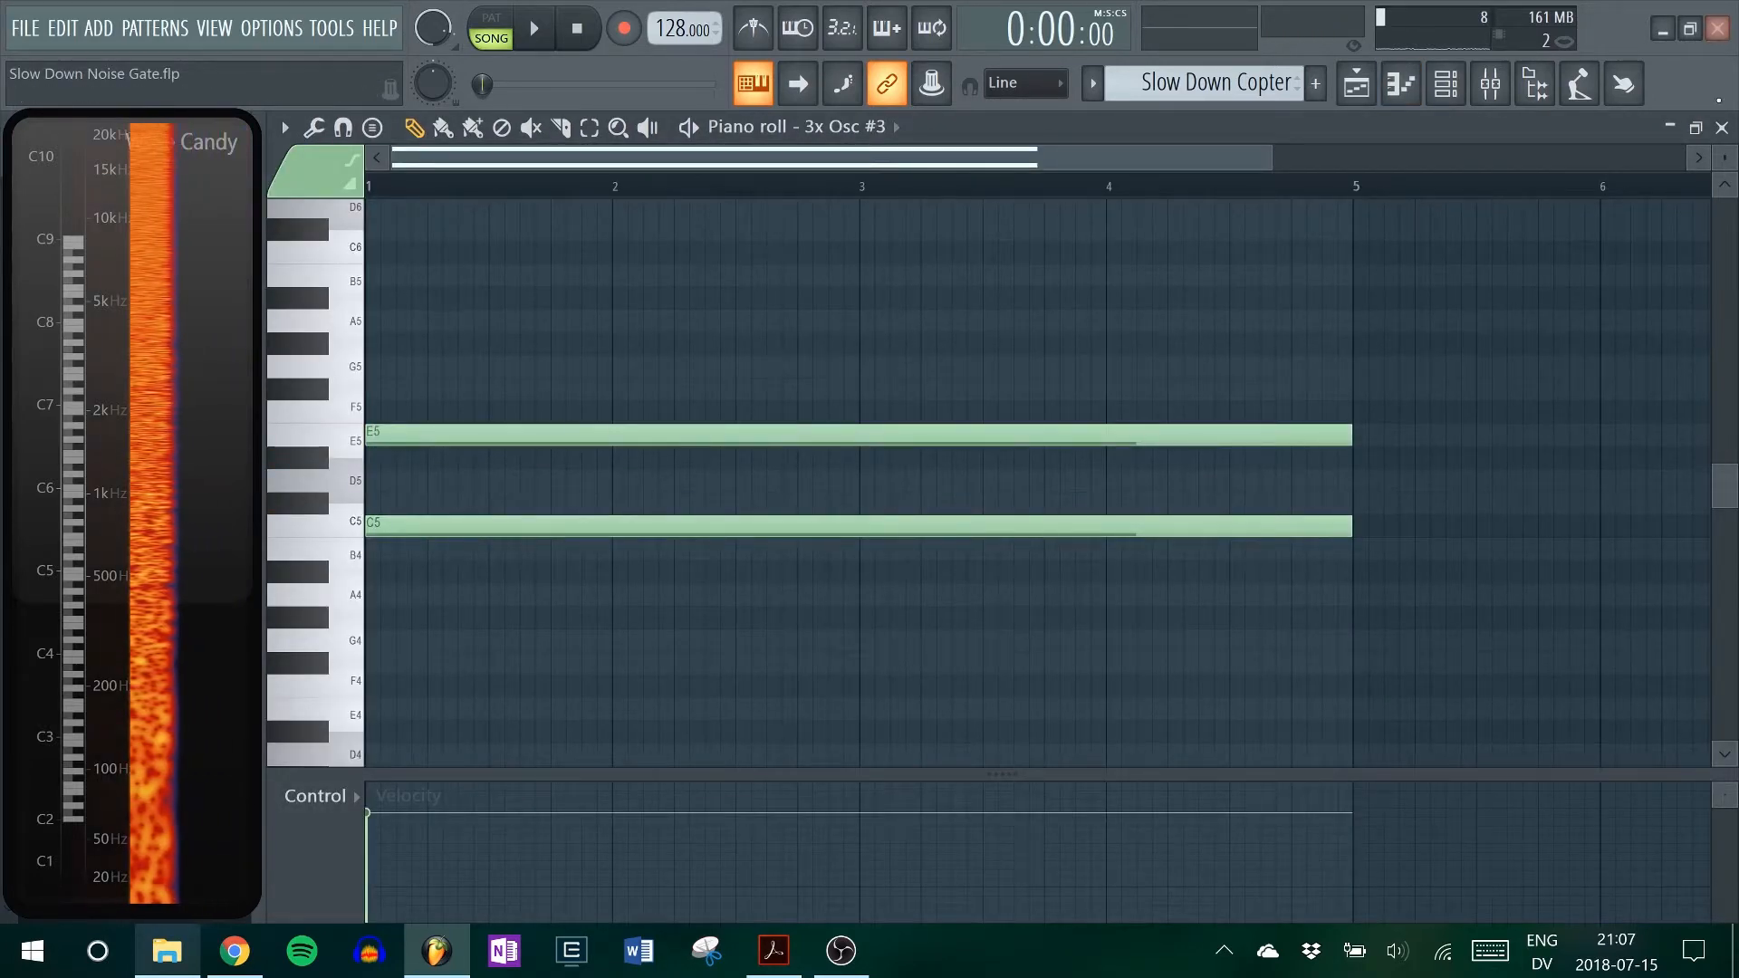
click(1722, 128)
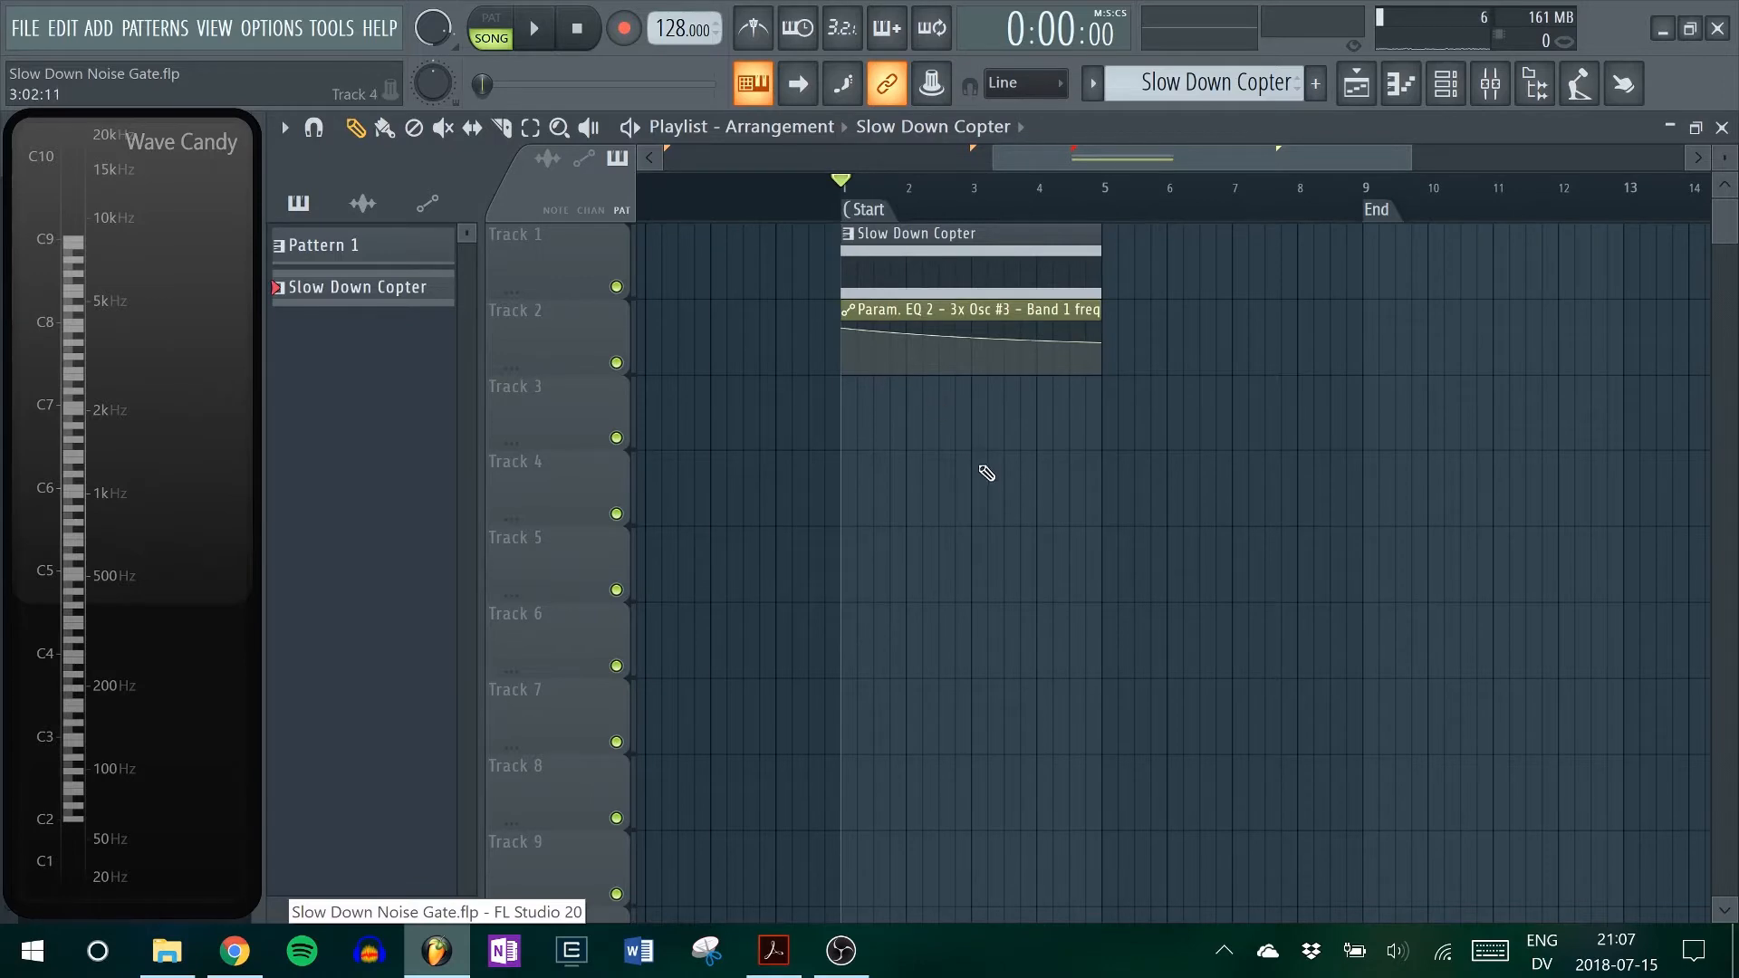
- Lower the arpeggiator gate in the 3x Osc #3 miscellaneous settings and move the instrument window clear of the Slow Down Copter clip
key(F6)
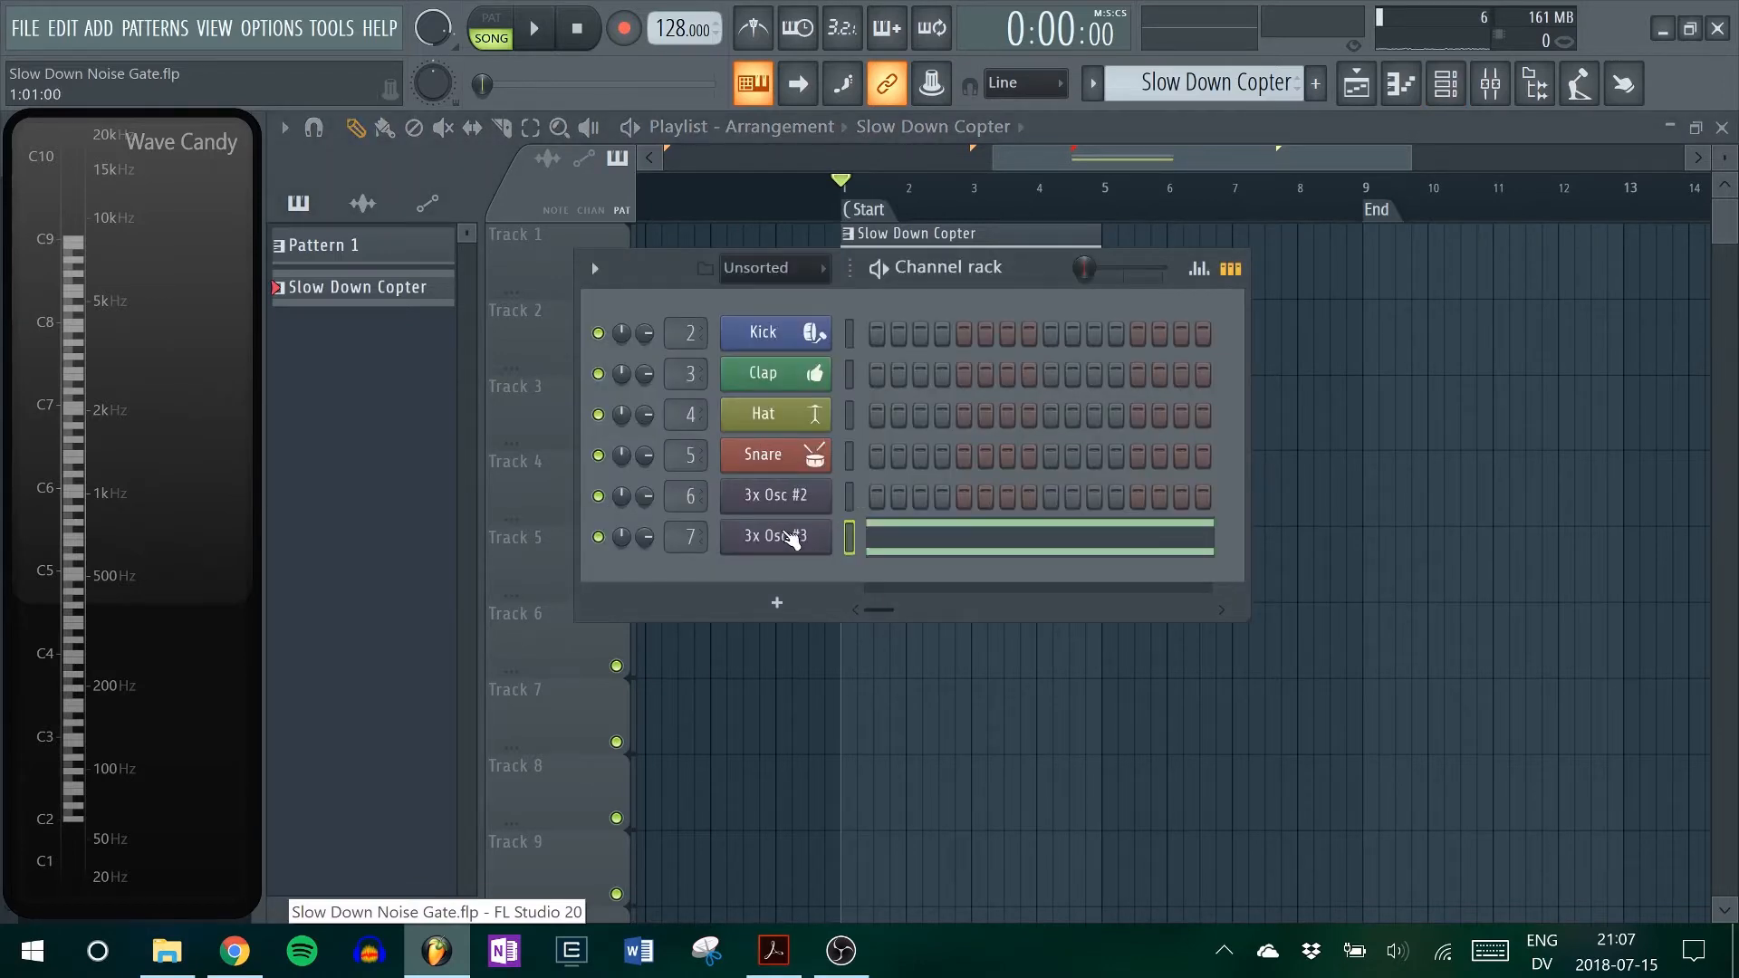
click(776, 535)
click(741, 241)
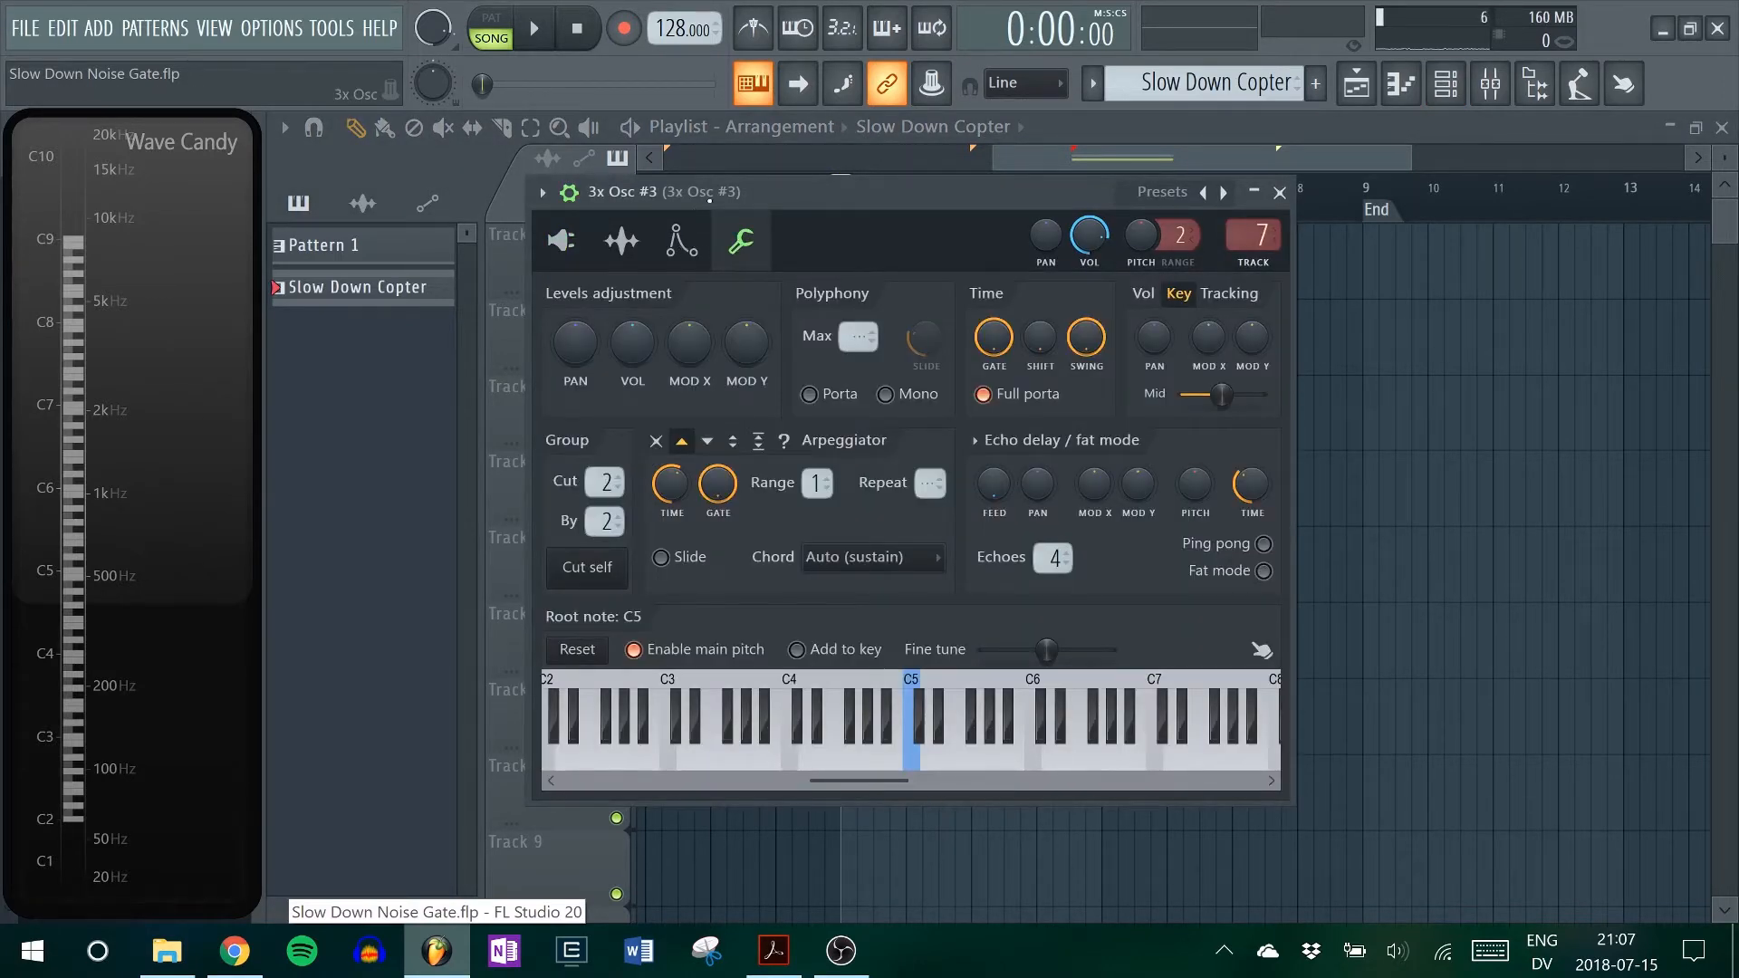
drag(717, 195, 738, 186)
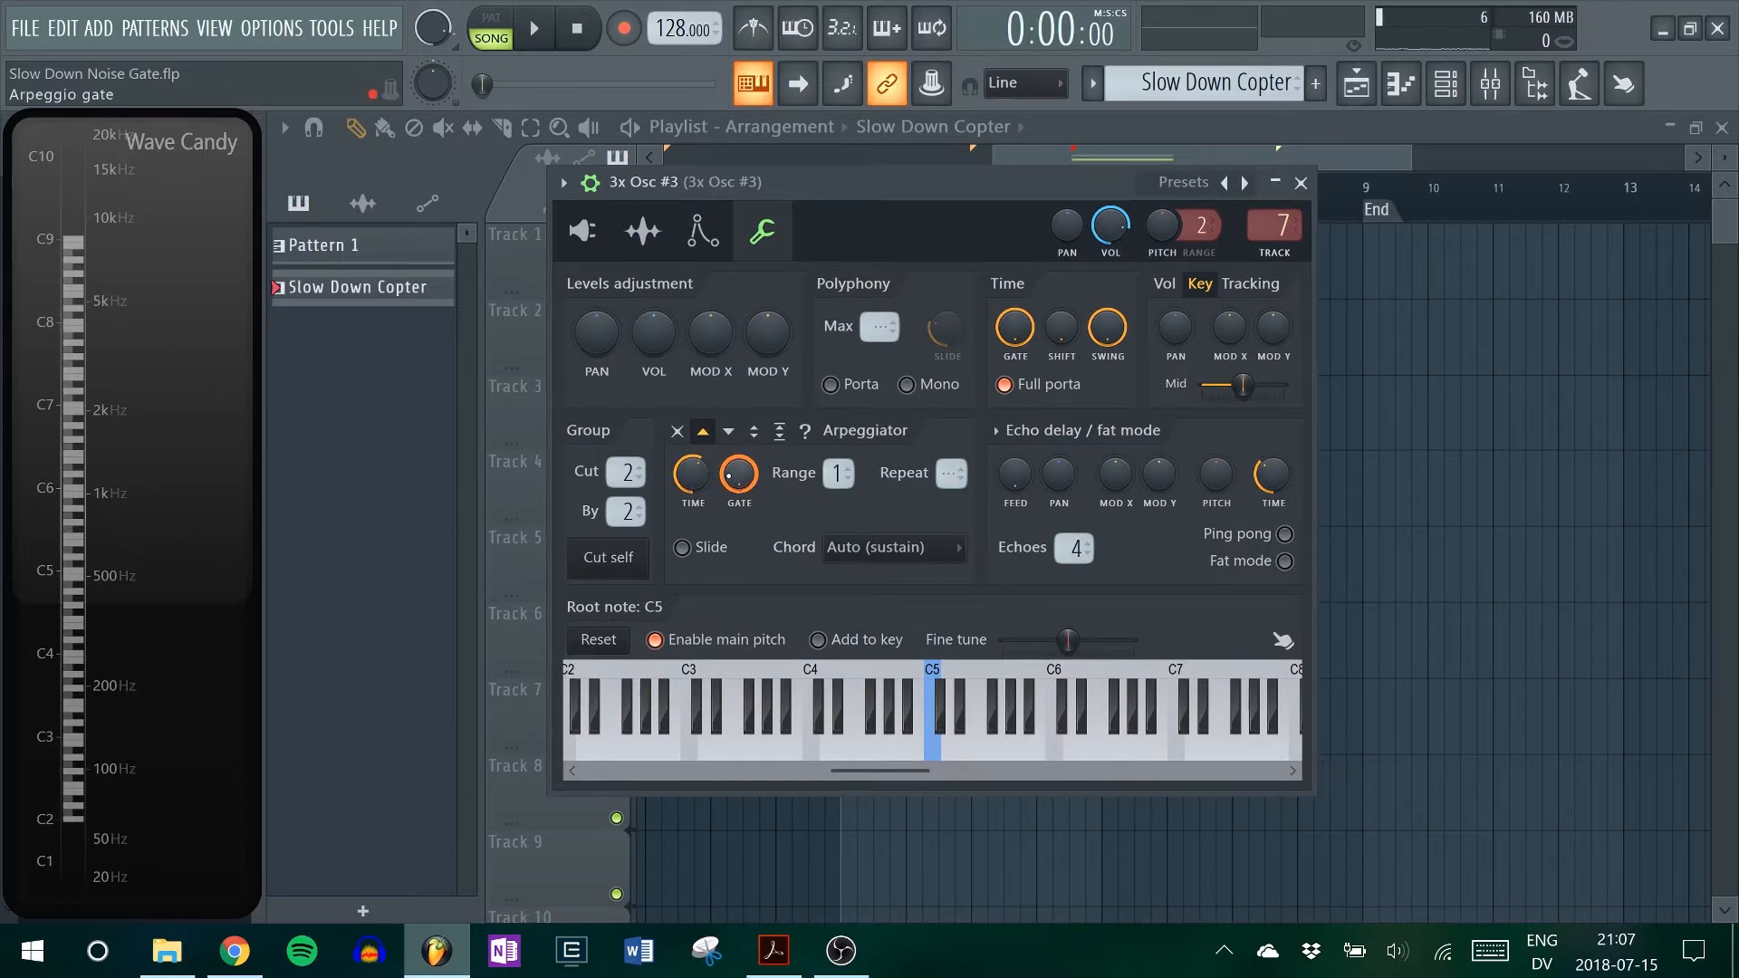
drag(738, 474, 739, 496)
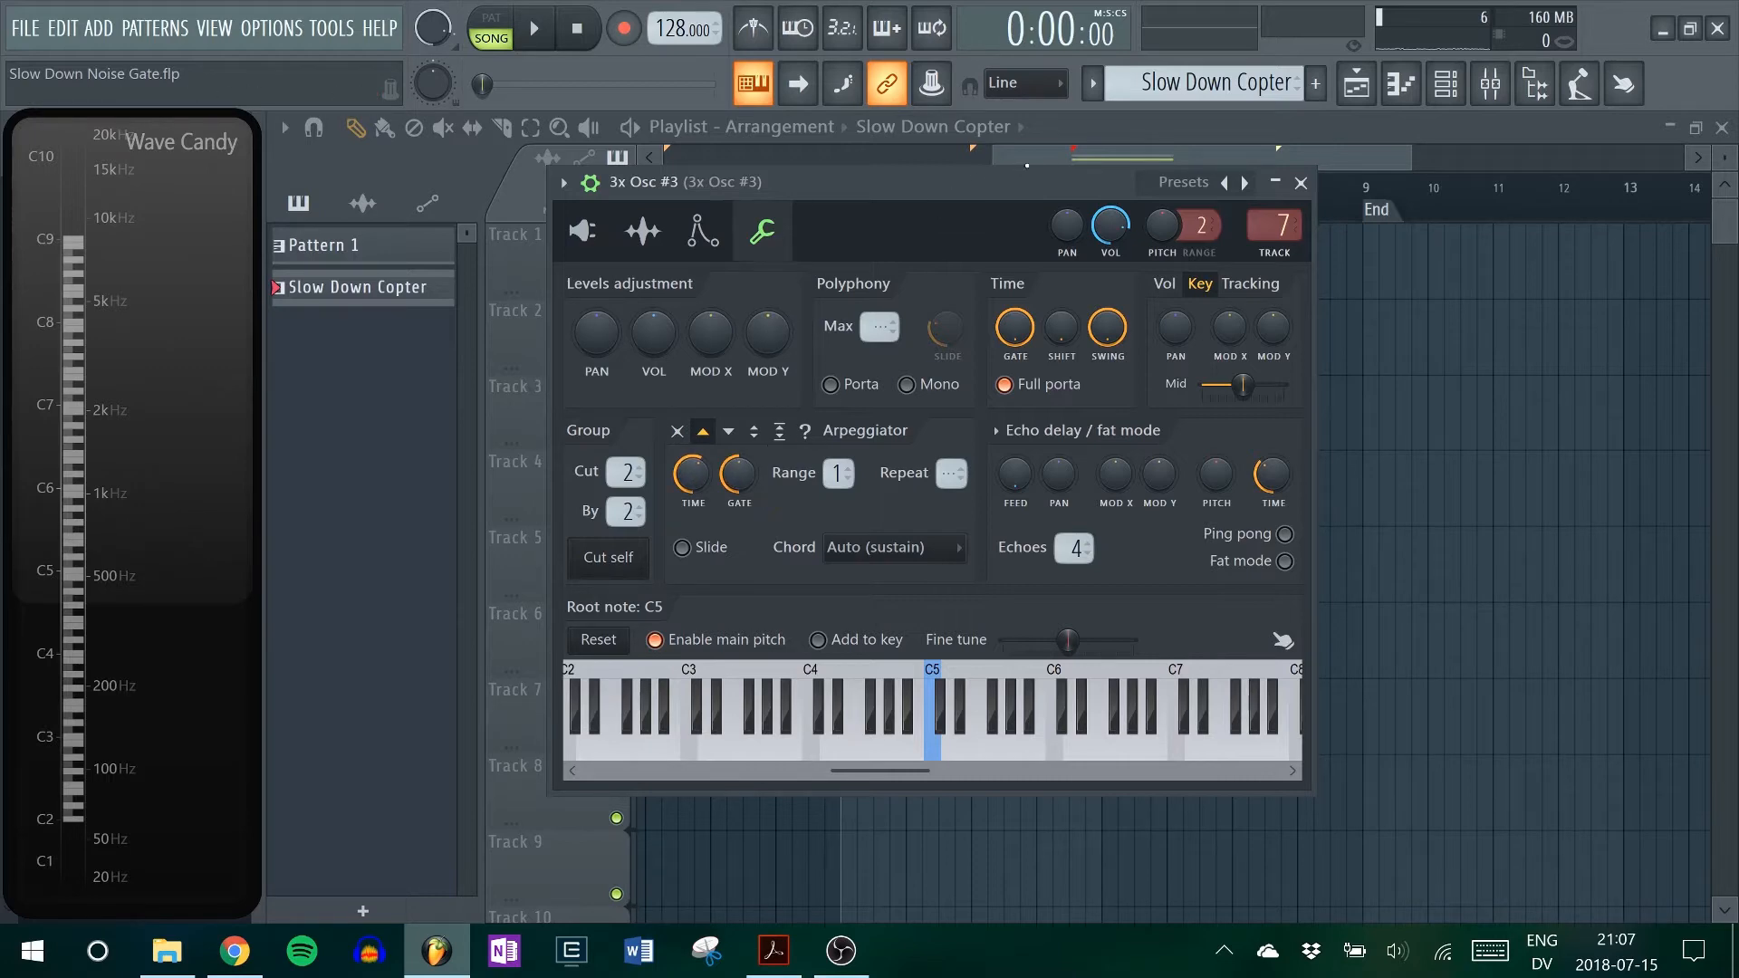
drag(1046, 182, 1246, 267)
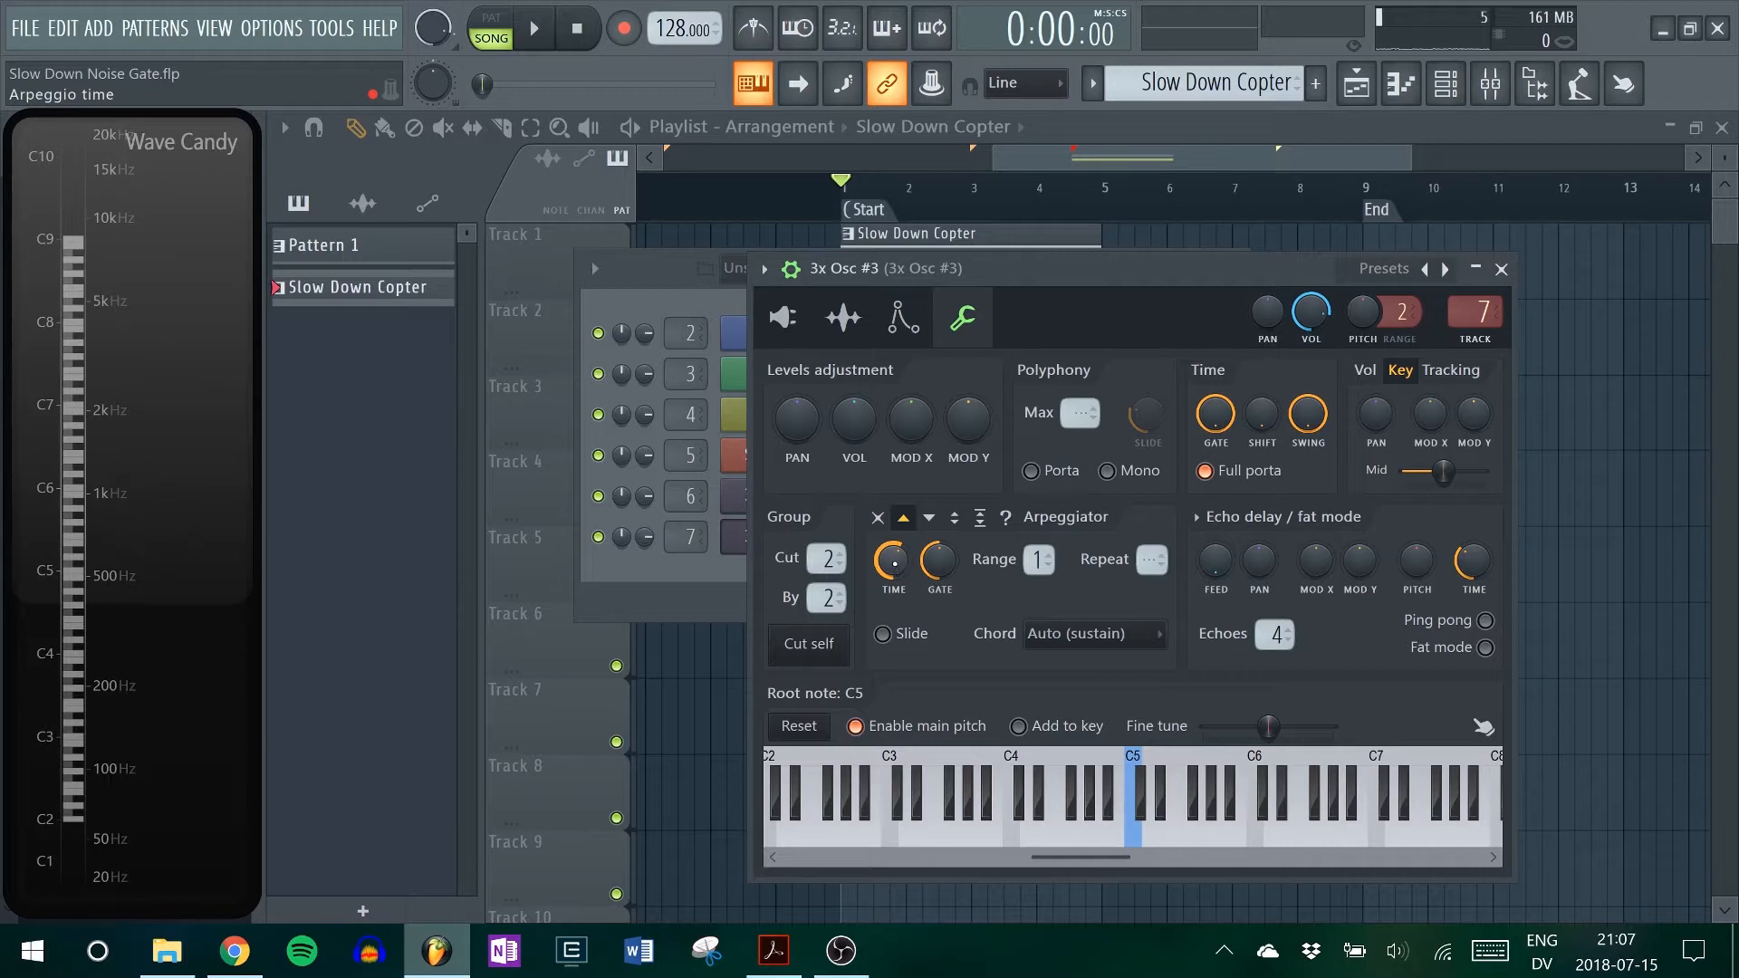
- Select bars 1 to 4 on the playlist timeline, covering the Slow Down Copter clip
click(987, 233)
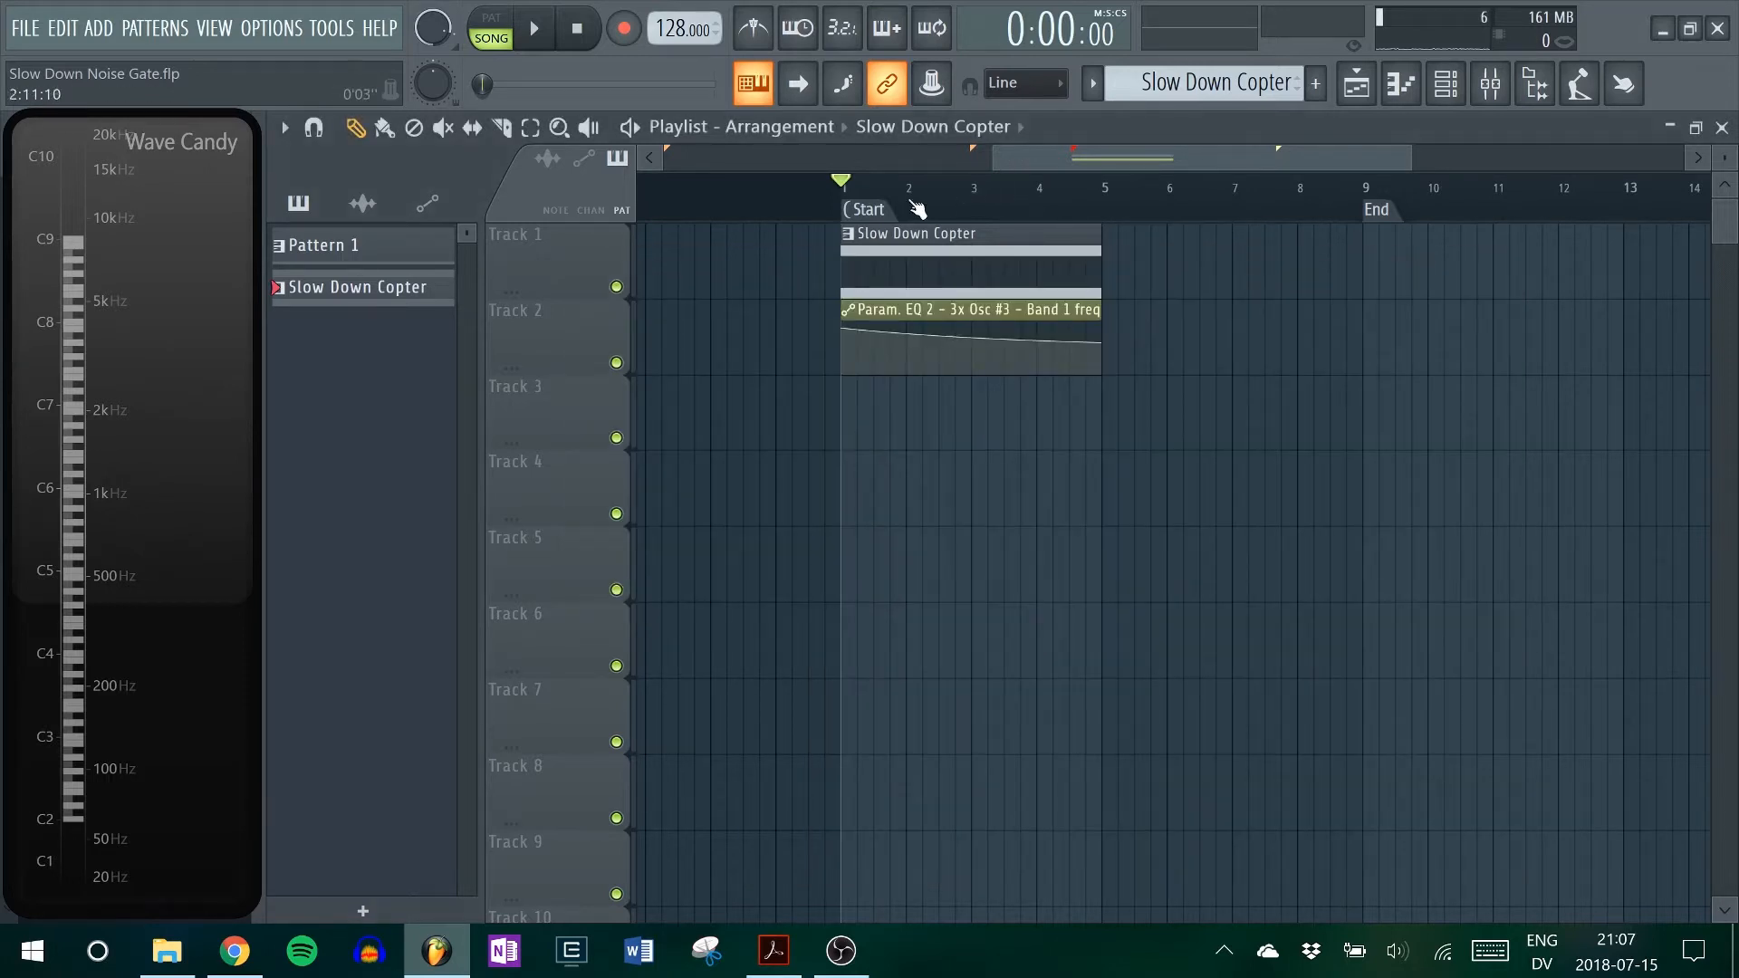
key(ctrl)
drag(845, 192, 1106, 201)
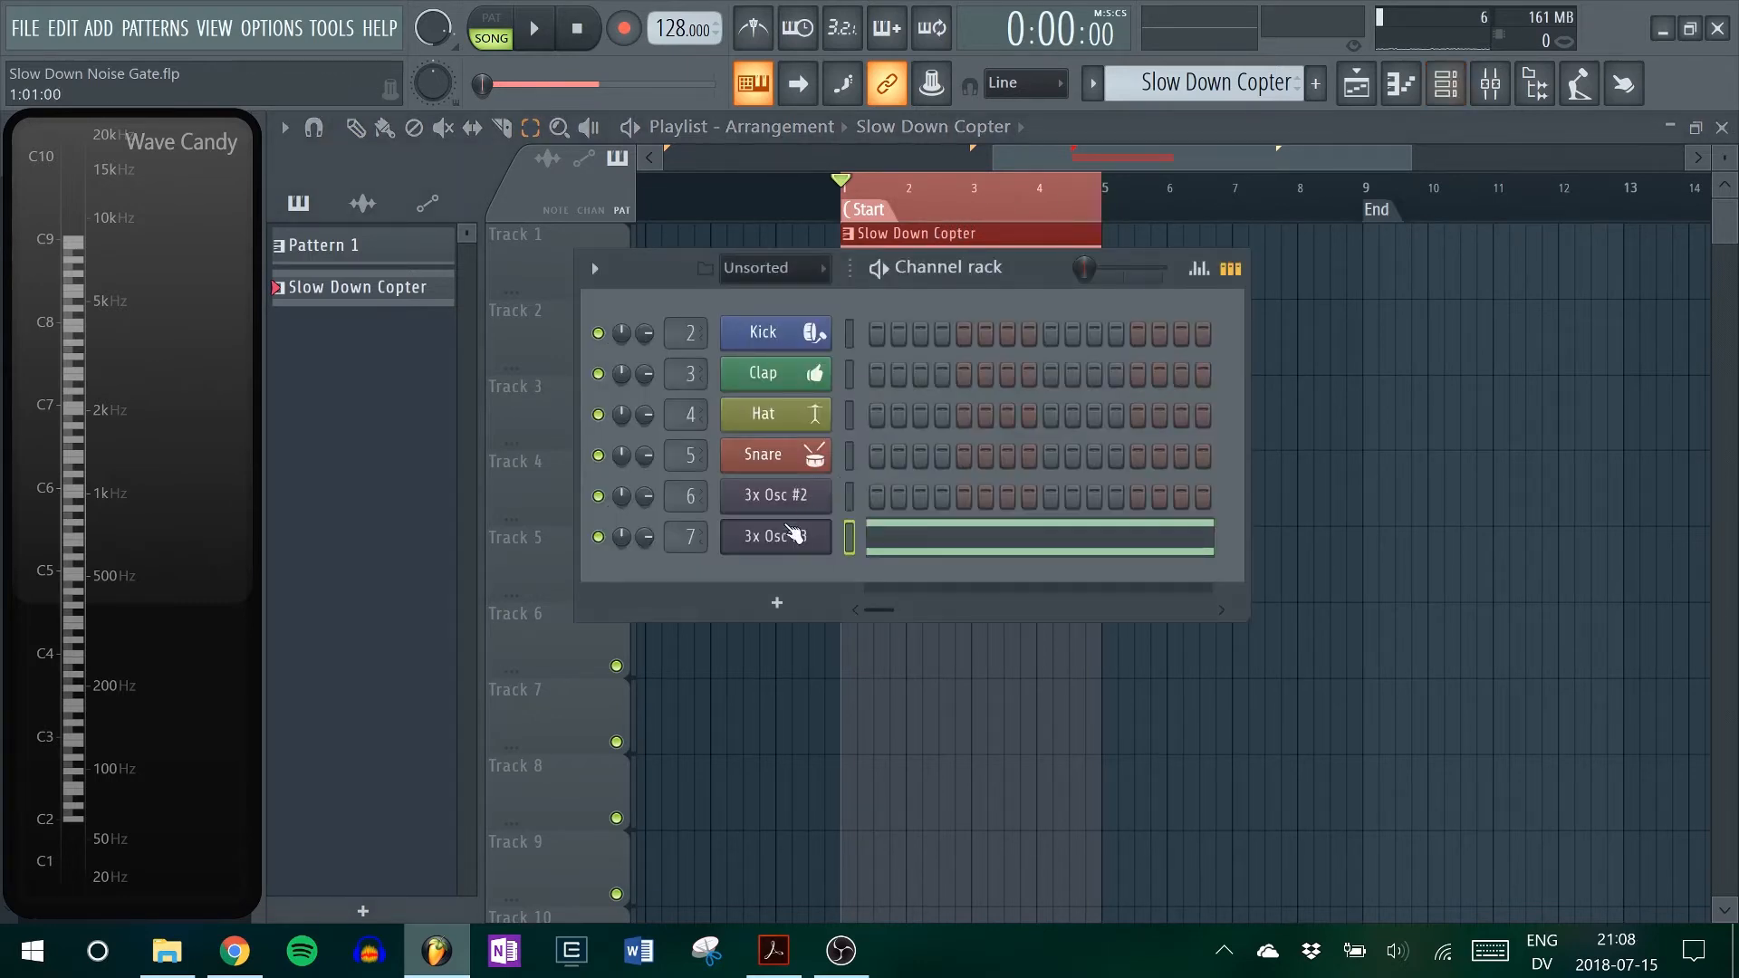
- Create an automation clip for the 3x Osc #3 arpeggiator time across bars 1 to 4 and clear the timeline selection
click(776, 536)
right_click(892, 561)
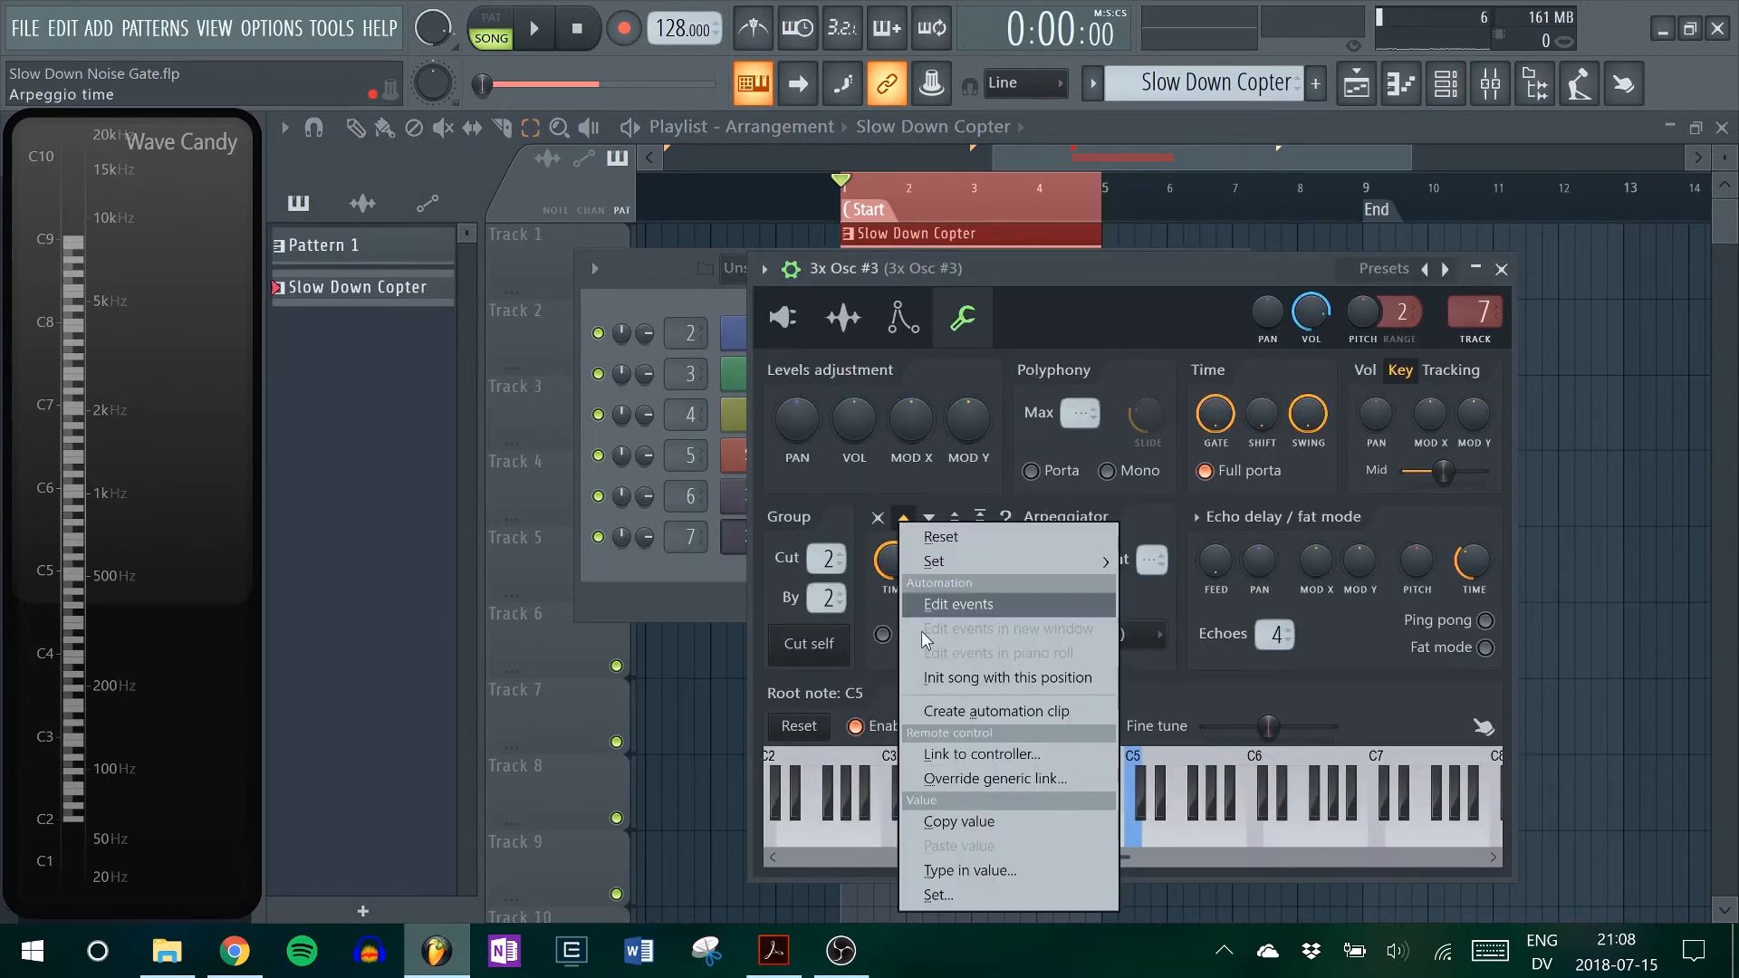
click(960, 678)
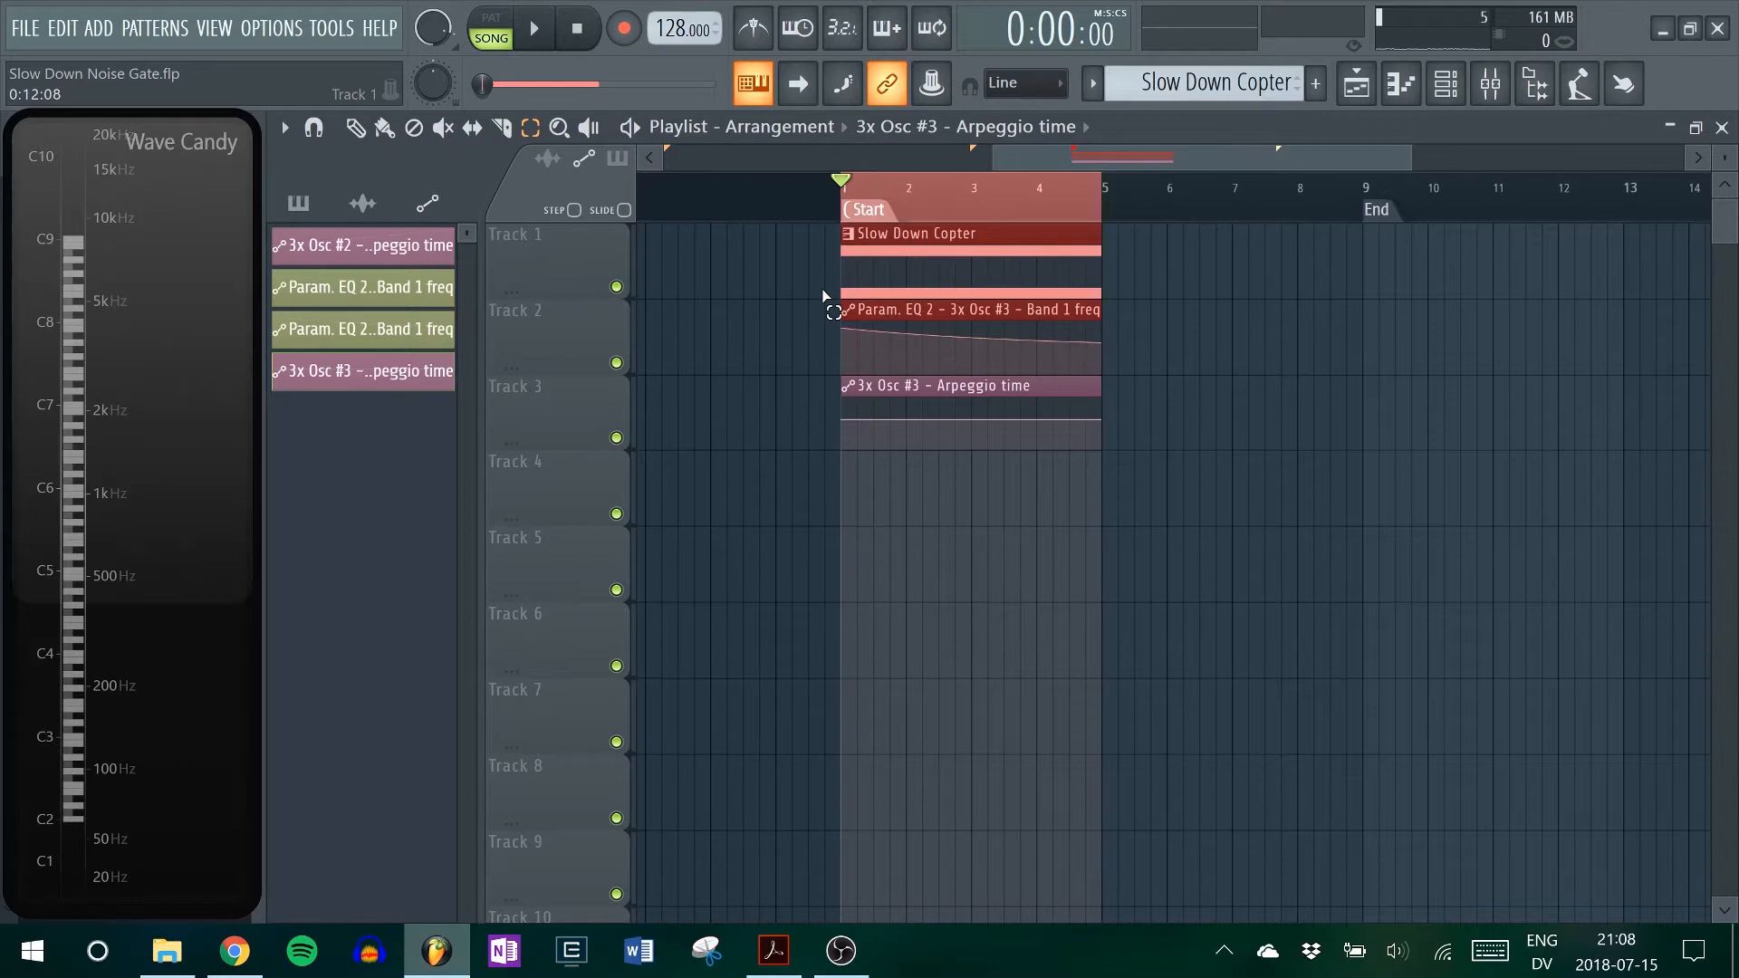
key(p)
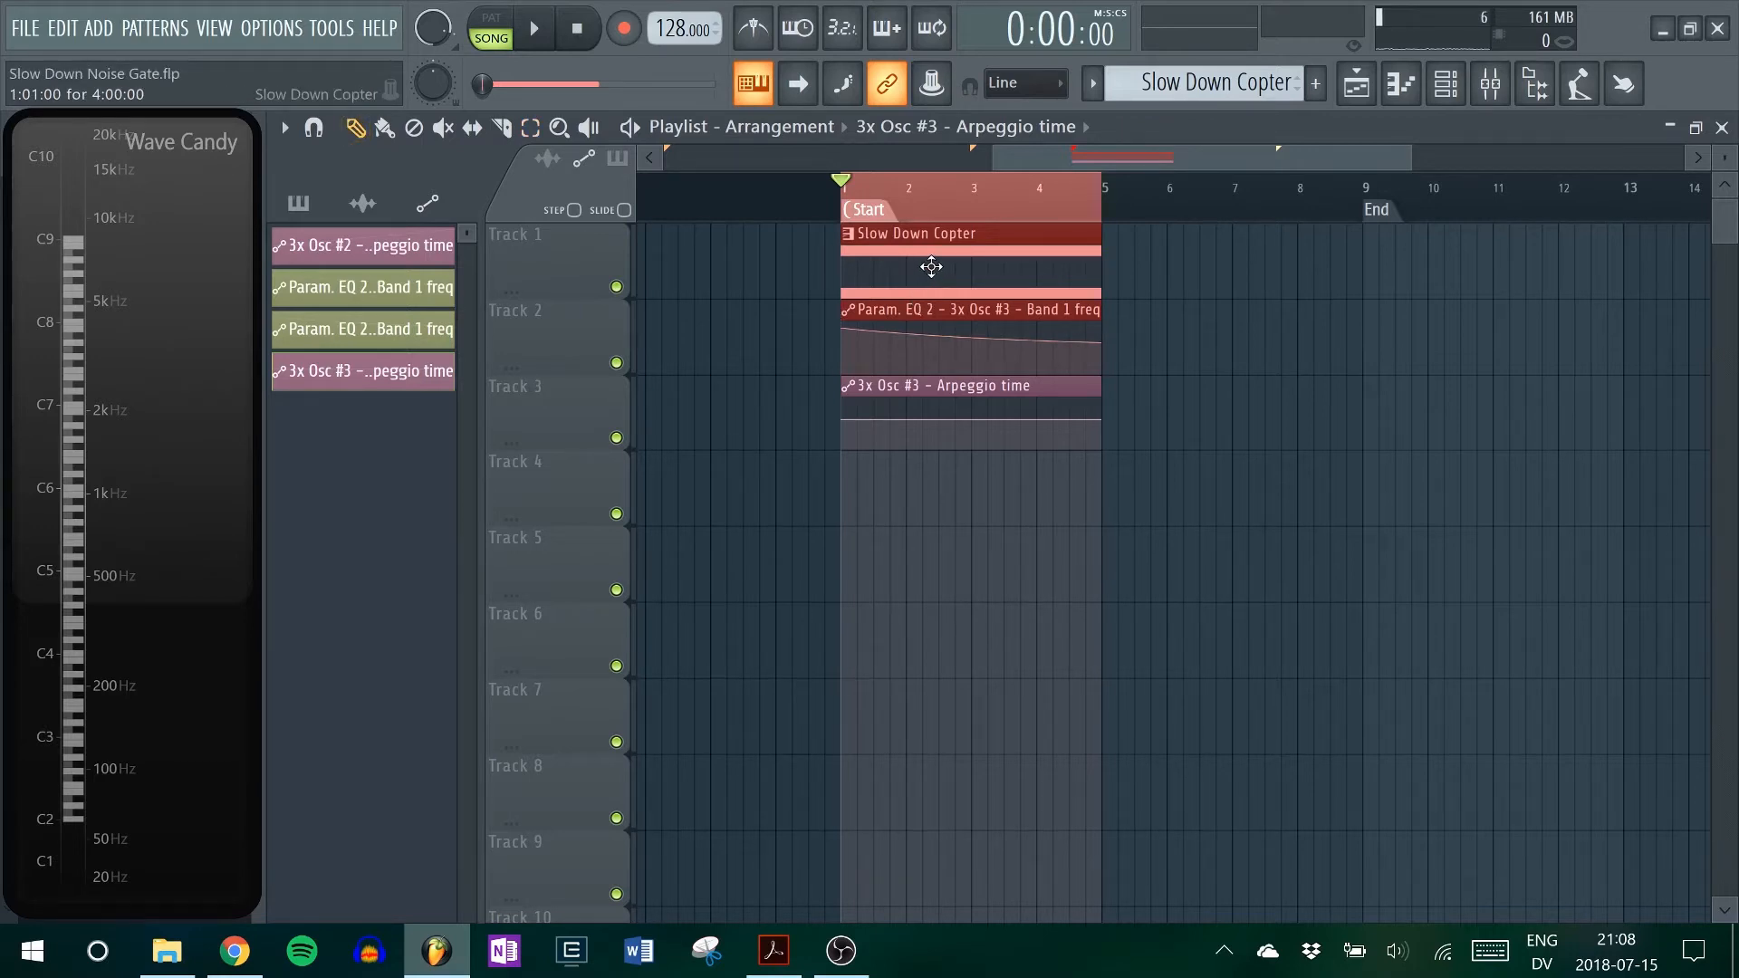
click(930, 266)
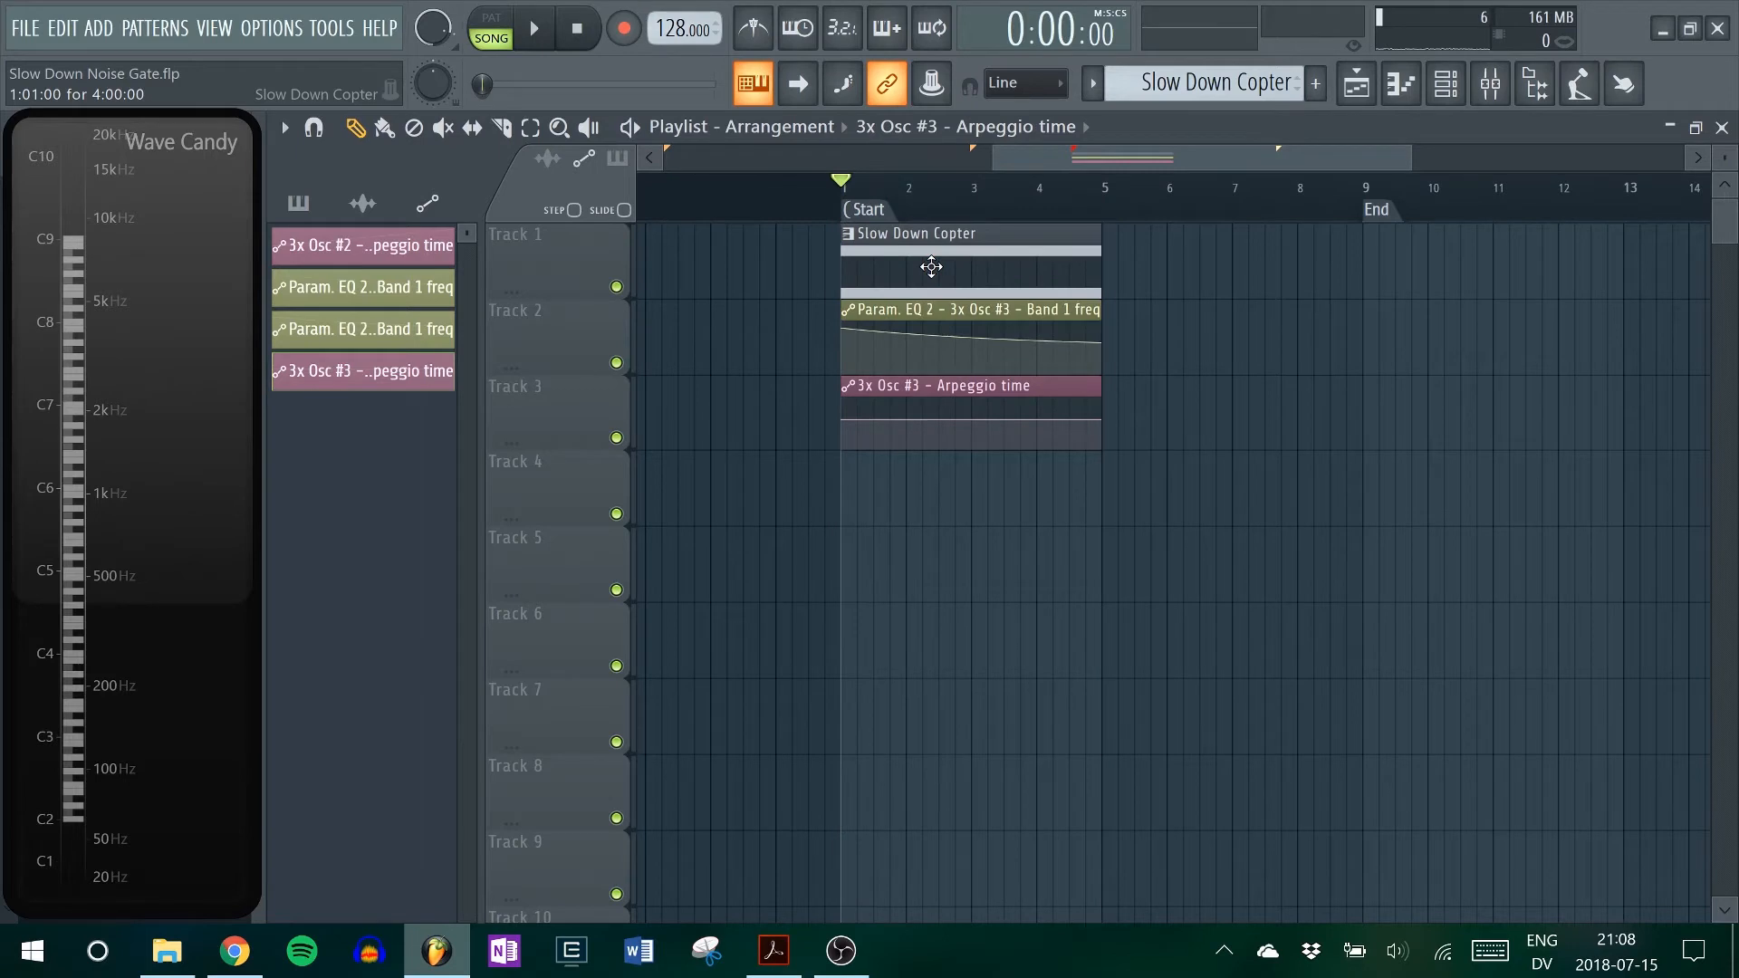
- Set the first point of the Arpeggio time automation clip to 25% and raise its last point to the maximum
right_click(849, 421)
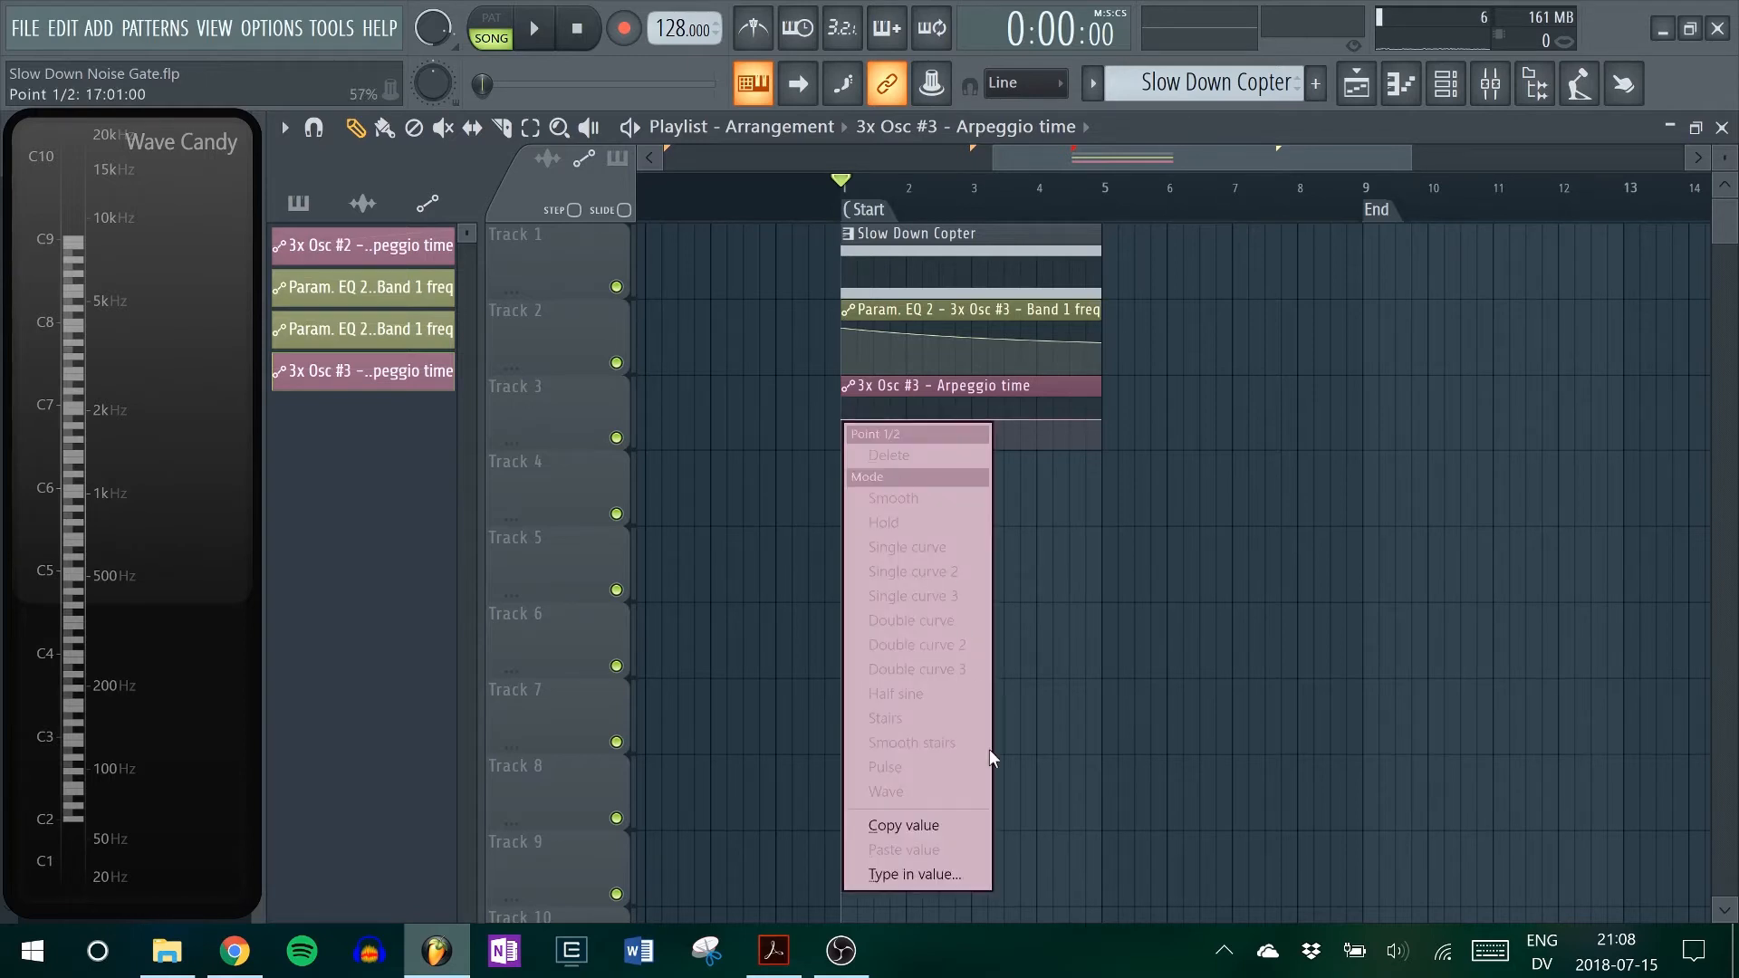
click(942, 873)
text(25)
key(Return)
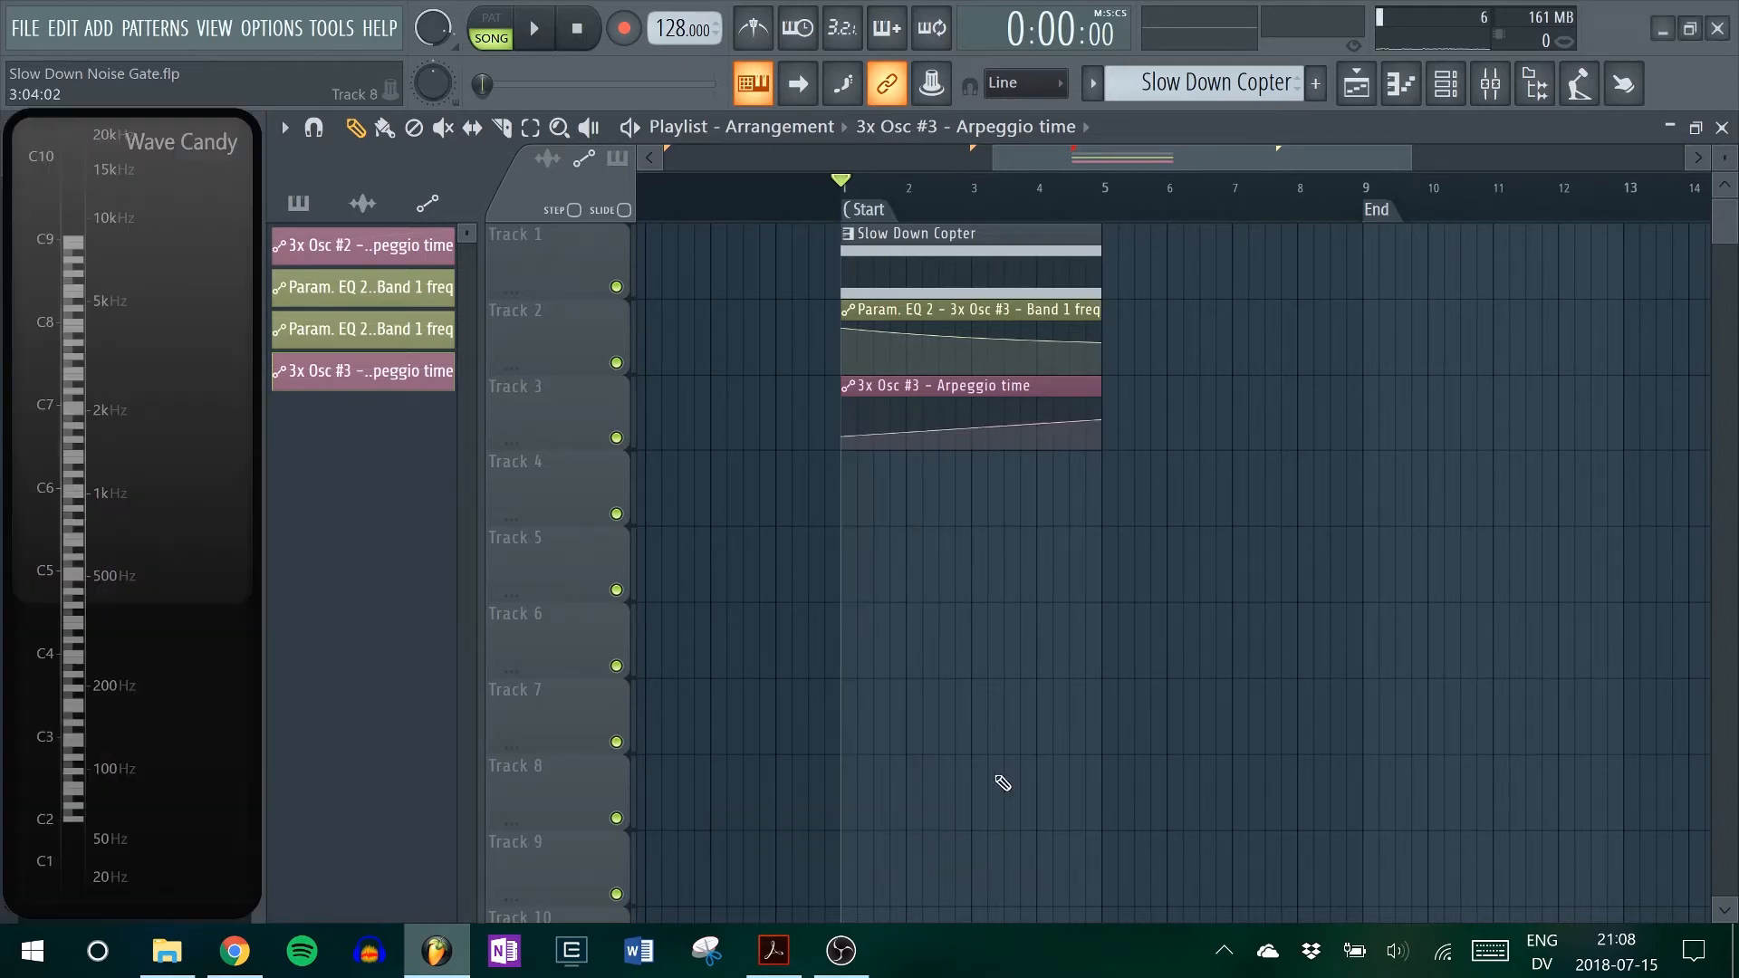
right_click(1099, 423)
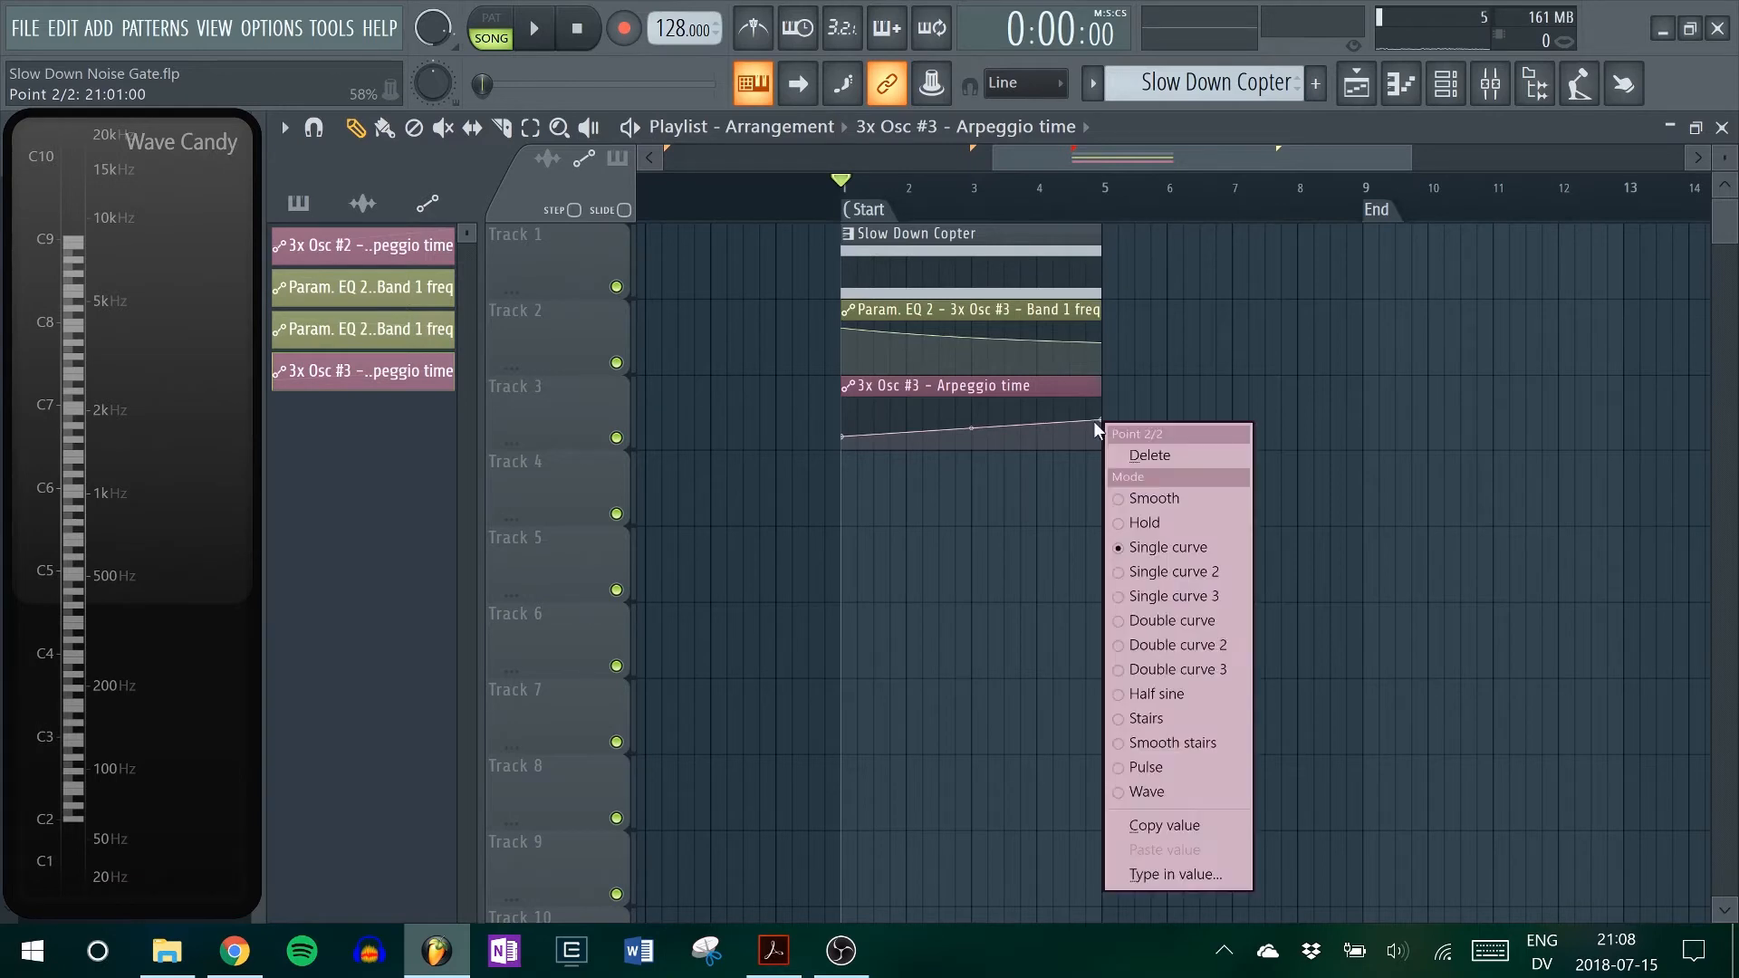
click(1127, 195)
drag(1101, 421, 1101, 399)
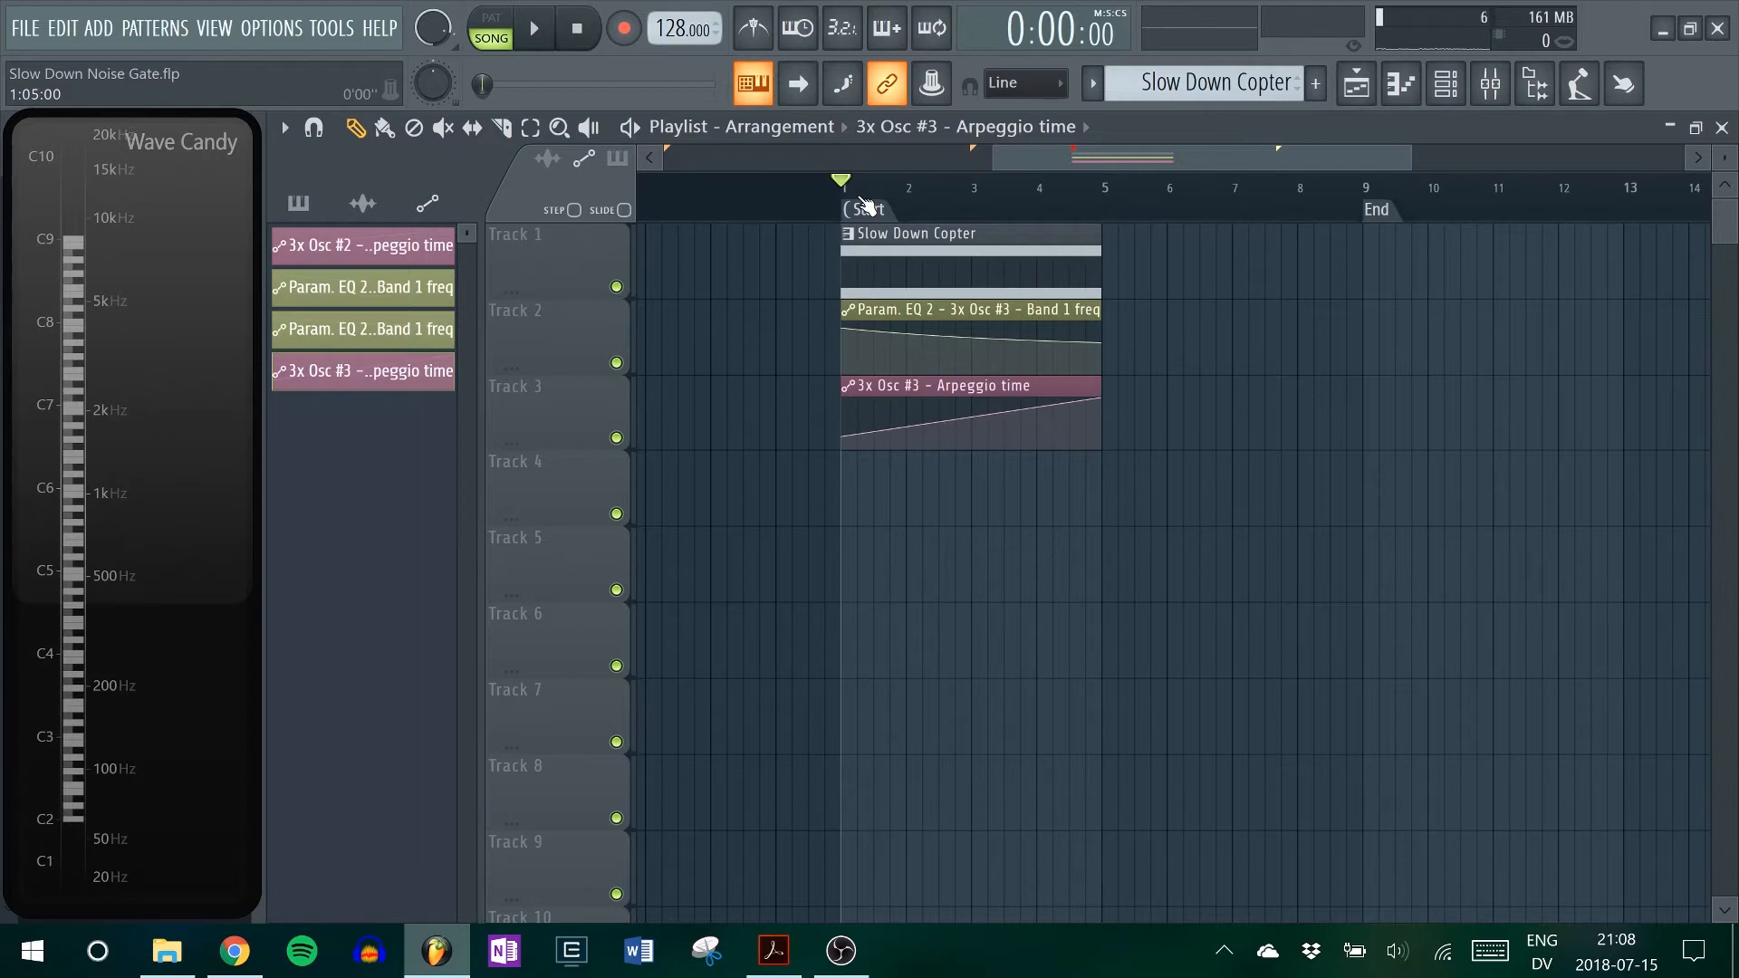
- Look at the effects on the 3x Osc #3 mixer track, close the mixer and play the arrangement
key(F9)
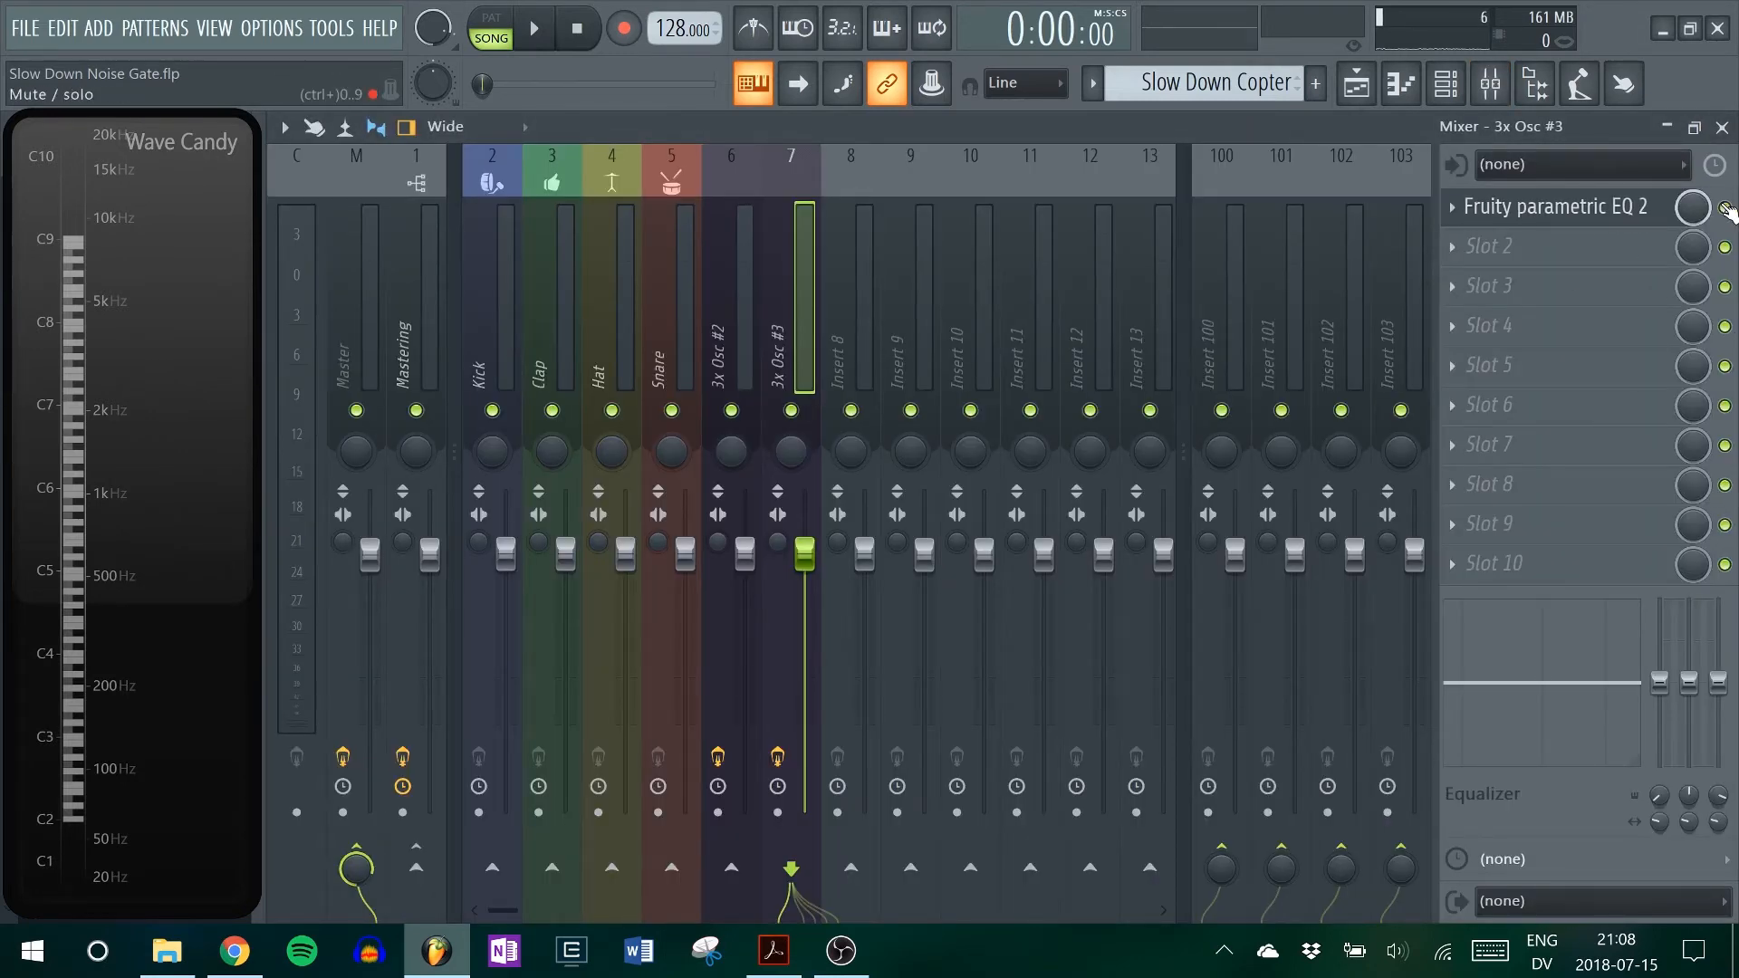
click(1721, 127)
key(space)
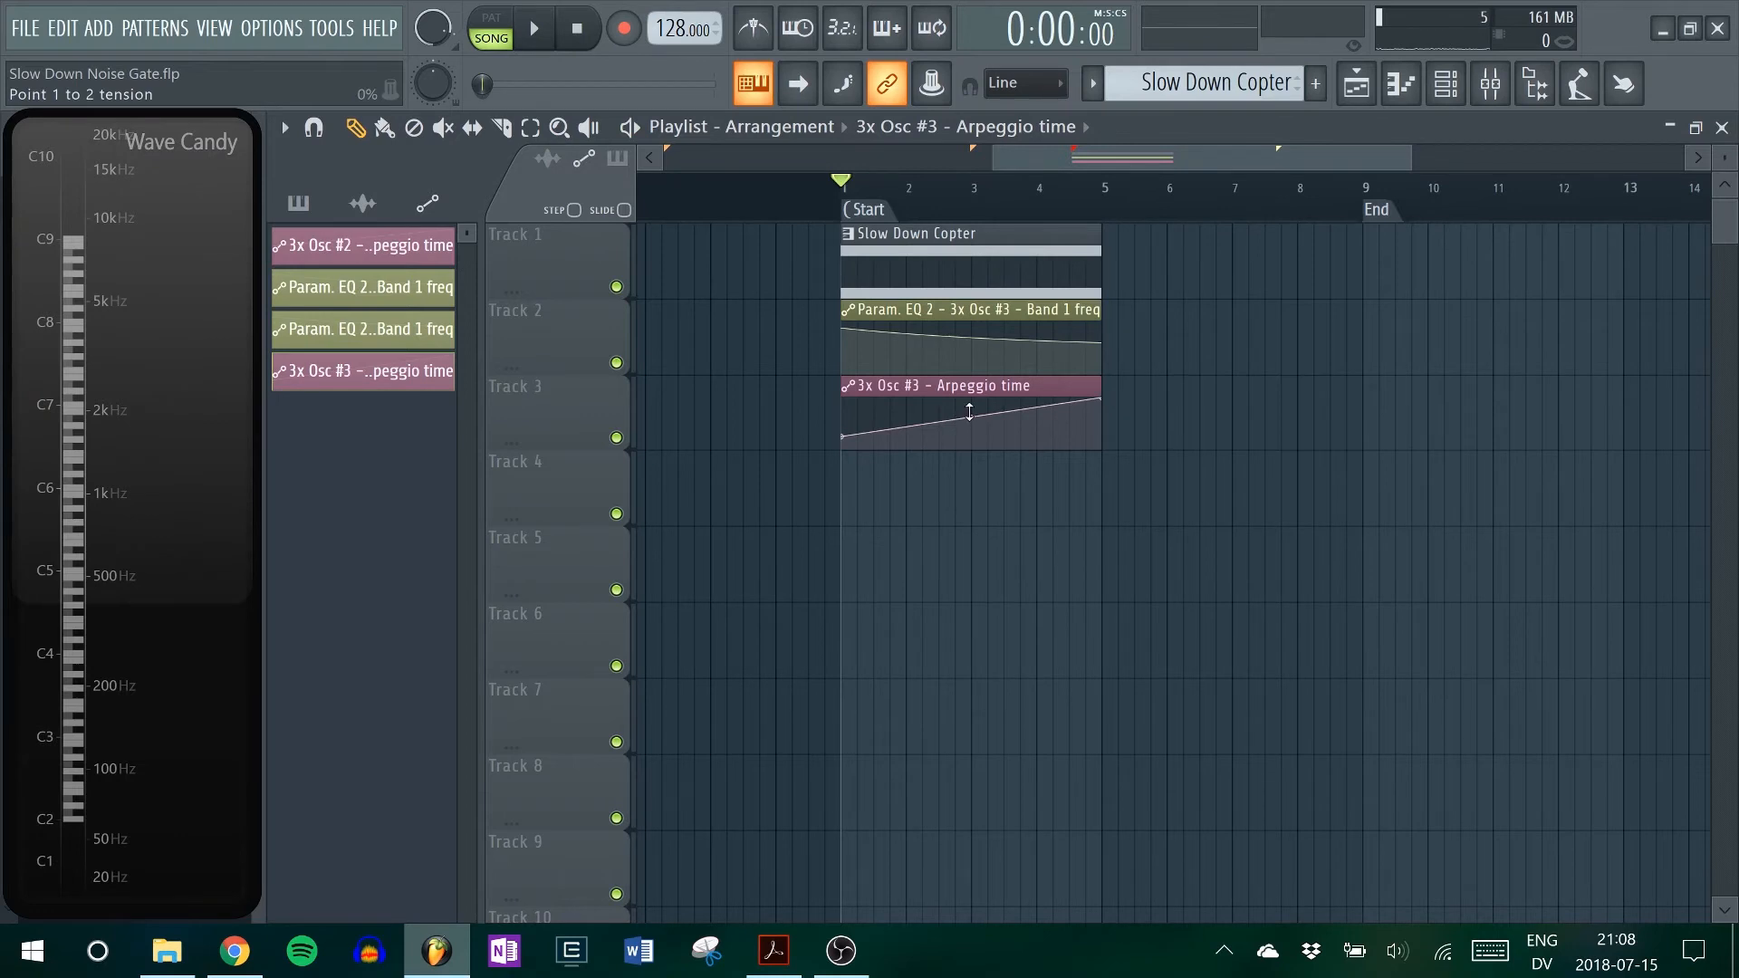
- Bend the Arpeggio time curve upward to 57% tension and play the arrangement to hear the faster slowdown
drag(969, 412, 969, 370)
key(space)
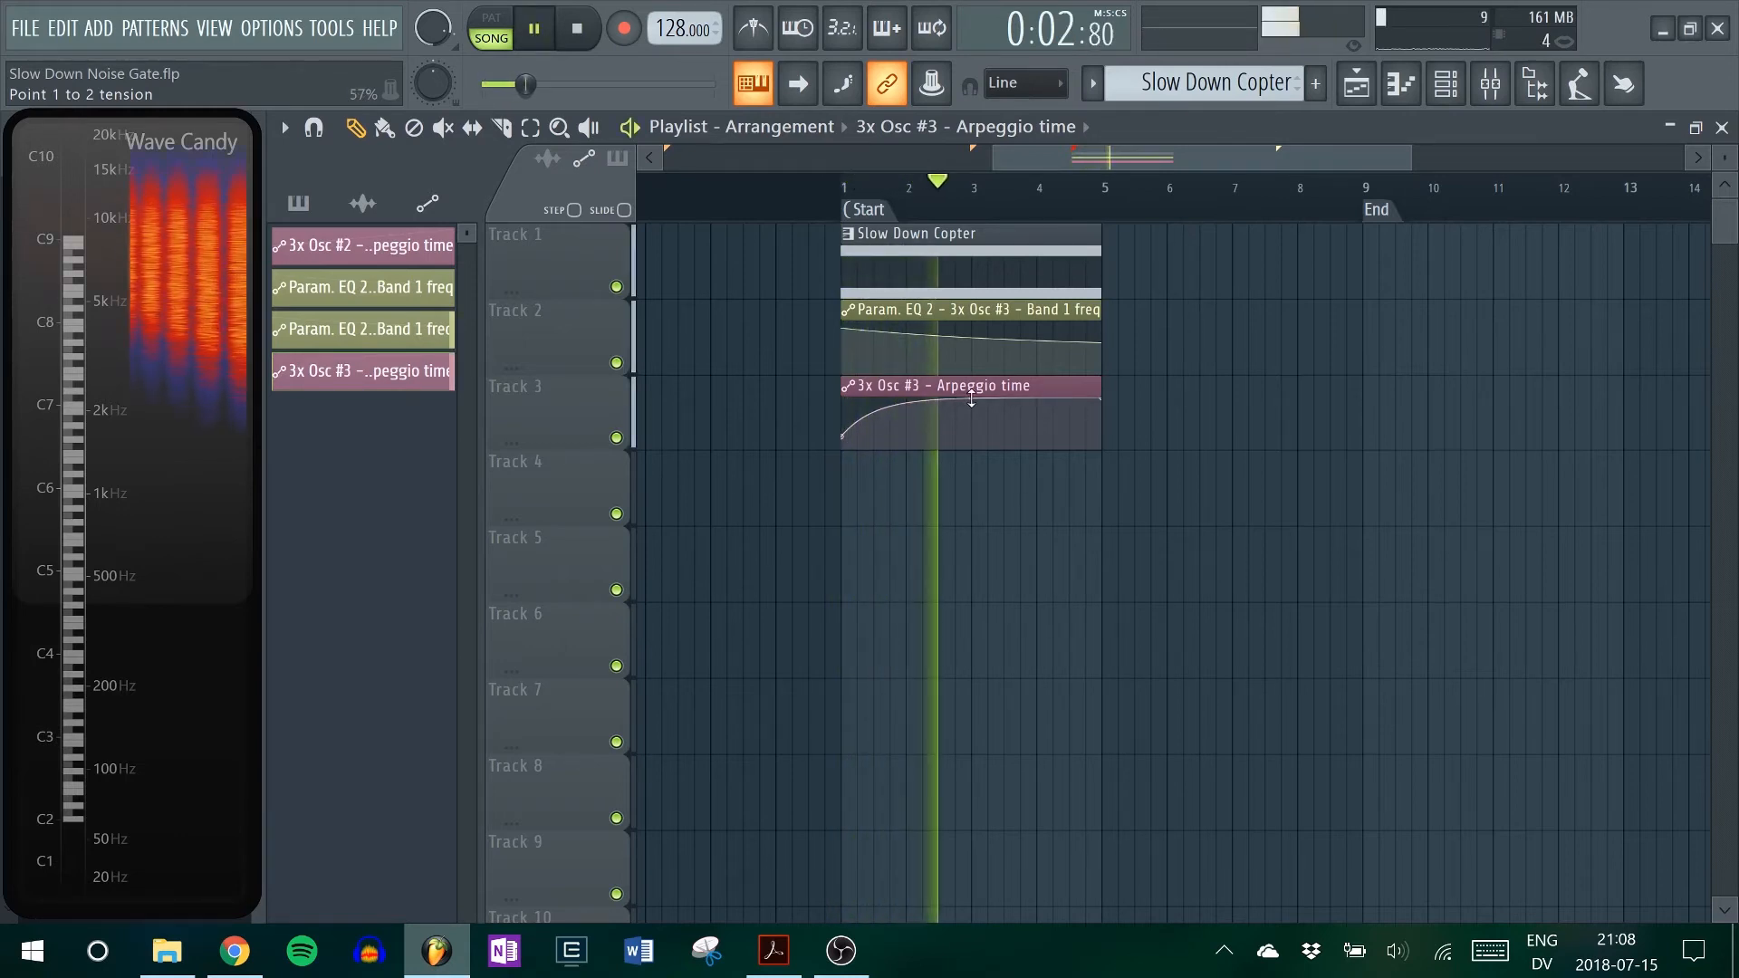
key(space)
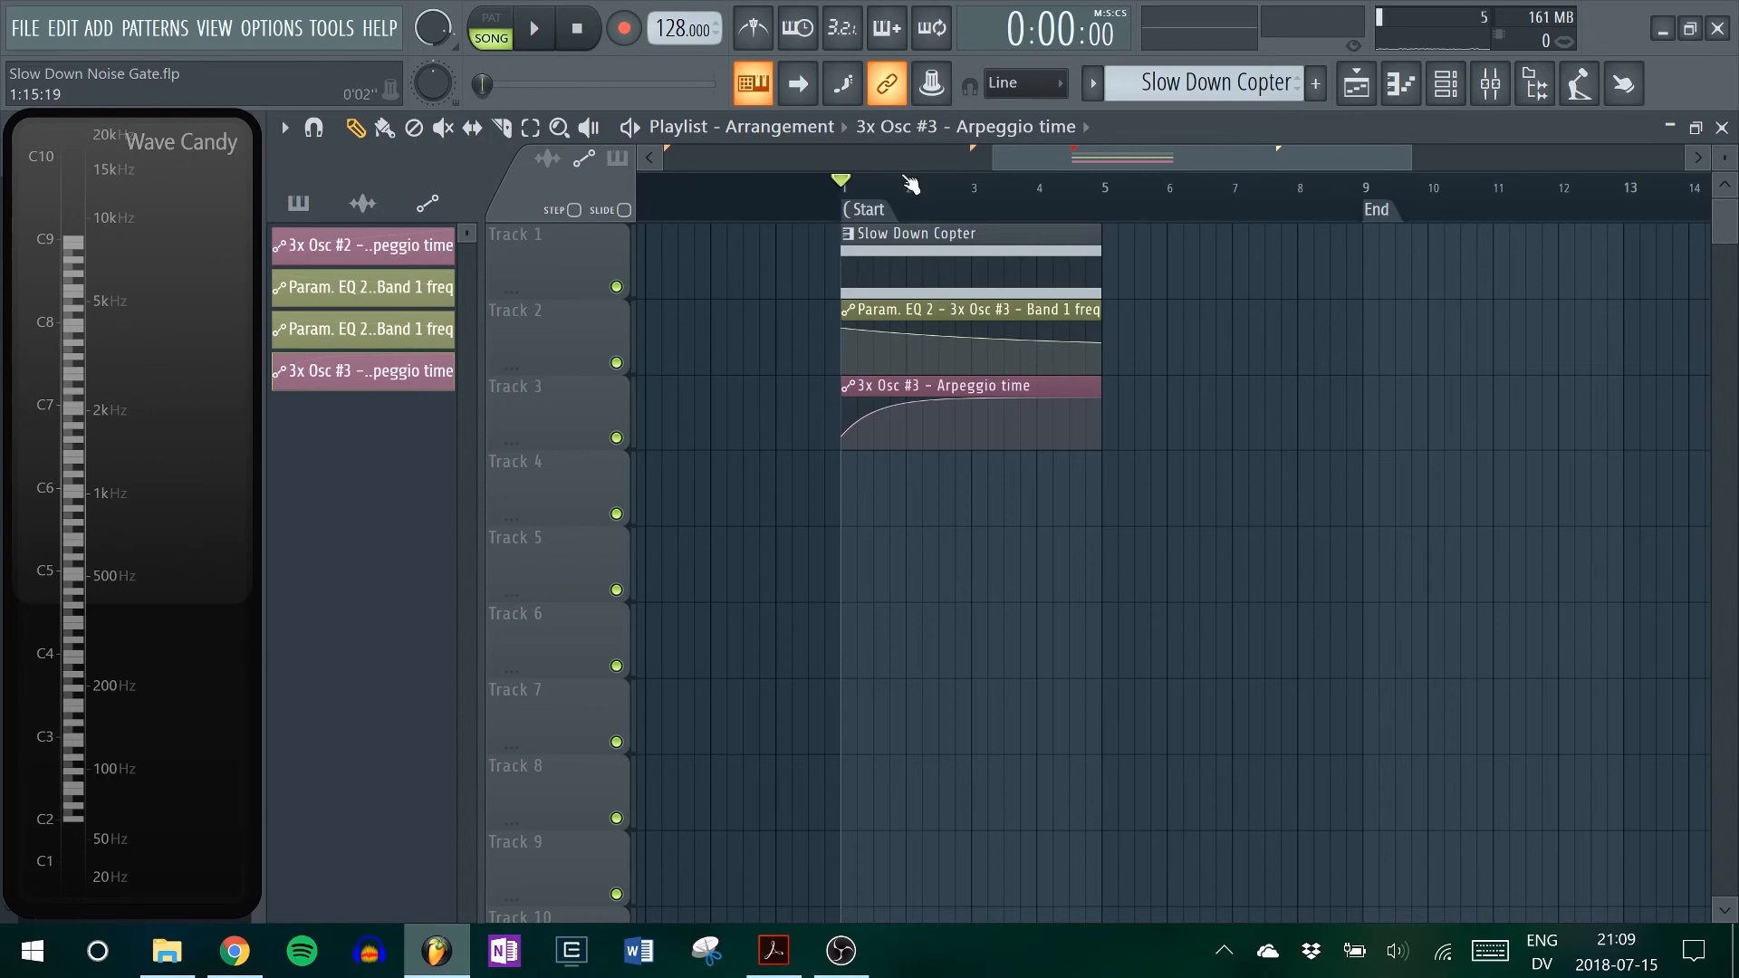
- Soften the upward bend of the Arpeggio time curve and reset its tension to a straight line
scroll(914, 199, up, 3)
scroll(915, 200, down, 3)
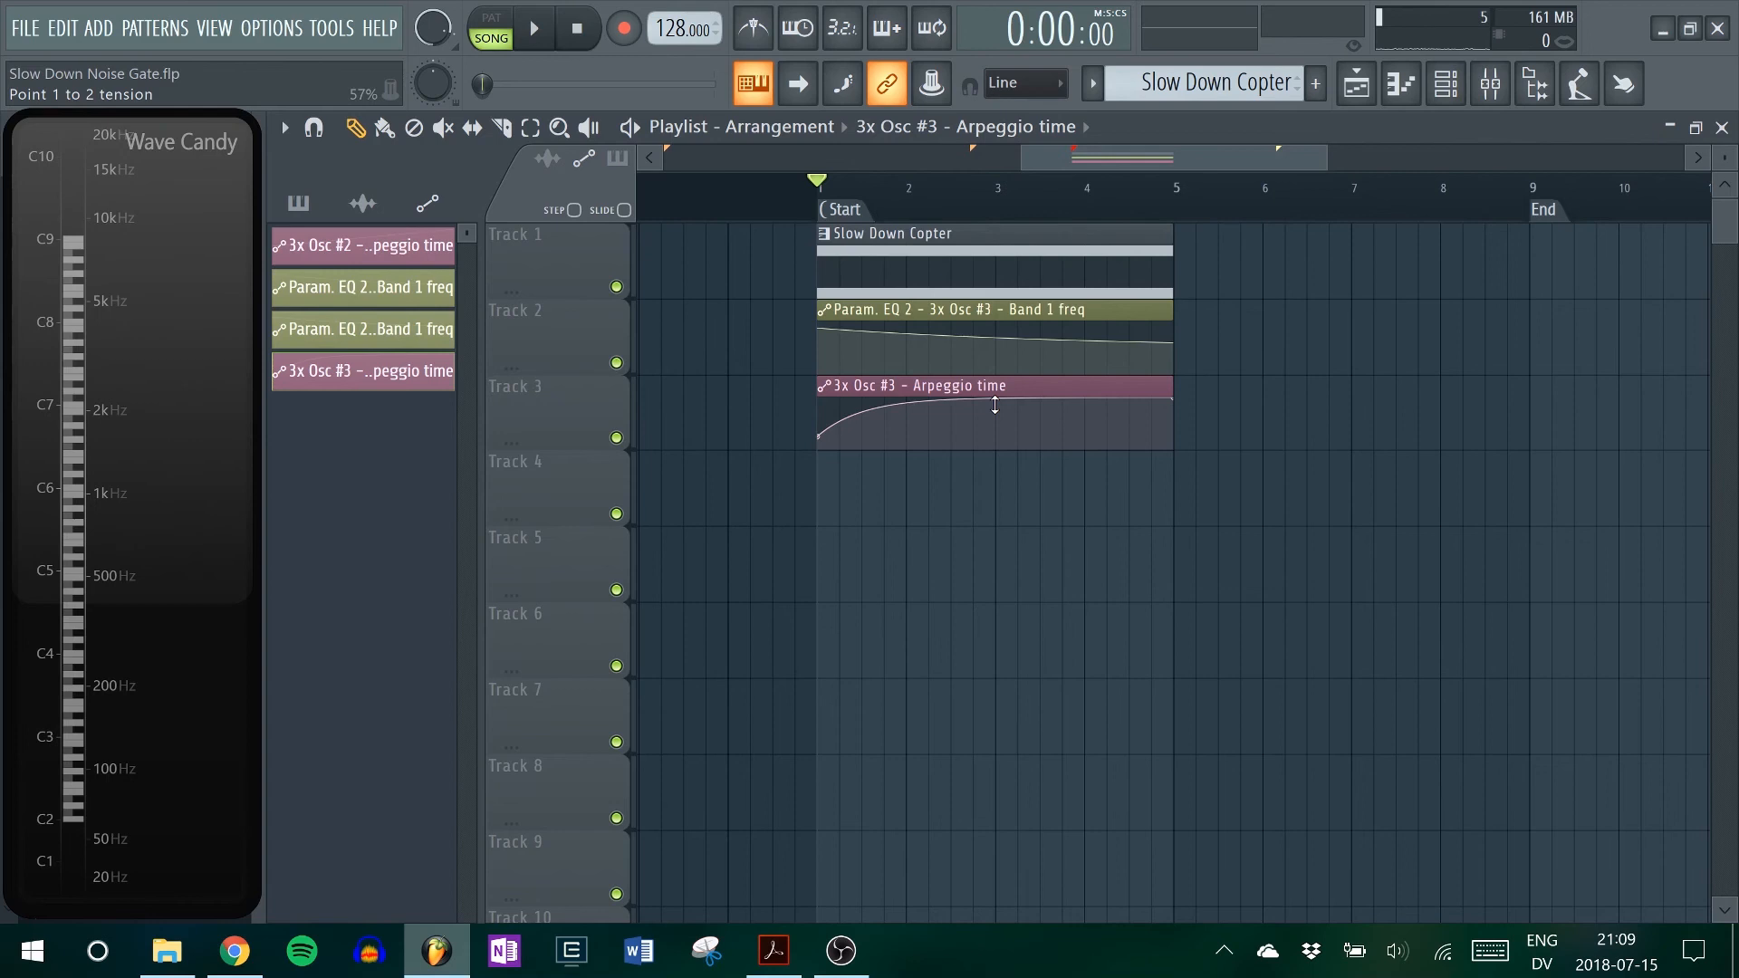
mouse_move(996, 405)
mouse_down()
mouse_move(995, 432)
mouse_move(995, 400)
mouse_up()
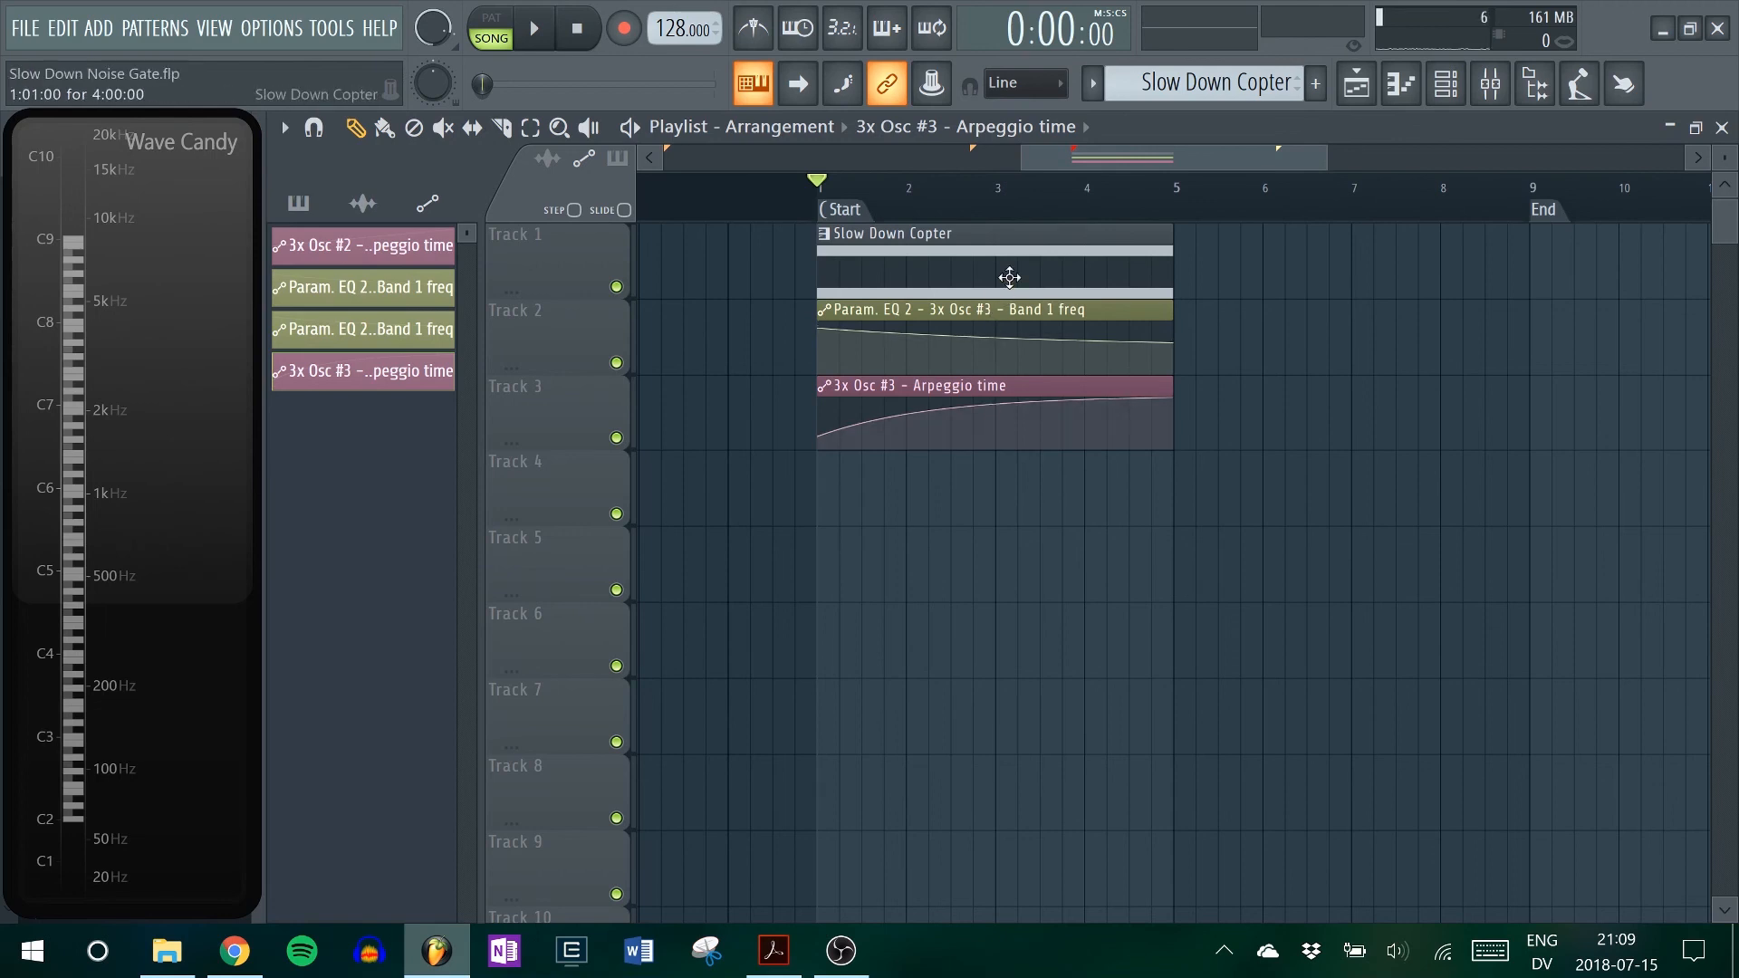
right_click(1015, 401)
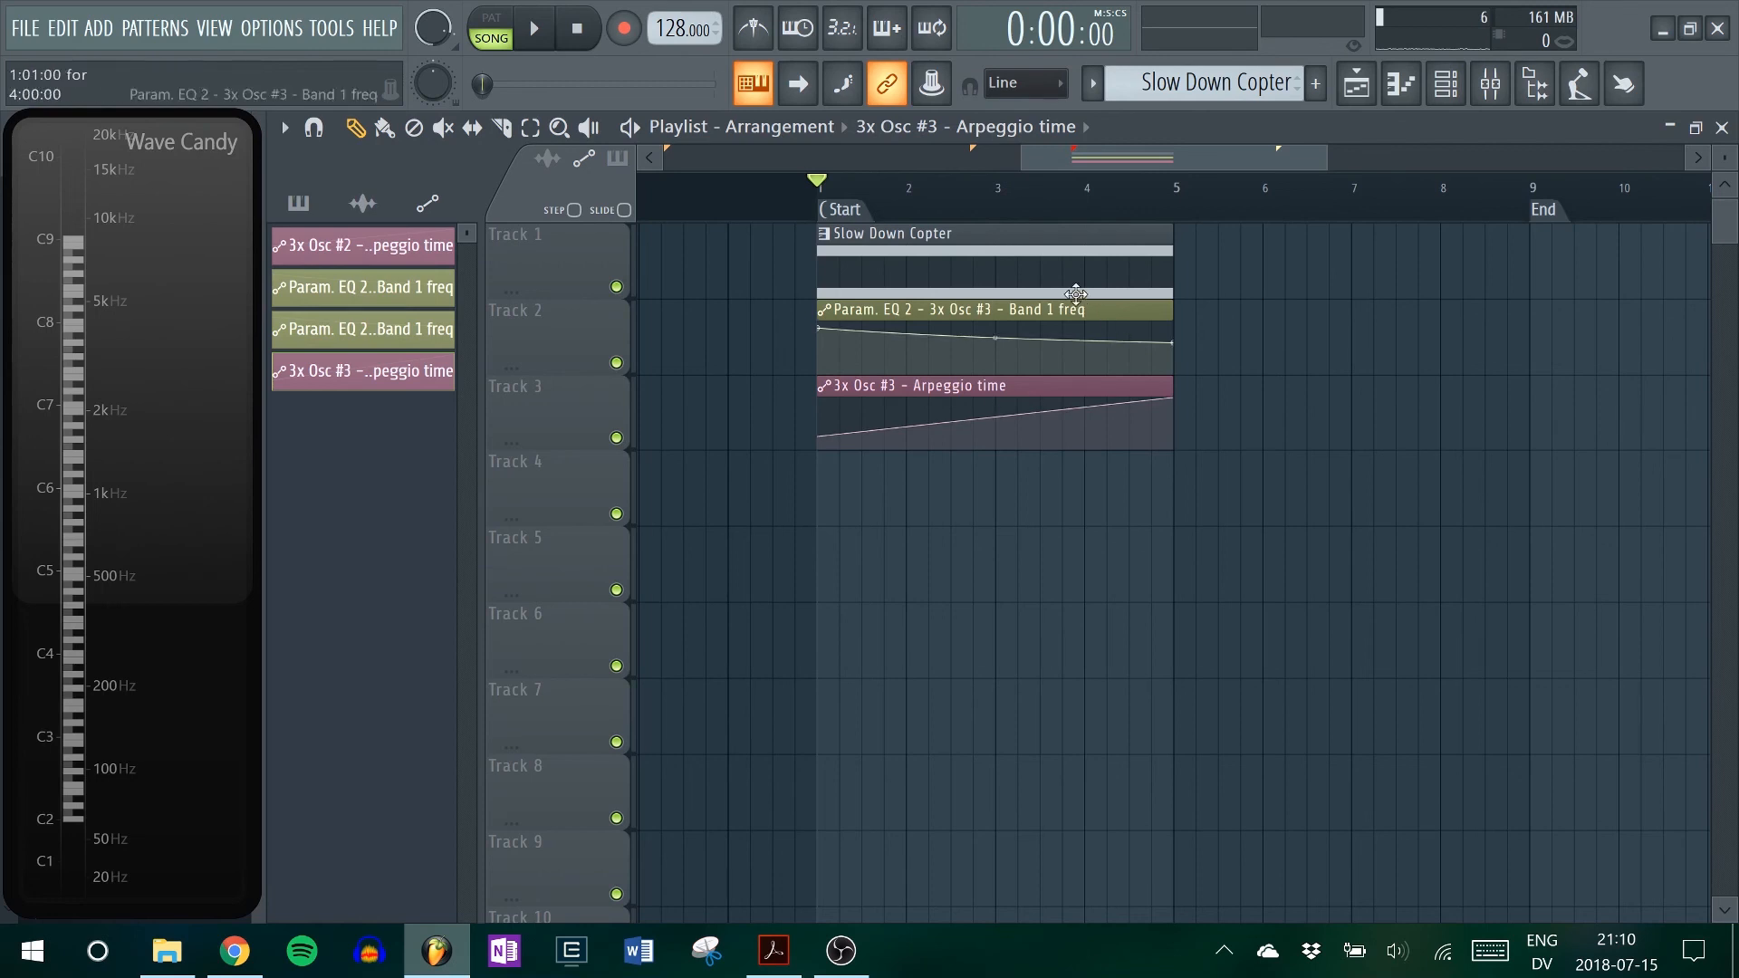
drag(1067, 162, 1029, 161)
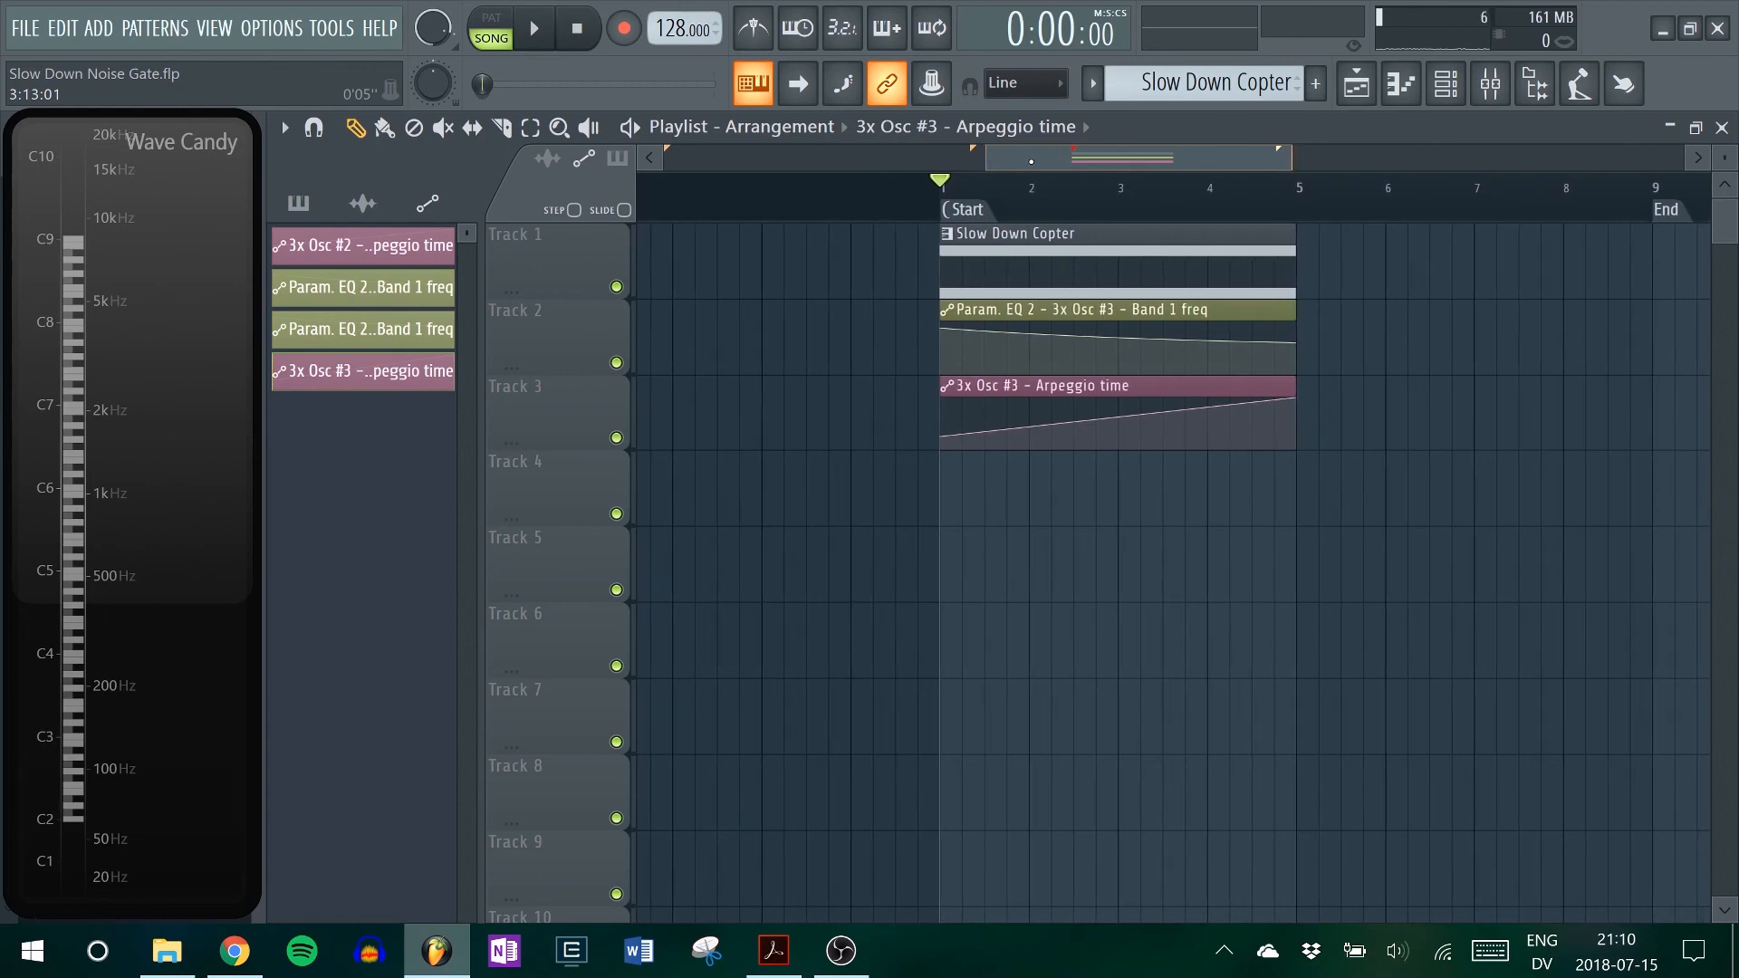
mouse_move(1029, 161)
mouse_down()
mouse_move(1110, 164)
mouse_move(1035, 164)
mouse_up()
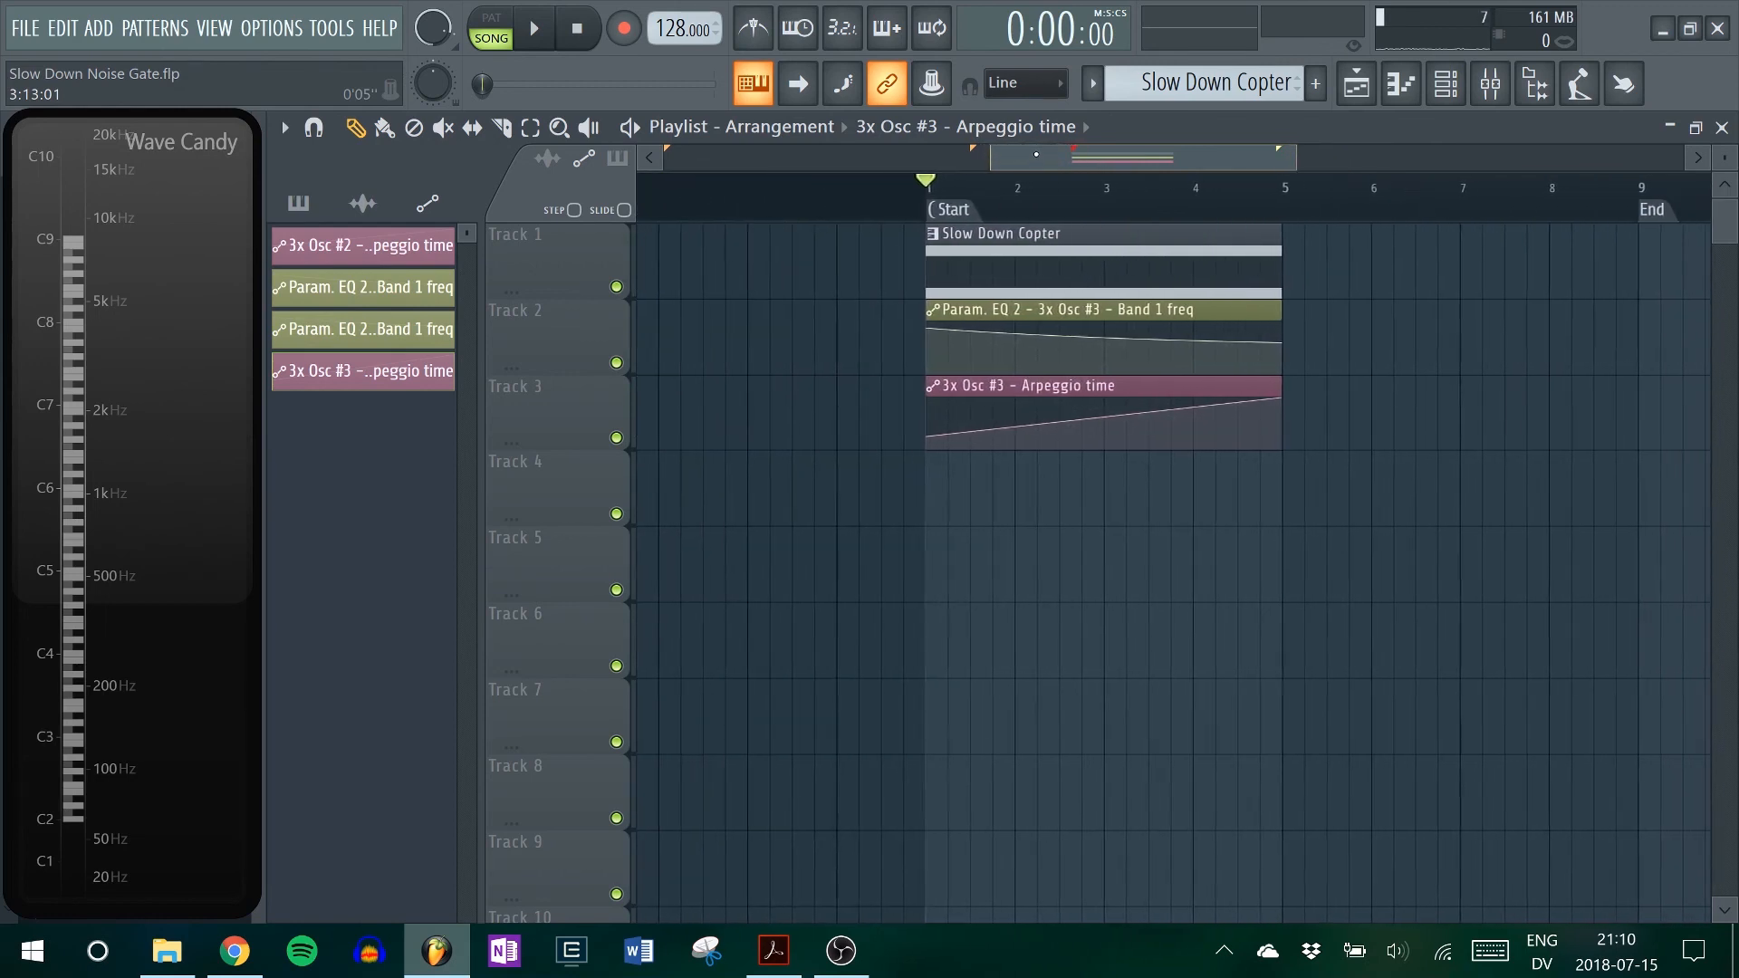